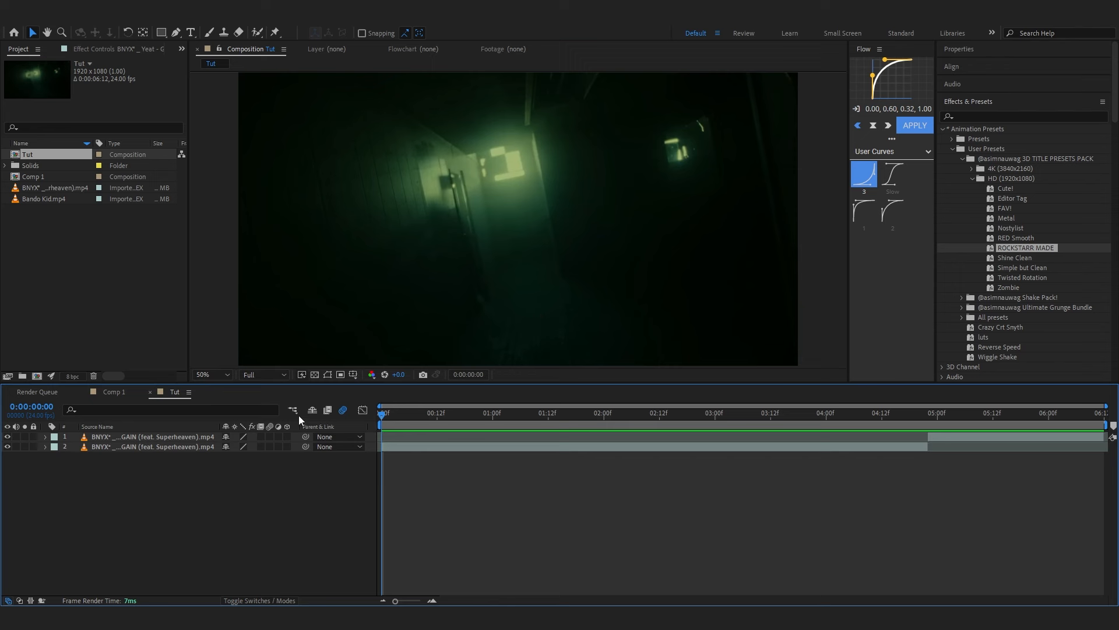
# Step: Add a text layer reading "GO AGAIN" above the lower video clip
pyautogui.click(145, 447)
pyautogui.rightClick(257, 484)
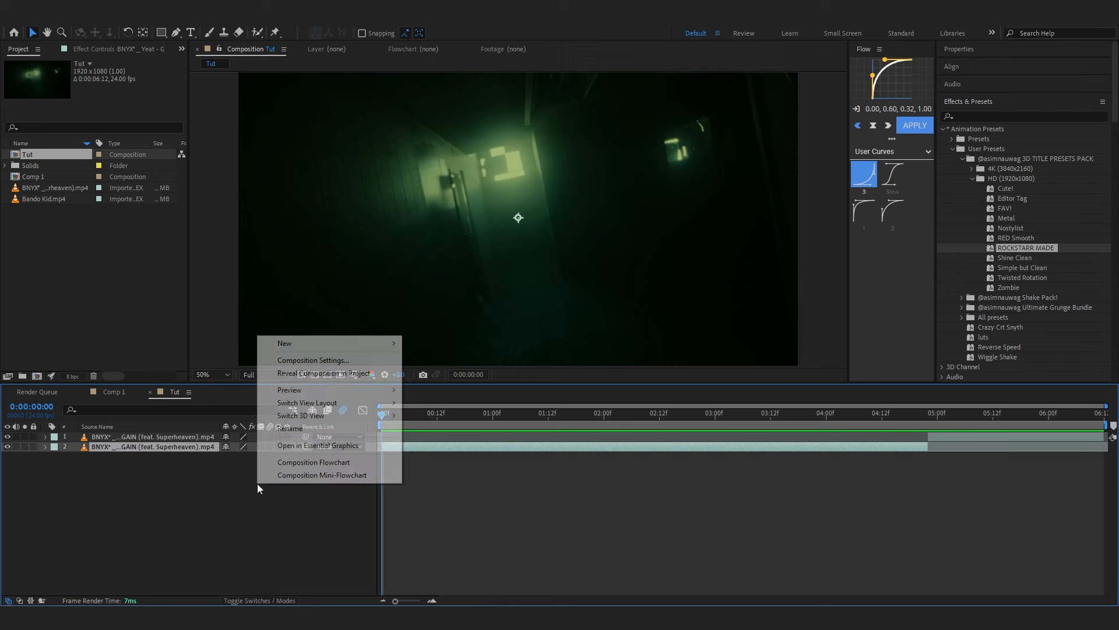
pyautogui.moveTo(300, 343)
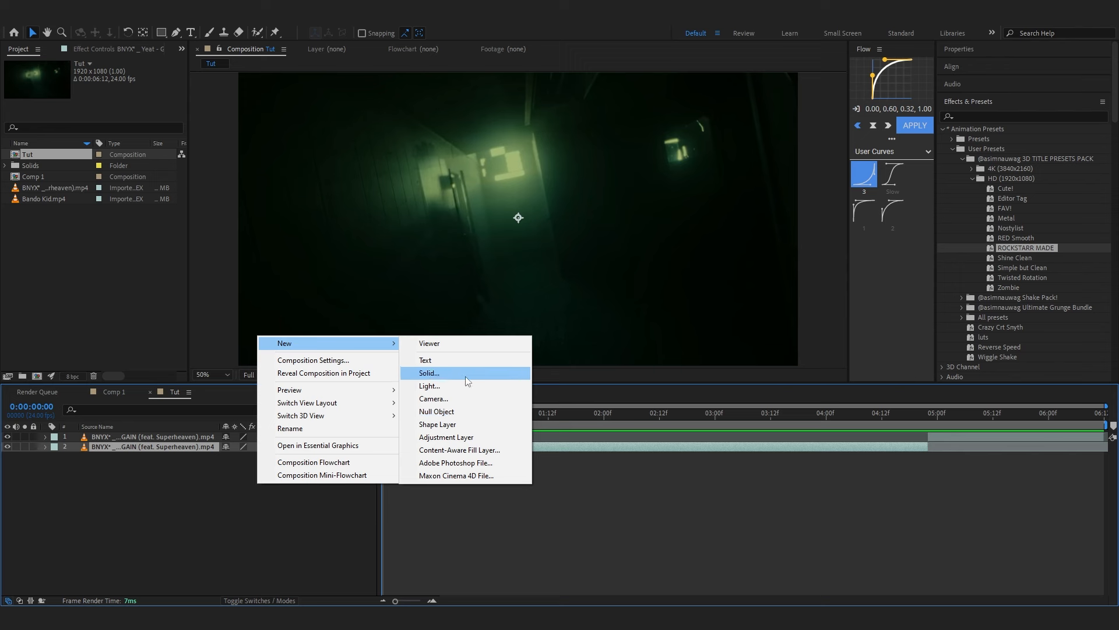
pyautogui.click(460, 362)
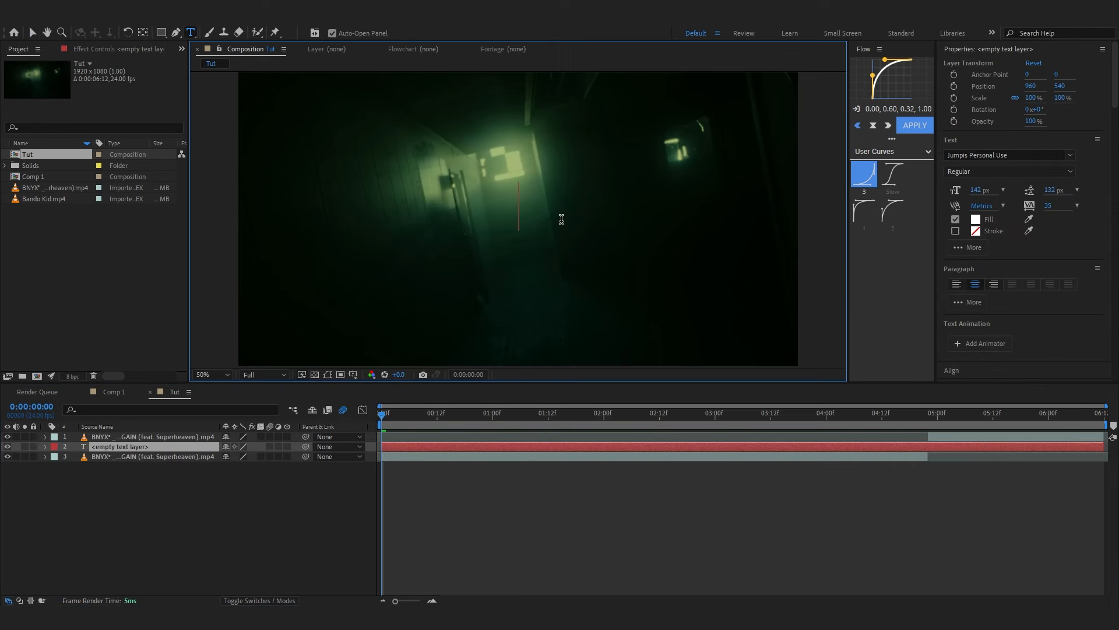
pyautogui.write('GO AG')
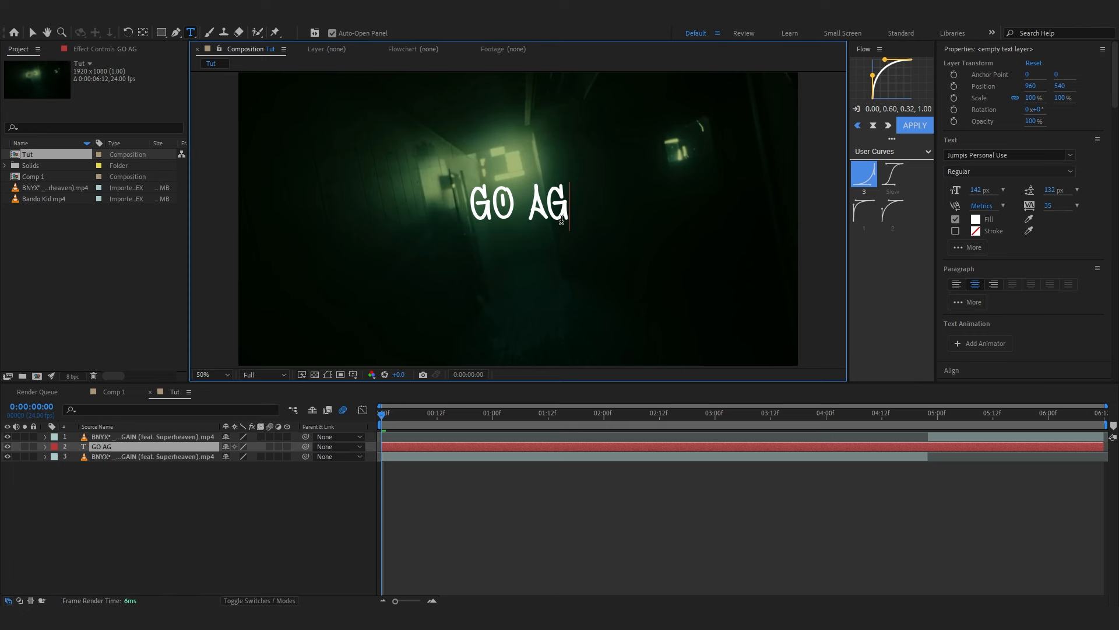
pyautogui.write('AIN')
pyautogui.hotkey('ctrl', 'a')
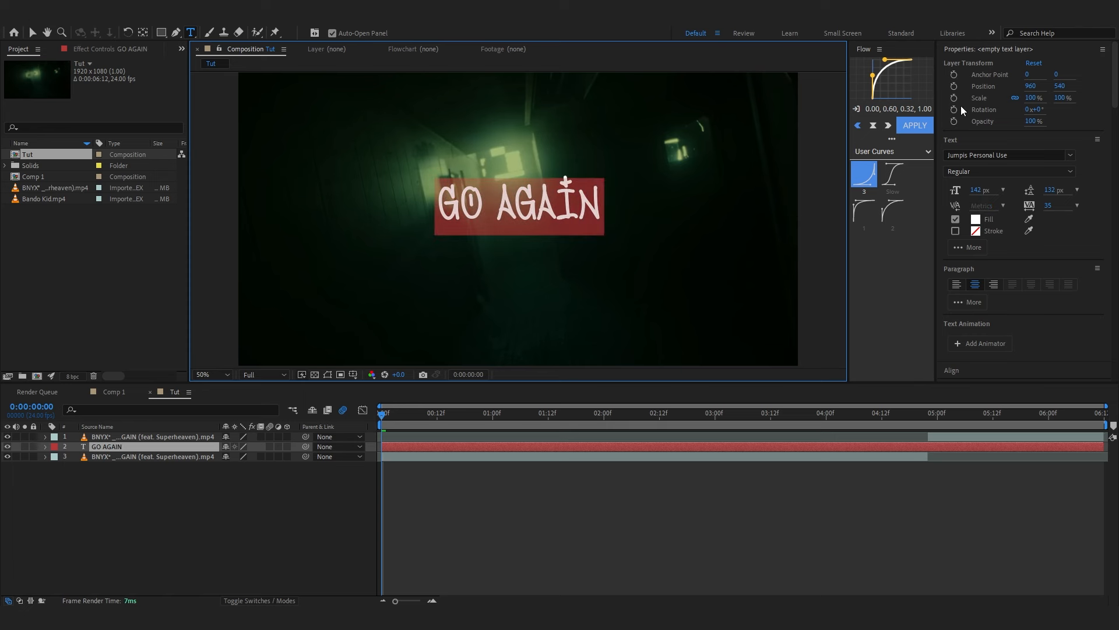
pyautogui.click(967, 157)
pyautogui.click(1012, 154)
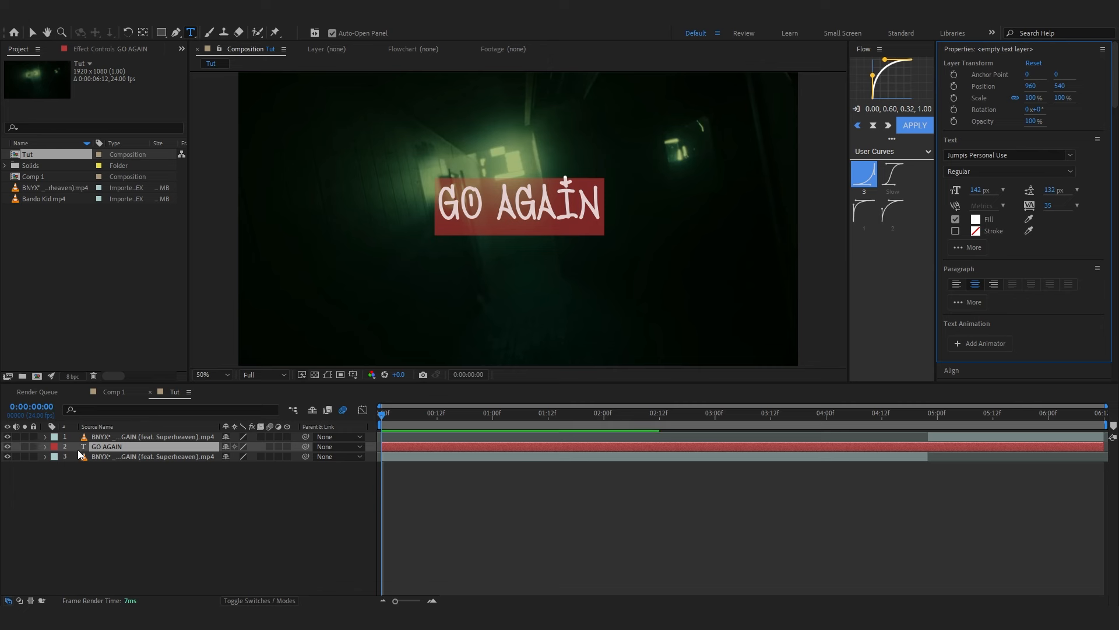
# Step: Add a second line reading "YEAT x bnyx" below "GO AGAIN" in the text layer
pyautogui.click(110, 438)
pyautogui.click(114, 446)
pyautogui.click(564, 216)
pyautogui.press('Return')
pyautogui.write('YE')
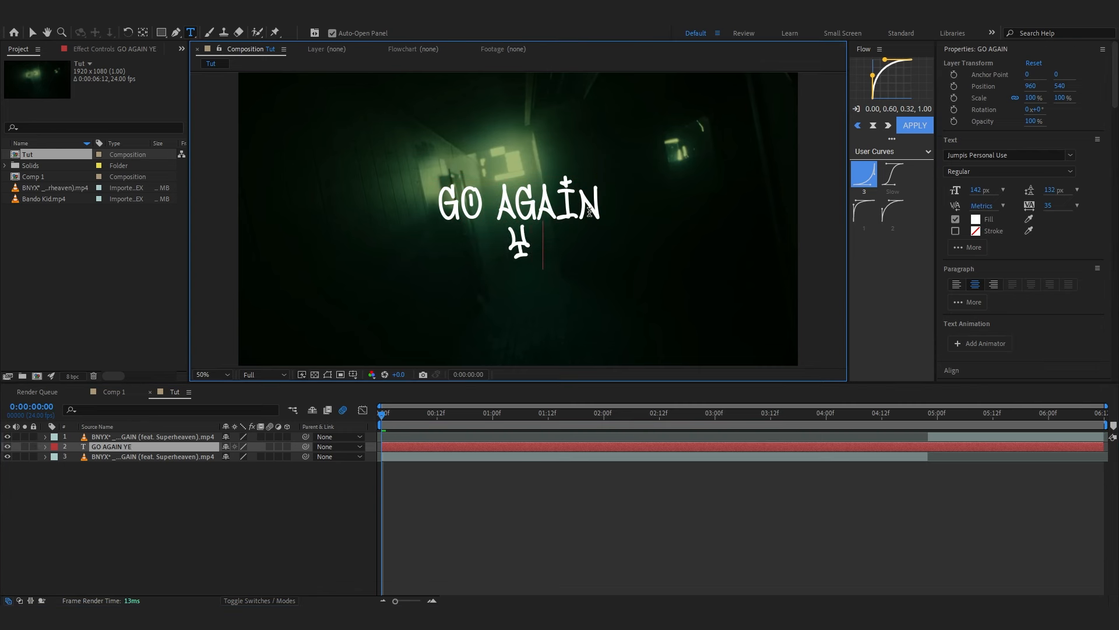
pyautogui.write('AT x bn')
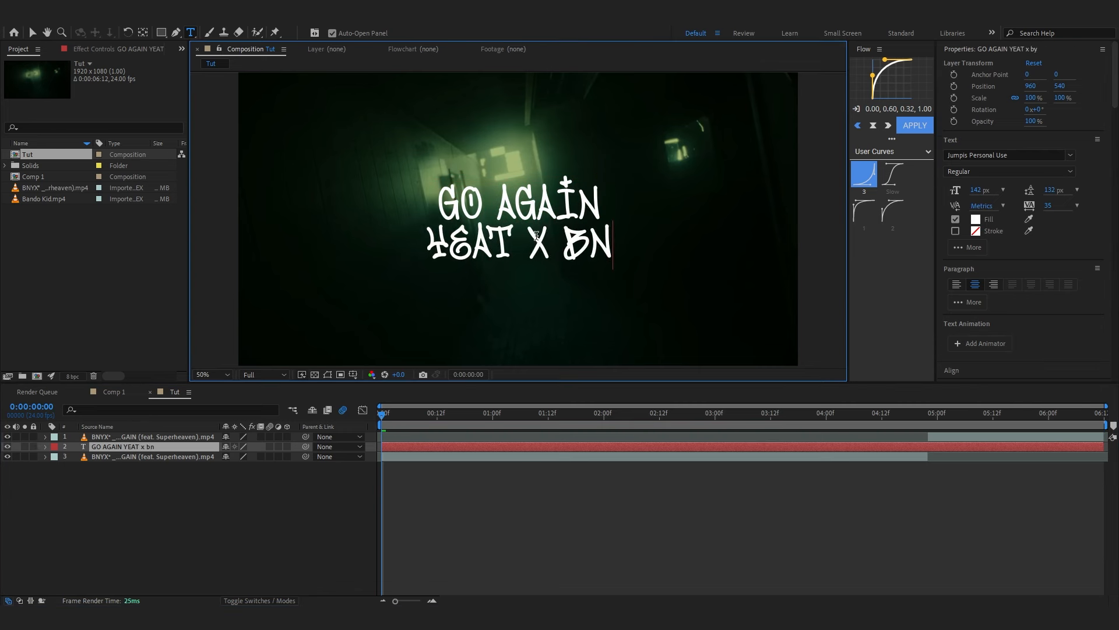
pyautogui.write('yx')
# Step: Reduce the font size and the line spacing of the "YEAT x bnyx" line
pyautogui.hotkey('ctrl', 'shift', 'Left')
pyautogui.hotkey('ctrl', 'shift', 'Left')
pyautogui.hotkey('ctrl', 'shift', 'Left')
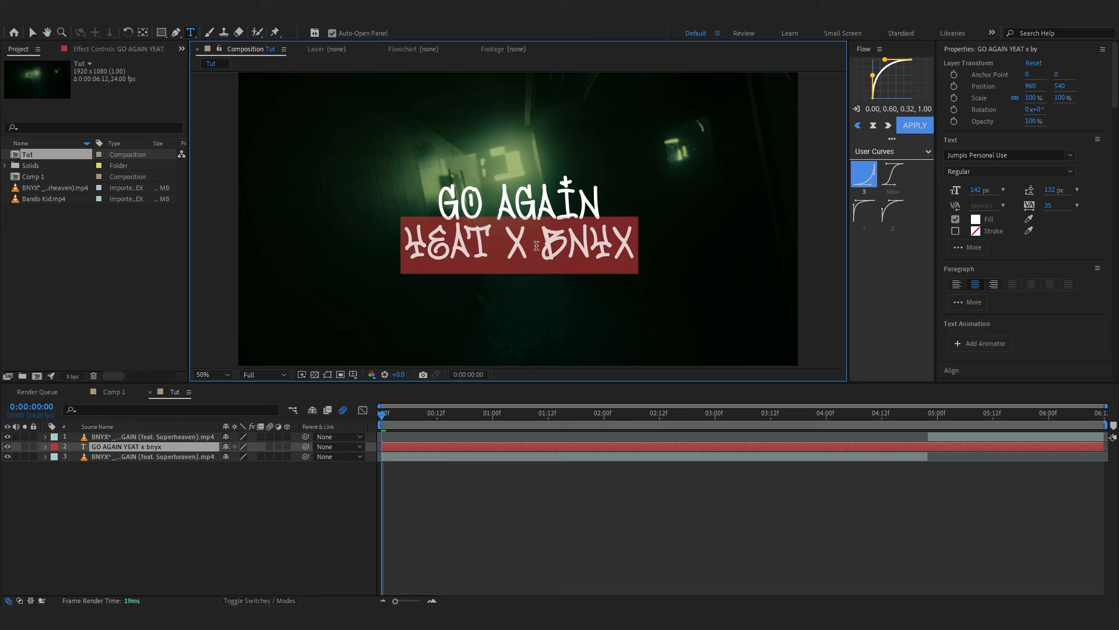
pyautogui.moveTo(978, 193); pyautogui.dragTo(937, 198)
pyautogui.moveTo(1053, 193); pyautogui.dragTo(981, 192)
# Step: Try the Junegull and Kaushan Script fonts on the second text line, and return it to Jumpis Personal Use
pyautogui.click(1057, 181)
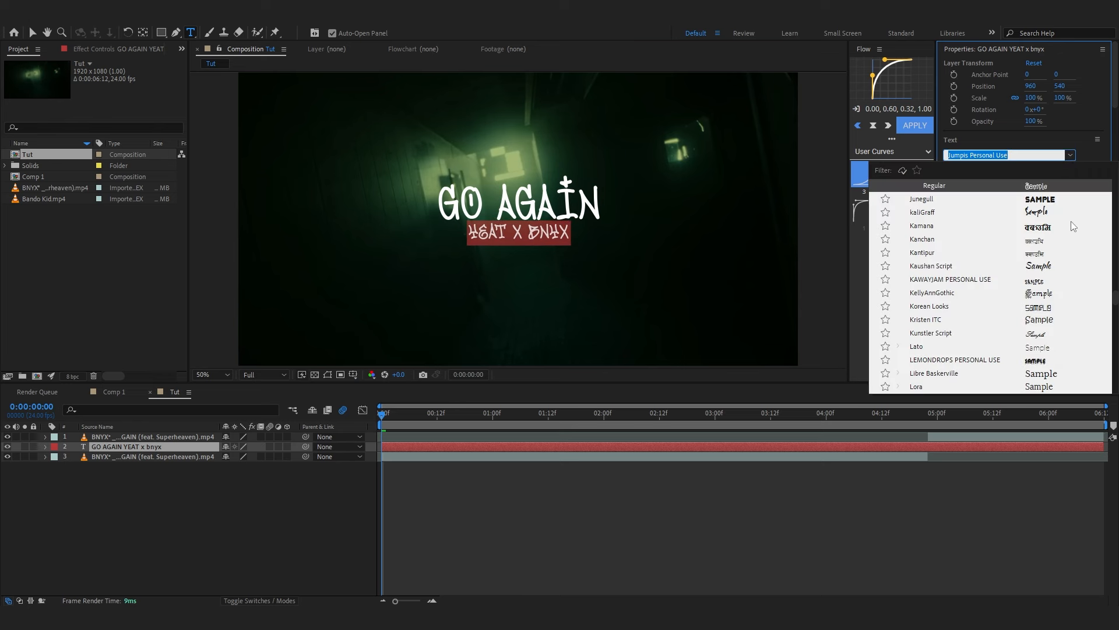
pyautogui.click(1052, 196)
pyautogui.click(1058, 181)
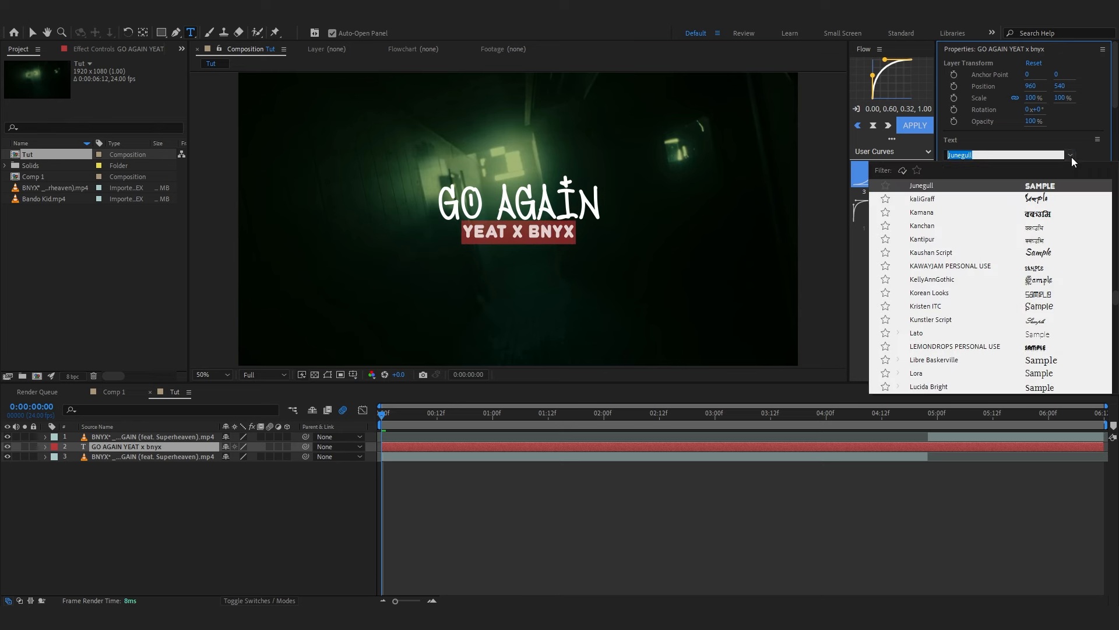
pyautogui.scroll(-1, 1045, 251)
pyautogui.click(1044, 242)
pyautogui.click(1056, 155)
pyautogui.click(1048, 197)
pyautogui.click(1071, 155)
pyautogui.click(1036, 257)
pyautogui.click(992, 153)
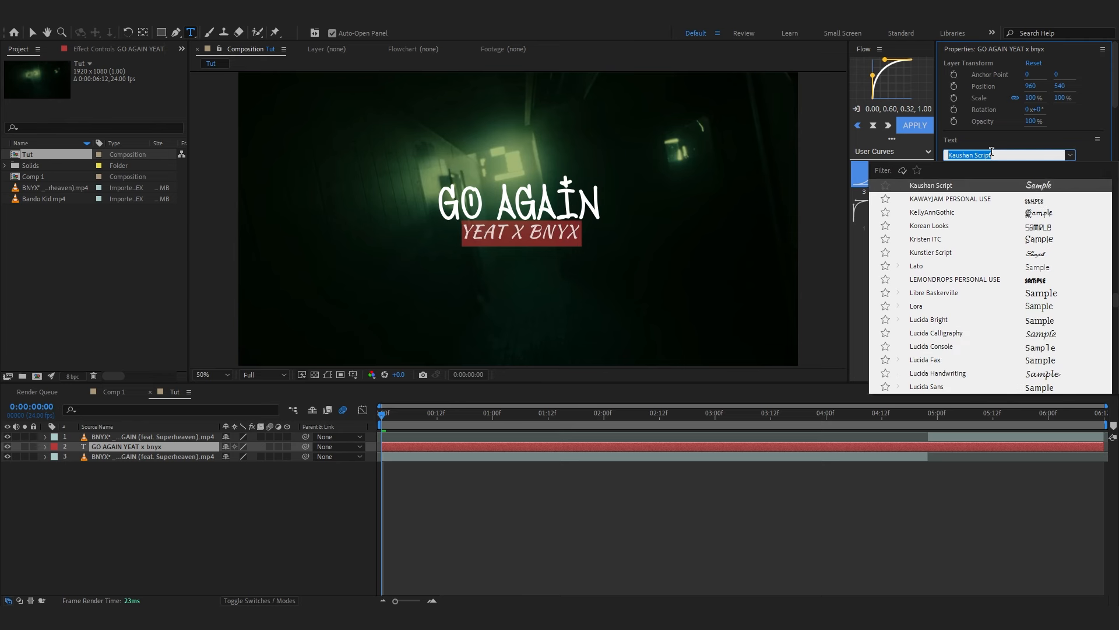
pyautogui.write('jumpi')
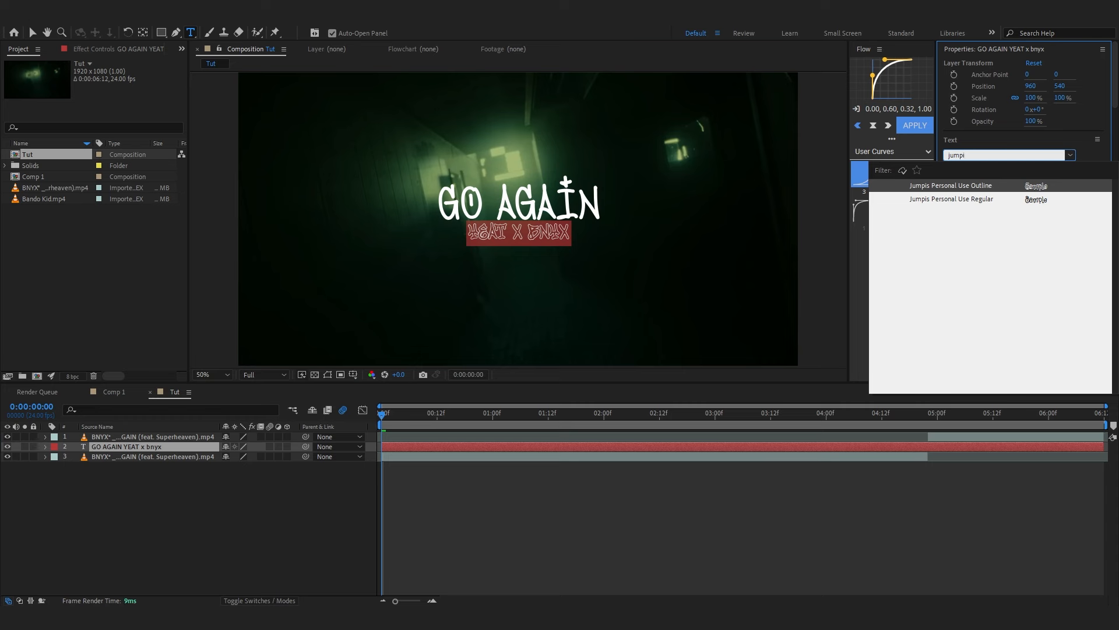
pyautogui.press('Return')
# Step: Scale the text layer to 225% and centre its anchor point and the layer itself in the composition
pyautogui.click(208, 521)
pyautogui.scroll(-2, 536, 250)
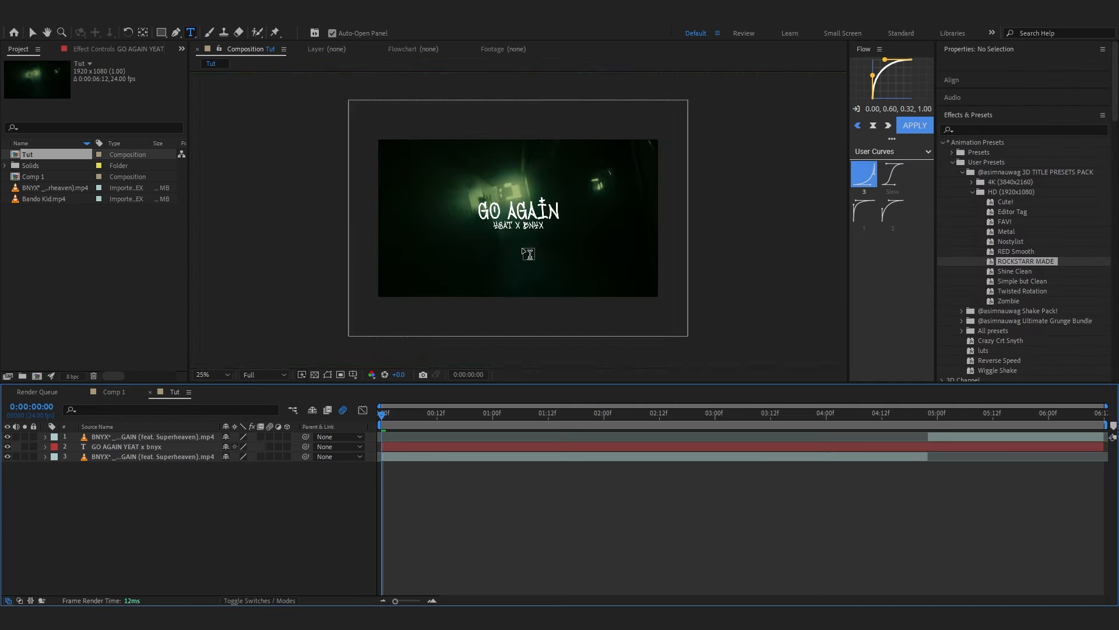
pyautogui.scroll(3, 537, 251)
pyautogui.scroll(-1, 537, 251)
pyautogui.click(96, 446)
pyautogui.press('s')
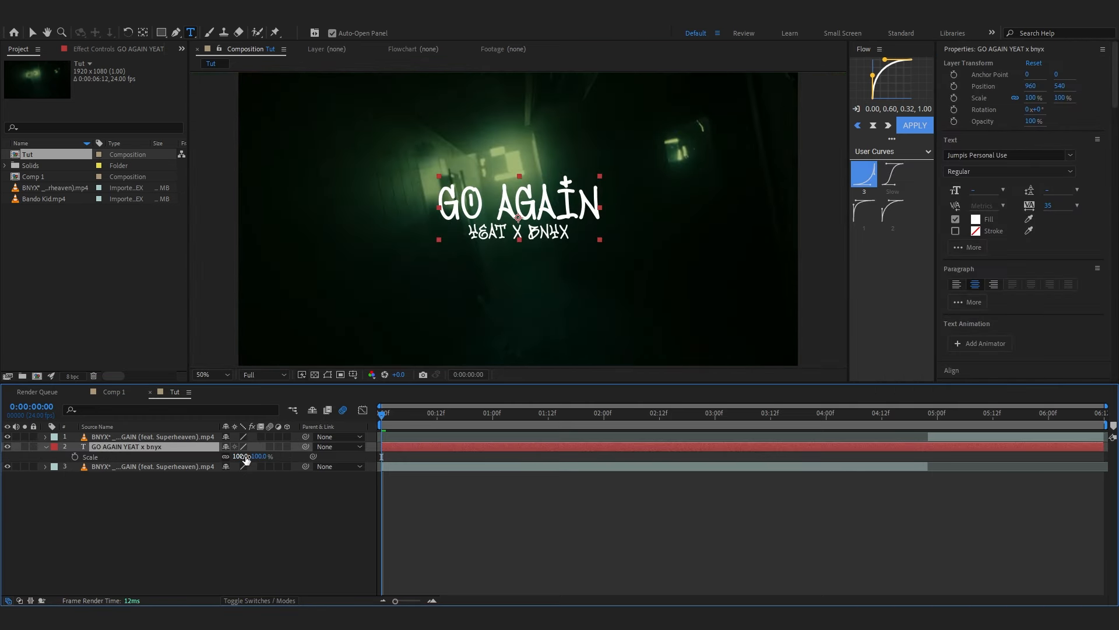
pyautogui.moveTo(244, 457); pyautogui.dragTo(319, 456)
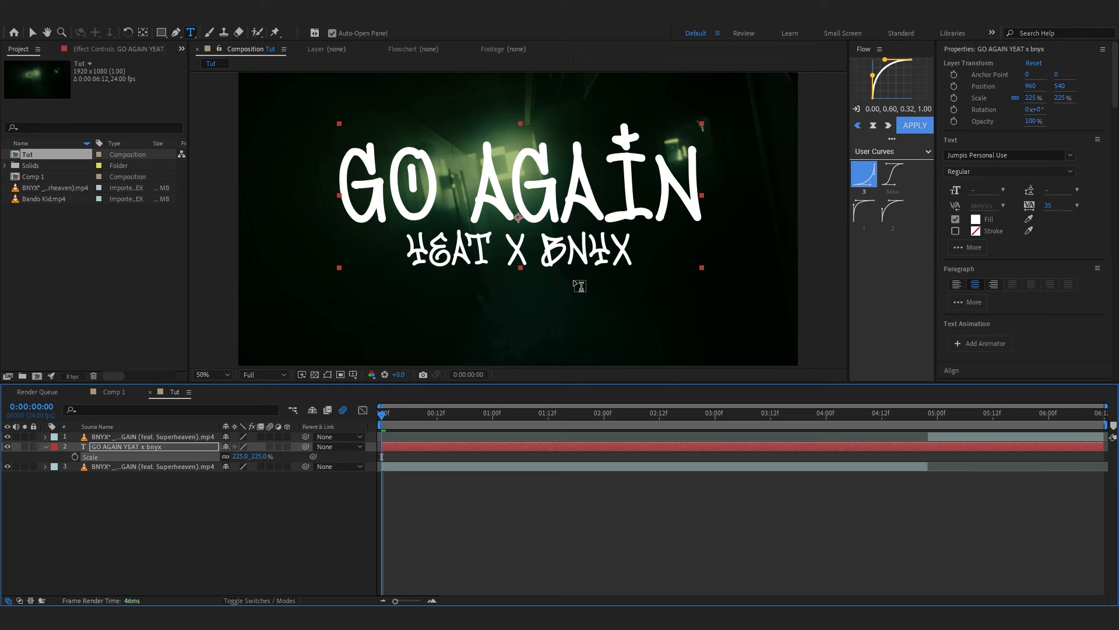
pyautogui.hotkey('ctrl', 'alt', 'Home')
pyautogui.hotkey('ctrl', 'Home')
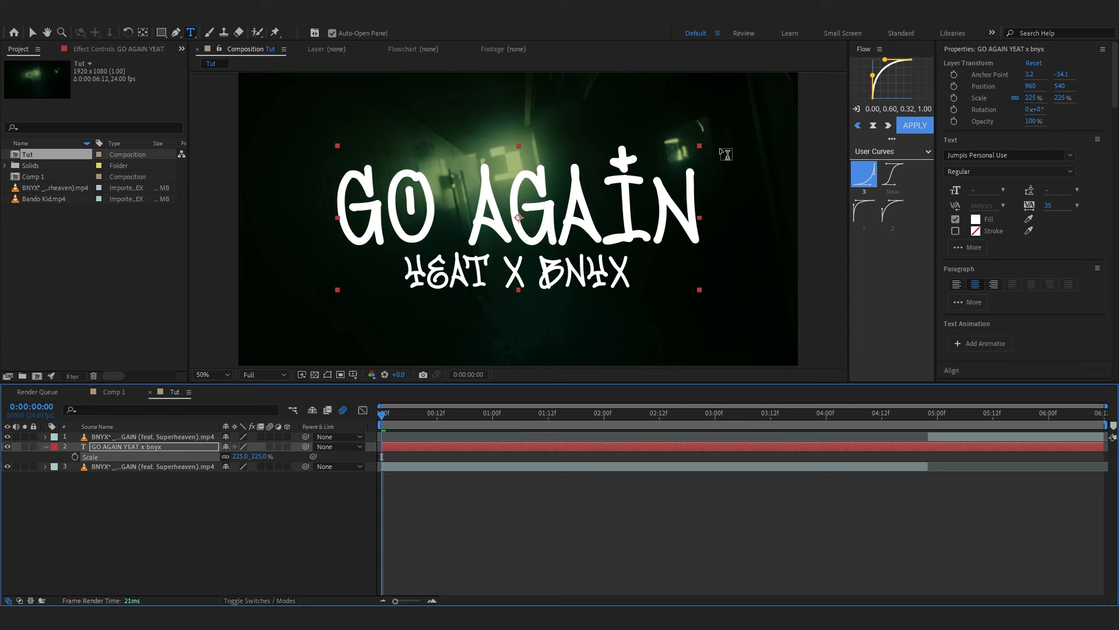
# Step: Trim the end of the text layer at 0:00:04:21 and return the playhead to the start of the composition
pyautogui.press('space')
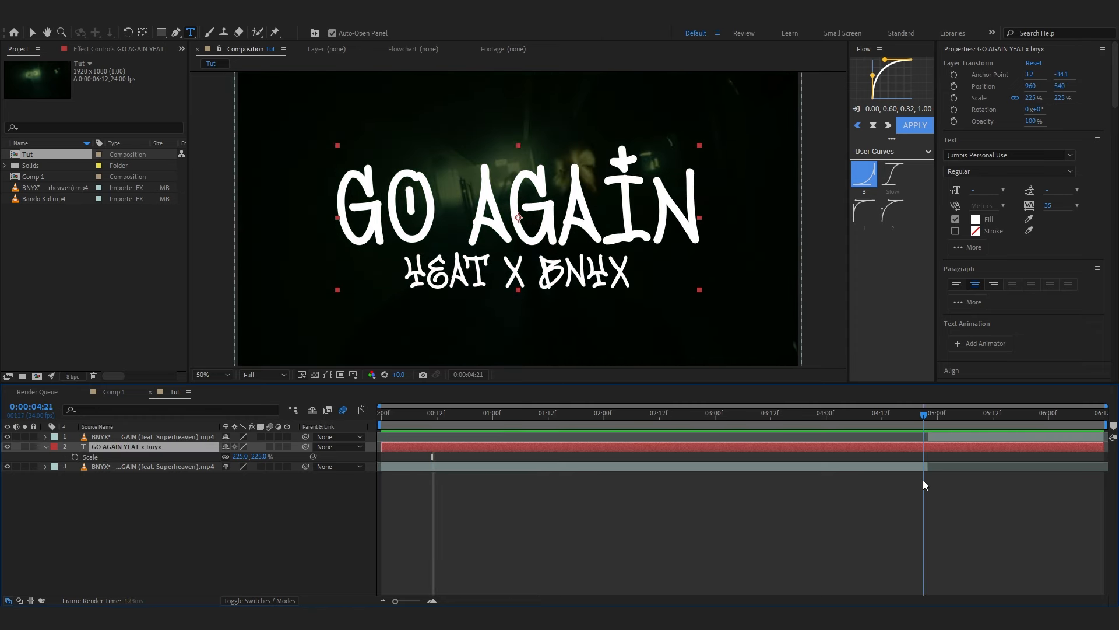
pyautogui.hotkey('alt', ']')
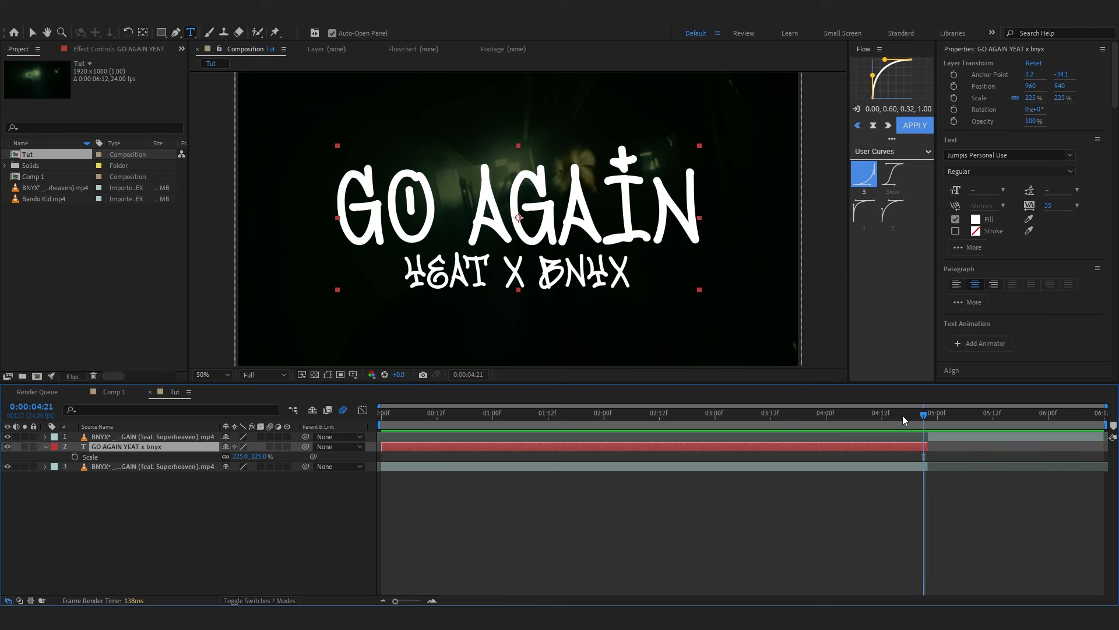
pyautogui.press('Home')
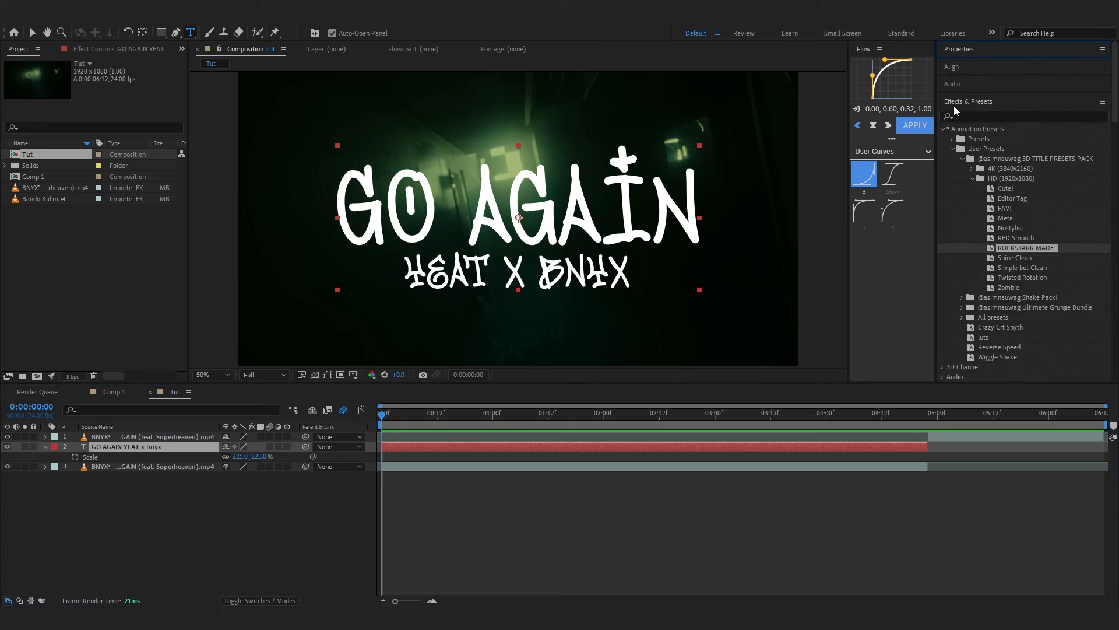
pyautogui.click(955, 106)
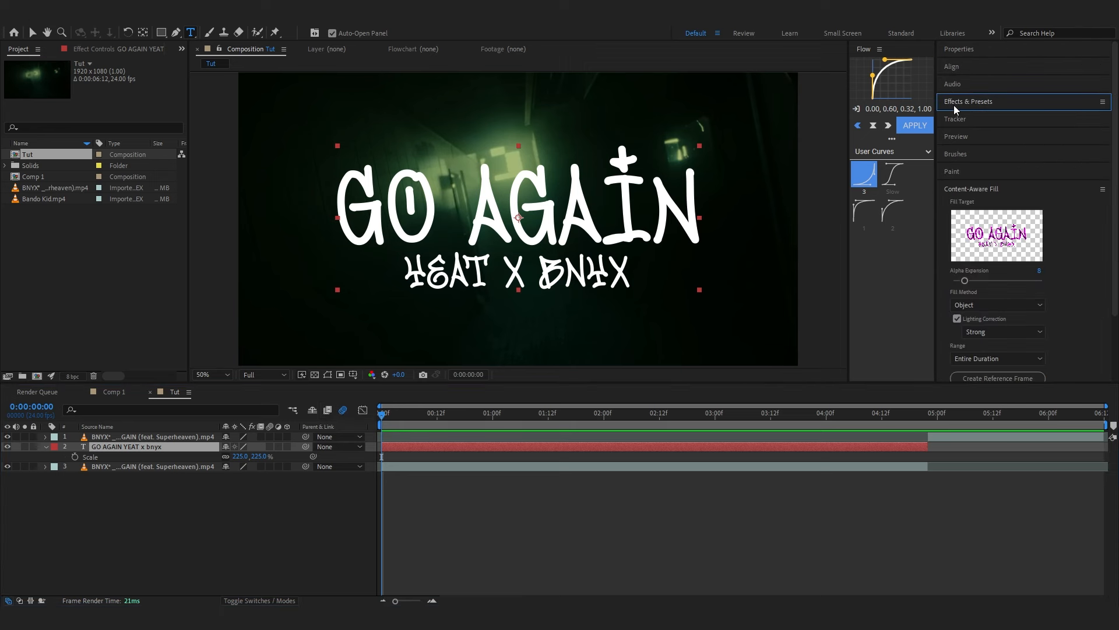
pyautogui.click(953, 190)
pyautogui.click(531, 446)
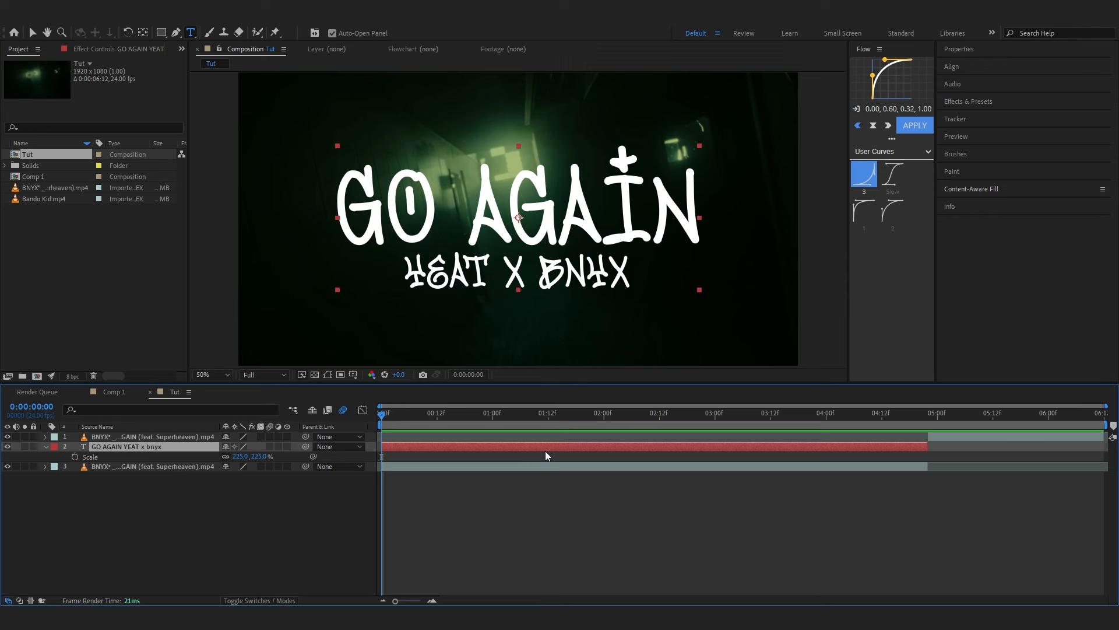
pyautogui.click(545, 455)
pyautogui.click(432, 448)
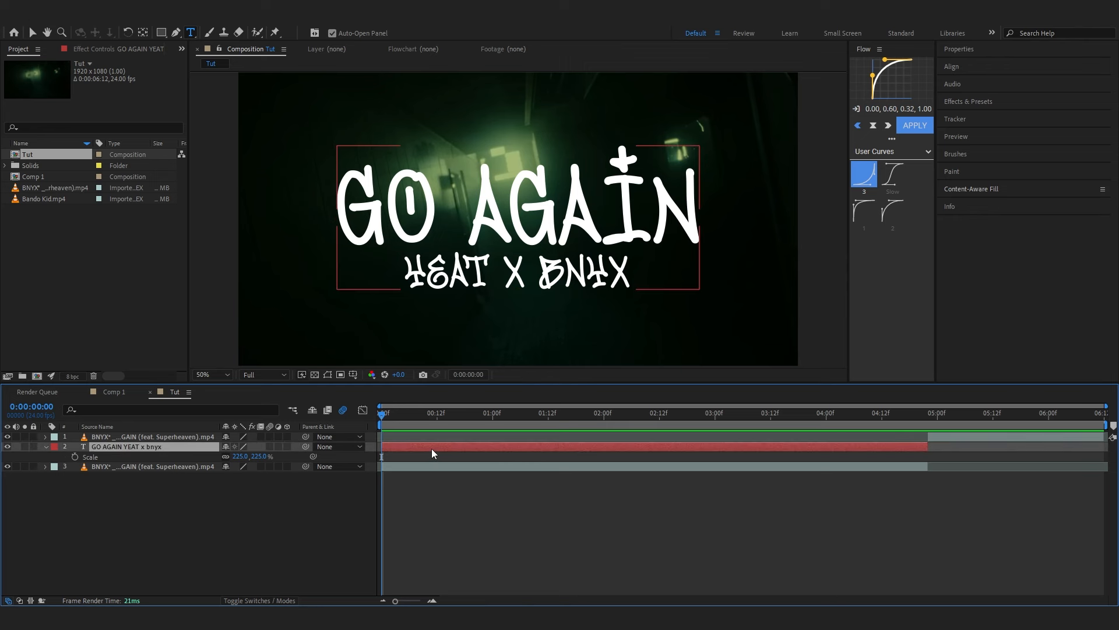
# Step: Add a black solid above the text layer, trim its end at 0:00:04:21 and return the playhead to the start
pyautogui.rightClick(241, 538)
pyautogui.moveTo(290, 400)
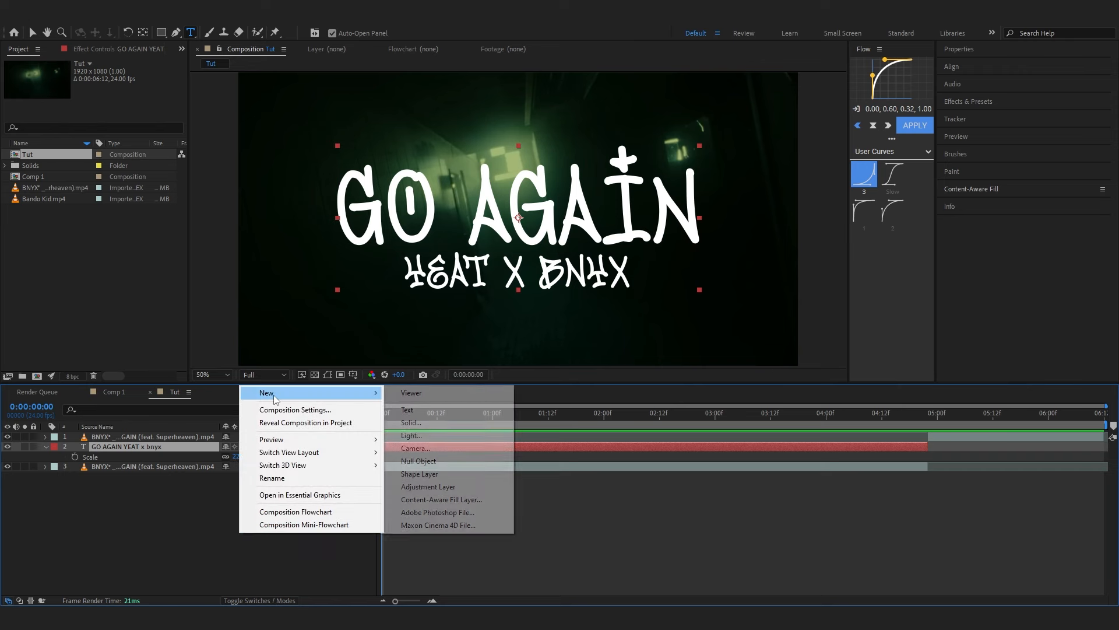
pyautogui.click(411, 422)
pyautogui.click(504, 410)
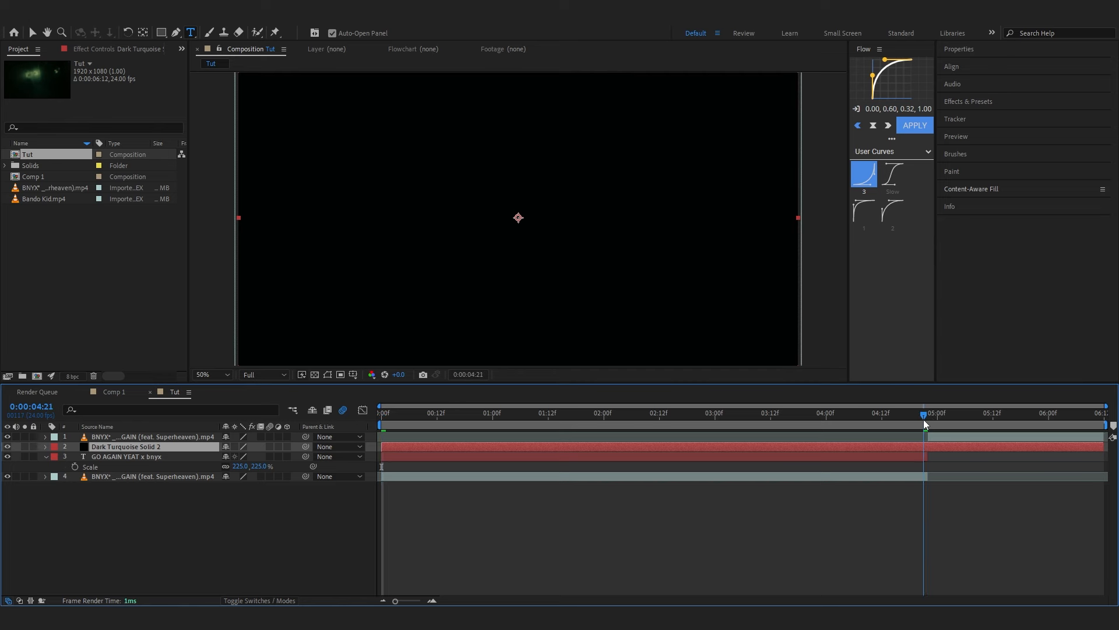
pyautogui.moveTo(0, 503); pyautogui.dragTo(924, 457)
pyautogui.hotkey('alt', ']')
pyautogui.moveTo(877, 415); pyautogui.dragTo(624, 462)
# Step: Try applying the Element effect to the solid twice, undoing it each time
pyautogui.hotkey('ctrl', 'space')
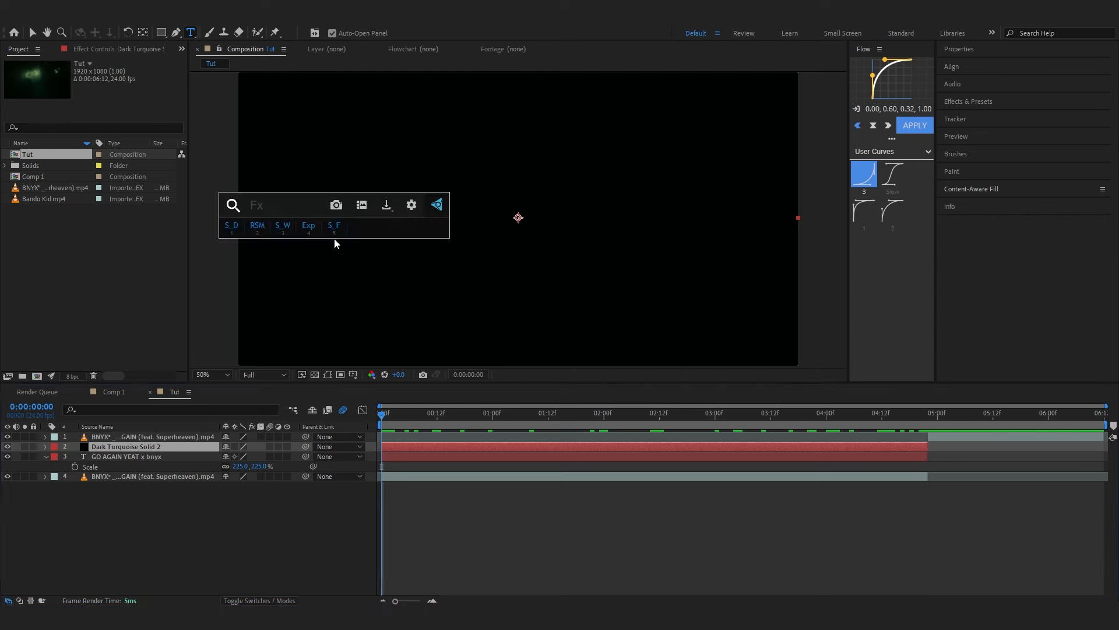
pyautogui.write('element')
pyautogui.press('Return')
pyautogui.hotkey('ctrl', 'z')
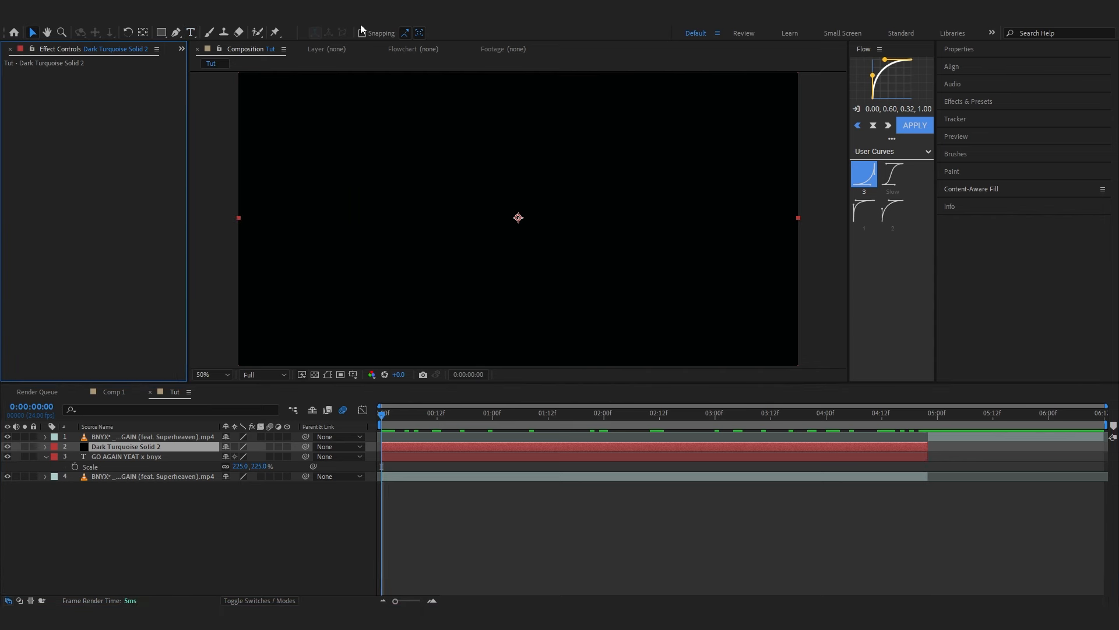
pyautogui.click(989, 100)
pyautogui.click(979, 117)
pyautogui.write('element')
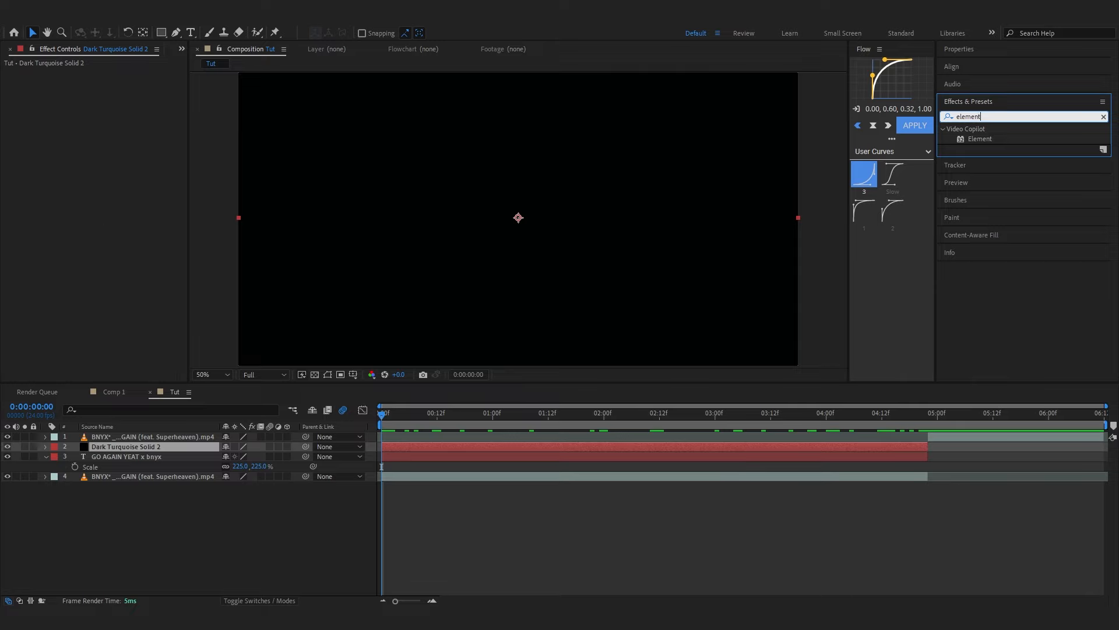
pyautogui.moveTo(980, 139); pyautogui.dragTo(116, 344)
pyautogui.hotkey('ctrl', 'z')
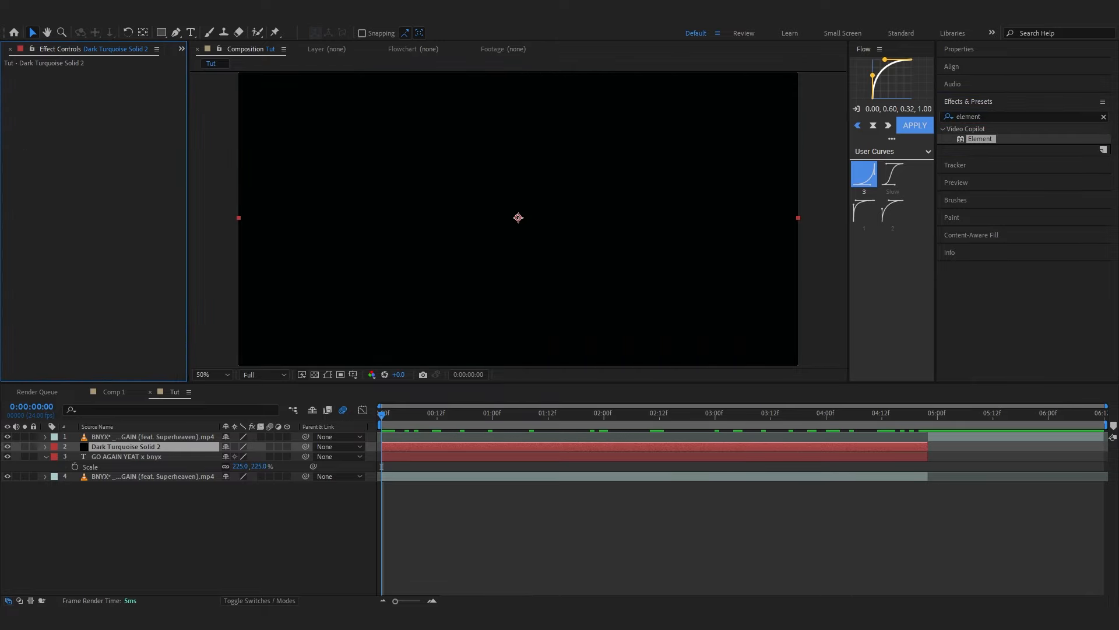
# Step: Apply the ROCKSTARR MADE preset from the HD (1920x1080) folder of the 3D TITLE PRESETS PACK to the solid
pyautogui.click(1101, 117)
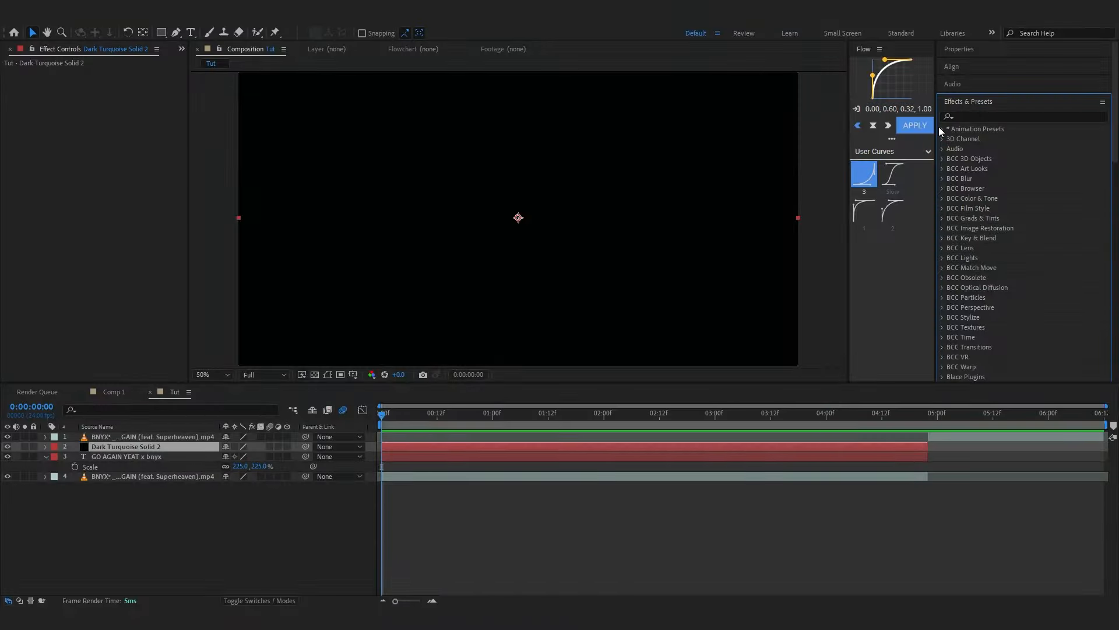
pyautogui.click(942, 129)
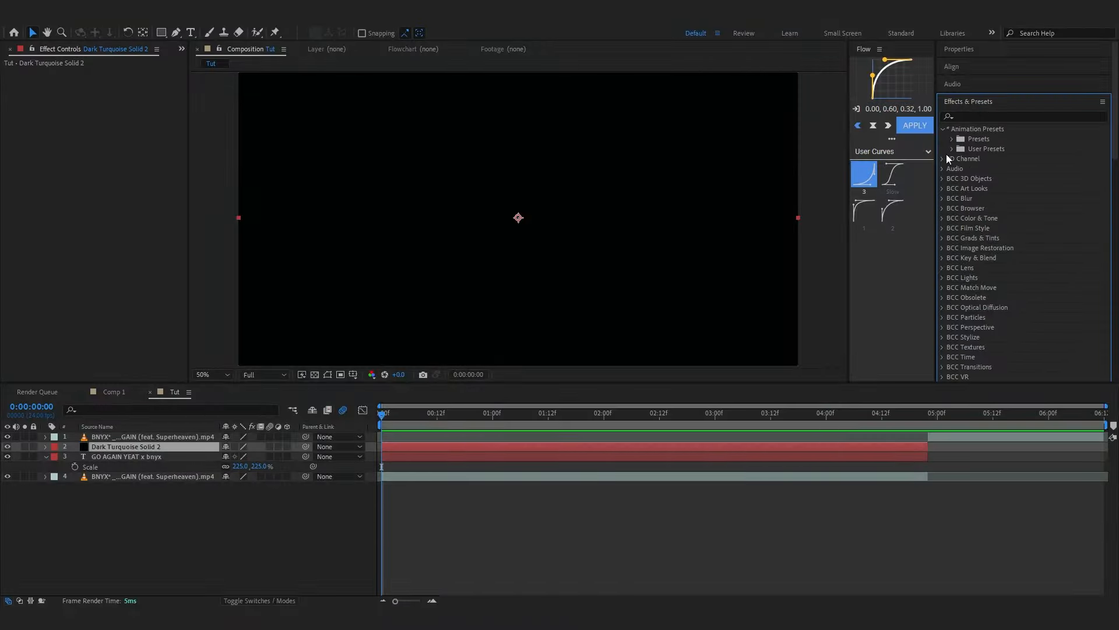
pyautogui.click(952, 150)
pyautogui.click(963, 159)
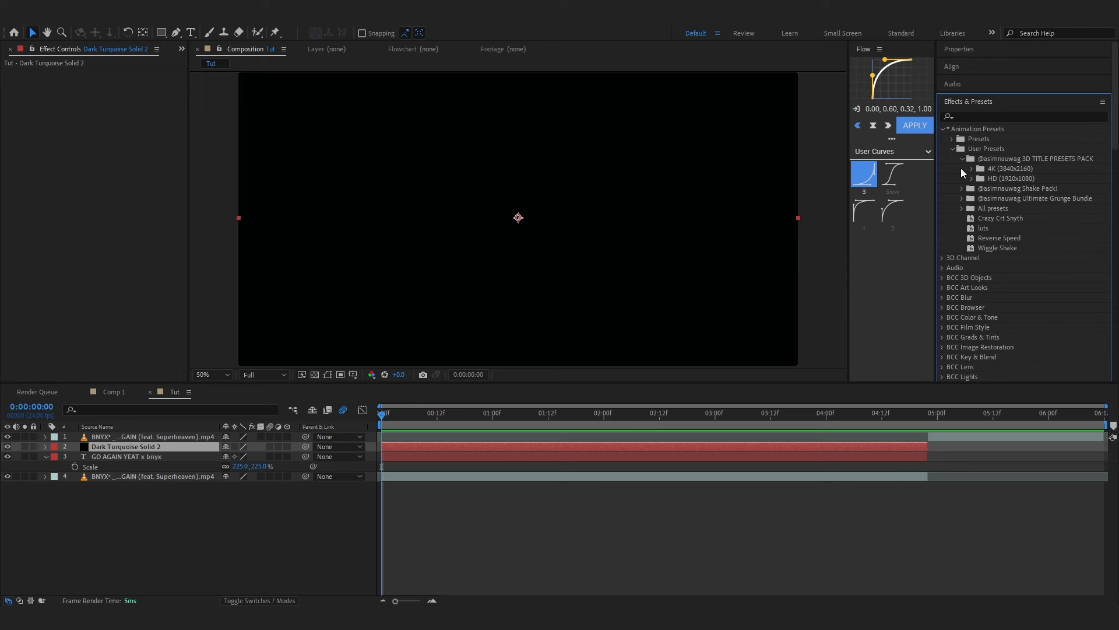
pyautogui.click(972, 178)
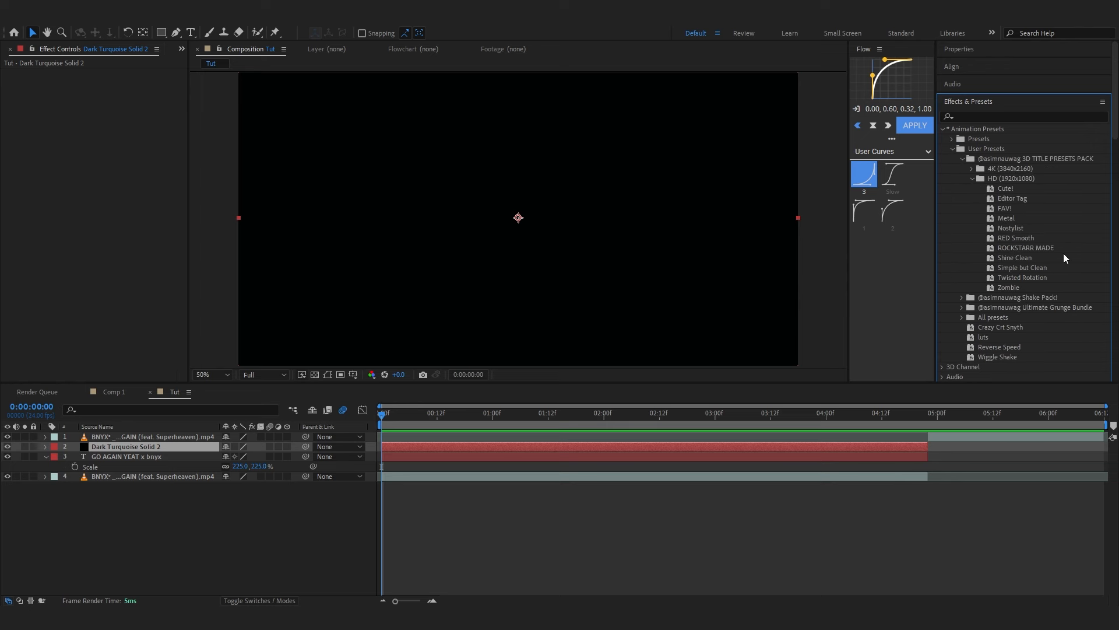
pyautogui.click(1034, 251)
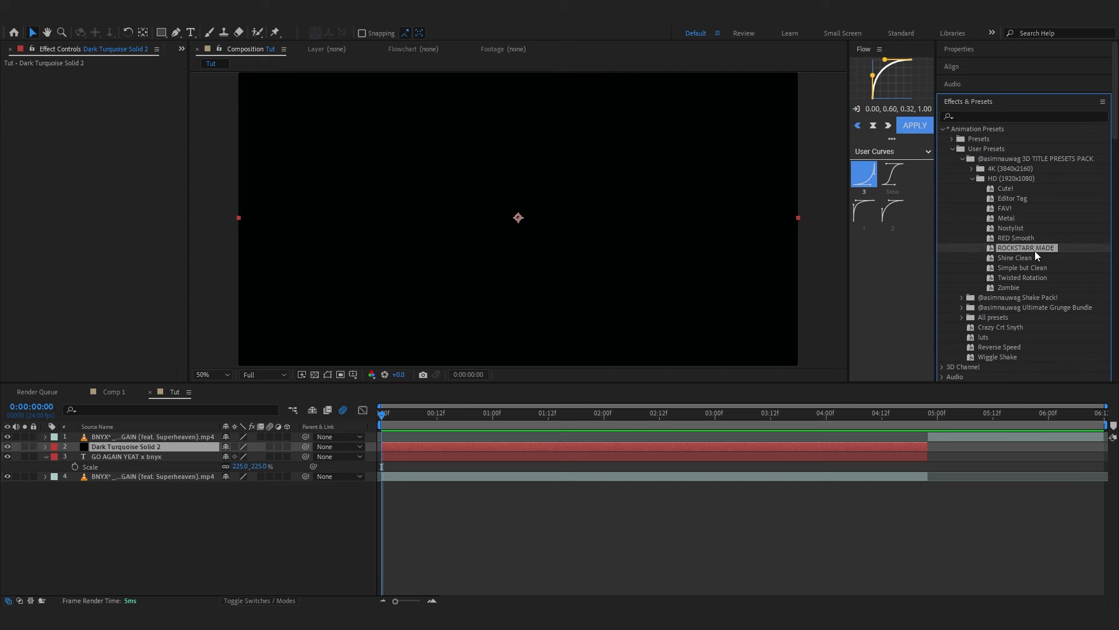
pyautogui.doubleClick(1034, 251)
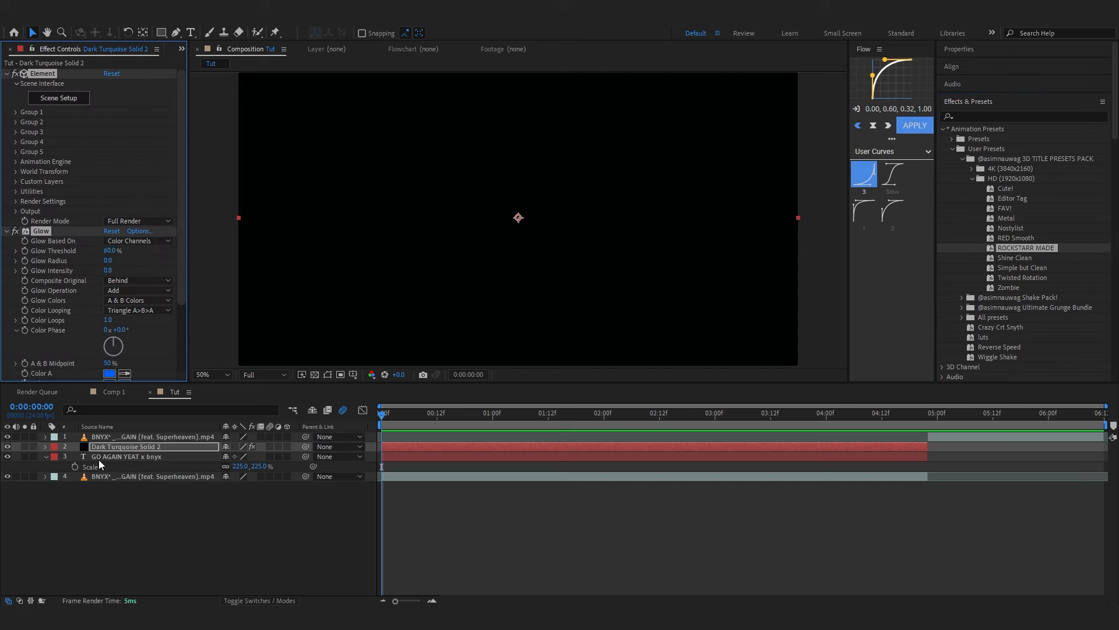
# Step: Assign the GO AGAIN YEAT x bnyx text layer to the preset's Element effect as Path Layer 1
pyautogui.click(1, 175)
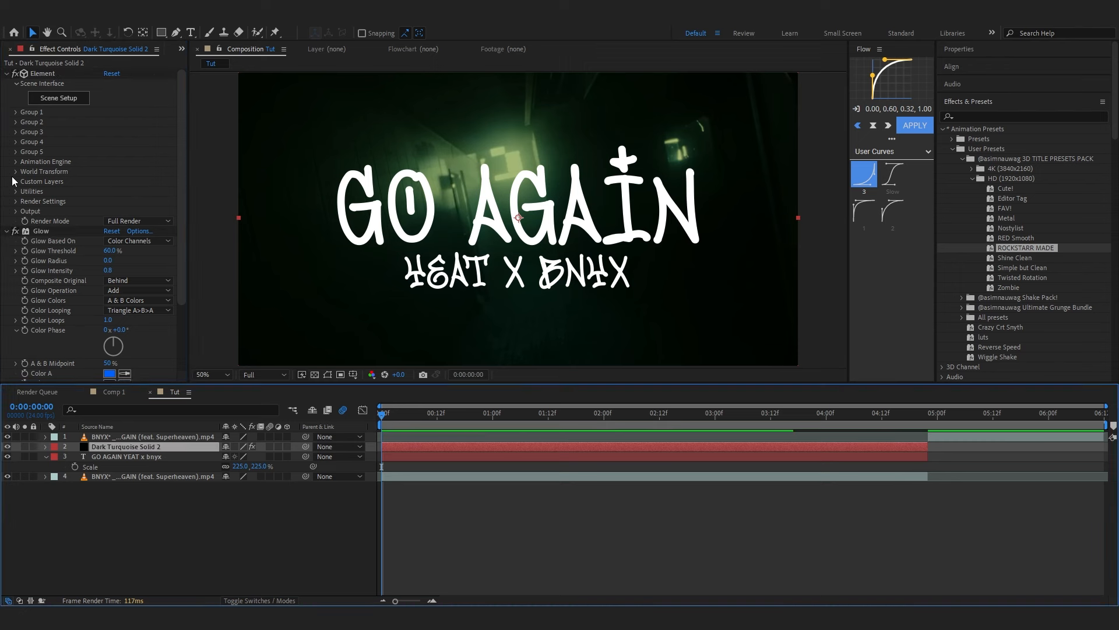
pyautogui.click(16, 180)
pyautogui.click(26, 193)
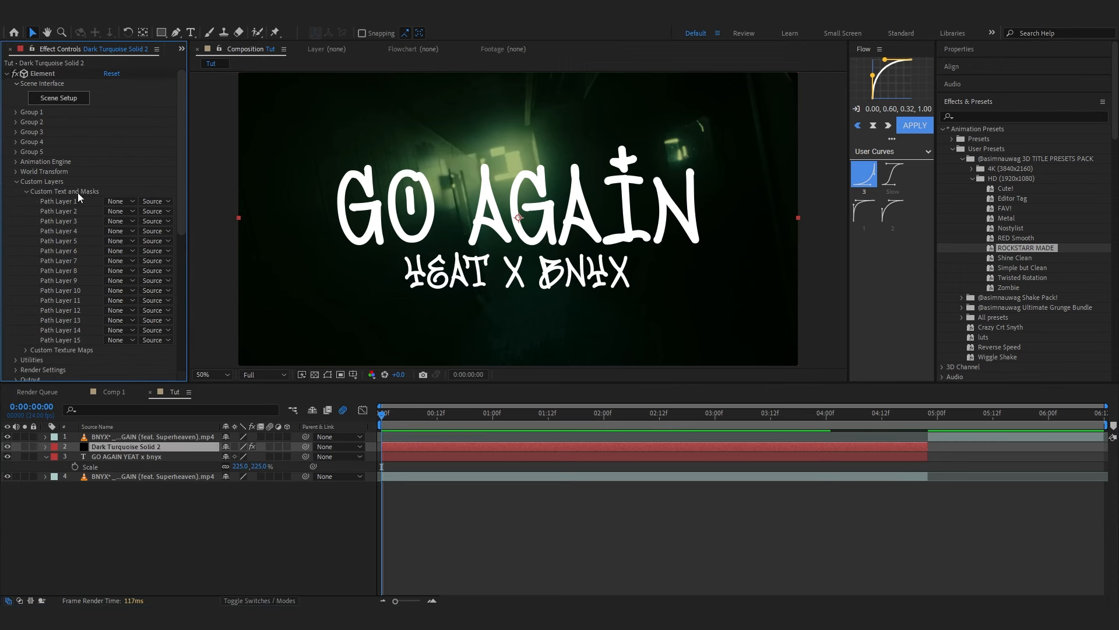
pyautogui.click(123, 202)
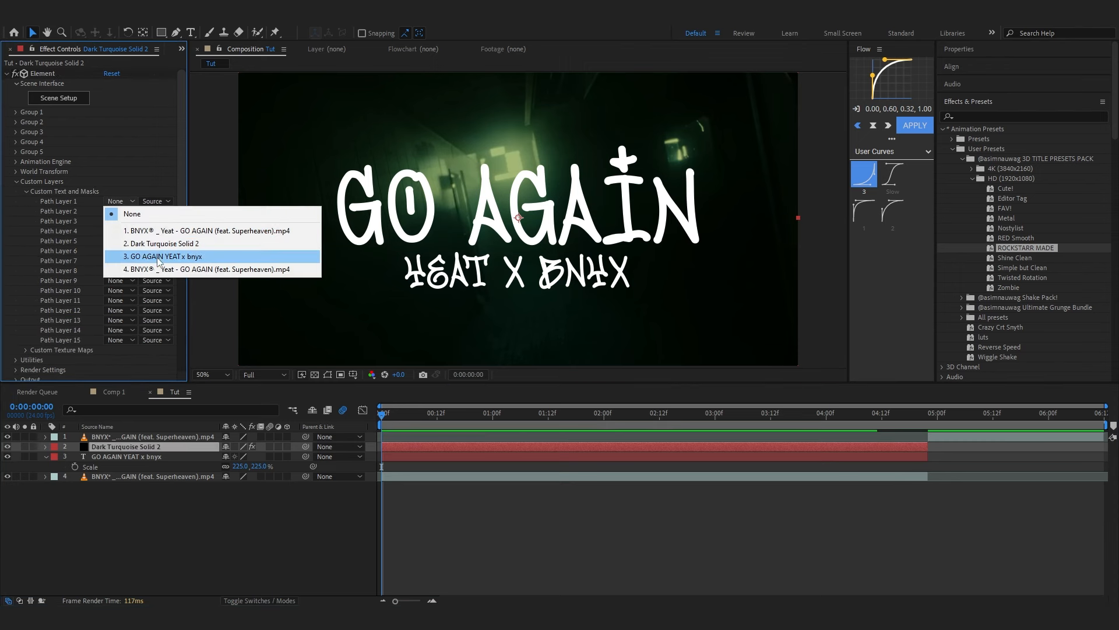
pyautogui.click(159, 257)
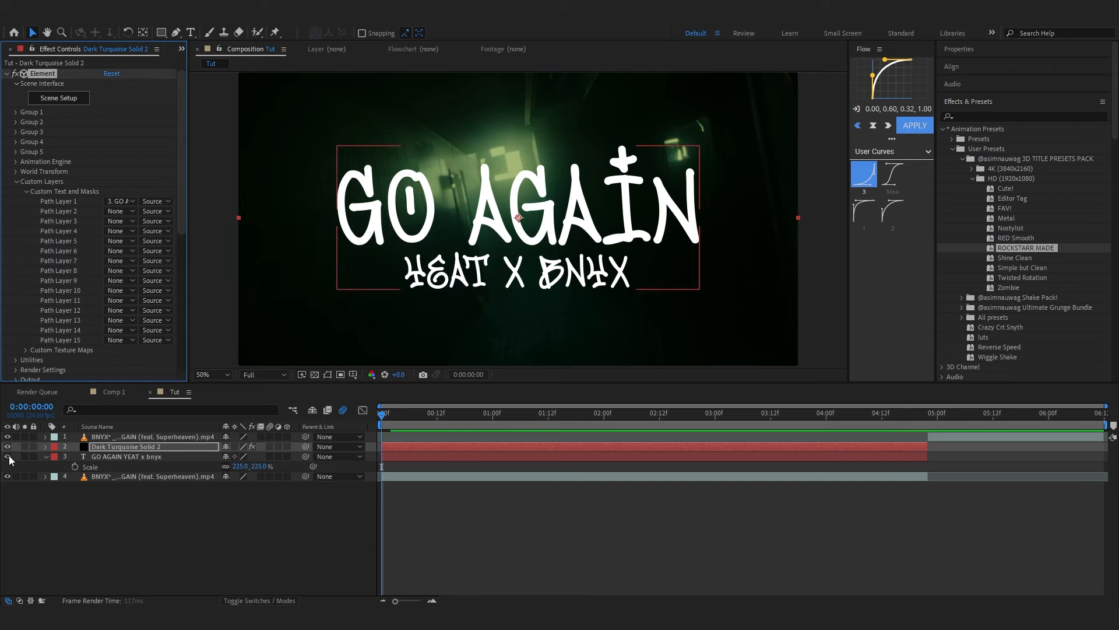
# Step: Hide the original text layer and preview the 3D title animation across the timeline
pyautogui.click(9, 457)
pyautogui.moveTo(382, 452); pyautogui.dragTo(822, 478)
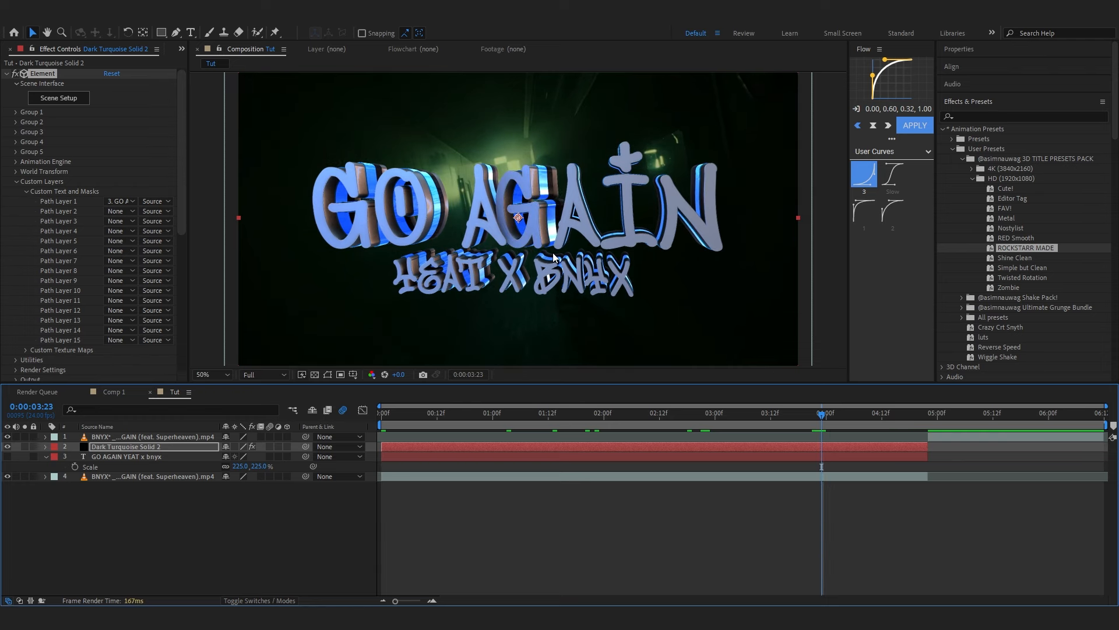
pyautogui.moveTo(698, 411); pyautogui.dragTo(813, 515)
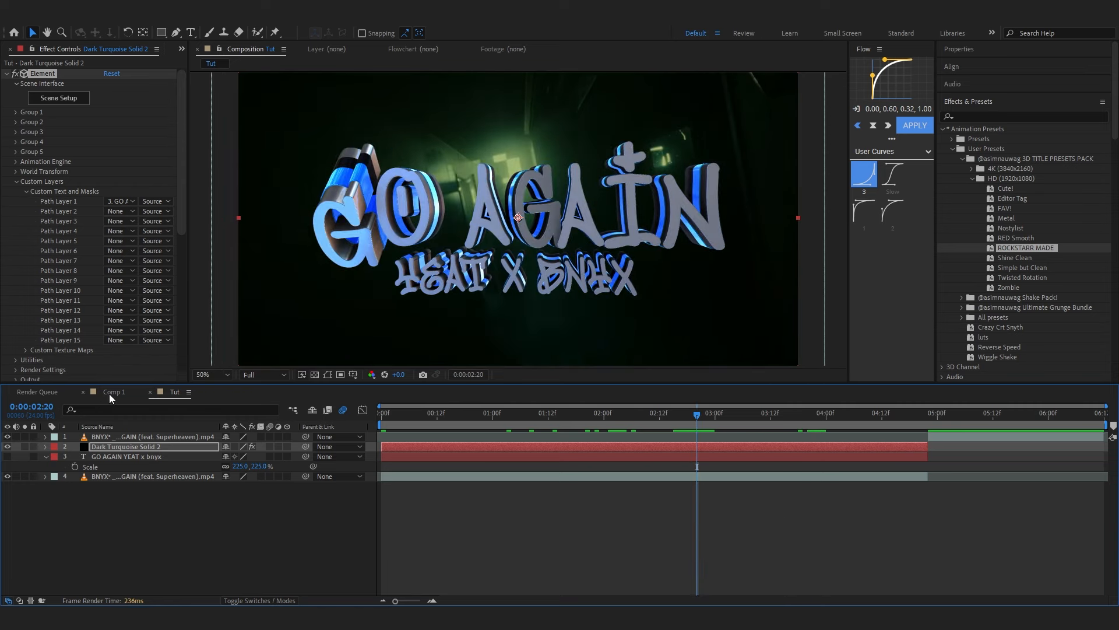
# Step: Review the finished title in Comp 1, return to the Tut composition and play it from the start
pyautogui.click(109, 394)
pyautogui.moveTo(705, 405); pyautogui.dragTo(769, 429)
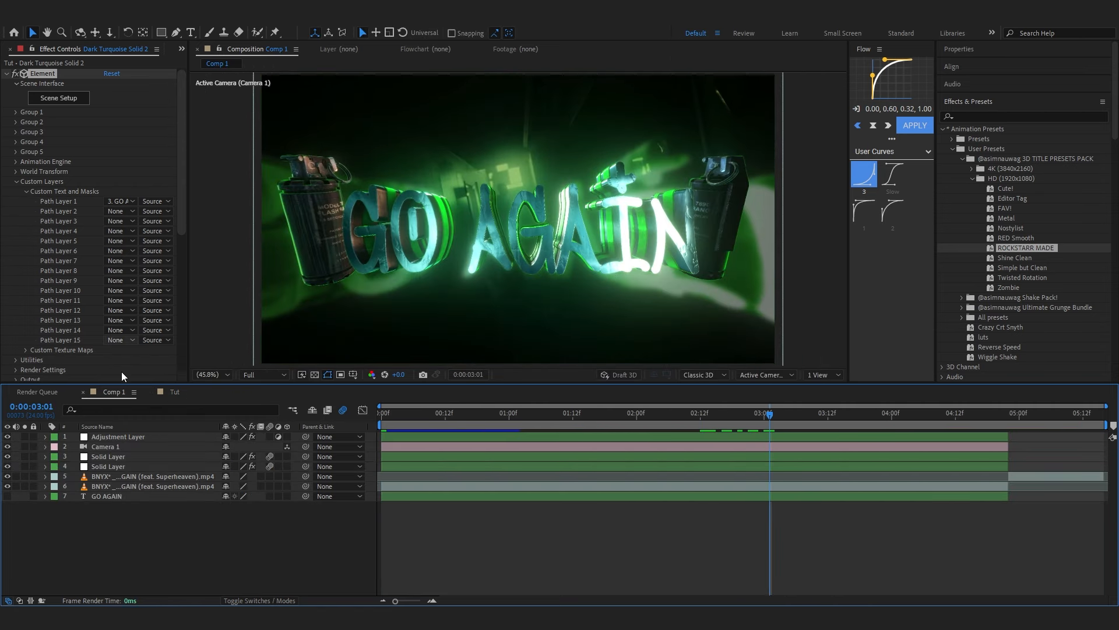
pyautogui.click(177, 393)
pyautogui.click(122, 391)
pyautogui.click(163, 391)
pyautogui.press('Home')
pyautogui.press('space')
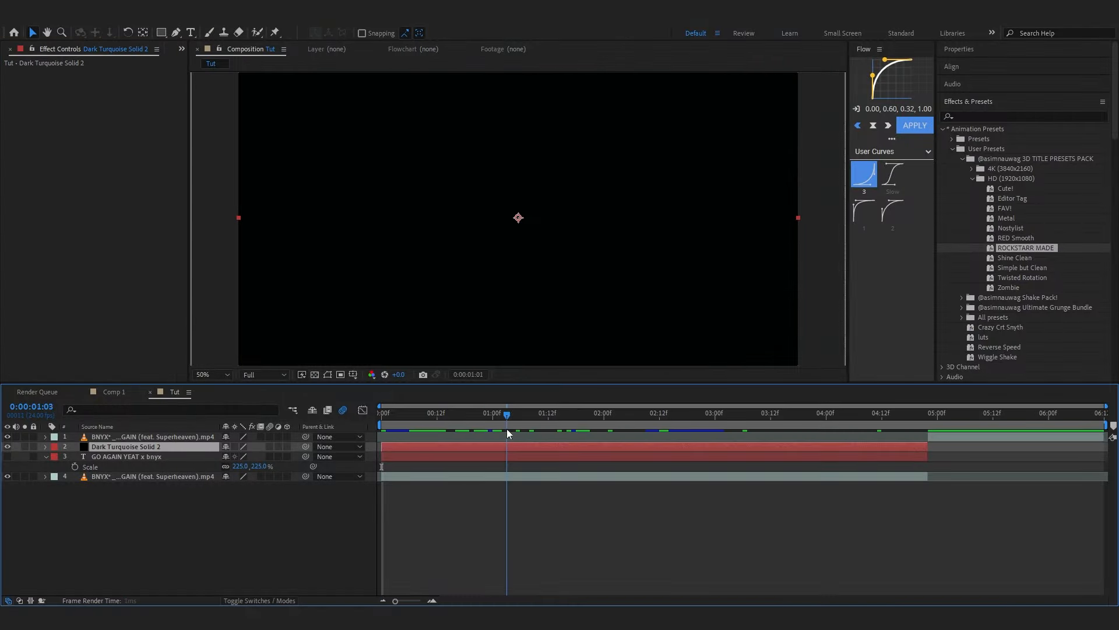
# Step: Move the playhead to 0:00:00:01 and apply the Element effect to the turquoise solid
pyautogui.moveTo(506, 428); pyautogui.dragTo(386, 427)
pyautogui.hotkey('ctrl', 'space')
pyautogui.write('element')
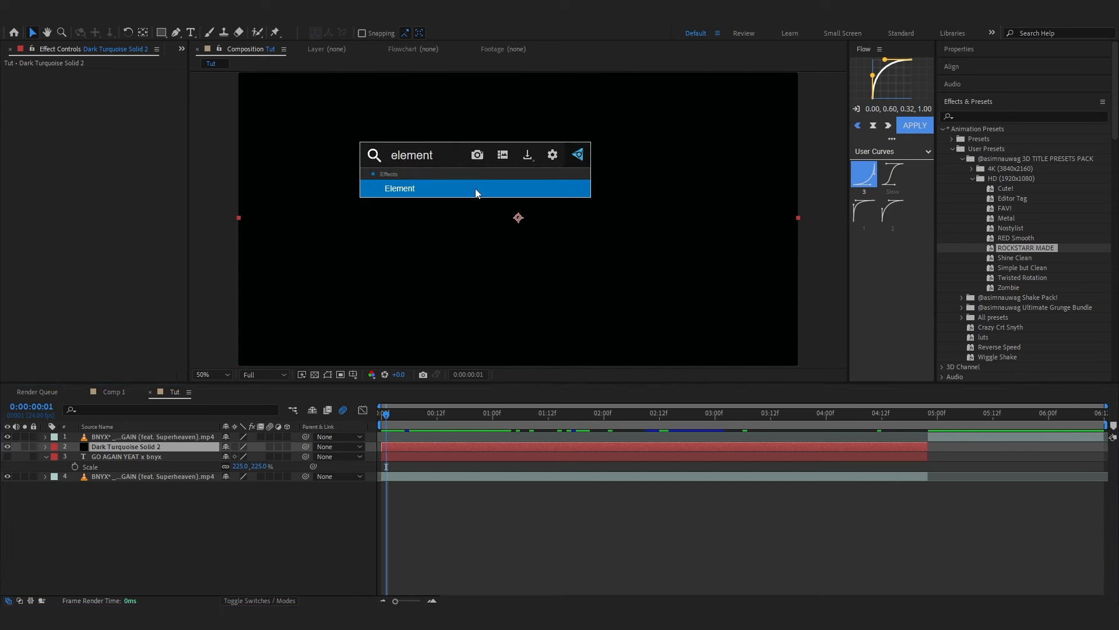
pyautogui.click(476, 189)
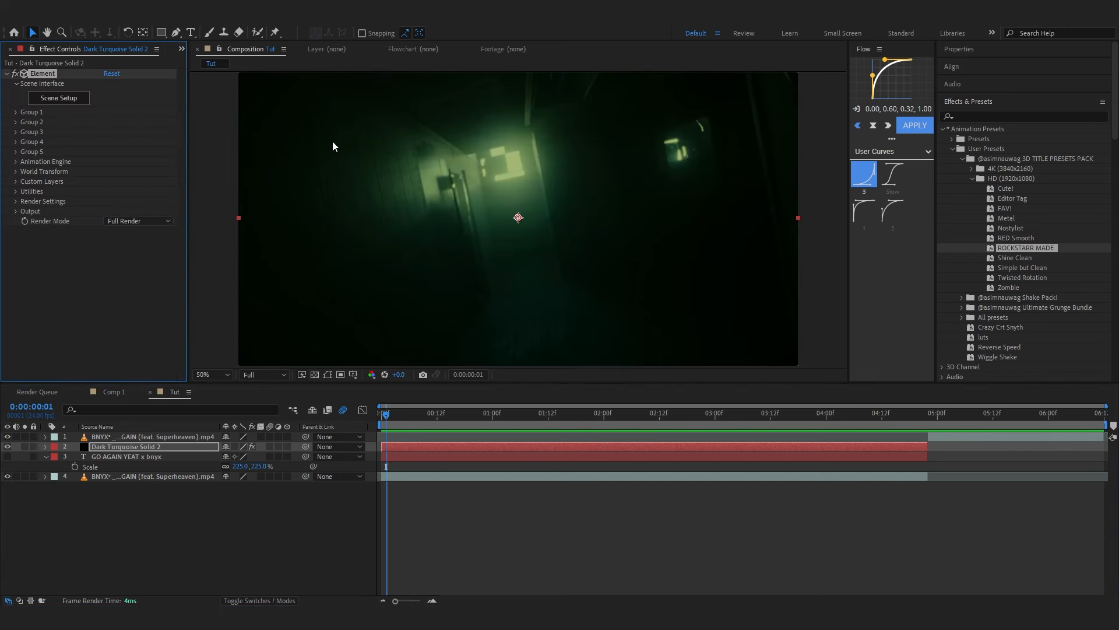
# Step: Set Element's Path Layer 1 to the GO AGAIN YEAT x bnyx text layer and check other frames
pyautogui.click(16, 181)
pyautogui.click(26, 192)
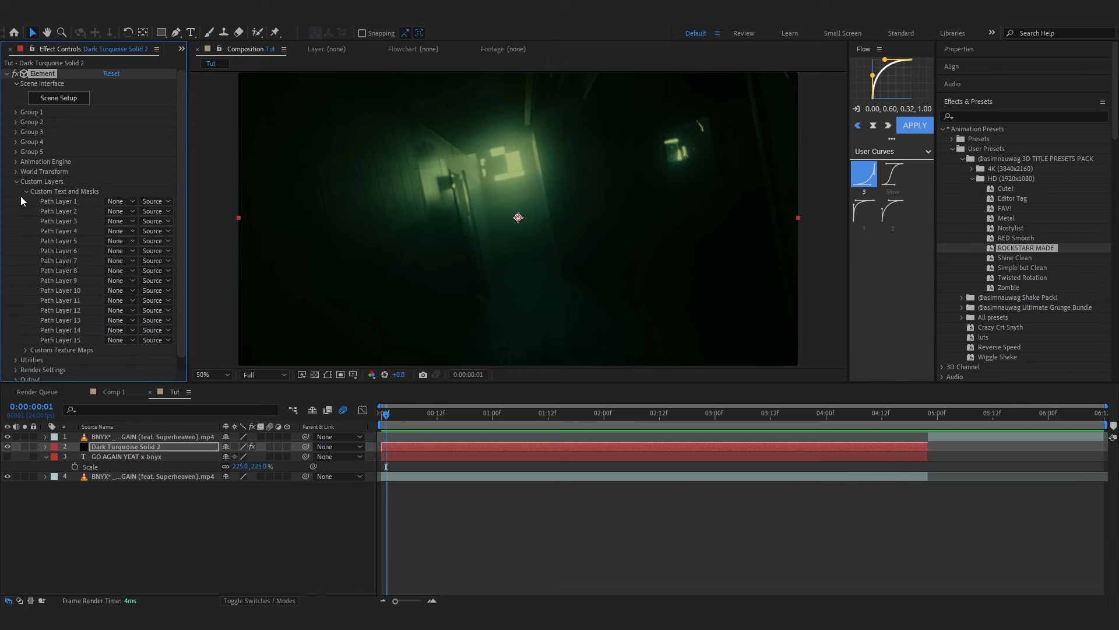
pyautogui.click(113, 201)
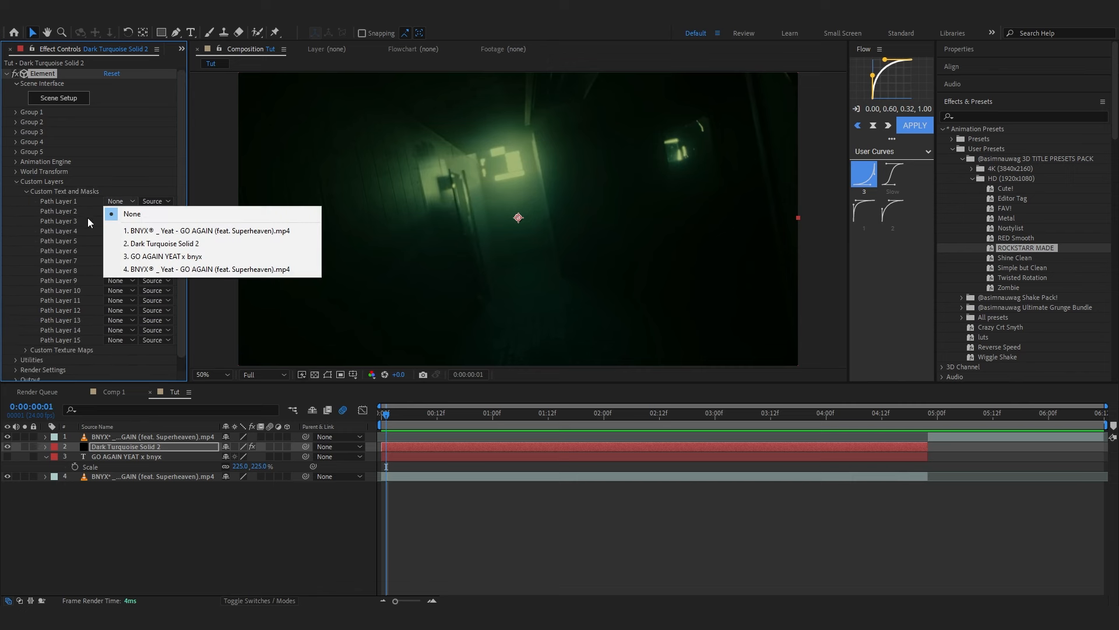
pyautogui.click(118, 261)
pyautogui.moveTo(425, 429); pyautogui.dragTo(710, 452)
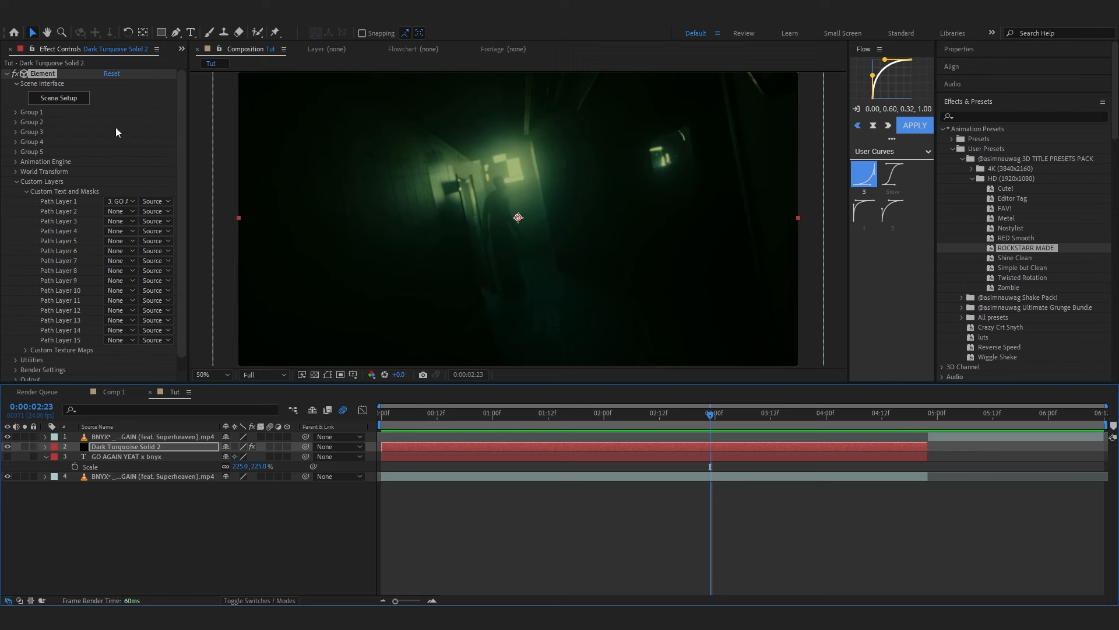
# Step: Open Element's Scene Setup, extrude the text path into a 3D model and inspect it from an angle
pyautogui.click(58, 98)
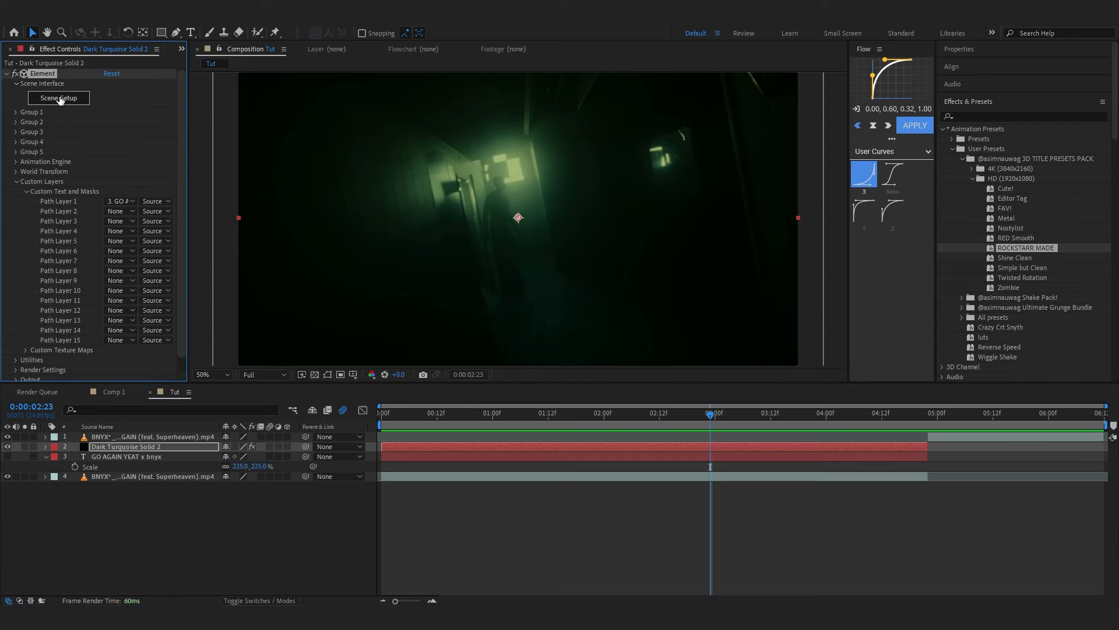
pyautogui.click(59, 100)
pyautogui.moveTo(198, 191); pyautogui.dragTo(322, 181)
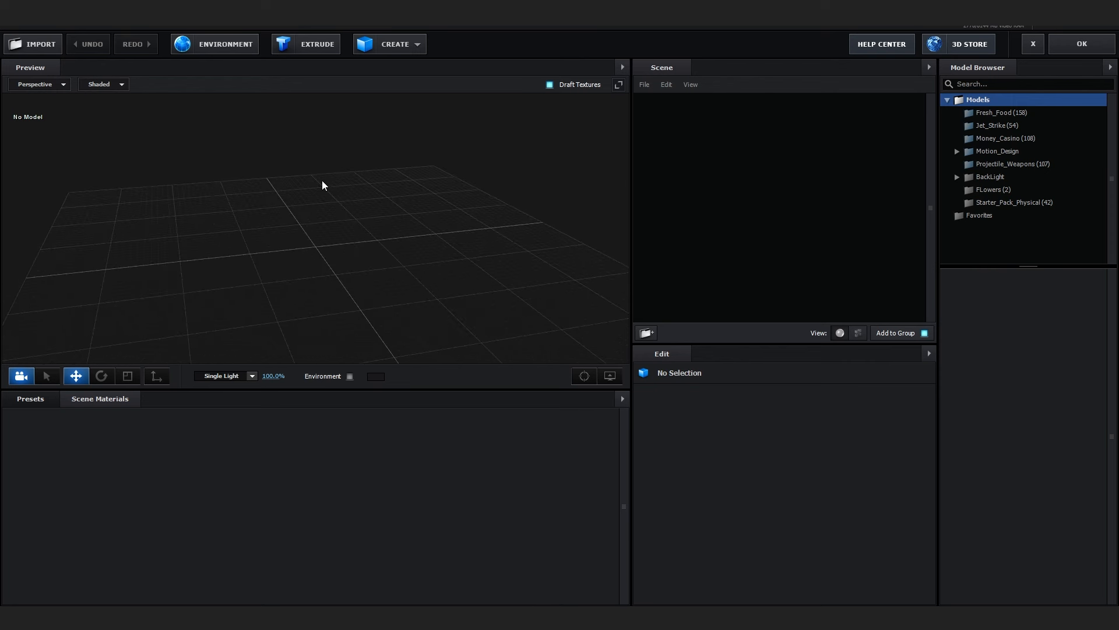
pyautogui.click(285, 51)
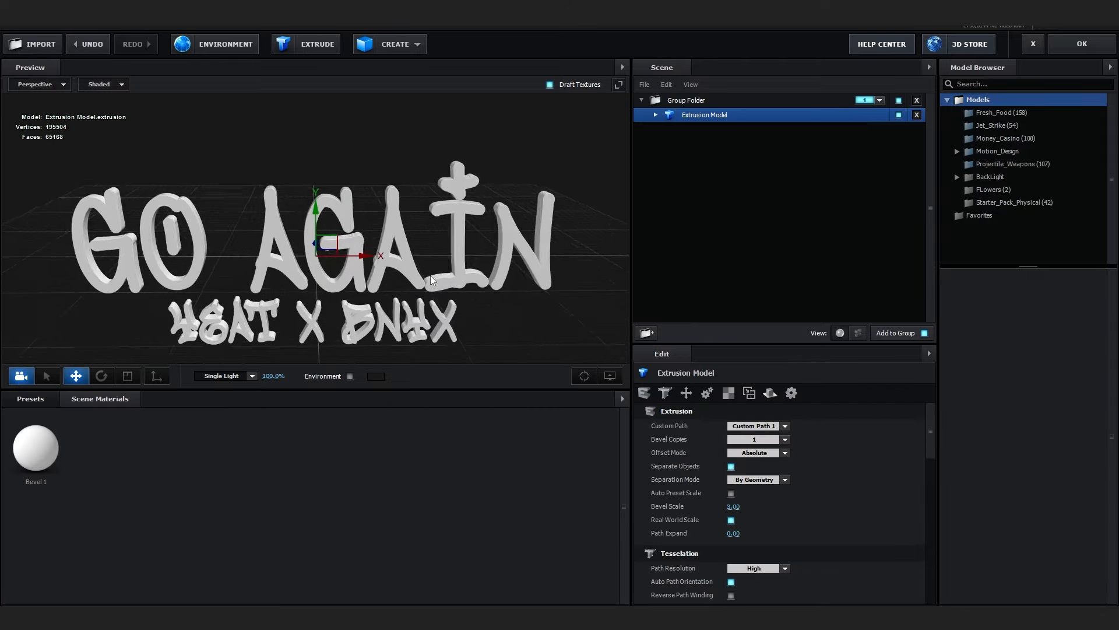
pyautogui.moveTo(449, 177); pyautogui.dragTo(323, 124)
pyautogui.click(325, 222)
pyautogui.click(584, 376)
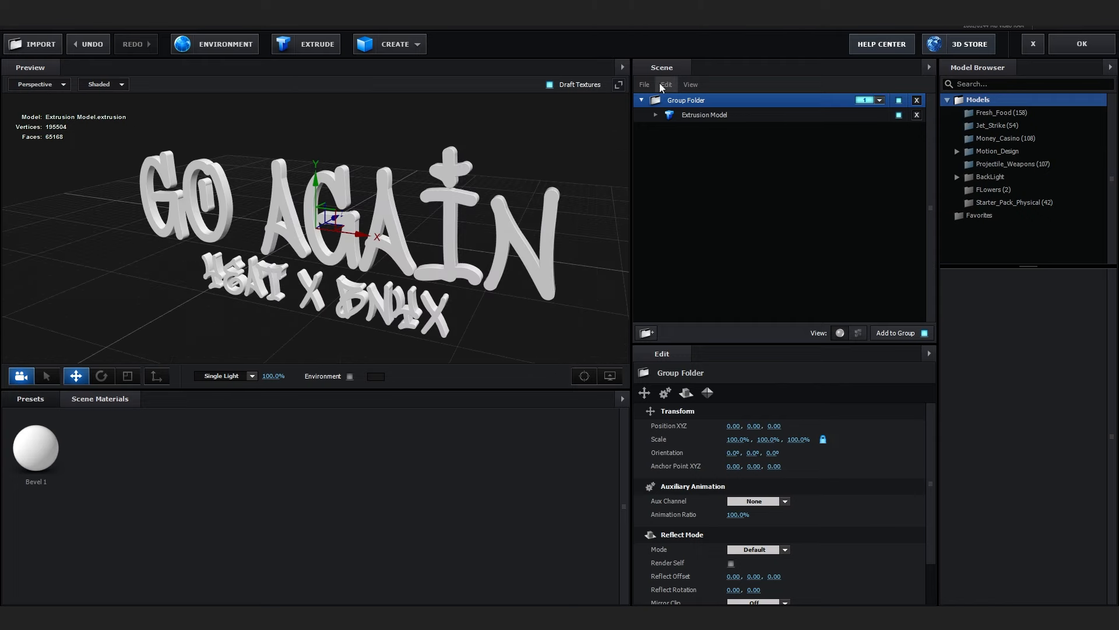
# Step: Set the Extrude value of the extrusion model's Bevel 1 to 5.80 and inspect the deeper letters
pyautogui.click(654, 115)
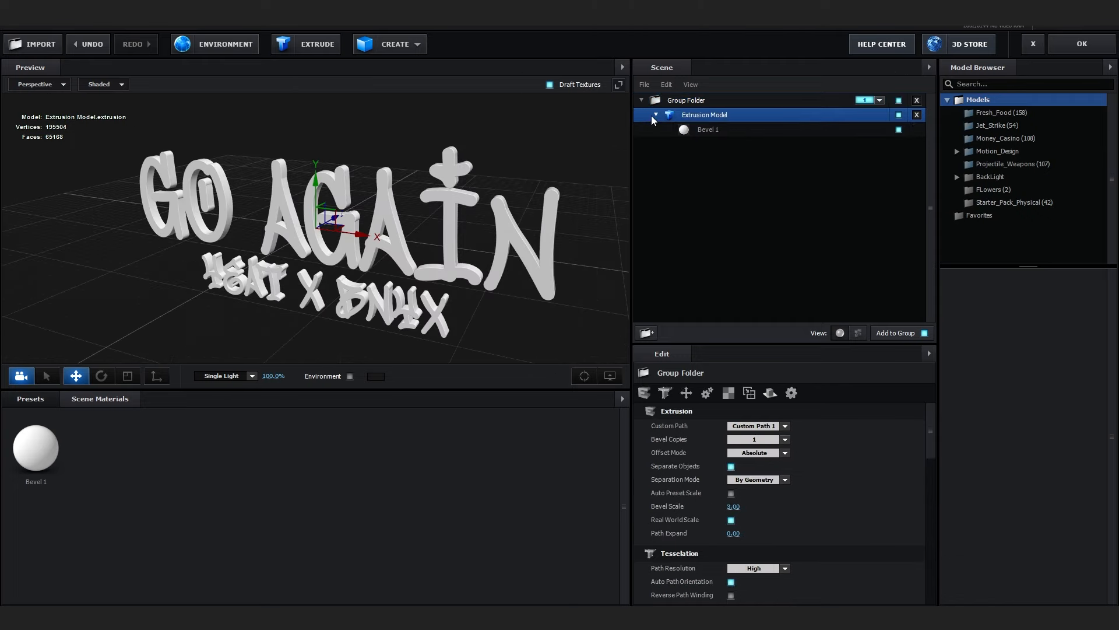
pyautogui.click(687, 131)
pyautogui.hotkey('ctrl', 'z')
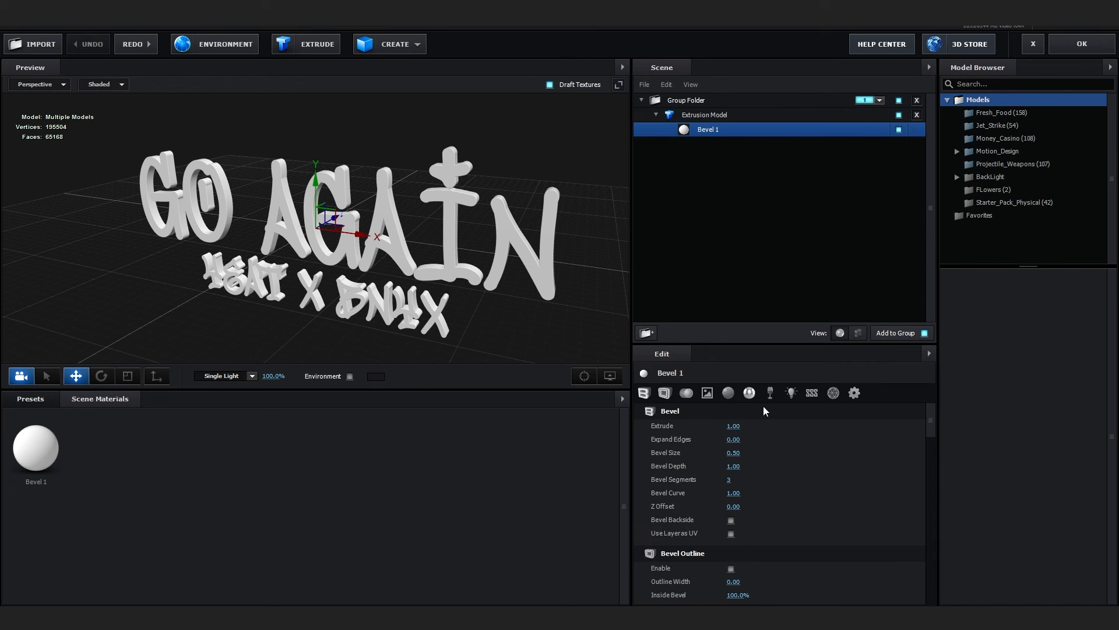
pyautogui.click(739, 429)
pyautogui.write('5.8')
pyautogui.click(809, 477)
pyautogui.moveTo(458, 357); pyautogui.dragTo(456, 329)
pyautogui.scroll(5, 470, 295)
pyautogui.scroll(-5, 471, 295)
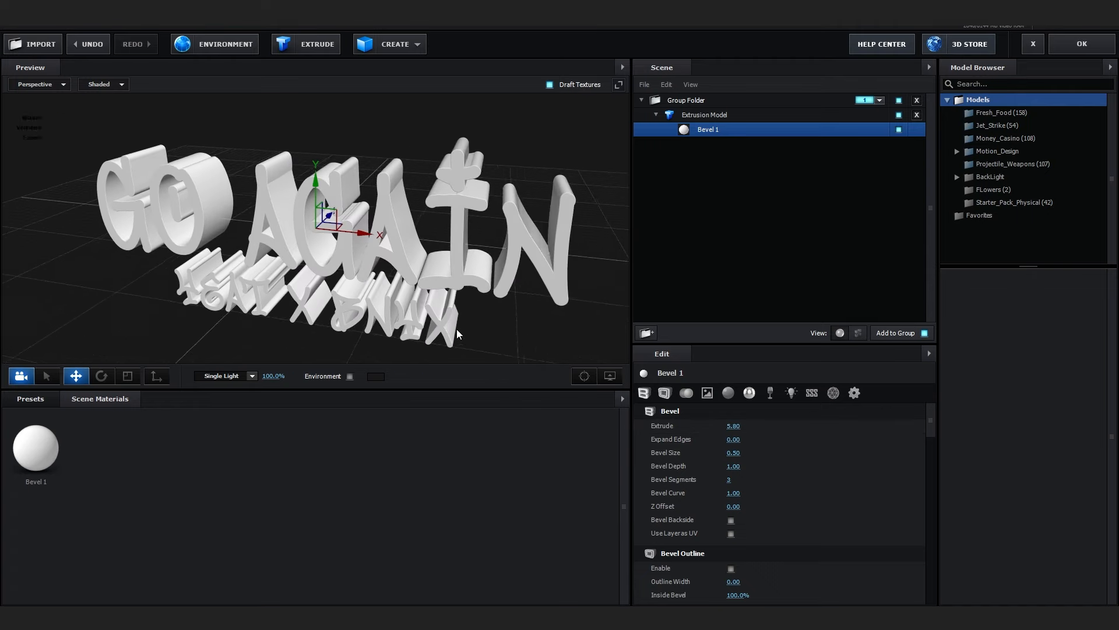
# Step: Increase the extrusion model's Bevel Copies to 3
pyautogui.click(690, 117)
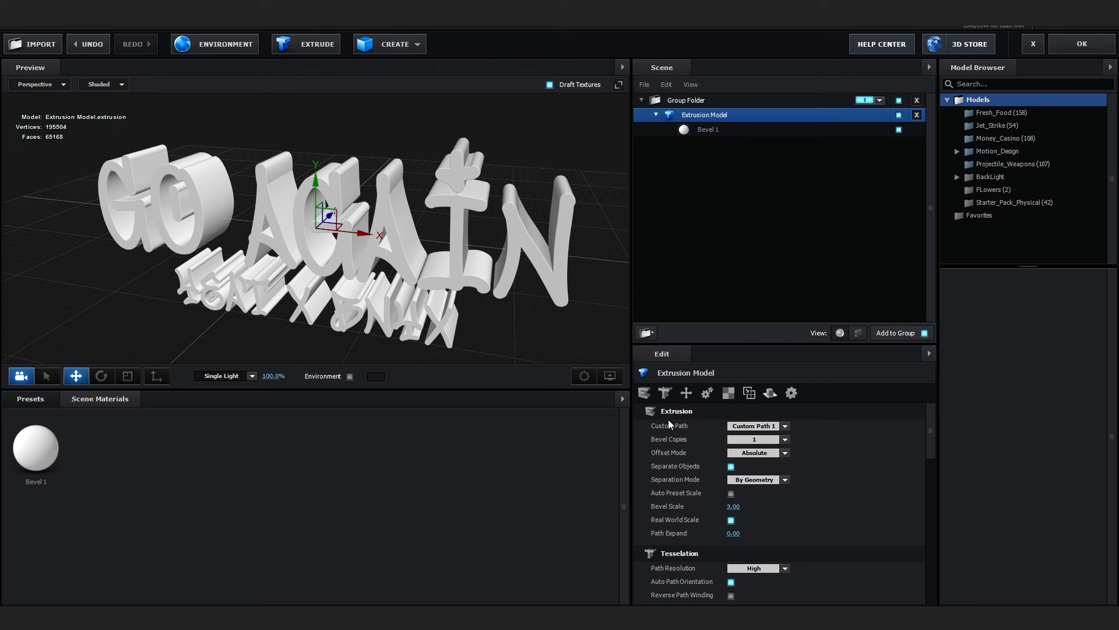
pyautogui.click(755, 438)
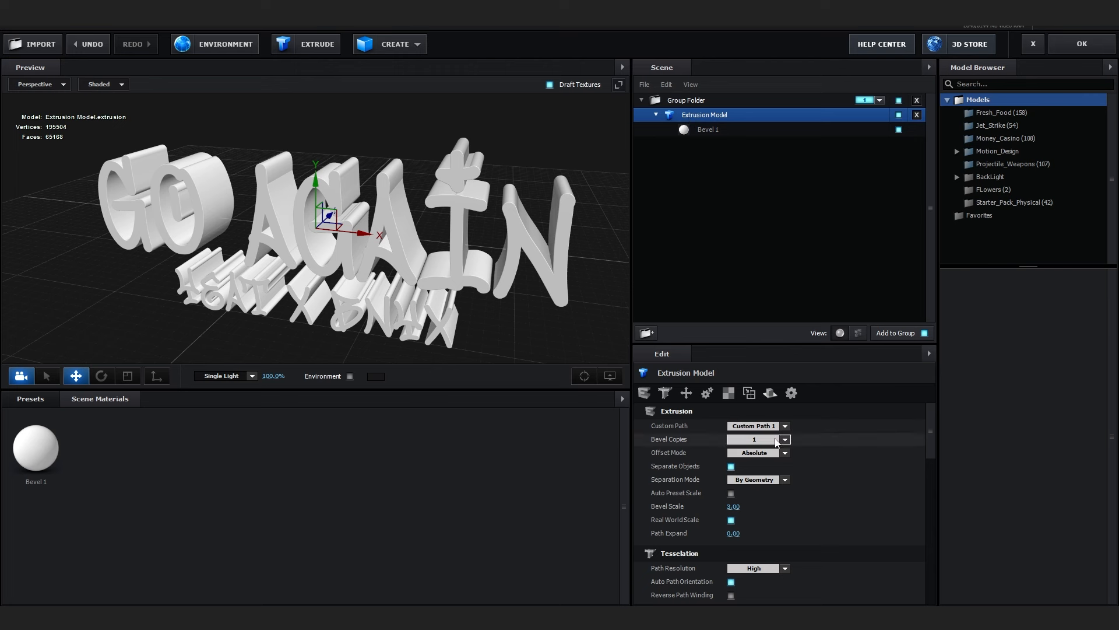
pyautogui.click(742, 440)
pyautogui.click(749, 464)
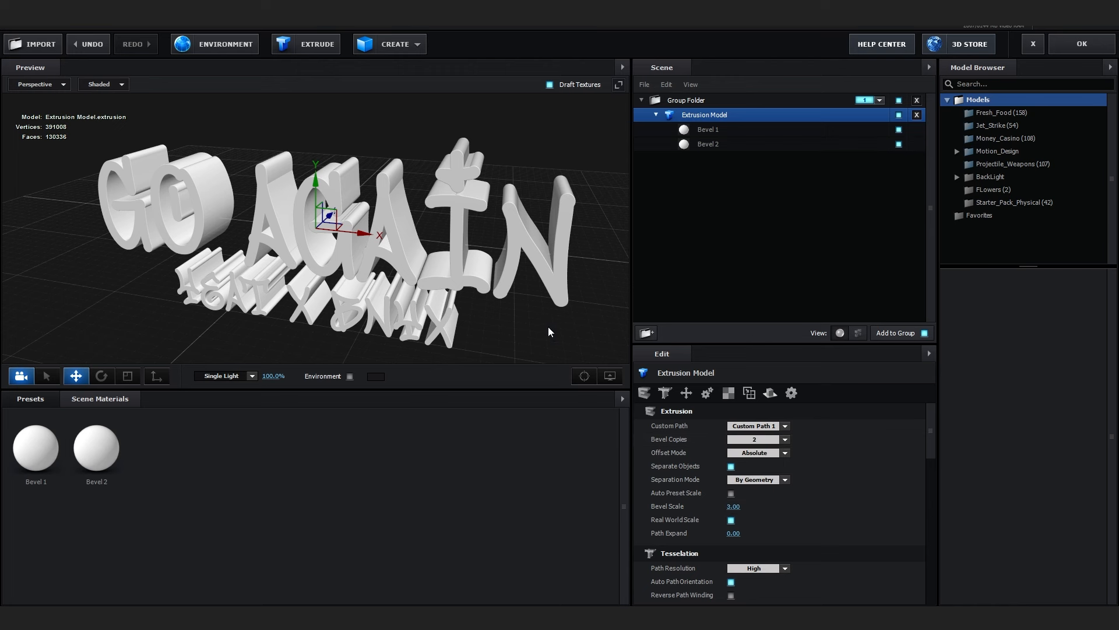
pyautogui.click(752, 441)
pyautogui.click(747, 480)
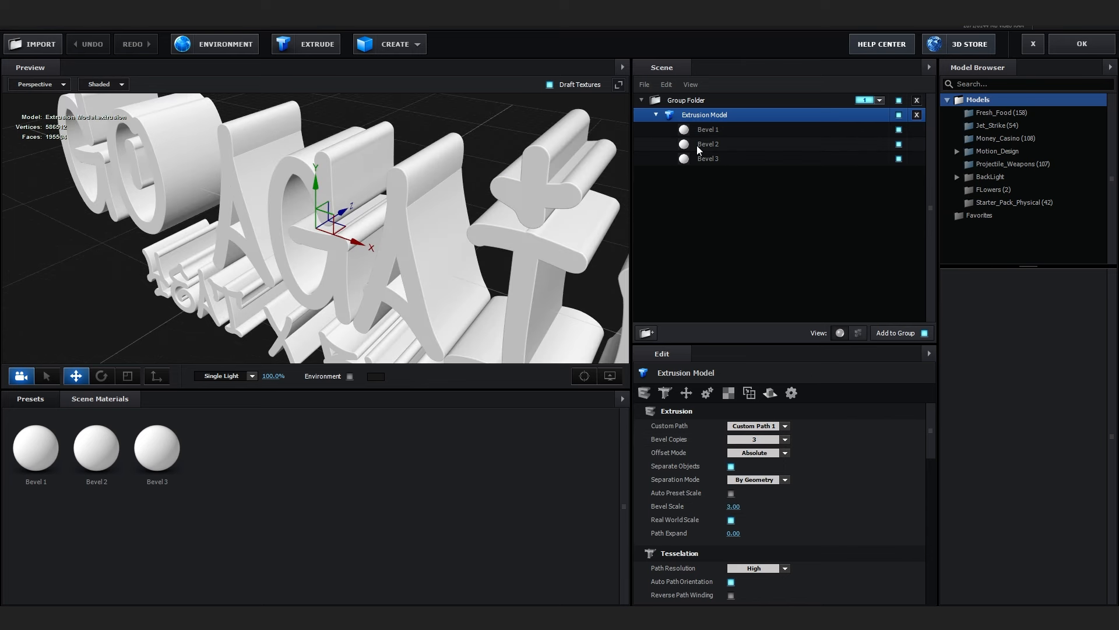
# Step: Set Bevel 2's Expand Edges to 0.63 so it forms a raised band around the letters
pyautogui.click(697, 146)
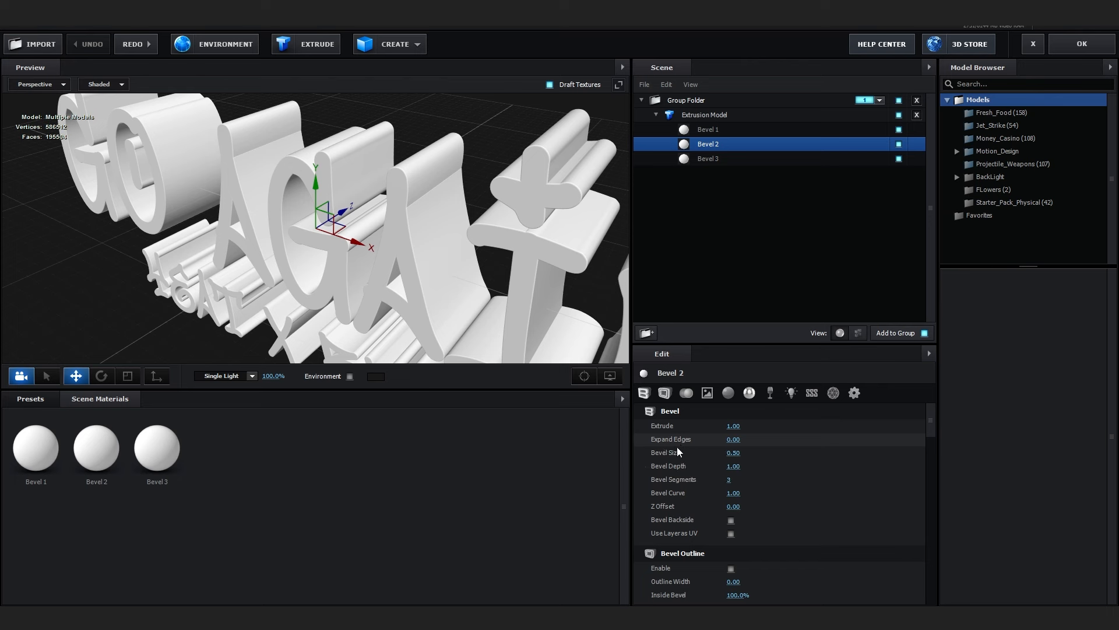
pyautogui.moveTo(544, 277); pyautogui.dragTo(507, 267)
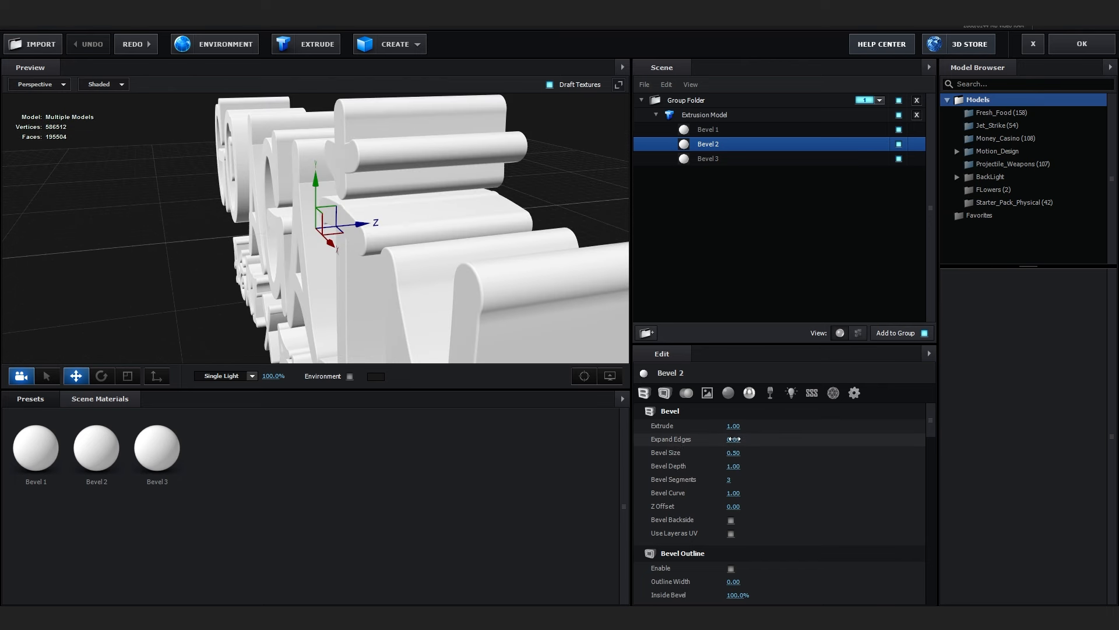
pyautogui.moveTo(790, 431)
pyautogui.mouseDown()
pyautogui.moveTo(742, 438)
pyautogui.moveTo(779, 437)
pyautogui.mouseUp()
pyautogui.moveTo(169, 257); pyautogui.dragTo(229, 239)
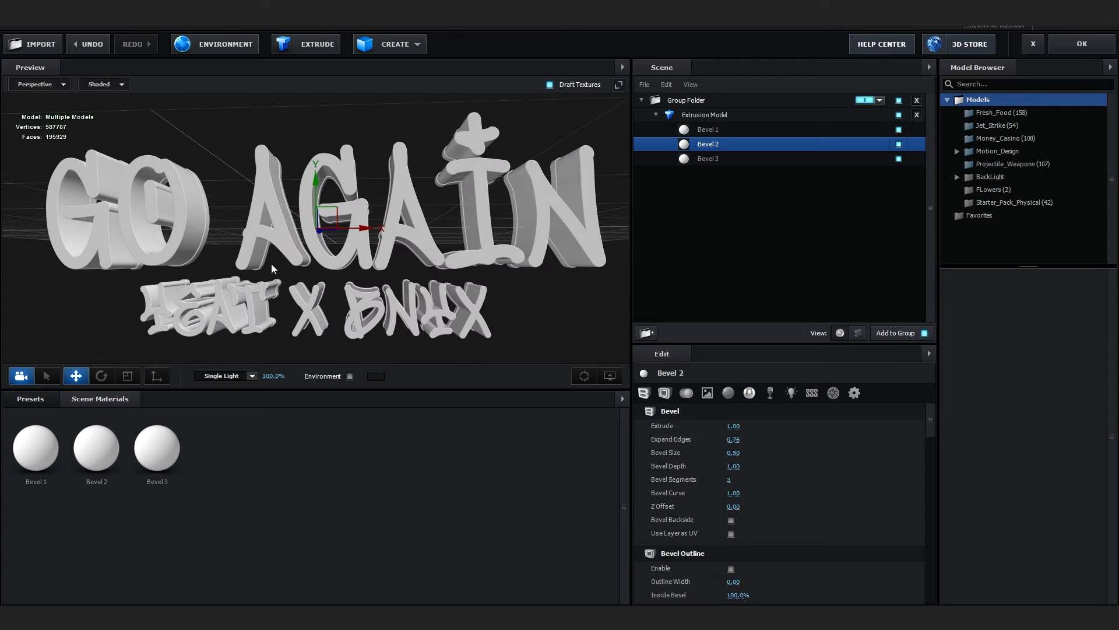
pyautogui.moveTo(733, 440); pyautogui.dragTo(725, 440)
pyautogui.scroll(5, 489, 304)
pyautogui.moveTo(488, 304); pyautogui.dragTo(460, 313)
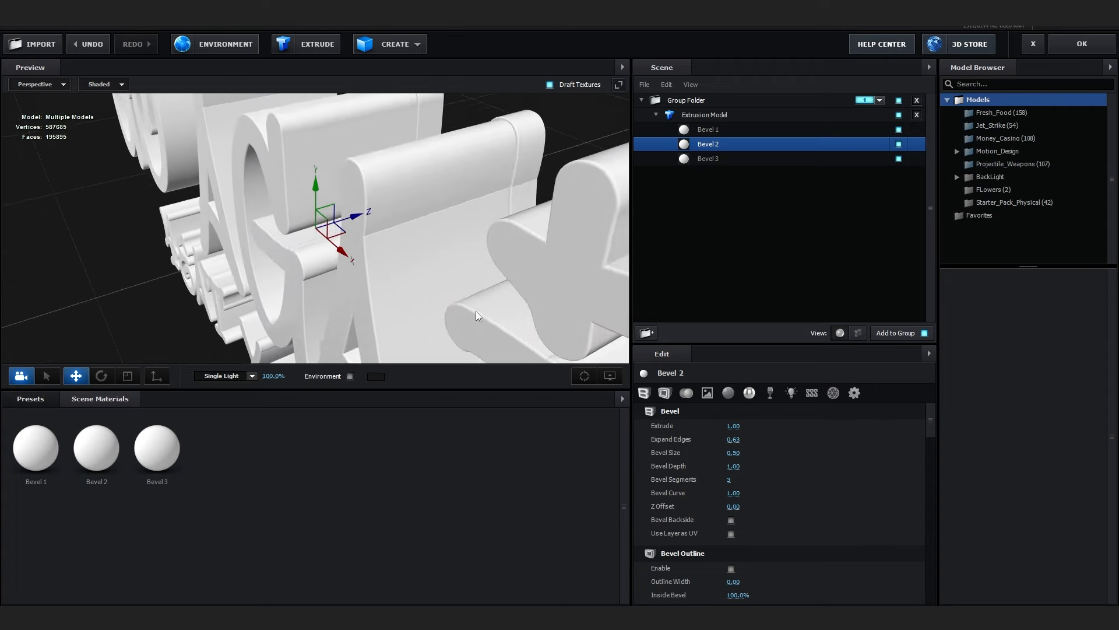
pyautogui.moveTo(462, 251); pyautogui.dragTo(541, 249)
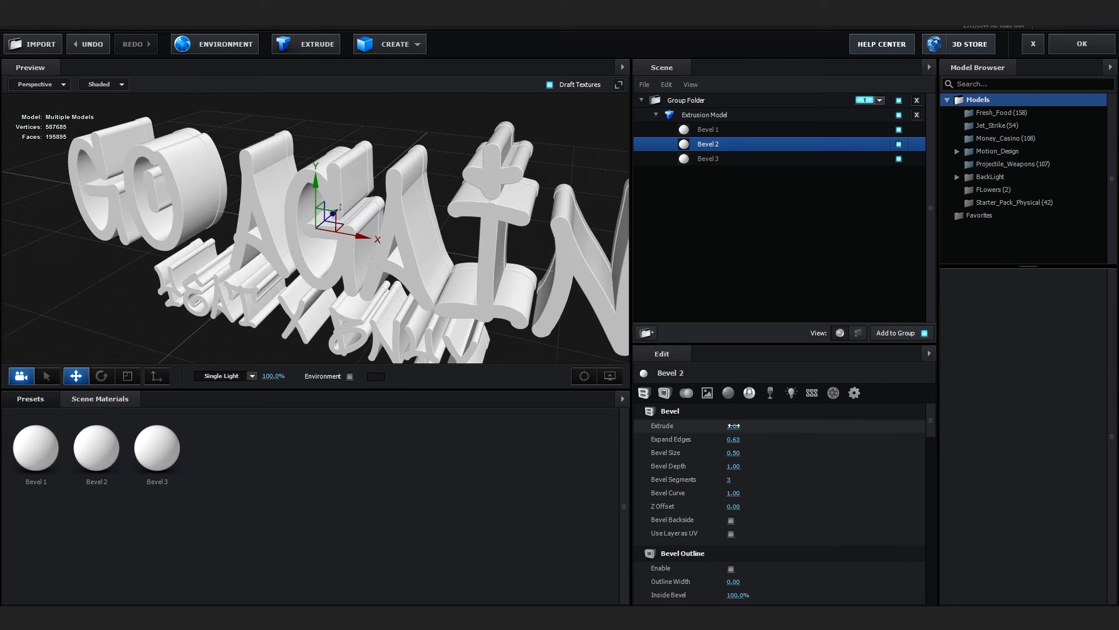
# Step: Widen the Bevel 2 band to an Extrude of about 2.2 and set its Z Offset to 2.00
pyautogui.moveTo(734, 425); pyautogui.dragTo(822, 406)
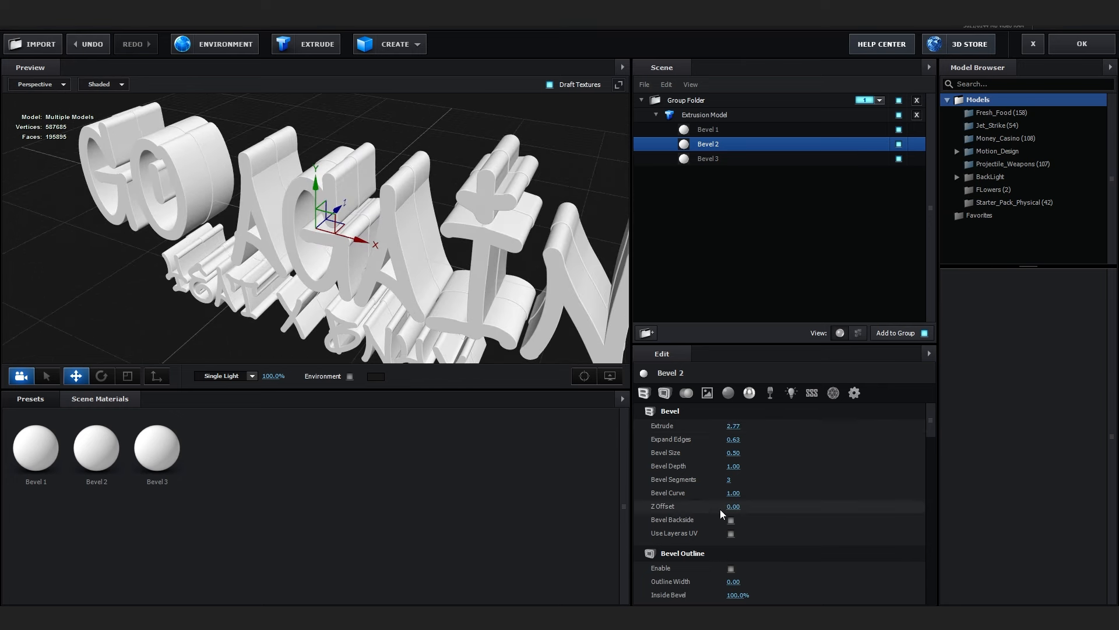
pyautogui.moveTo(733, 506); pyautogui.dragTo(807, 465)
pyautogui.moveTo(449, 300); pyautogui.dragTo(537, 263)
pyautogui.scroll(5, 344, 297)
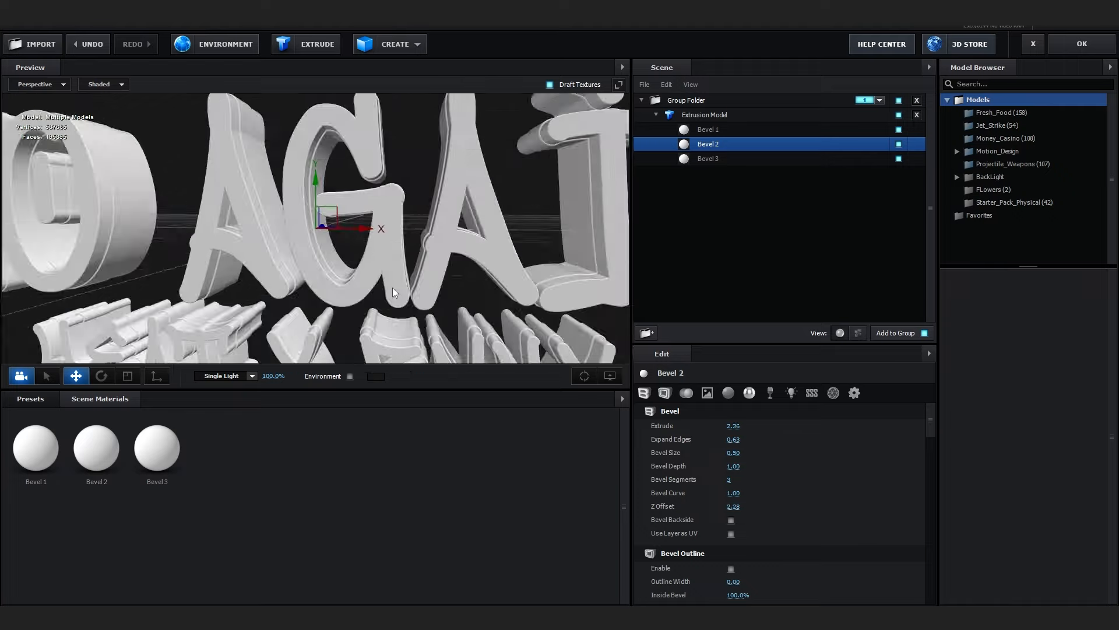
pyautogui.scroll(8, 393, 288)
pyautogui.scroll(-10, 391, 295)
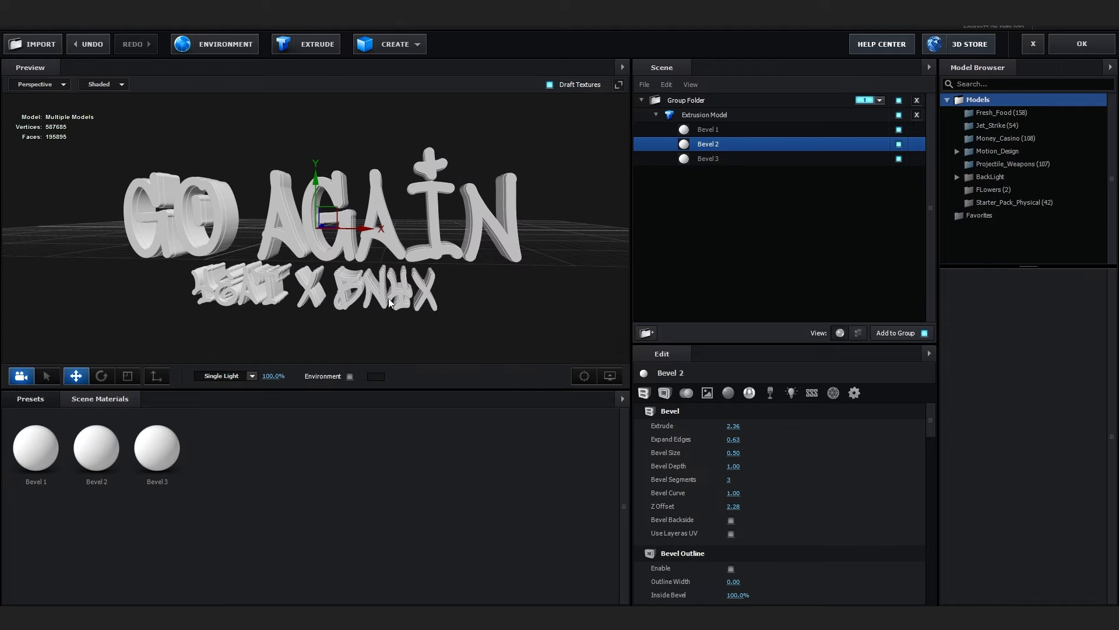
pyautogui.scroll(8, 390, 300)
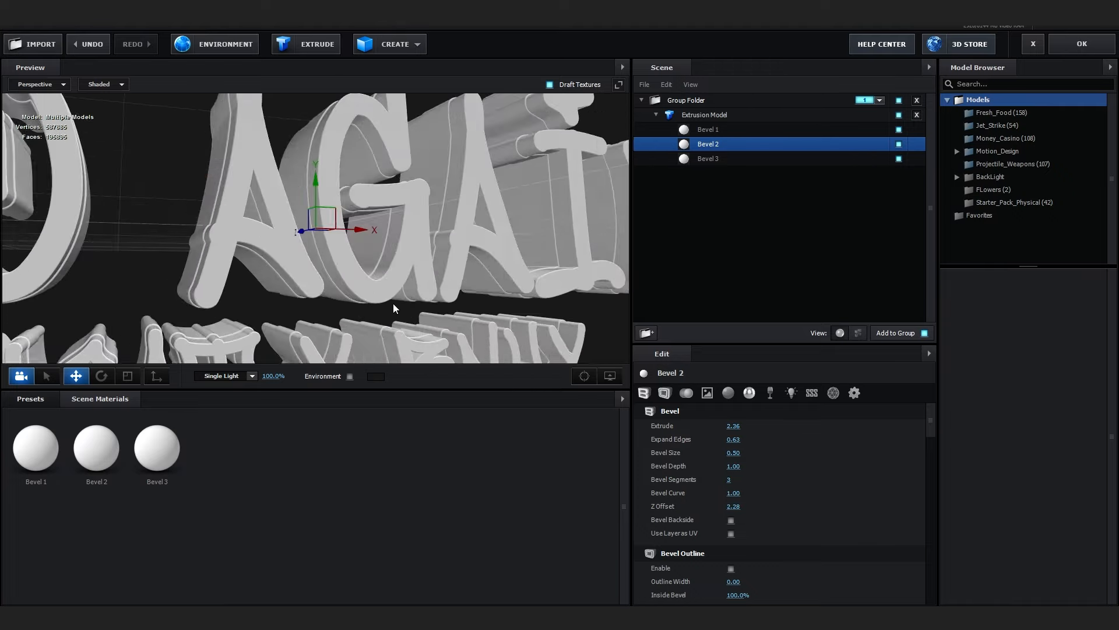
pyautogui.moveTo(393, 305); pyautogui.dragTo(309, 321)
pyautogui.moveTo(729, 426)
pyautogui.mouseDown()
pyautogui.moveTo(692, 426)
pyautogui.moveTo(774, 425)
pyautogui.moveTo(716, 418)
pyautogui.mouseUp()
pyautogui.moveTo(513, 269); pyautogui.dragTo(592, 233)
pyautogui.scroll(-8, 467, 204)
pyautogui.moveTo(343, 166); pyautogui.dragTo(350, 178)
pyautogui.moveTo(736, 507); pyautogui.dragTo(752, 506)
pyautogui.click(730, 440)
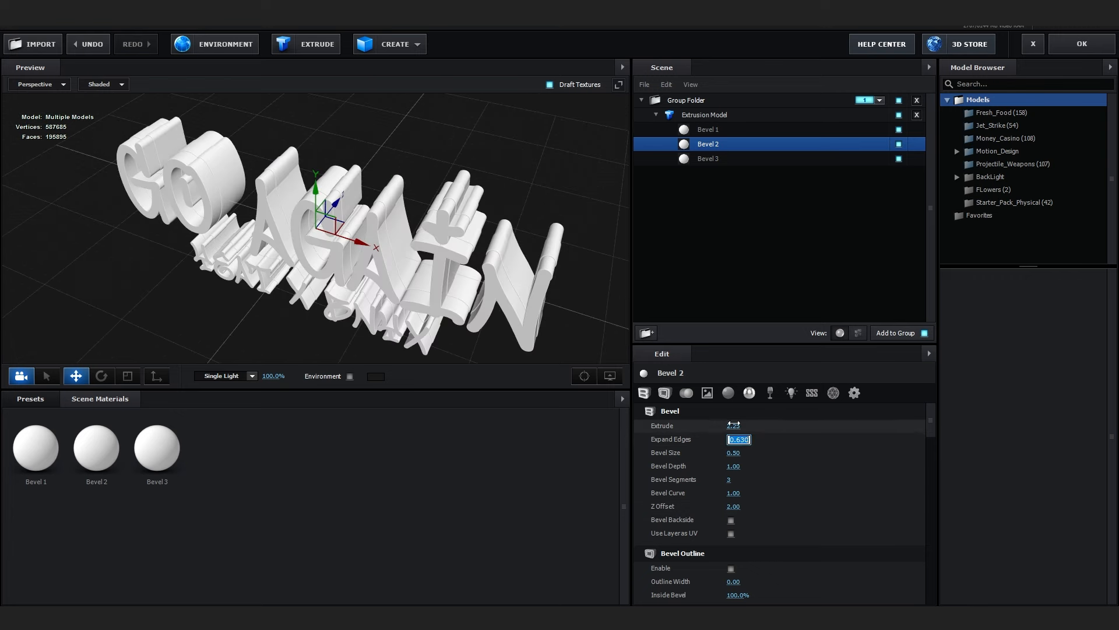
# Step: Set Bevel 3's Expand Edges to 0.63 to raise it into a second band around the letters
pyautogui.click(712, 159)
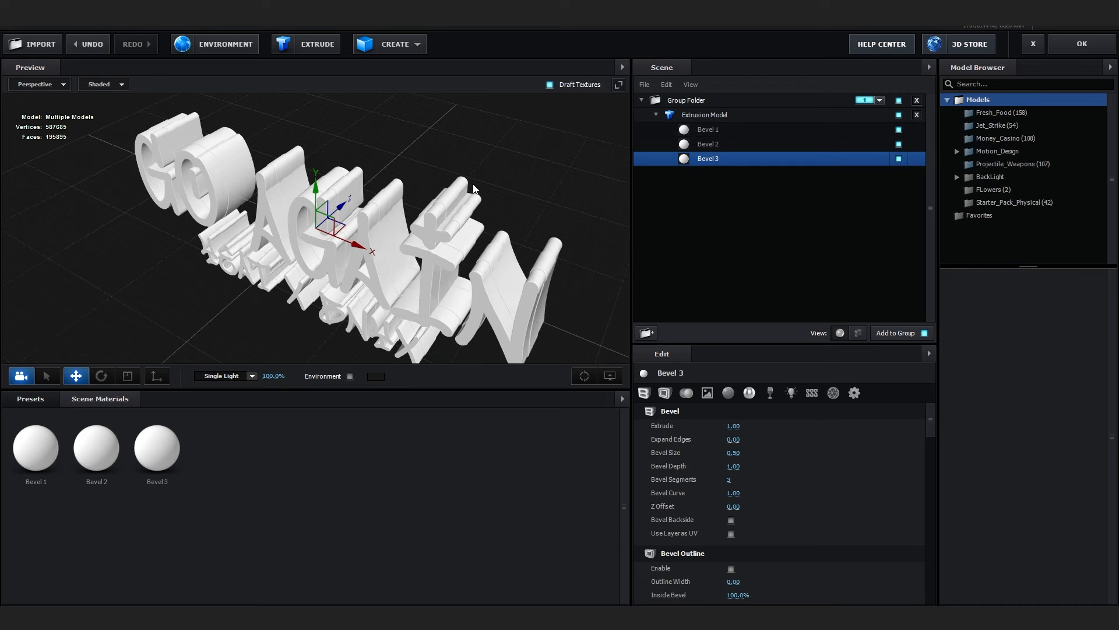
pyautogui.click(731, 442)
pyautogui.write('0.63')
pyautogui.press('Return')
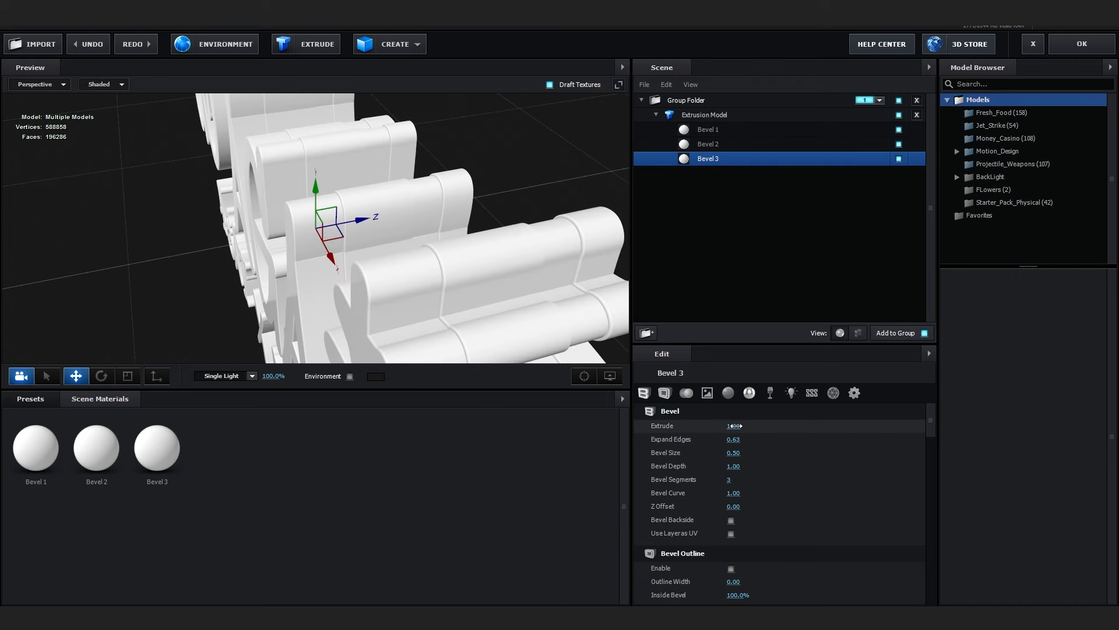
# Step: Set Bevel 3's Extrude to 1.11 and its Z Offset to 0.33
pyautogui.moveTo(734, 426); pyautogui.dragTo(741, 426)
pyautogui.moveTo(734, 506); pyautogui.dragTo(763, 500)
pyautogui.moveTo(600, 339)
pyautogui.mouseDown()
pyautogui.moveTo(579, 334)
pyautogui.moveTo(588, 327)
pyautogui.mouseUp()
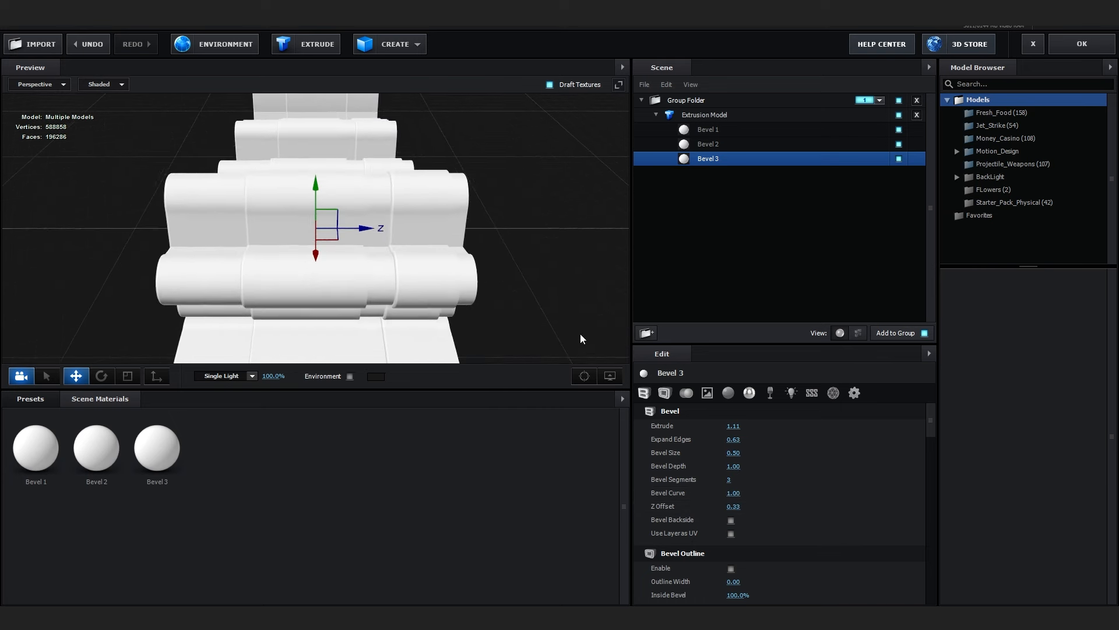
pyautogui.scroll(-4, 588, 328)
pyautogui.moveTo(501, 326); pyautogui.dragTo(577, 331)
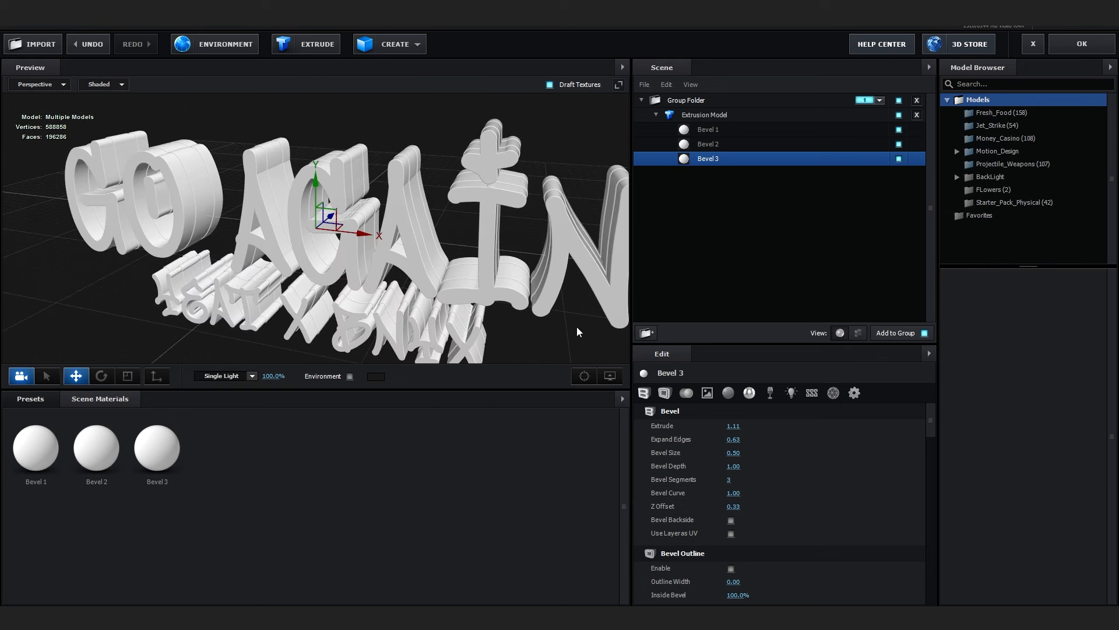
# Step: Set Bevel 2's Z Offset to 2.51 and check the band's position along the letter depth
pyautogui.click(738, 144)
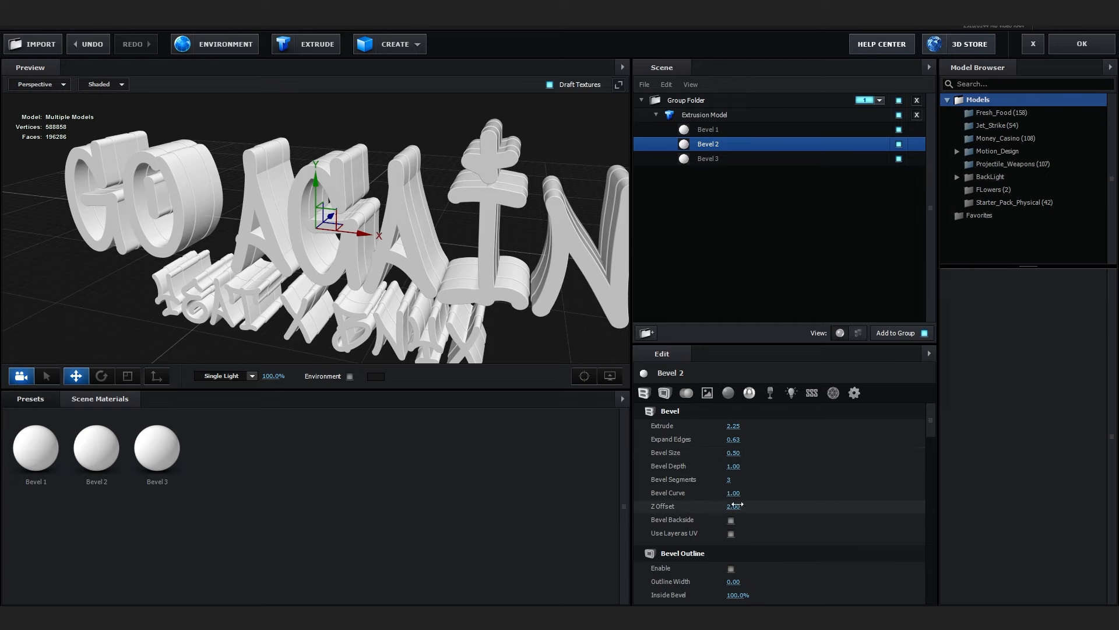
pyautogui.moveTo(749, 504)
pyautogui.mouseDown()
pyautogui.moveTo(738, 506)
pyautogui.moveTo(758, 505)
pyautogui.mouseUp()
pyautogui.moveTo(399, 318); pyautogui.dragTo(421, 289)
pyautogui.scroll(-5, 421, 289)
pyautogui.scroll(2, 412, 293)
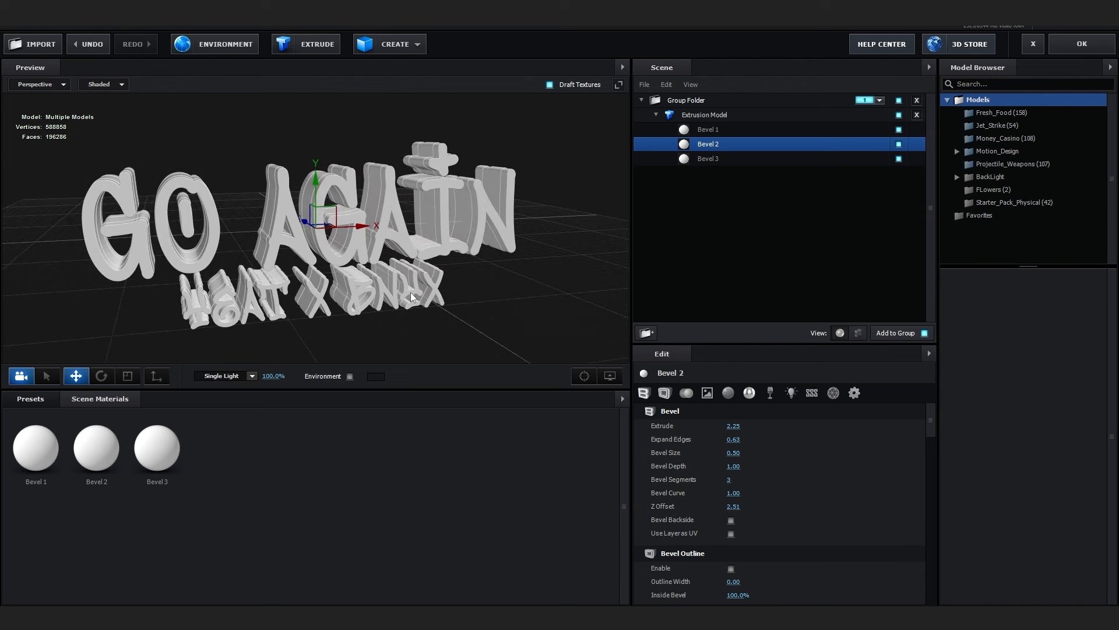
# Step: Try the Chrome preset from the Physical materials on Bevel 1 and inspect the letters
pyautogui.click(685, 129)
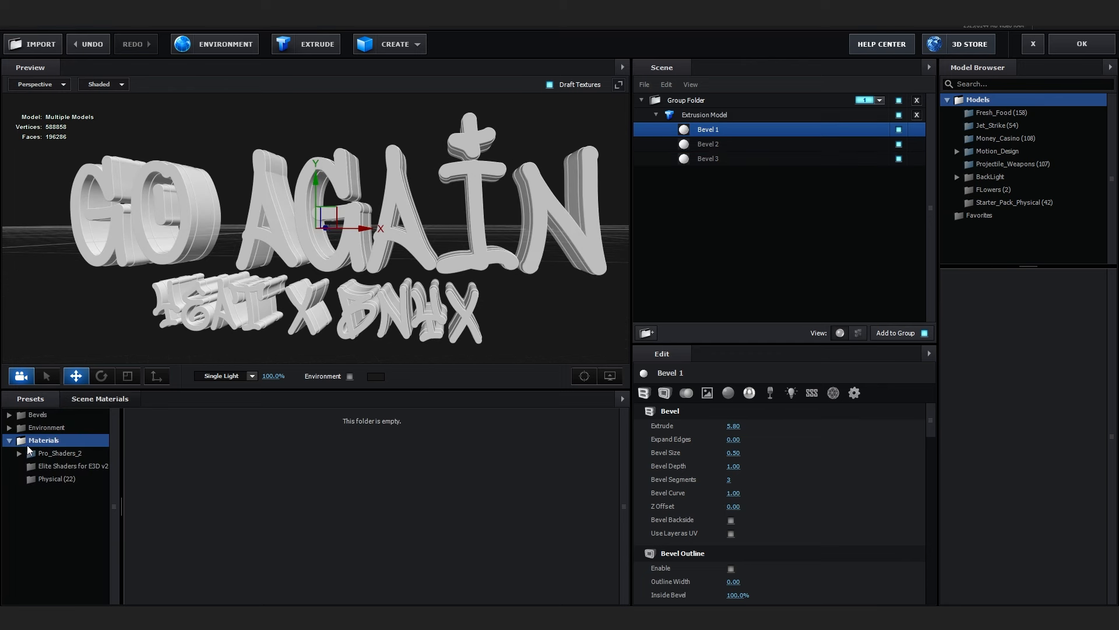
pyautogui.click(42, 478)
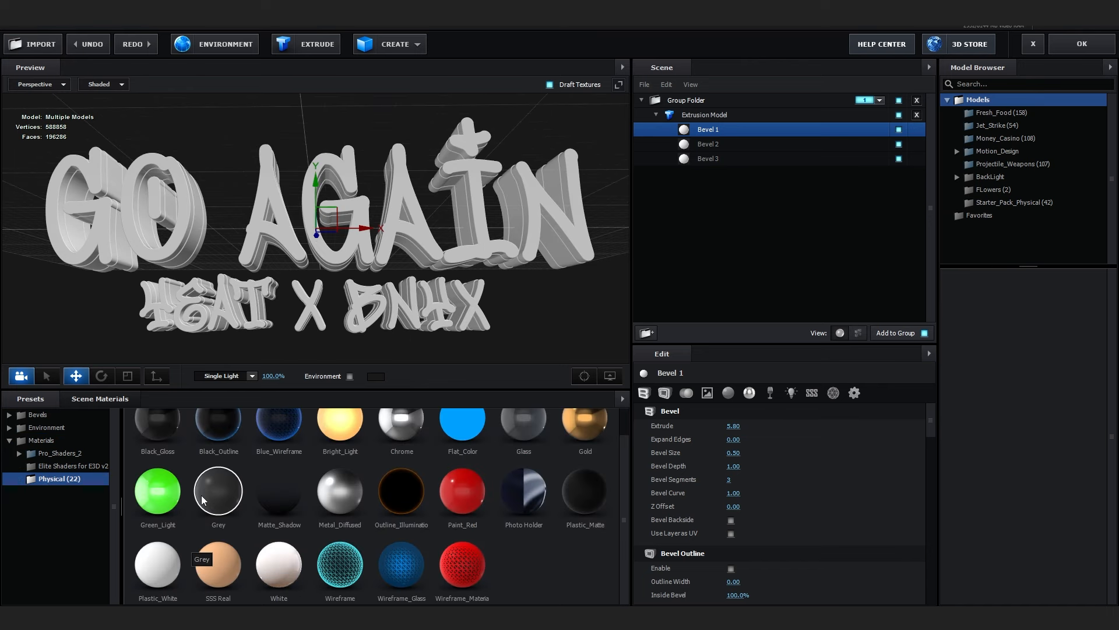
pyautogui.doubleClick(402, 432)
pyautogui.moveTo(448, 343); pyautogui.dragTo(473, 334)
pyautogui.scroll(5, 473, 339)
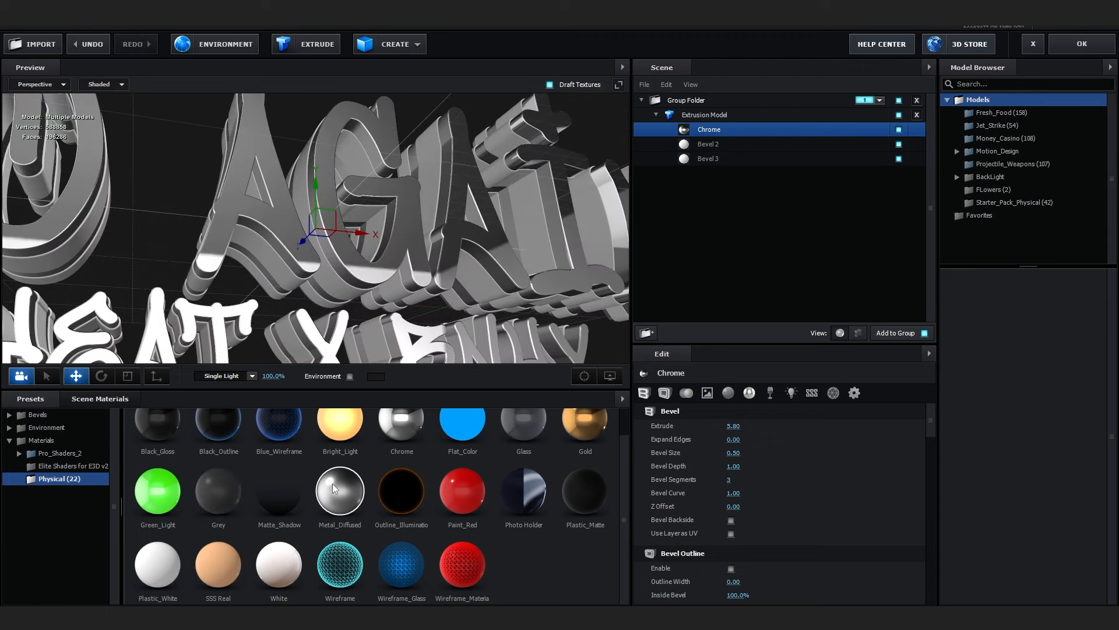
# Step: Try the Metal_Diffused preset on the extrusion model's first bevel
pyautogui.doubleClick(332, 484)
pyautogui.scroll(-5, 463, 319)
pyautogui.scroll(2, 444, 359)
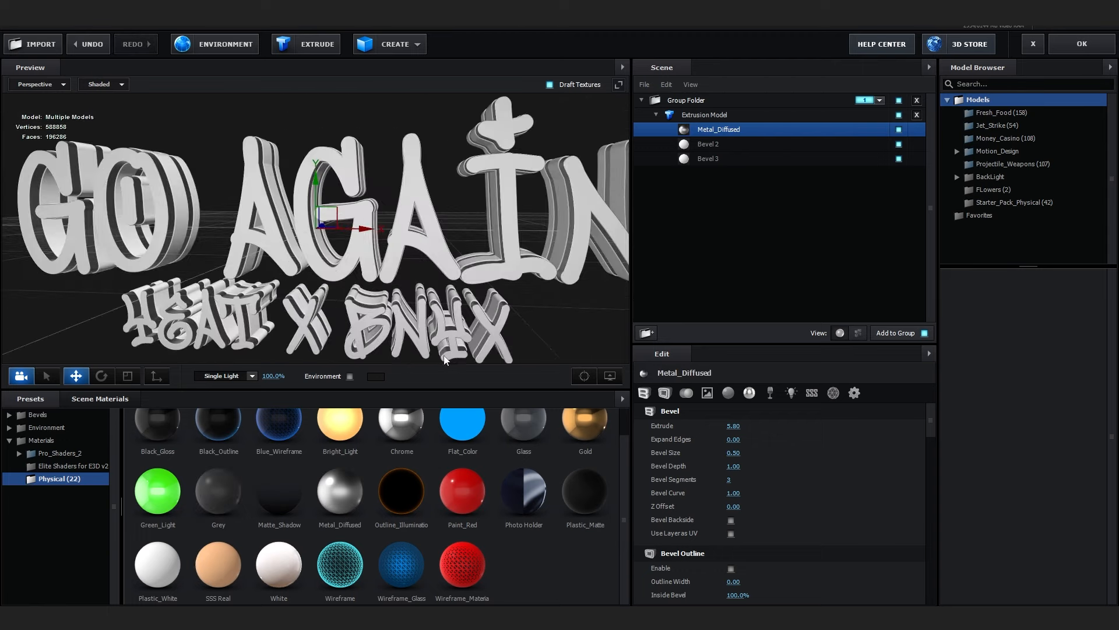
# Step: Apply the Aluminum preset from the Elite Shaders for E3D collection to the extrusion model's first bevel
pyautogui.click(101, 464)
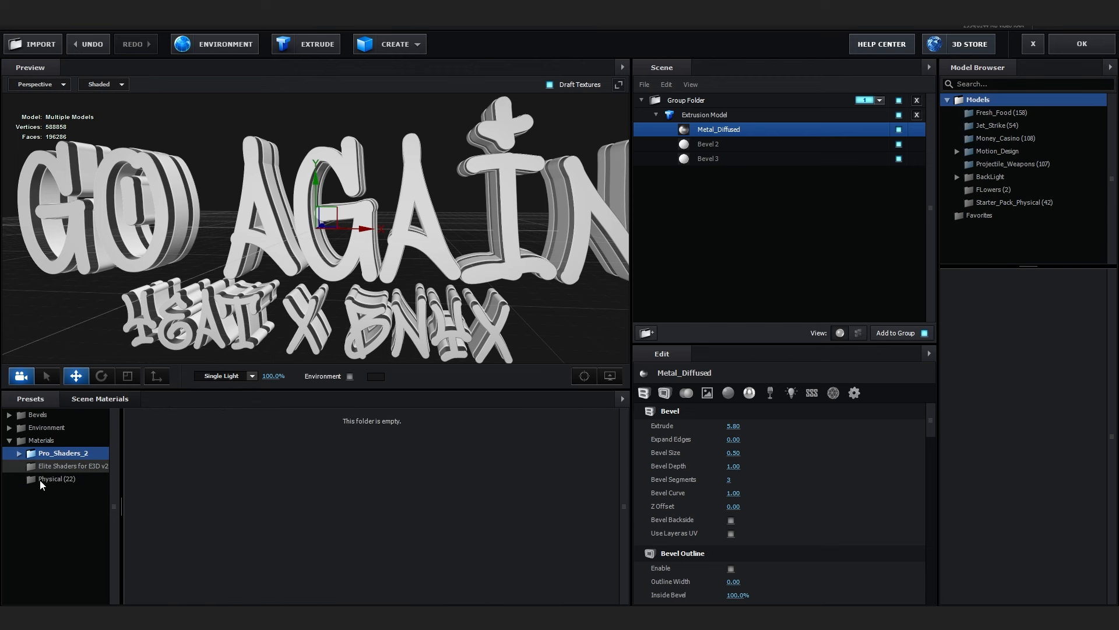
pyautogui.click(37, 474)
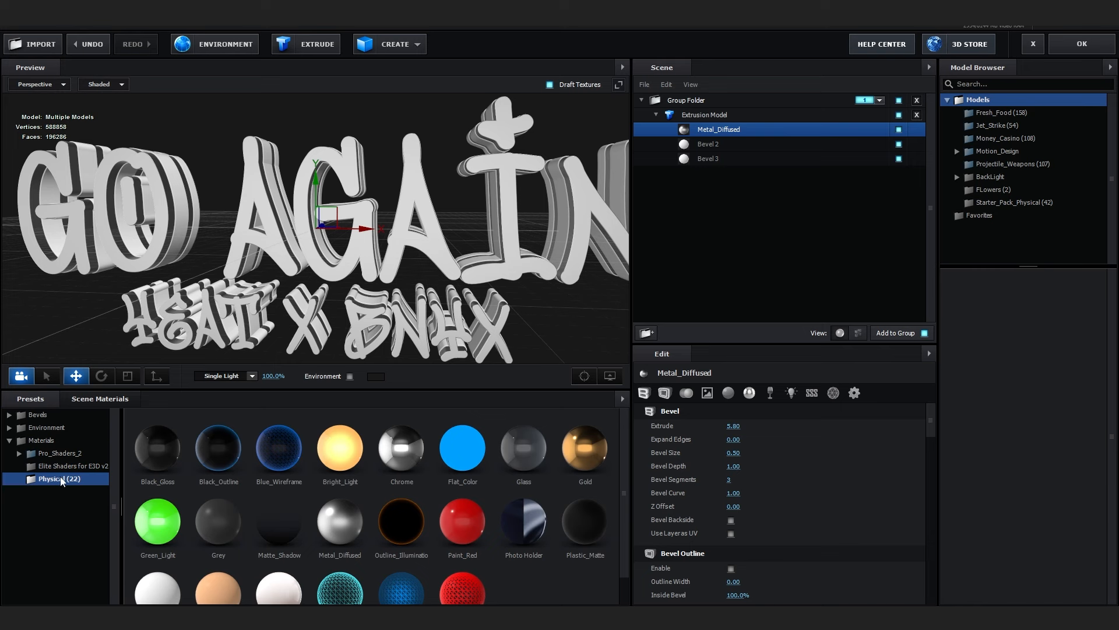
pyautogui.click(71, 465)
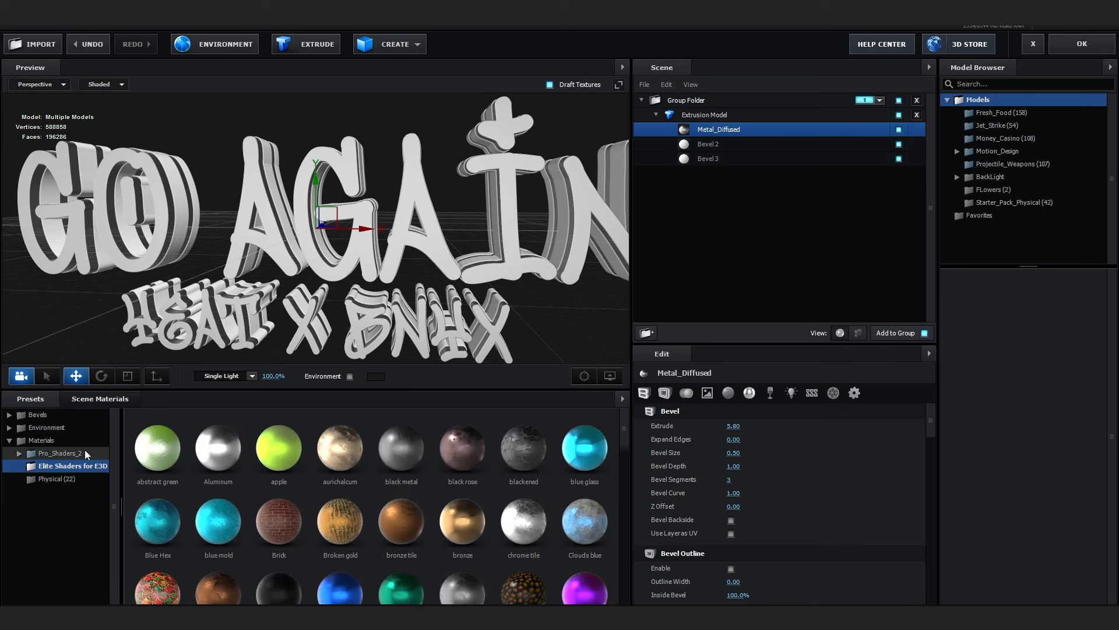
pyautogui.scroll(3, 527, 234)
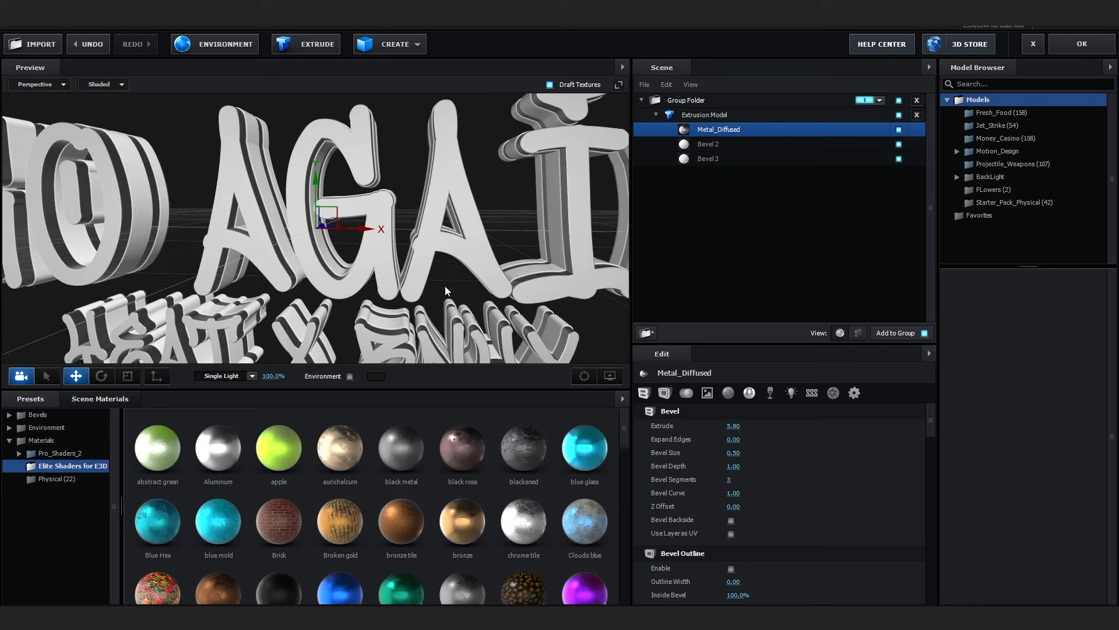
pyautogui.doubleClick(208, 449)
pyautogui.moveTo(306, 283); pyautogui.dragTo(271, 314)
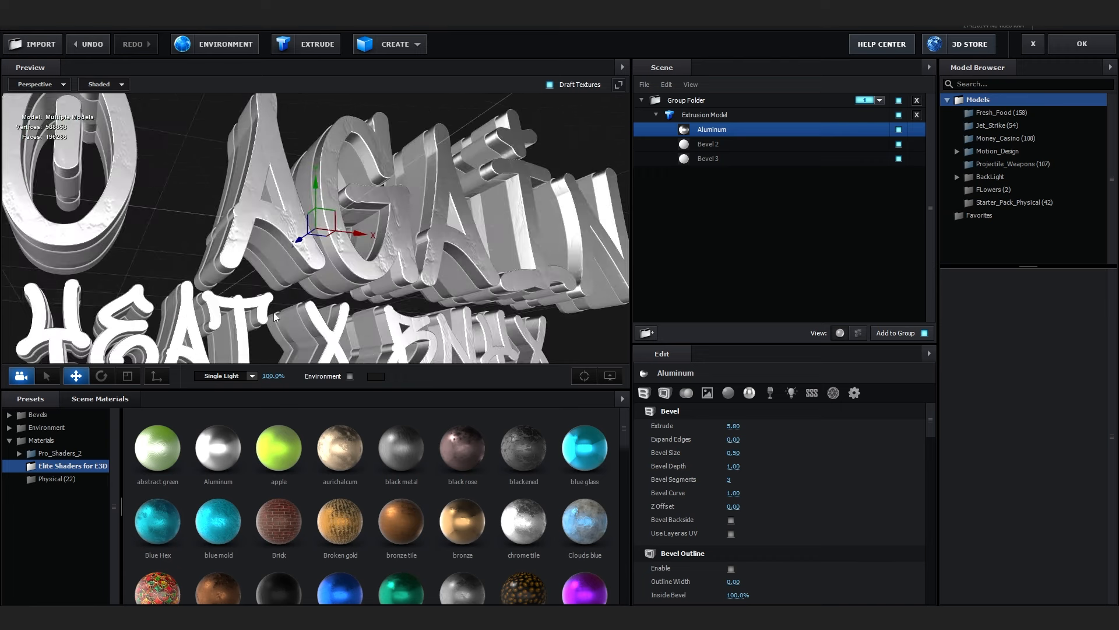
pyautogui.scroll(-3, 449, 261)
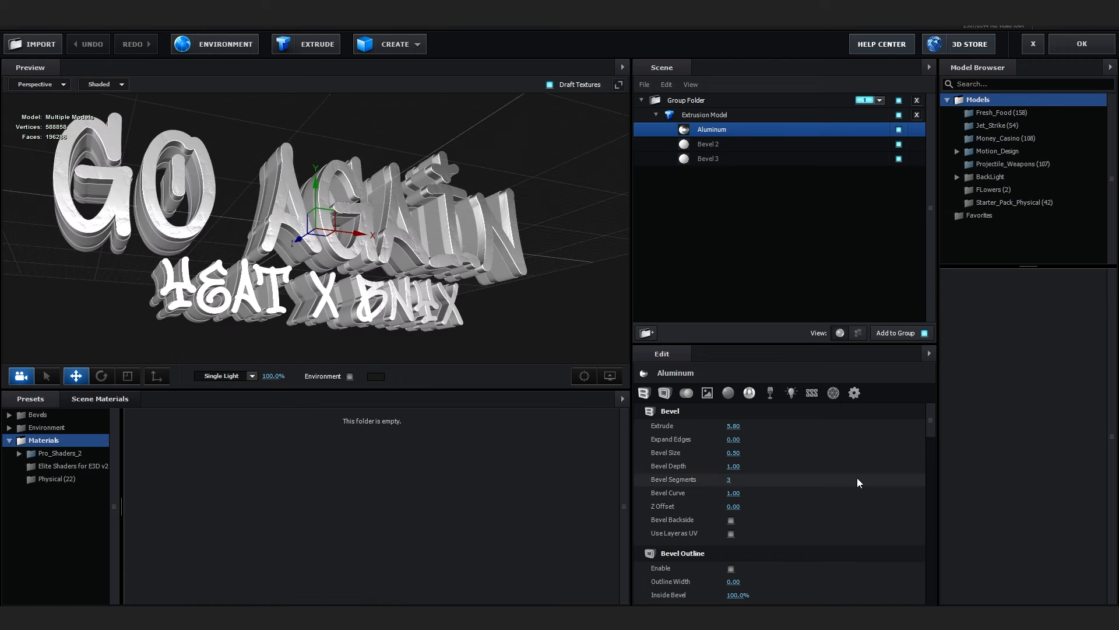
# Step: Set the first bevel's Aluminum Glossiness to 76% and inspect the surface on the letters
pyautogui.scroll(-1, 857, 478)
pyautogui.scroll(-15, 857, 478)
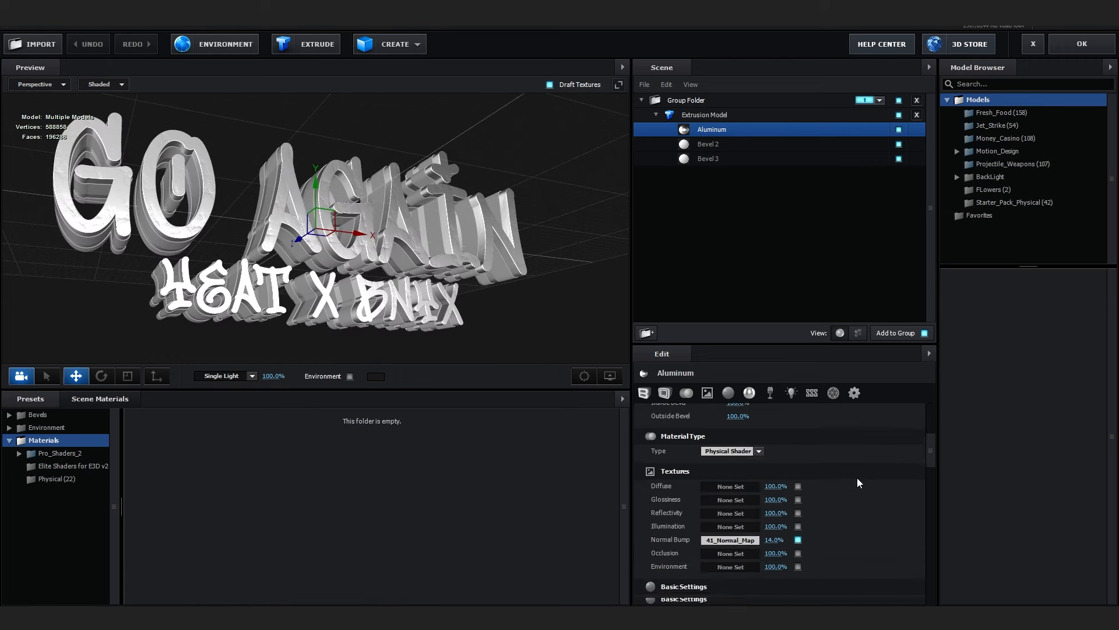
pyautogui.scroll(2, 764, 465)
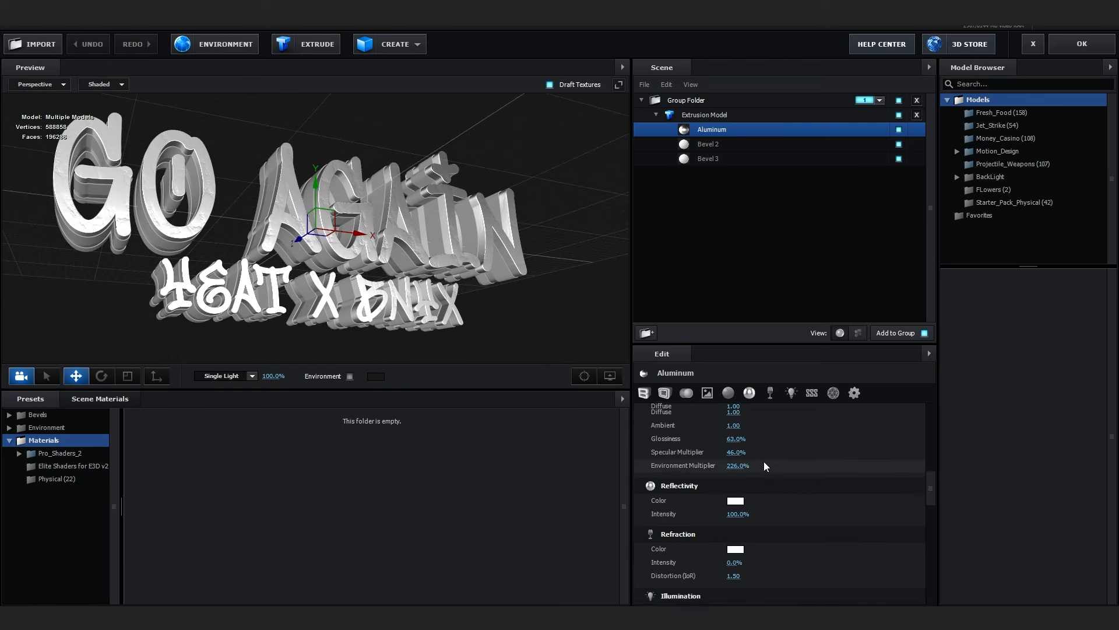
pyautogui.moveTo(736, 467); pyautogui.dragTo(742, 466)
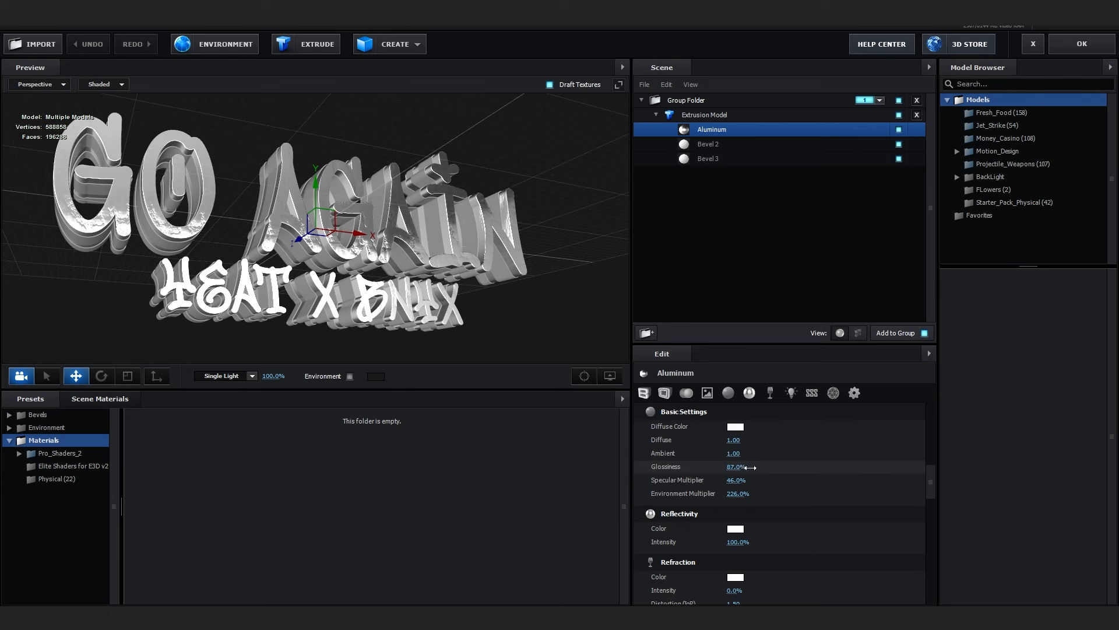
pyautogui.scroll(5, 449, 231)
pyautogui.scroll(-5, 463, 236)
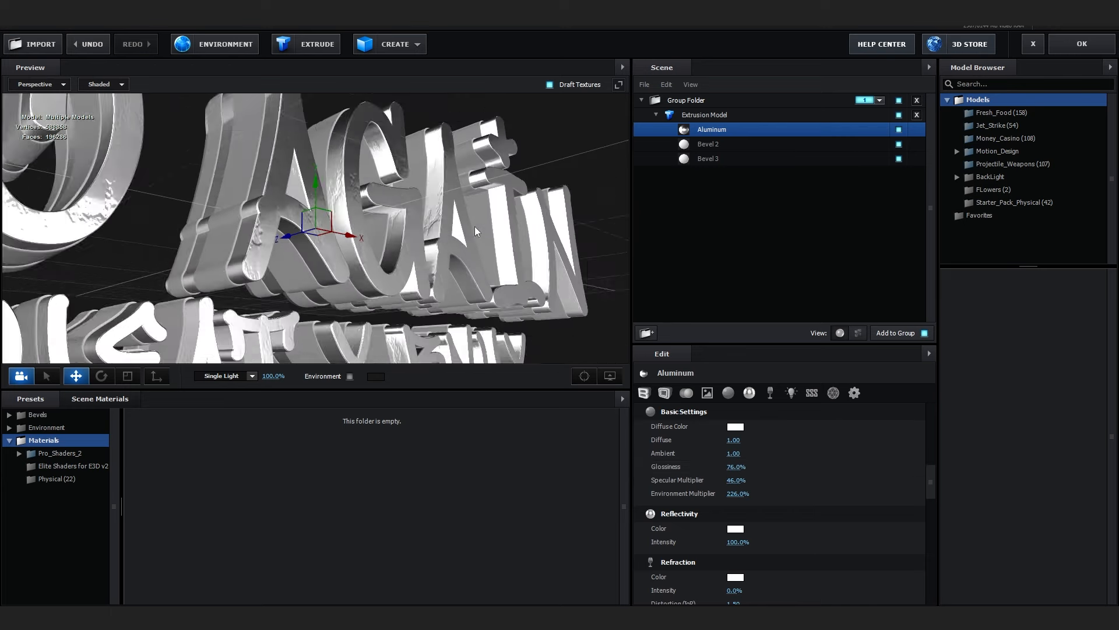
# Step: Set the first bevel's Aluminum Specular Multiplier to 60% and adjust its Reflectivity Intensity
pyautogui.moveTo(732, 480)
pyautogui.mouseDown()
pyautogui.moveTo(755, 486)
pyautogui.moveTo(744, 486)
pyautogui.mouseUp()
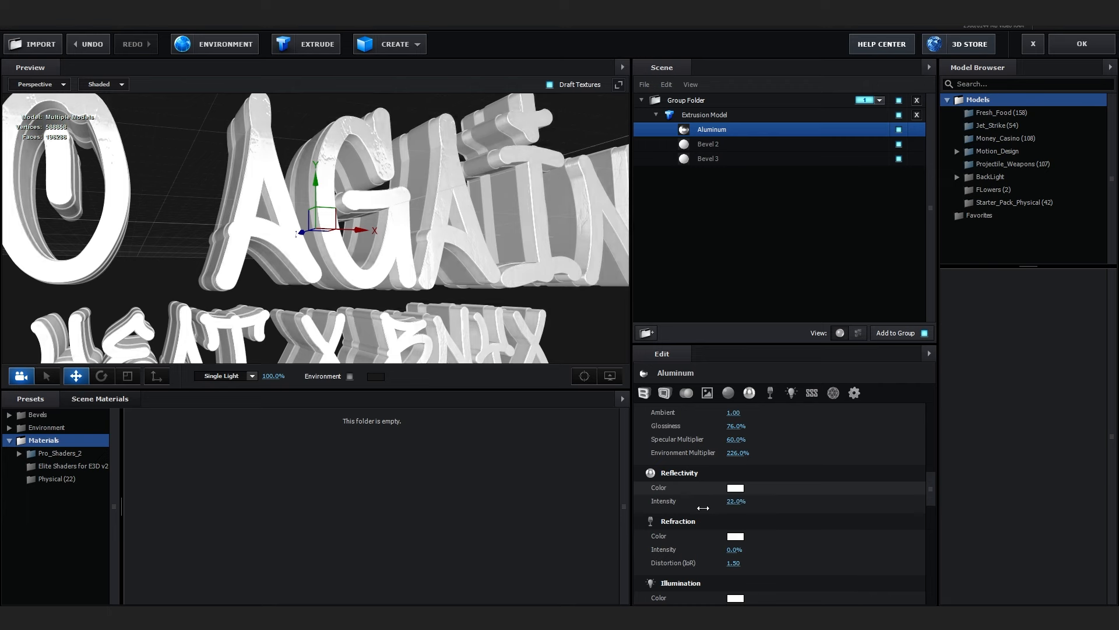
pyautogui.scroll(-3, 797, 501)
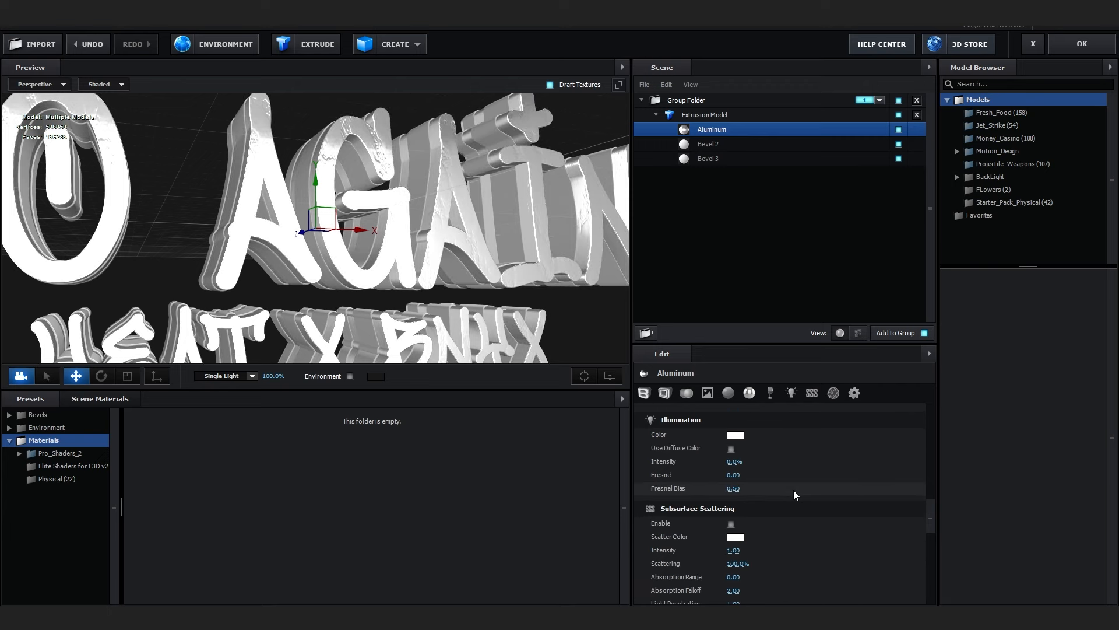
pyautogui.scroll(1, 795, 494)
pyautogui.scroll(-5, 408, 233)
pyautogui.scroll(8, 385, 233)
pyautogui.moveTo(408, 233)
pyautogui.mouseDown()
pyautogui.moveTo(384, 233)
pyautogui.moveTo(409, 233)
pyautogui.mouseUp()
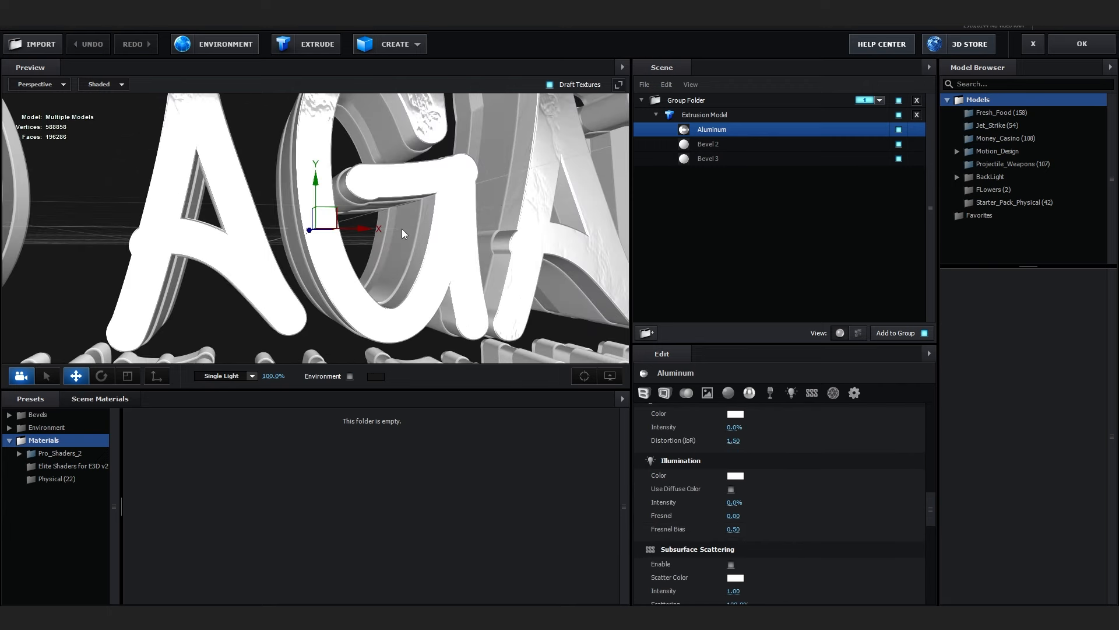
pyautogui.scroll(-5, 402, 230)
# Step: Apply the Elite Shaders Aluminum preset to Bevel 2 and select that bevel for editing
pyautogui.click(41, 466)
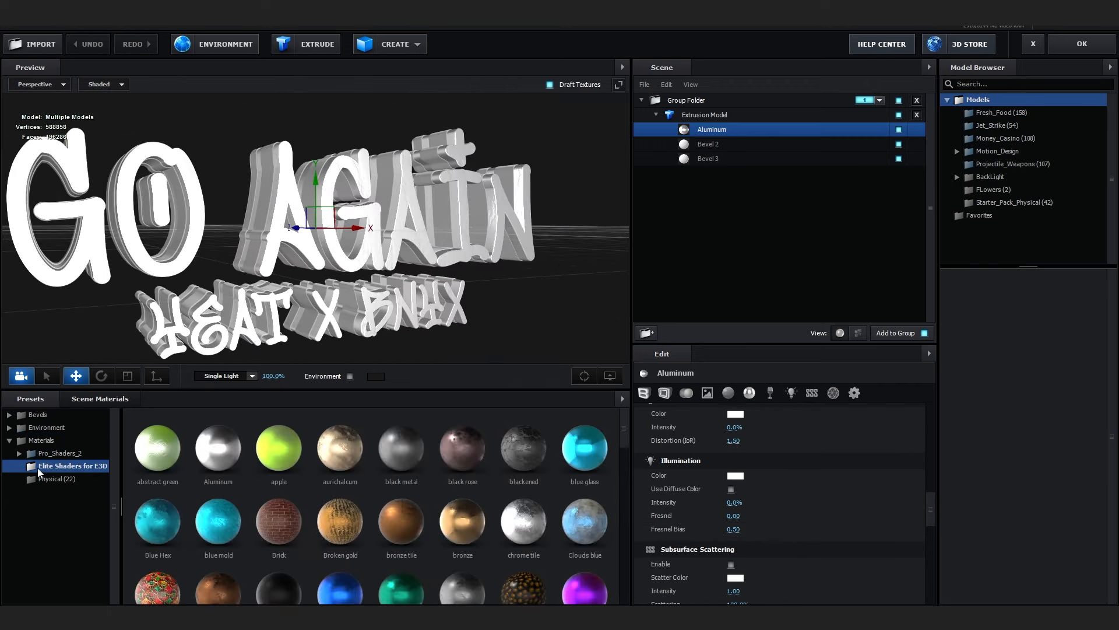
pyautogui.moveTo(200, 460); pyautogui.dragTo(721, 154)
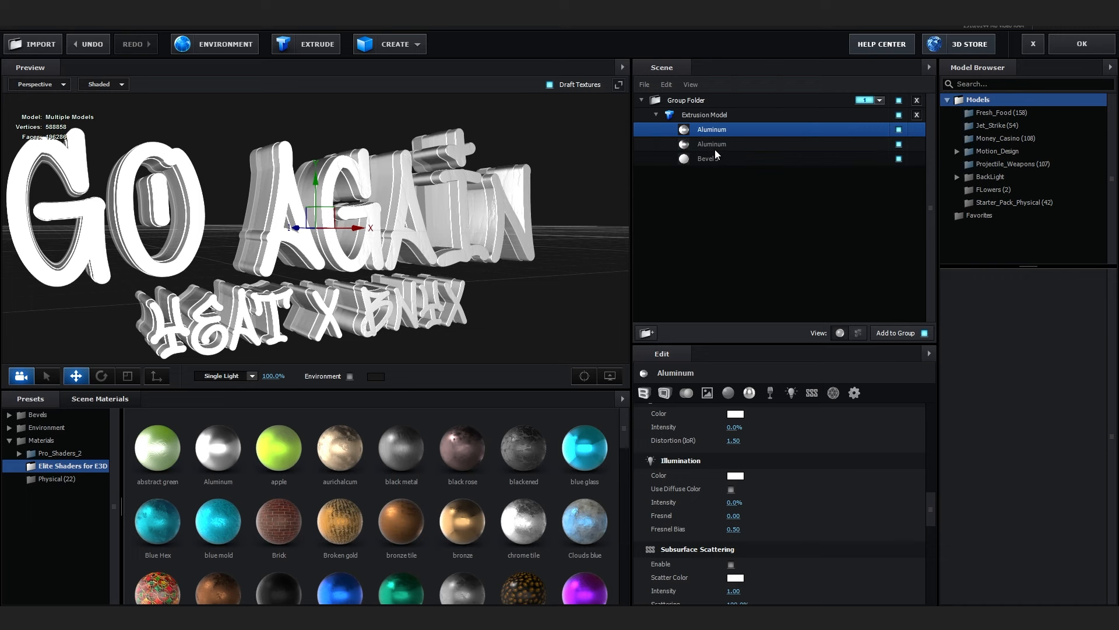
pyautogui.click(716, 149)
pyautogui.moveTo(488, 262); pyautogui.dragTo(481, 342)
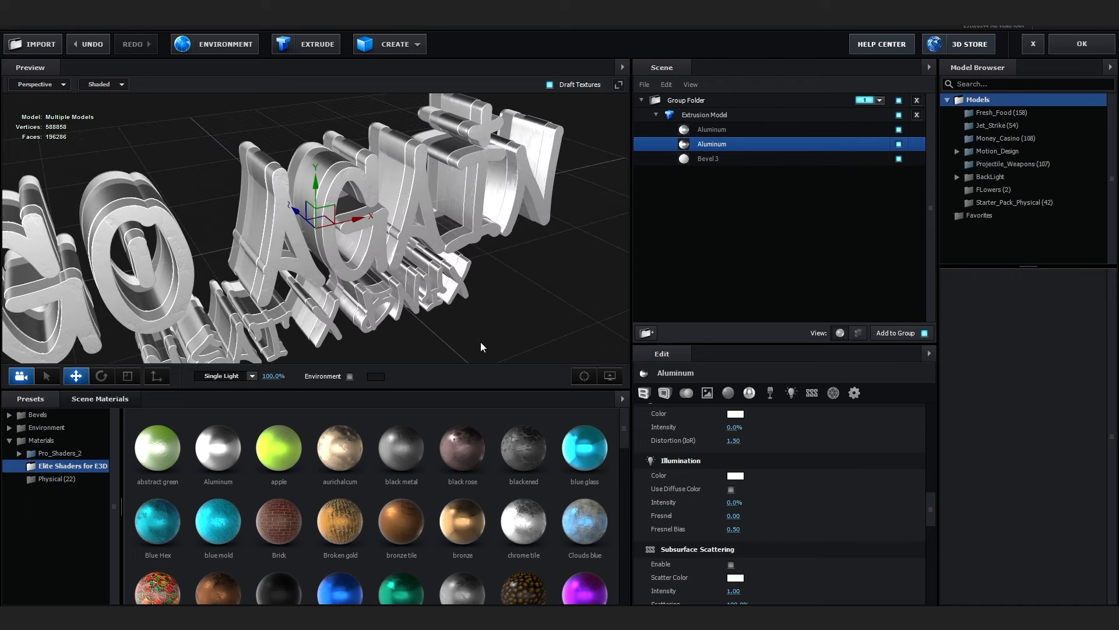
# Step: Set the Diffuse Color of the second bevel's Aluminum material to bright green 12FF00
pyautogui.scroll(5, 856, 412)
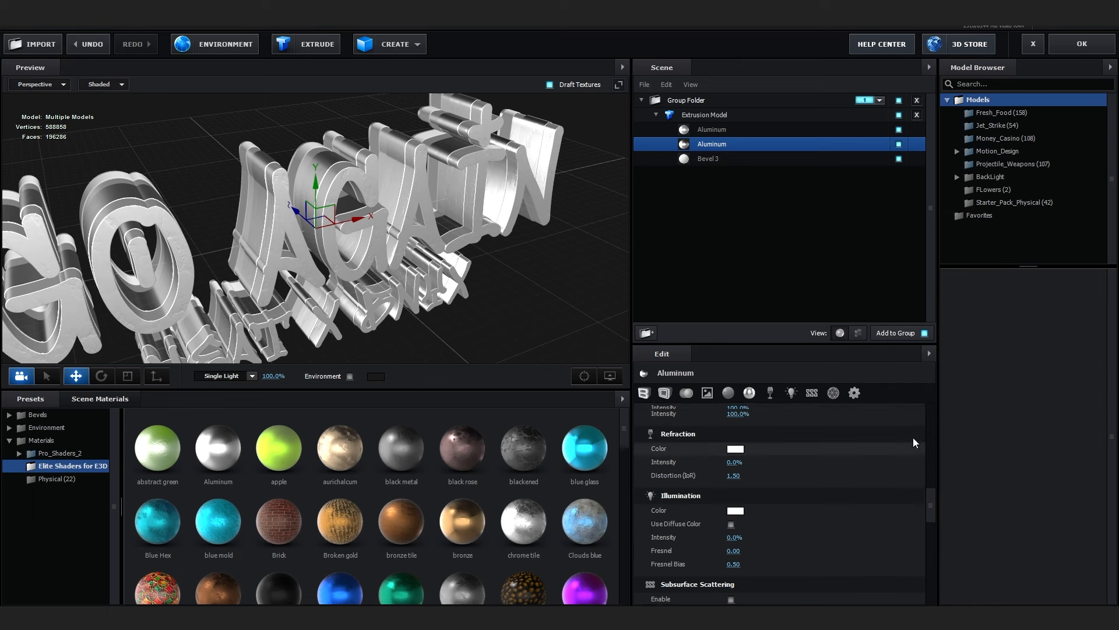
pyautogui.scroll(2, 846, 432)
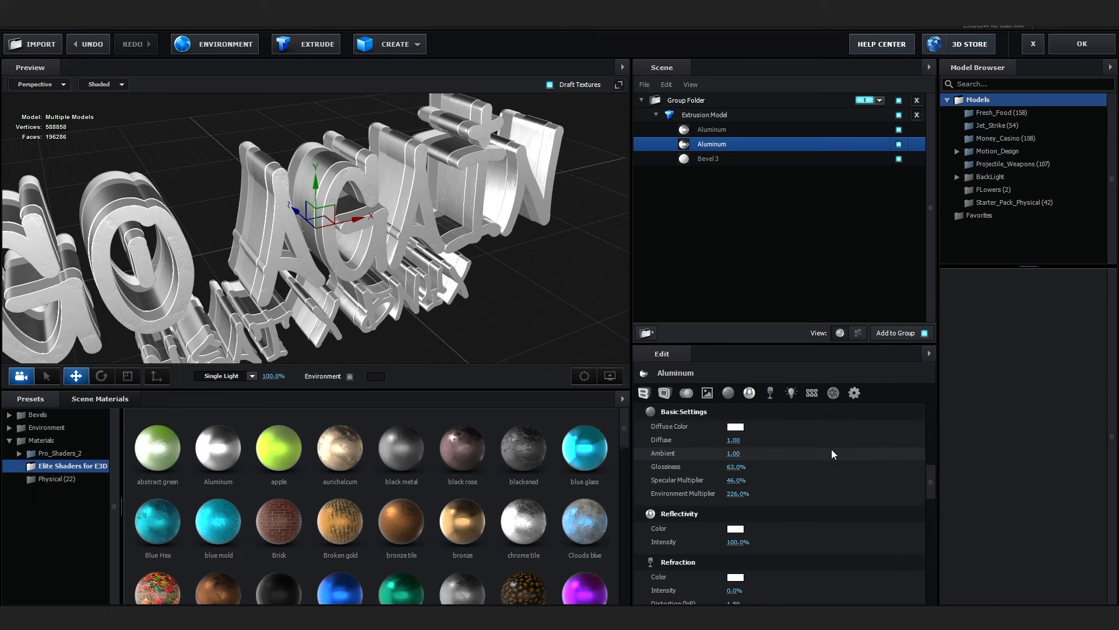
pyautogui.scroll(3, 832, 454)
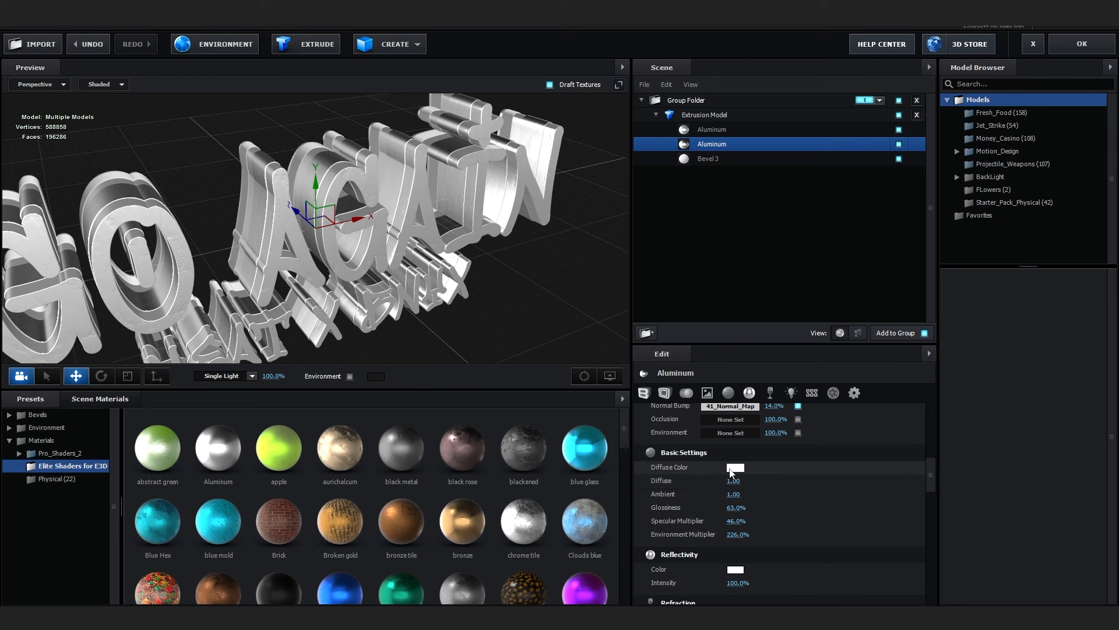
pyautogui.click(737, 468)
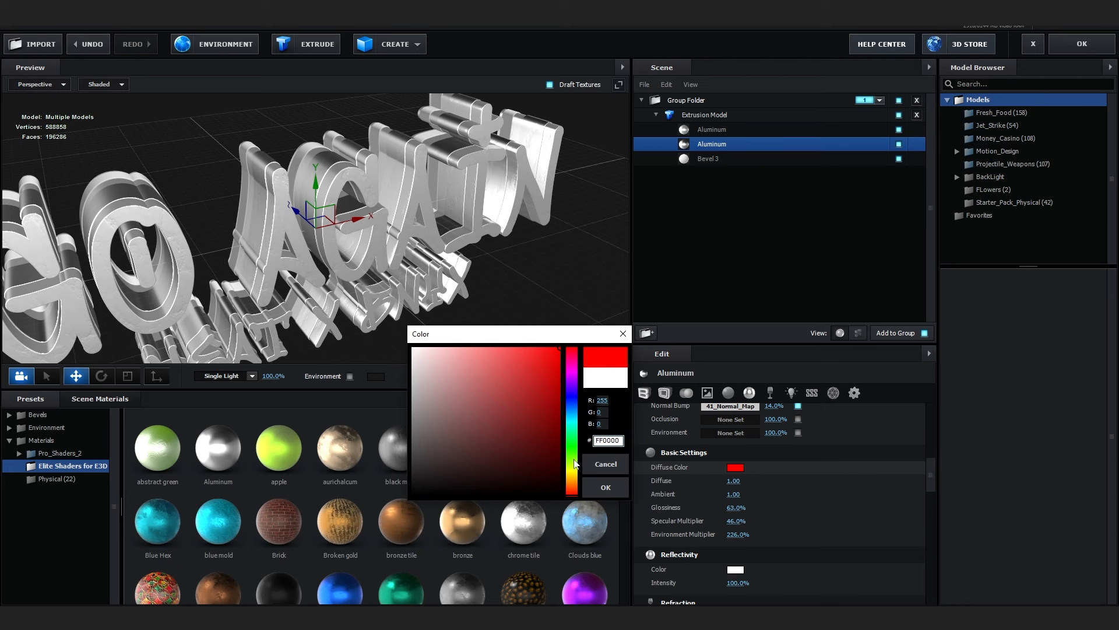
pyautogui.moveTo(575, 464); pyautogui.dragTo(577, 450)
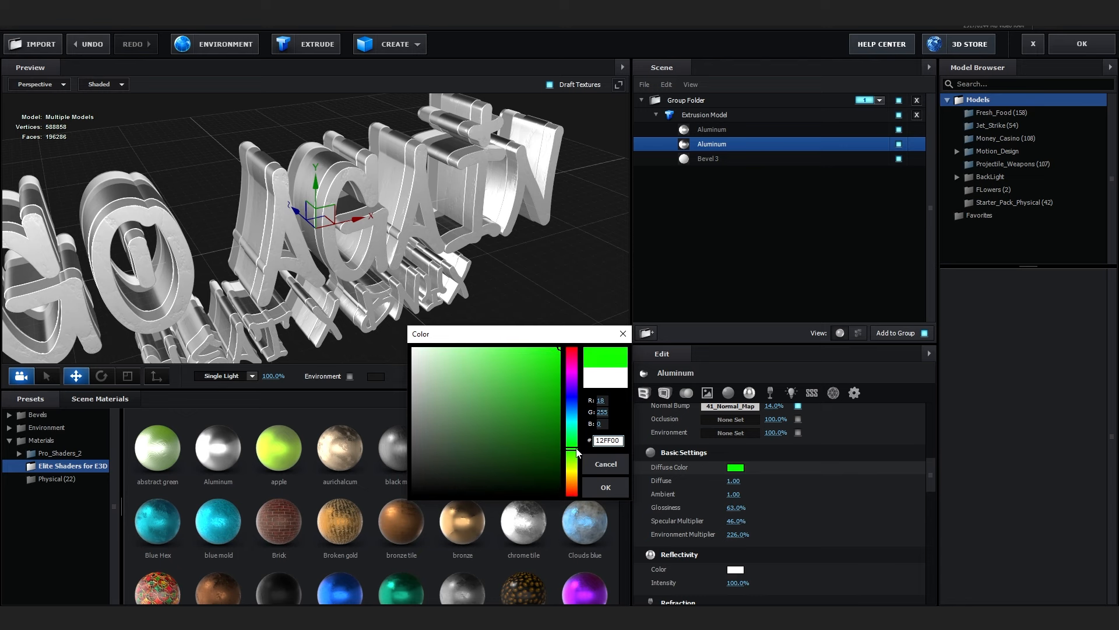
pyautogui.click(605, 490)
# Step: Set the Reflectivity Color of the second bevel's Aluminum material to green 00FF1E and inspect the band
pyautogui.moveTo(565, 345)
pyautogui.mouseDown()
pyautogui.moveTo(558, 310)
pyautogui.moveTo(569, 335)
pyautogui.mouseUp()
pyautogui.scroll(-4, 575, 344)
pyautogui.scroll(-2, 606, 428)
pyautogui.scroll(-1, 810, 481)
pyautogui.click(738, 527)
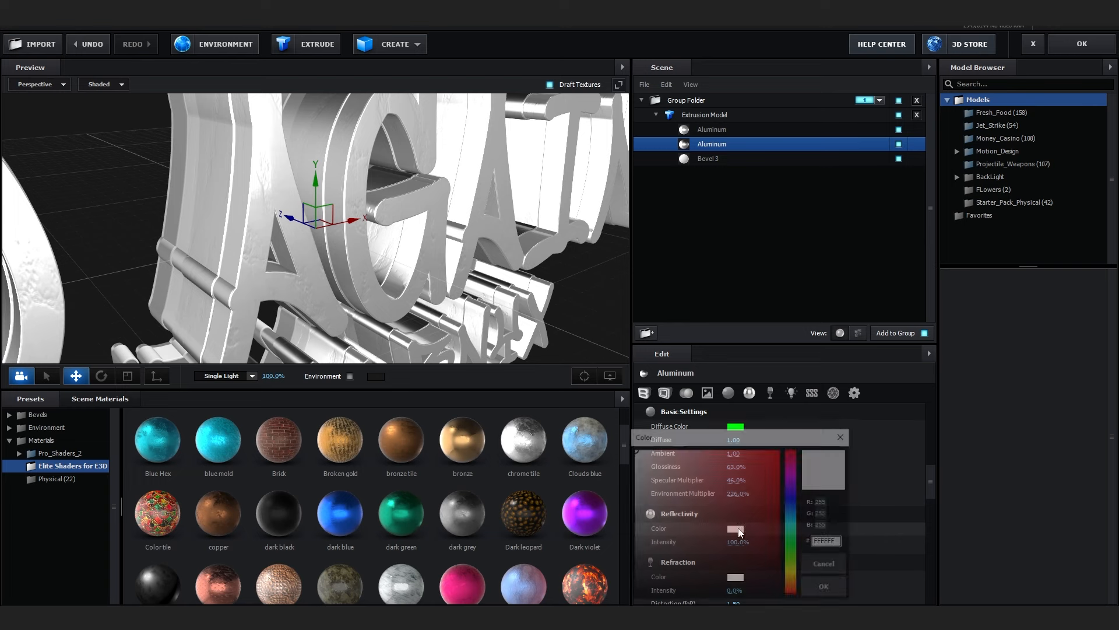
pyautogui.moveTo(735, 508); pyautogui.dragTo(785, 447)
pyautogui.moveTo(791, 538); pyautogui.dragTo(791, 547)
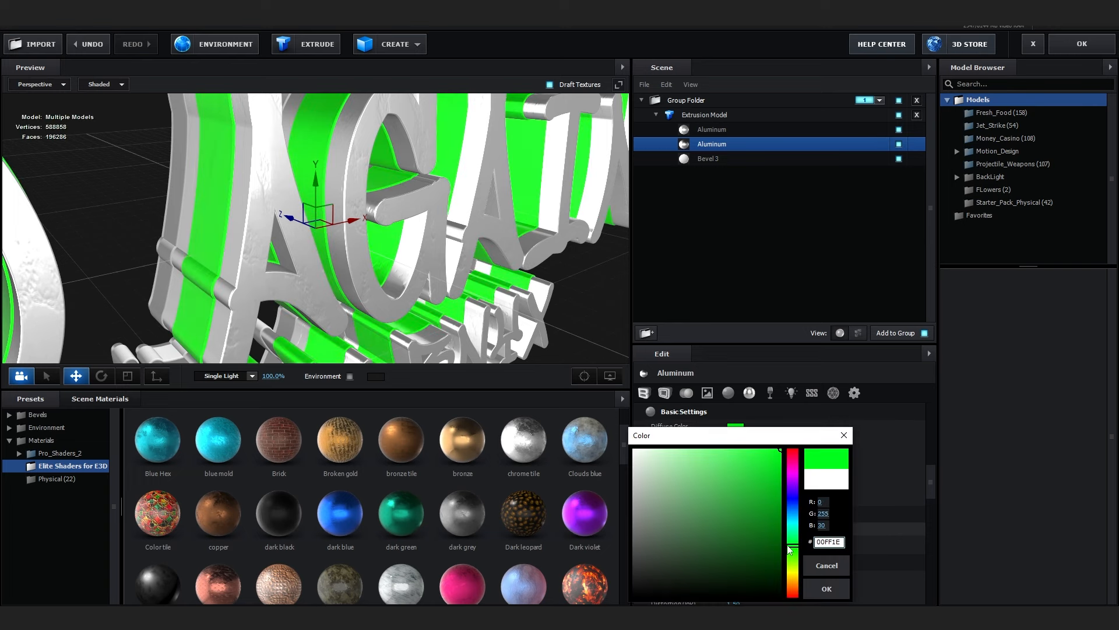
pyautogui.click(827, 588)
pyautogui.scroll(5, 361, 158)
pyautogui.moveTo(369, 171); pyautogui.dragTo(398, 182)
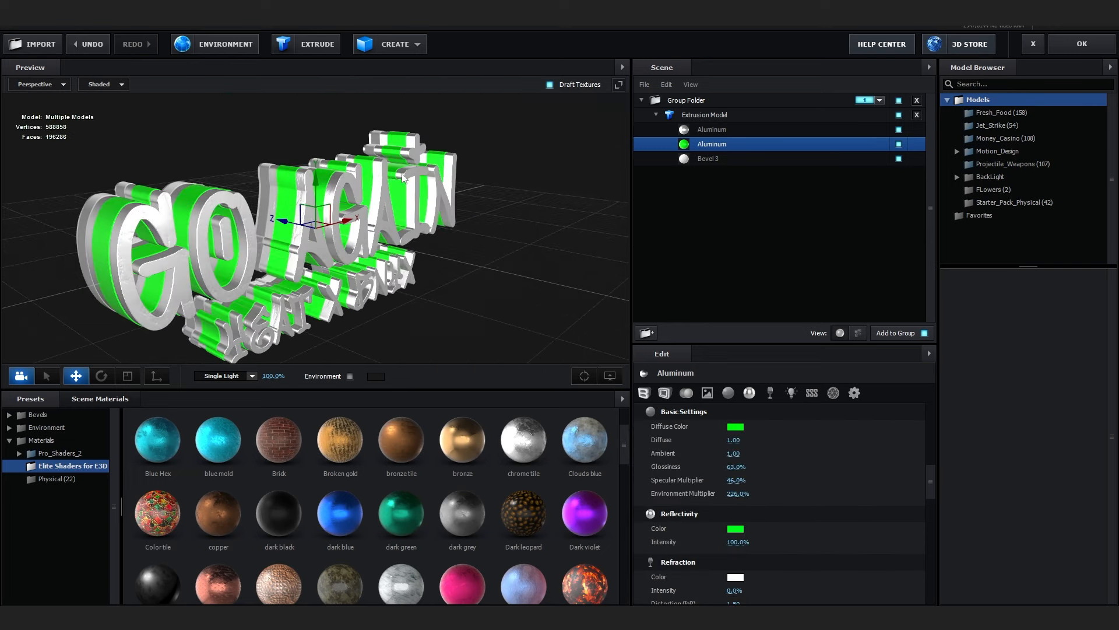
# Step: Set the Reflectivity Color of the second bevel's Aluminum material to green 00FF35
pyautogui.scroll(-5, 399, 182)
pyautogui.click(736, 528)
pyautogui.click(792, 543)
pyautogui.moveTo(761, 475); pyautogui.dragTo(797, 436)
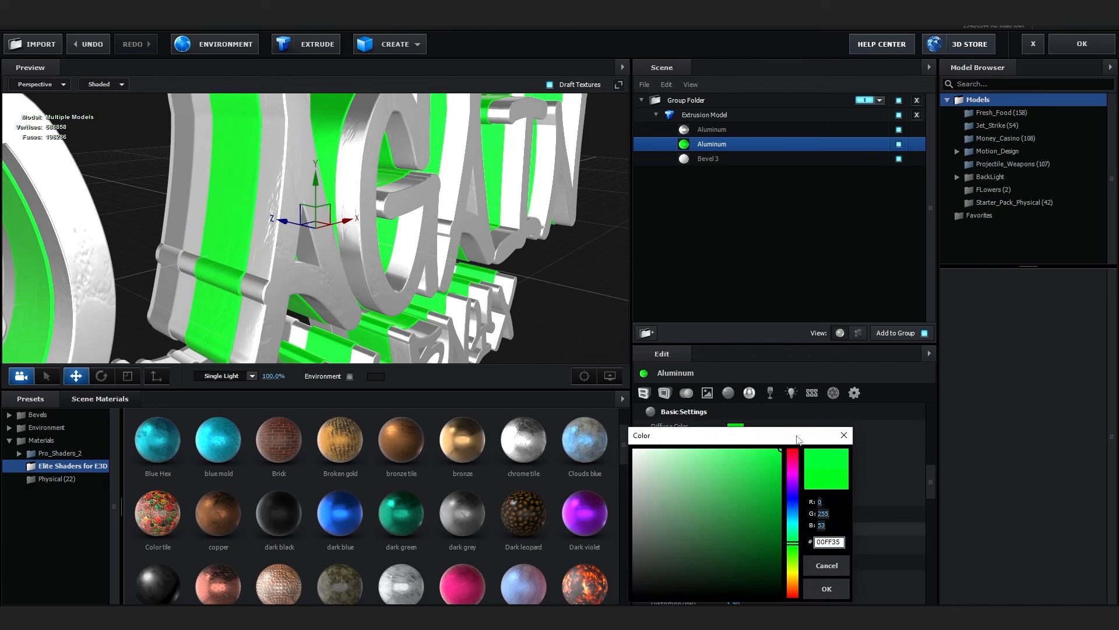
pyautogui.click(826, 589)
# Step: Set the second bevel's Aluminum Refraction Color to green and its Glossiness to 89%
pyautogui.scroll(-4, 758, 513)
pyautogui.click(736, 497)
pyautogui.moveTo(760, 464); pyautogui.dragTo(789, 436)
pyautogui.moveTo(792, 542); pyautogui.dragTo(794, 536)
pyautogui.moveTo(794, 537); pyautogui.dragTo(794, 542)
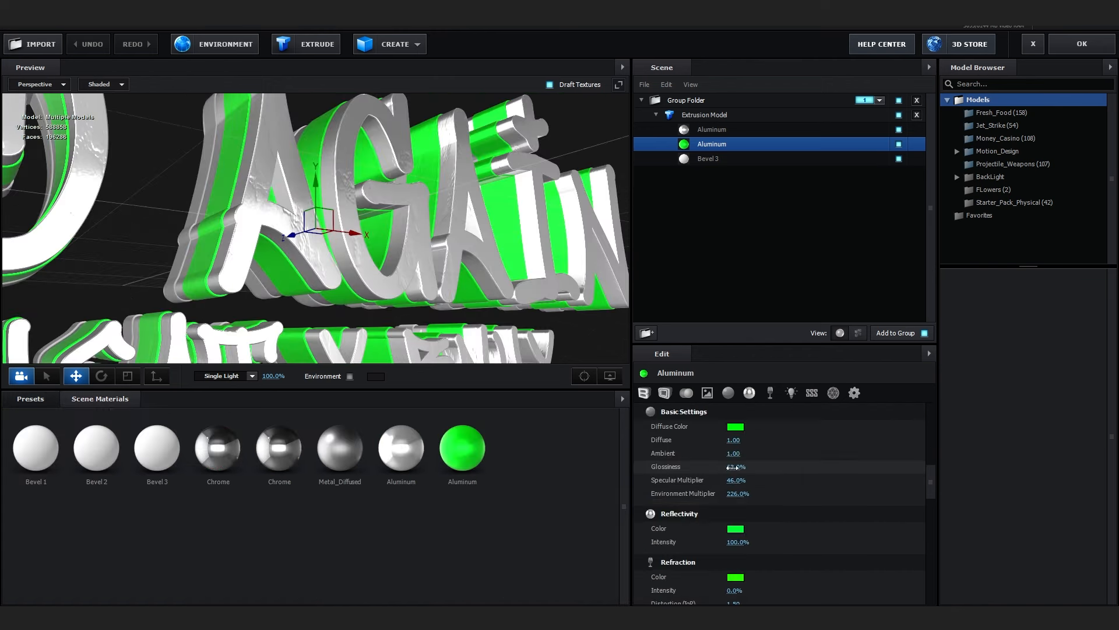
pyautogui.moveTo(732, 467); pyautogui.dragTo(756, 467)
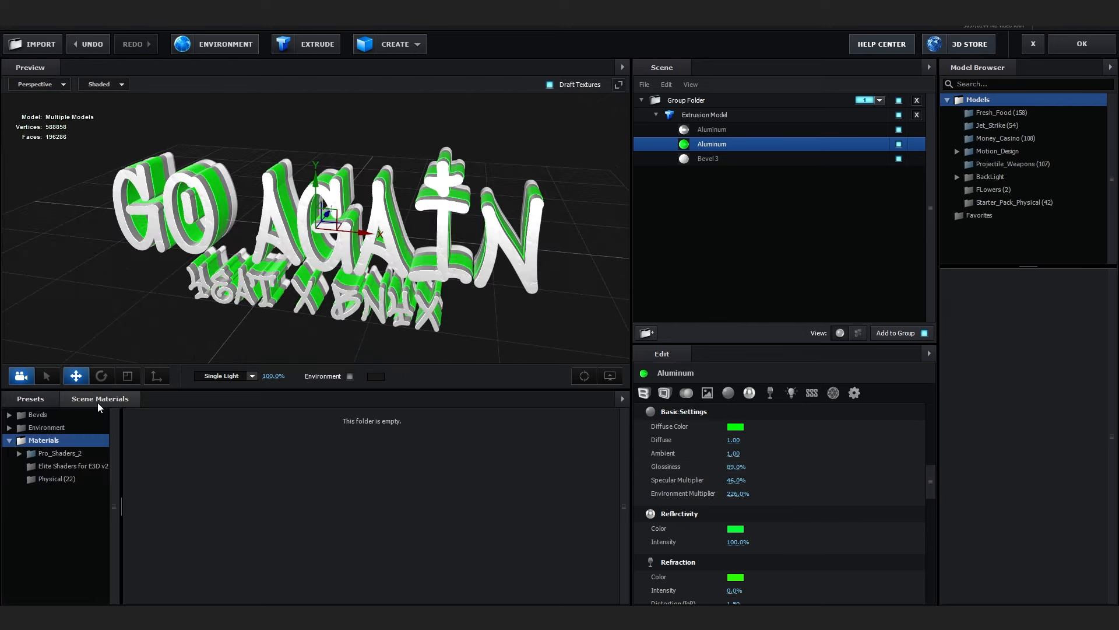
# Step: Apply the green Aluminum scene material to Bevel 3 of the extrusion model
pyautogui.click(99, 398)
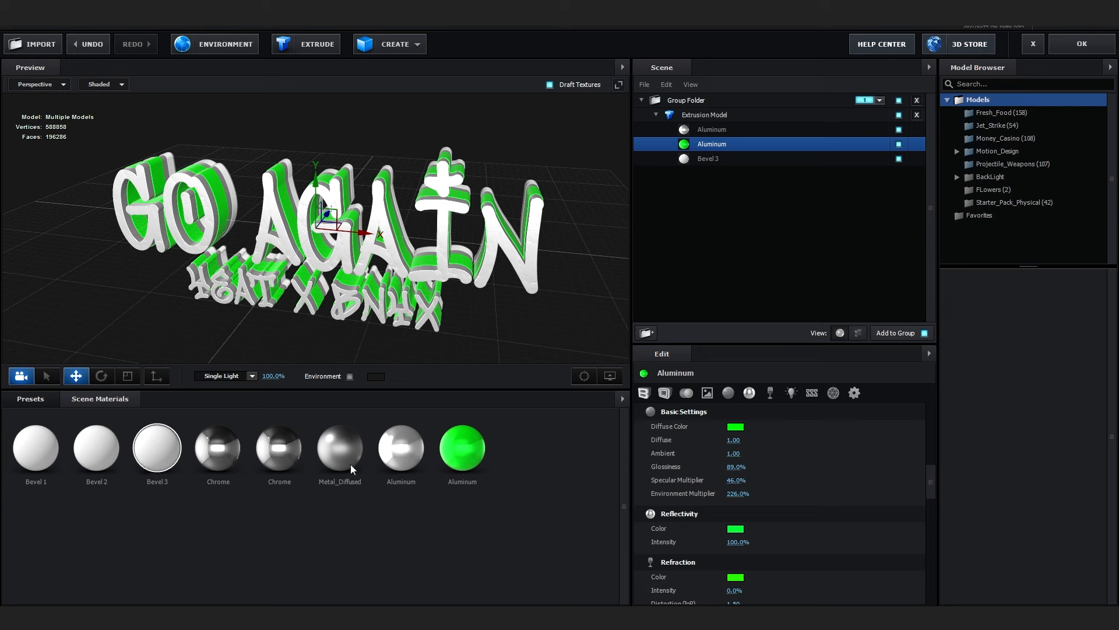
pyautogui.moveTo(469, 449); pyautogui.dragTo(711, 158)
pyautogui.moveTo(591, 225); pyautogui.dragTo(727, 169)
# Step: Set the second bevel's Extrude to 1.91, Expand Edges to 0.63 and Z Offset to 2.85
pyautogui.scroll(-3, 568, 233)
pyautogui.scroll(5, 513, 256)
pyautogui.scroll(10, 729, 455)
pyautogui.scroll(-5, 729, 439)
pyautogui.scroll(5, 729, 438)
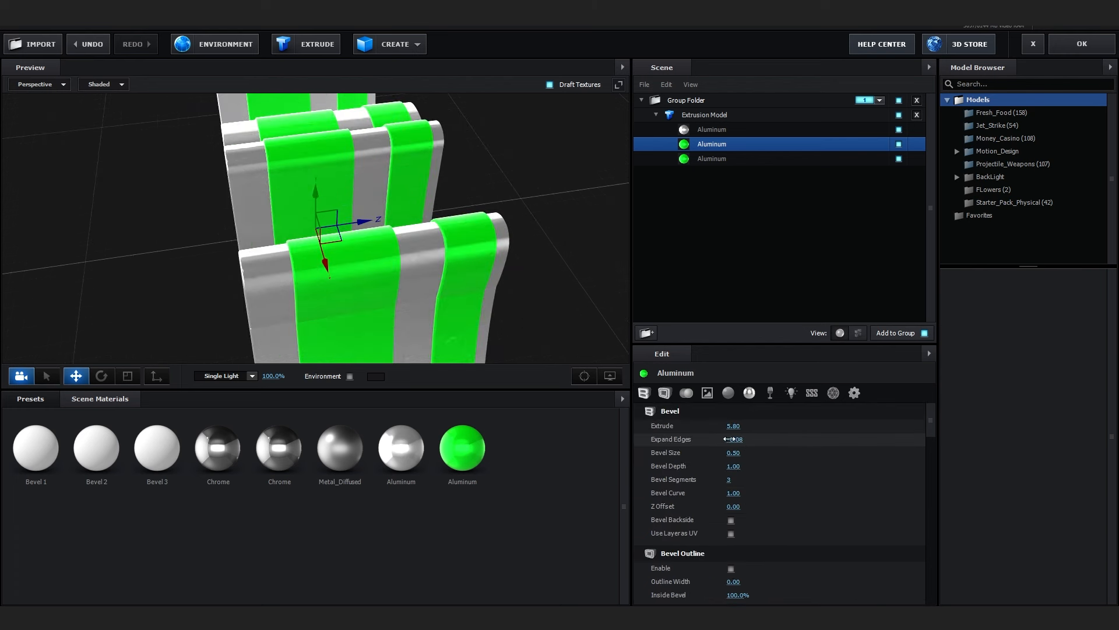
pyautogui.hotkey('ctrl', 'z')
pyautogui.moveTo(711, 432); pyautogui.dragTo(689, 439)
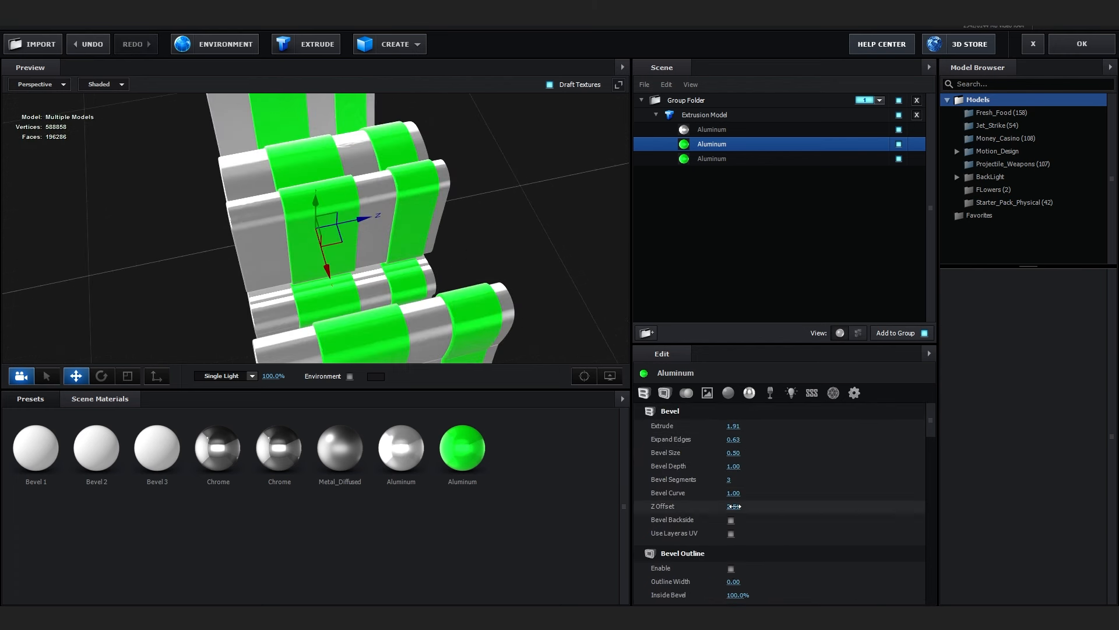
pyautogui.moveTo(735, 506)
pyautogui.mouseDown()
pyautogui.moveTo(746, 506)
pyautogui.moveTo(733, 506)
pyautogui.mouseUp()
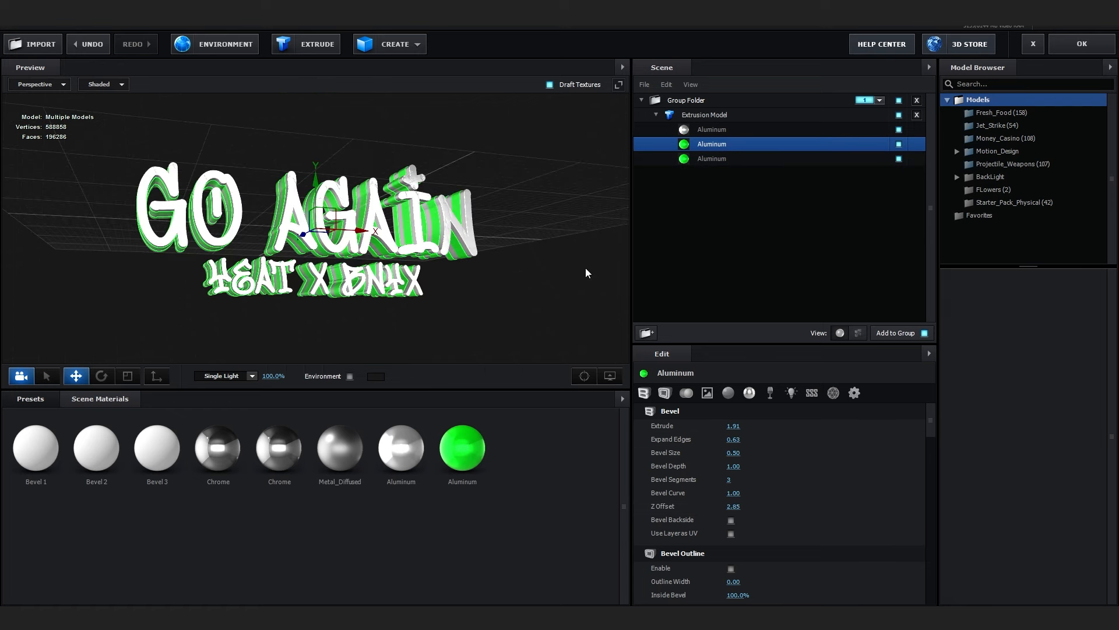
pyautogui.scroll(5, 588, 270)
pyautogui.moveTo(574, 256); pyautogui.dragTo(557, 306)
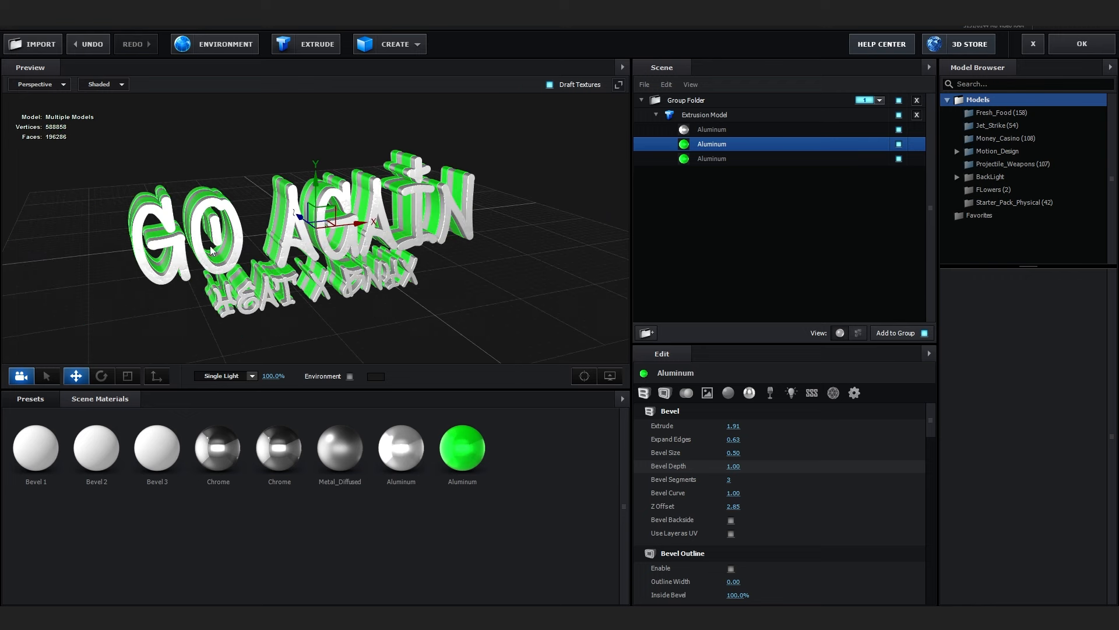
# Step: Open the Basic_2K environment presets and try Basic_2K_07 on the title
pyautogui.click(24, 399)
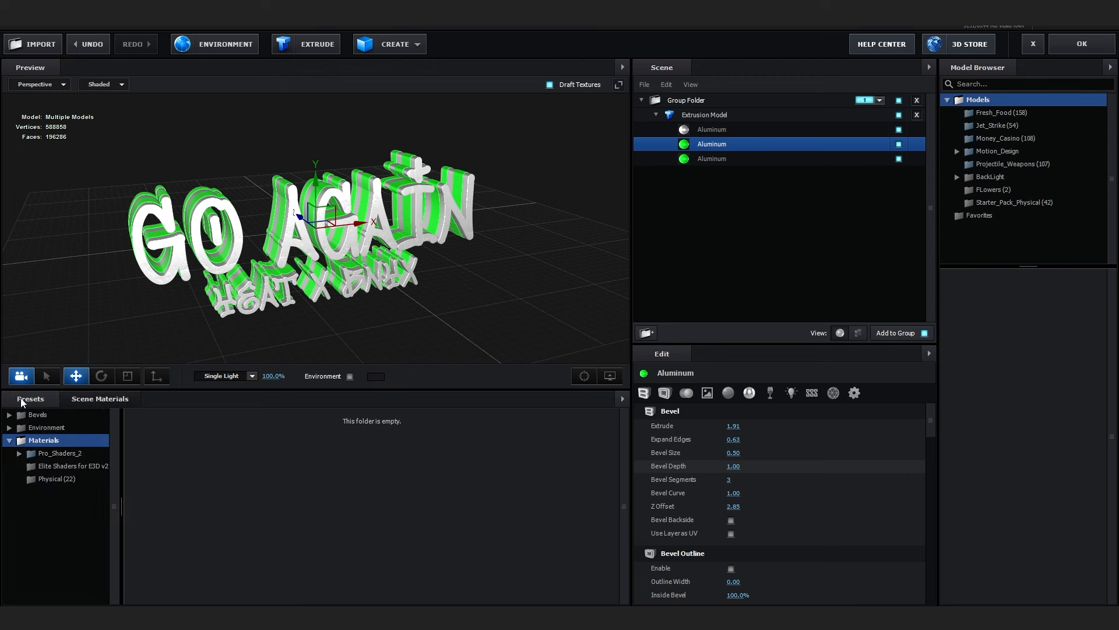
pyautogui.click(45, 429)
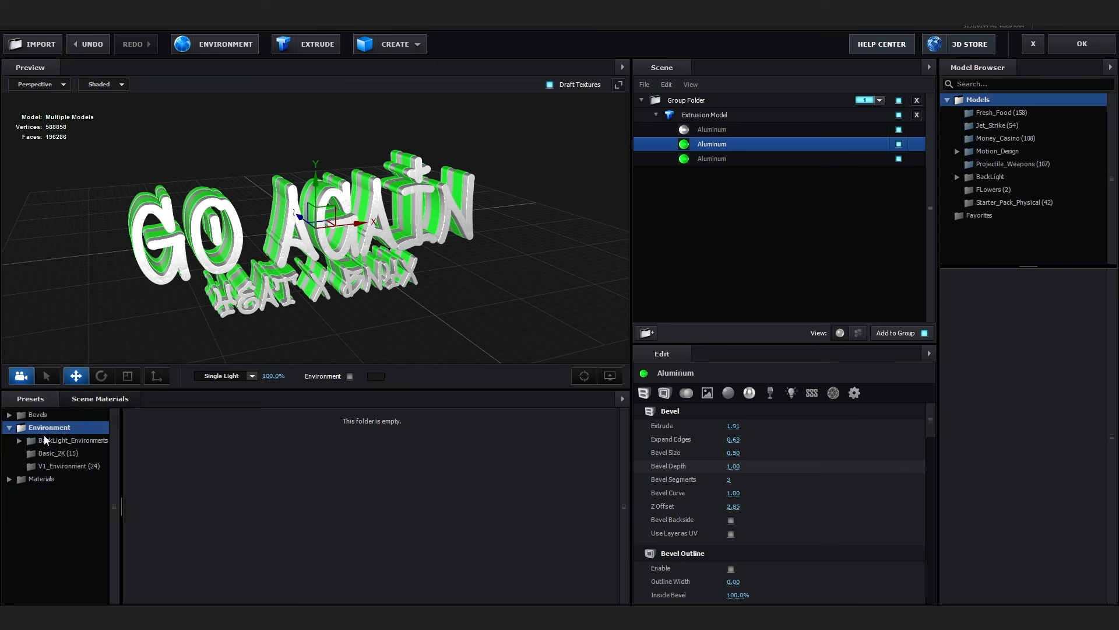
pyautogui.click(57, 453)
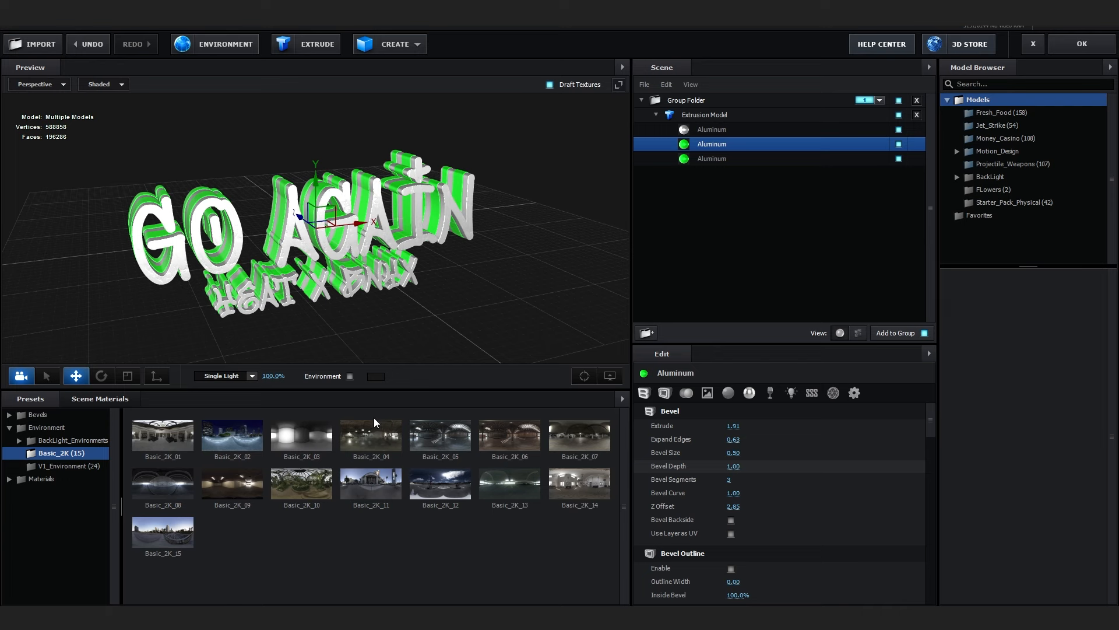
pyautogui.scroll(5, 450, 291)
pyautogui.moveTo(452, 320); pyautogui.dragTo(520, 299)
pyautogui.click(555, 432)
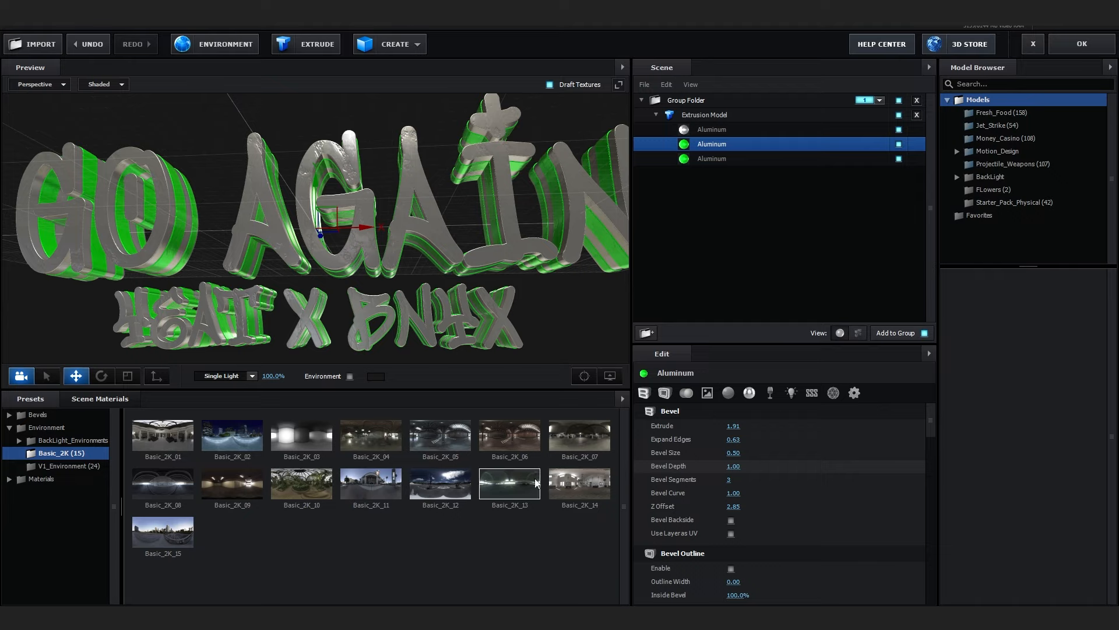
# Step: Try several other Basic_2K environments on the title, from Basic_2K_08 to Basic_2K_11 and Basic_2K_03, ending with Basic_2K_13
pyautogui.click(484, 481)
pyautogui.click(396, 475)
pyautogui.click(320, 480)
pyautogui.click(244, 481)
pyautogui.click(175, 480)
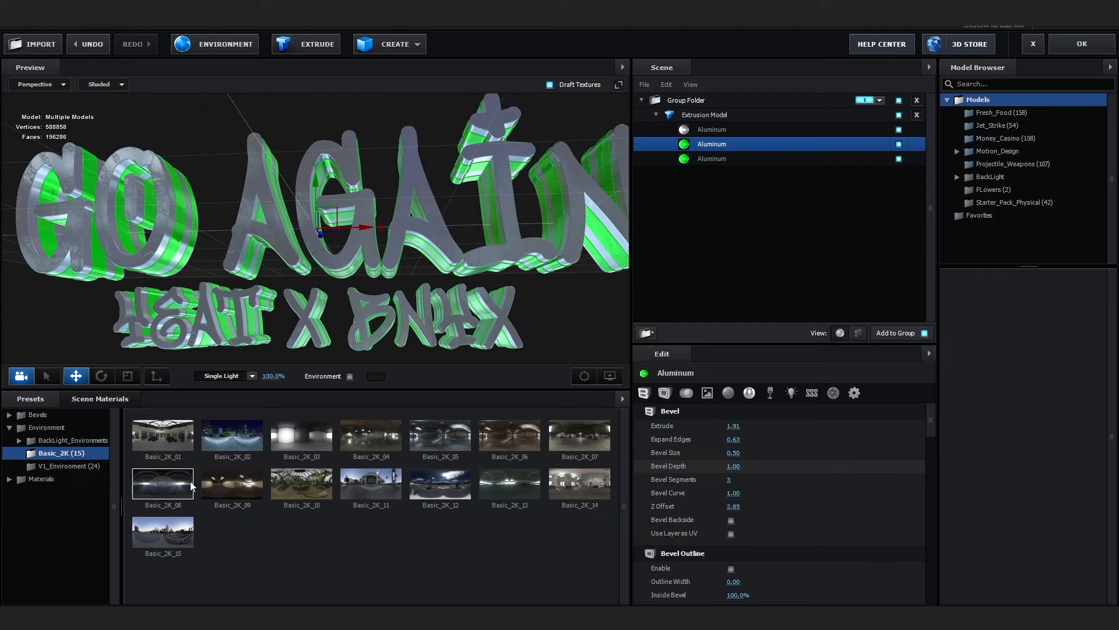
pyautogui.click(303, 440)
pyautogui.click(507, 491)
pyautogui.moveTo(382, 318); pyautogui.dragTo(415, 354)
pyautogui.scroll(-3, 418, 333)
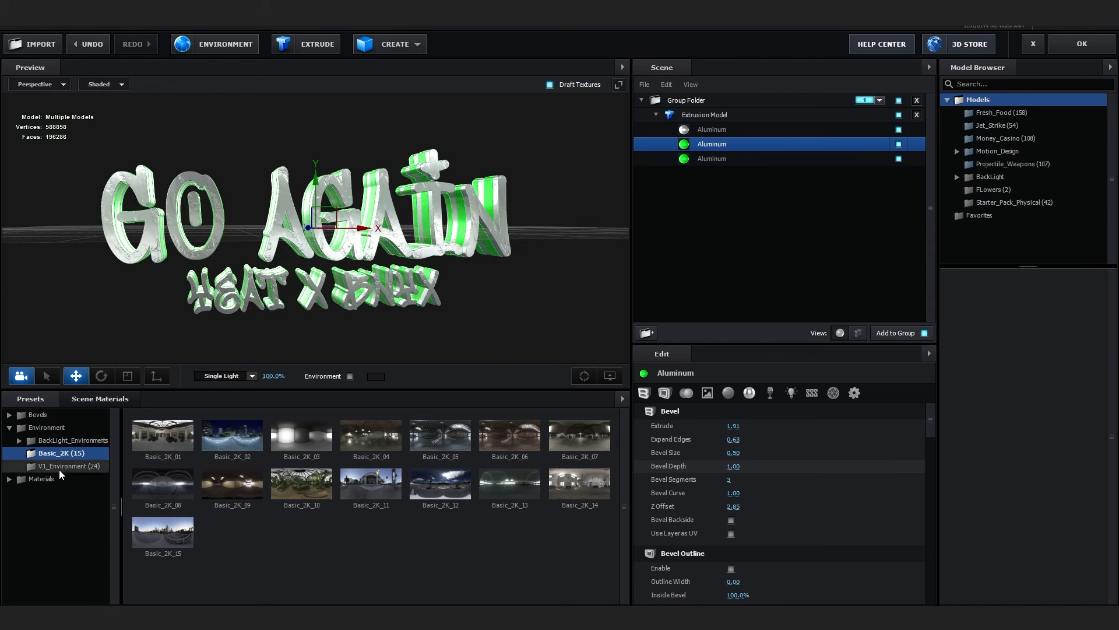
# Step: Apply the BackLight_4K_02 environment preset to the scene and inspect its reflections on the title
pyautogui.click(53, 440)
pyautogui.click(49, 453)
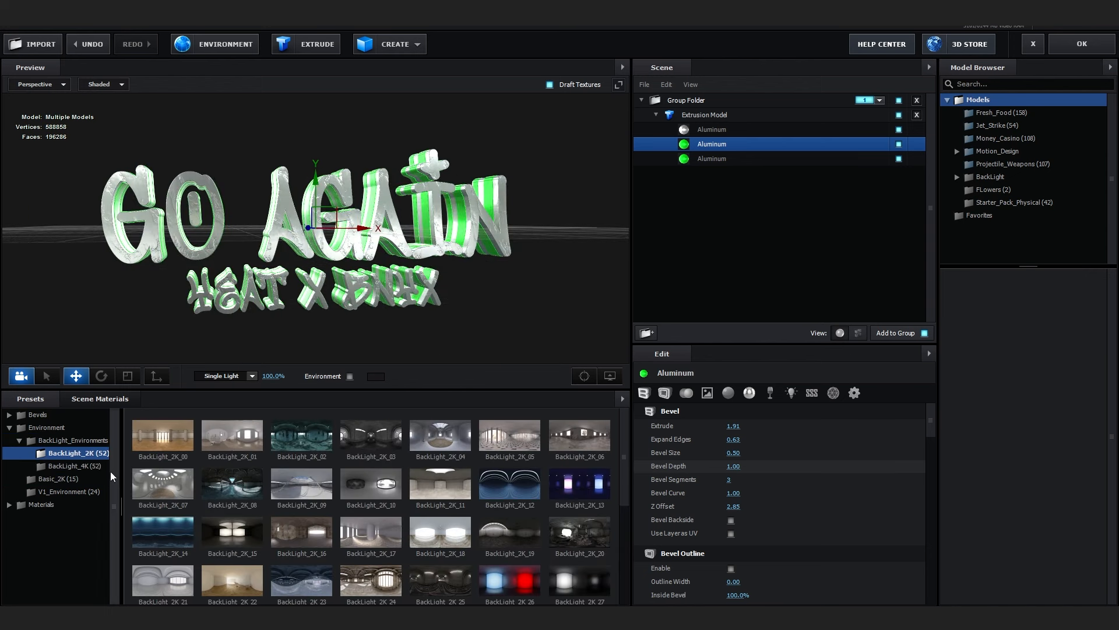
pyautogui.click(73, 466)
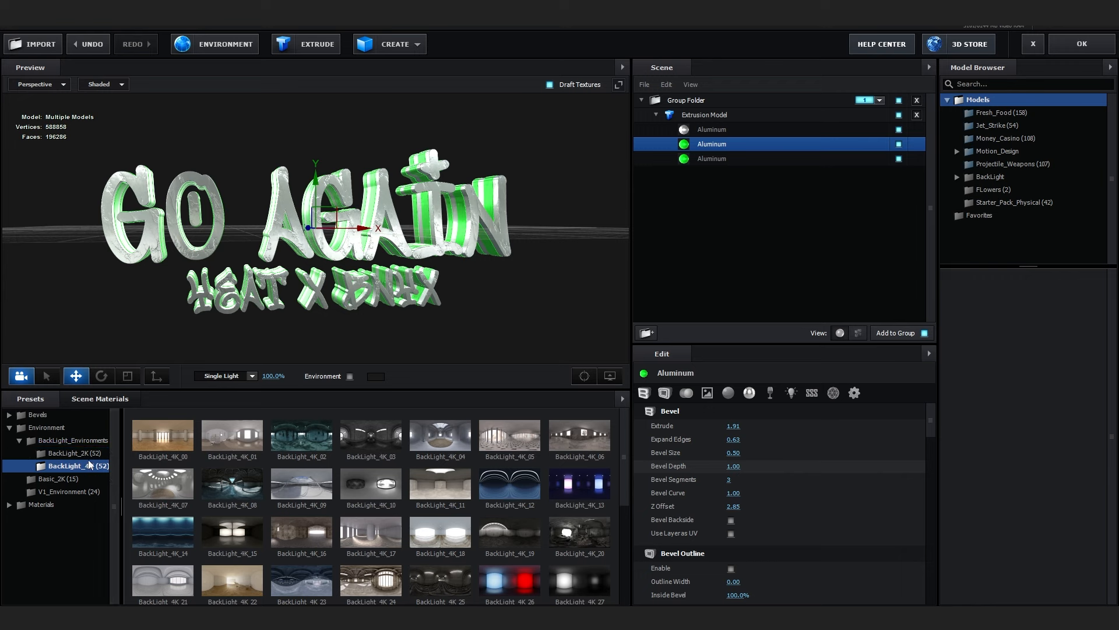
pyautogui.click(280, 439)
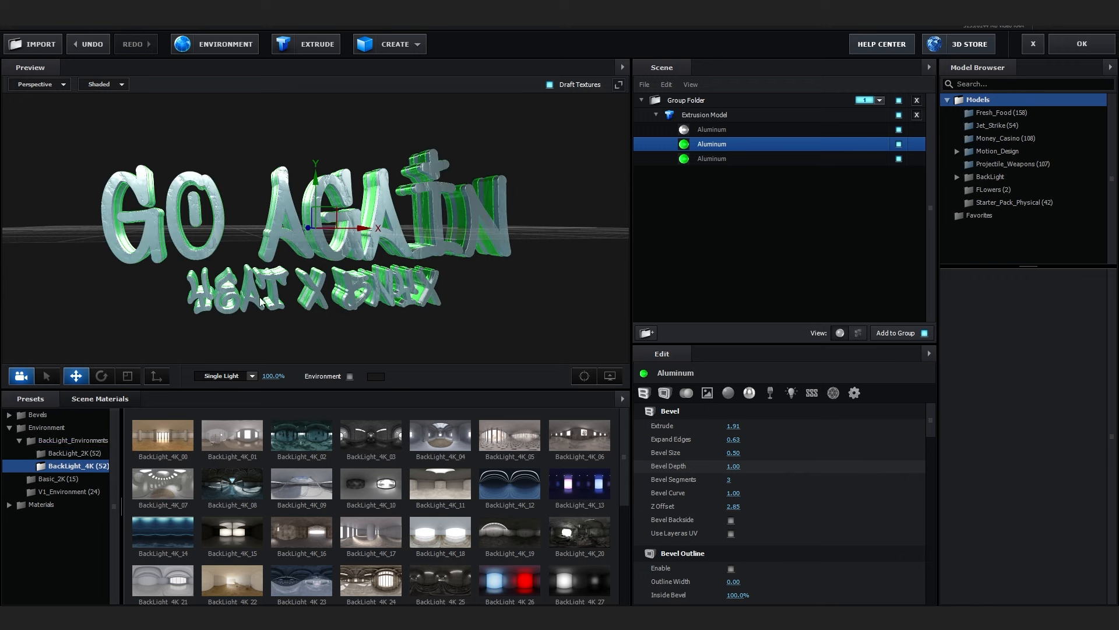
pyautogui.moveTo(264, 325); pyautogui.dragTo(235, 281)
pyautogui.scroll(5, 236, 282)
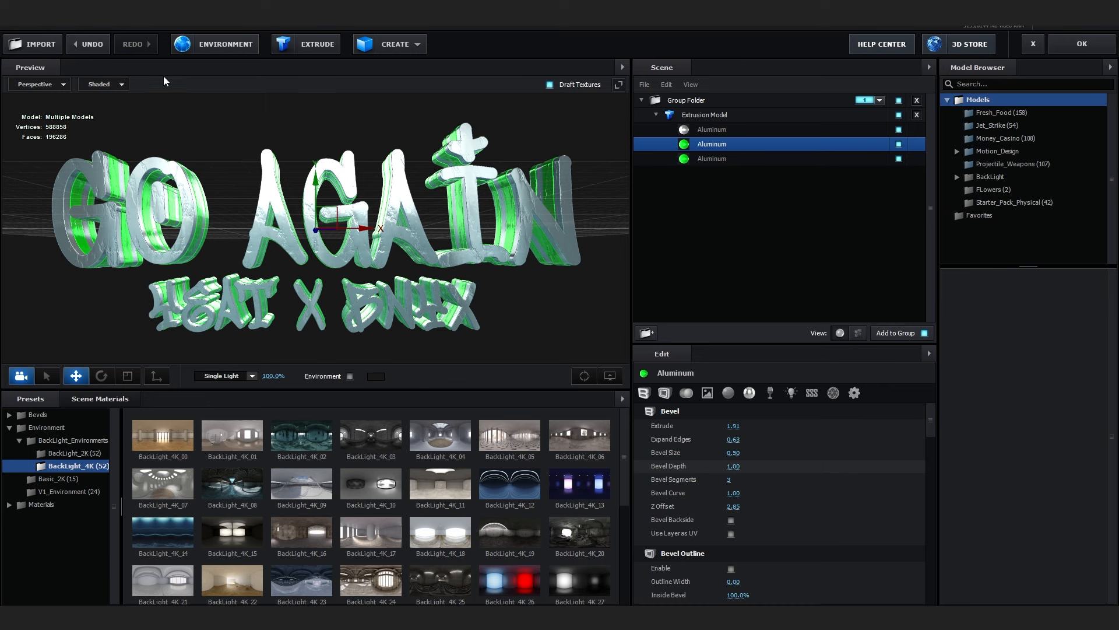
# Step: Raise the Contrast of the BackLight_4K_02 environment texture and set its Brightness to -2.0%
pyautogui.click(182, 45)
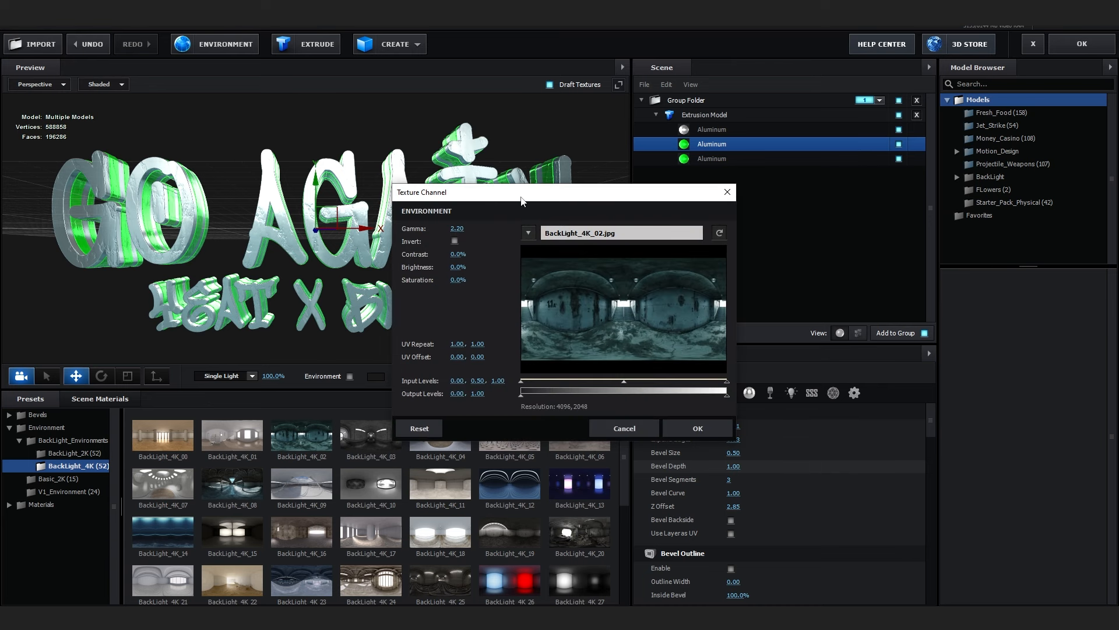
pyautogui.moveTo(461, 250)
pyautogui.mouseDown()
pyautogui.moveTo(486, 253)
pyautogui.moveTo(464, 267)
pyautogui.mouseUp()
pyautogui.moveTo(464, 255); pyautogui.dragTo(466, 256)
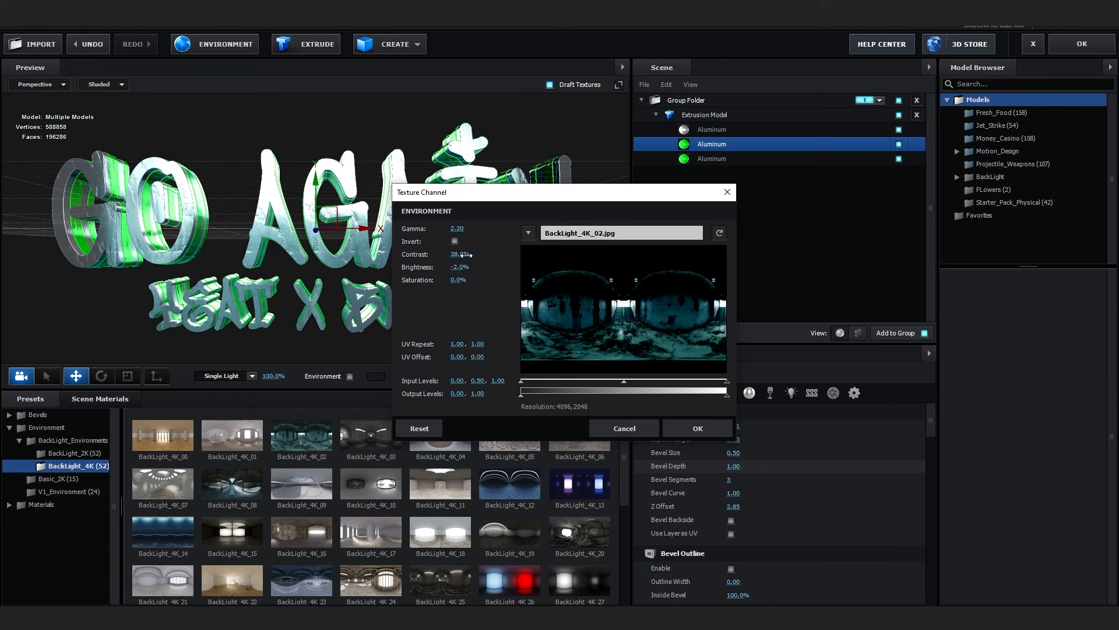
pyautogui.click(698, 428)
# Step: Accept the Element scene setup, inspect the title in the composition, and collapse the effect's Custom Layers settings
pyautogui.moveTo(513, 257); pyautogui.dragTo(546, 277)
pyautogui.scroll(-5, 535, 282)
pyautogui.scroll(5, 486, 290)
pyautogui.scroll(-5, 541, 287)
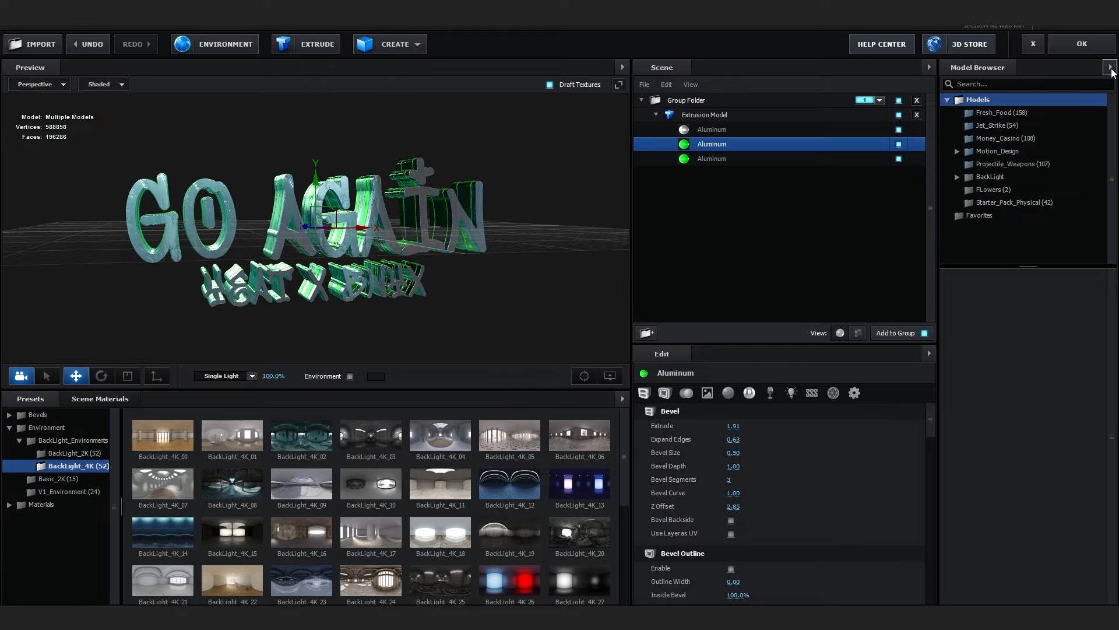
pyautogui.click(1082, 44)
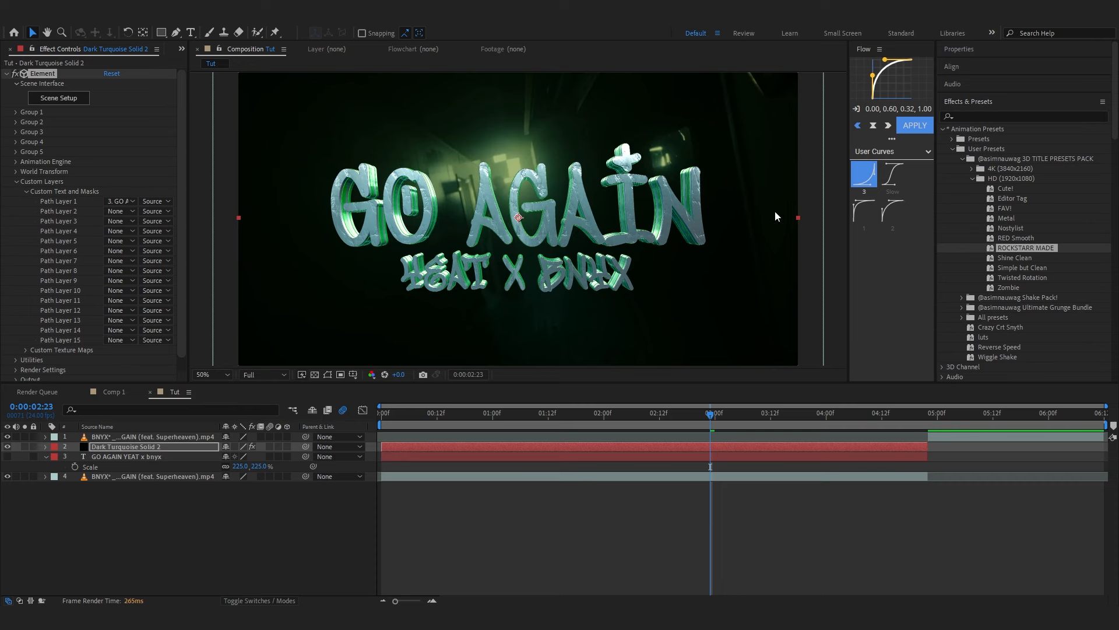
pyautogui.scroll(2, 557, 267)
pyautogui.scroll(-4, 556, 268)
pyautogui.scroll(2, 555, 271)
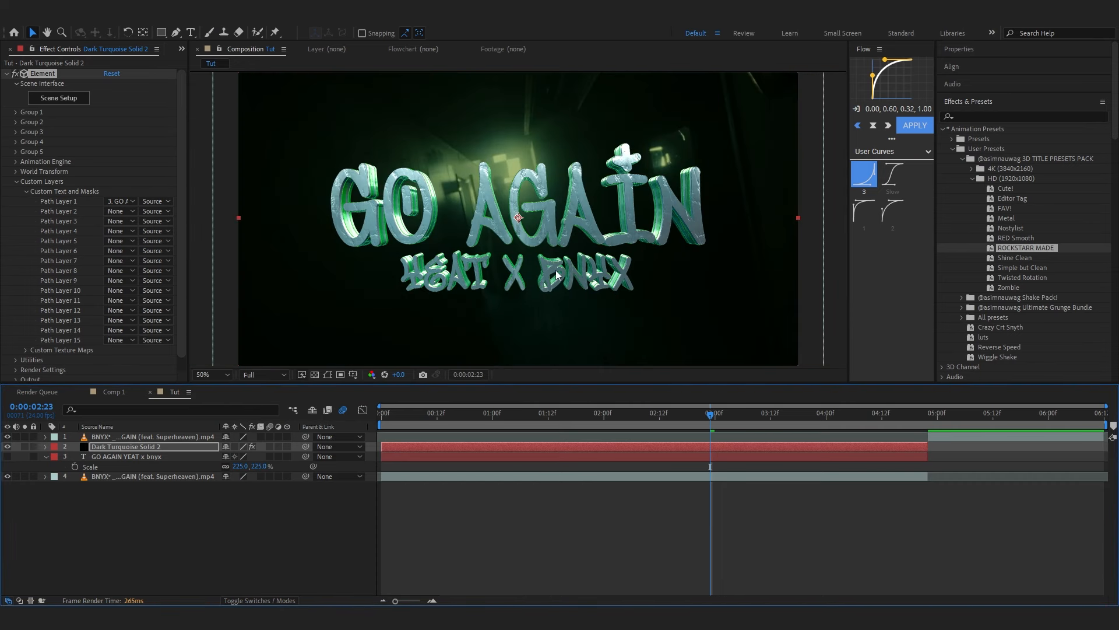
pyautogui.click(17, 181)
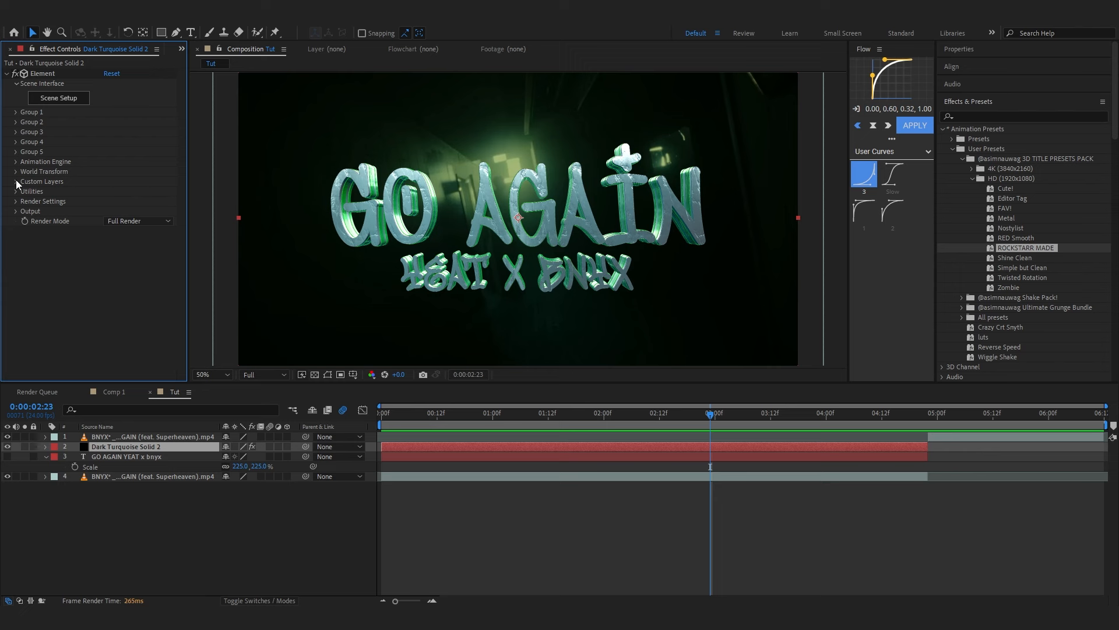
pyautogui.rightClick(150, 527)
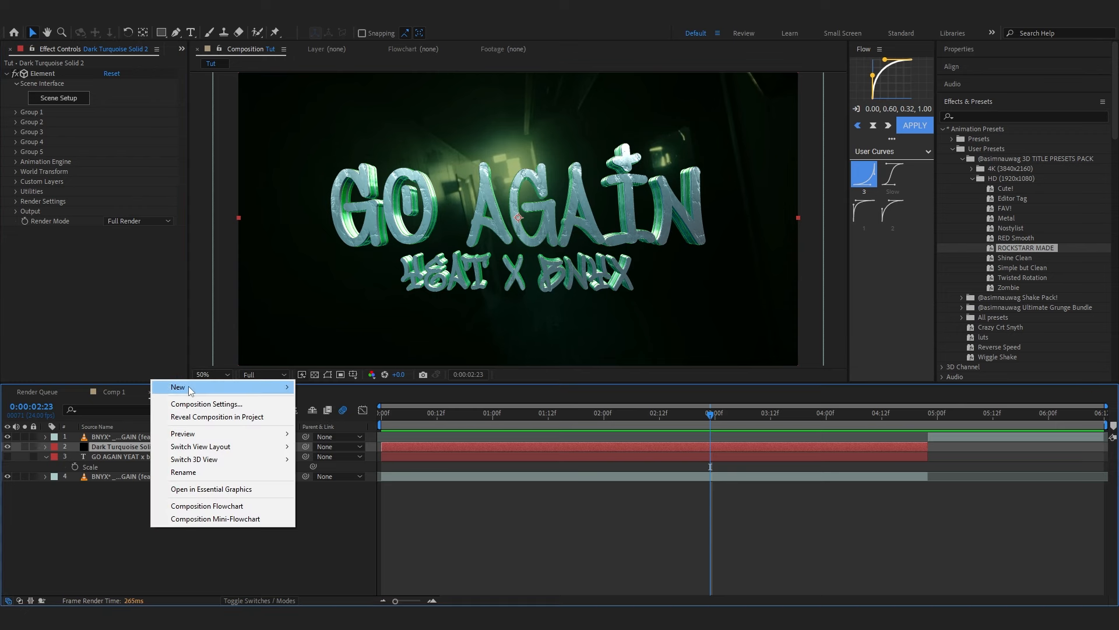
pyautogui.moveTo(190, 389)
pyautogui.click(182, 548)
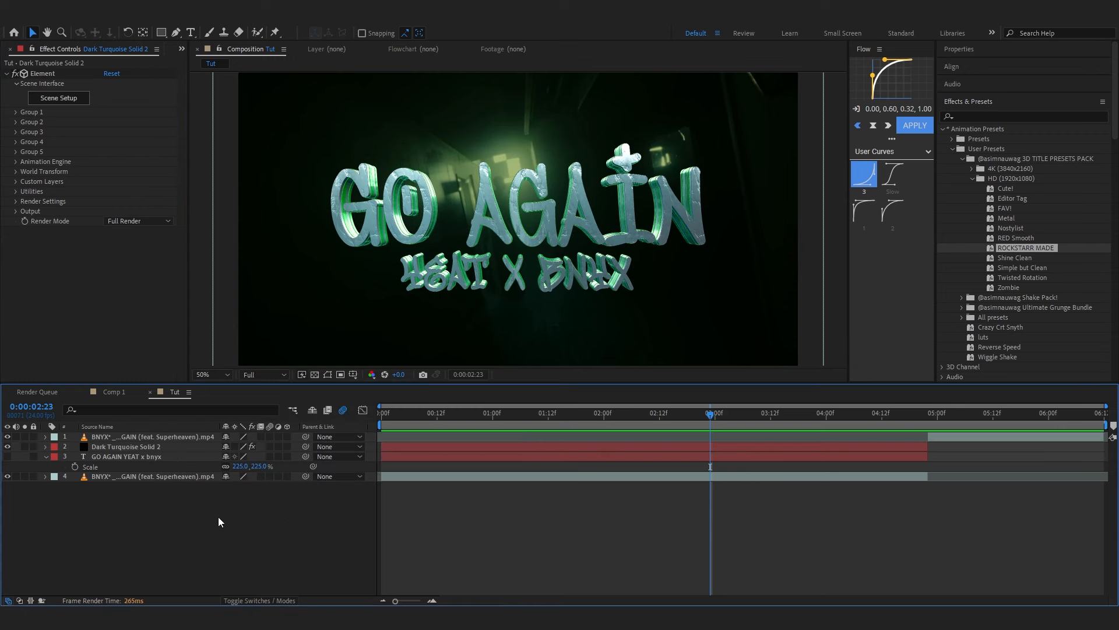
pyautogui.rightClick(245, 544)
pyautogui.click(147, 438)
# Step: Add a Two-Node Camera with the 15mm preset directly above the Dark Turquoise Solid 2 layer
pyautogui.click(144, 447)
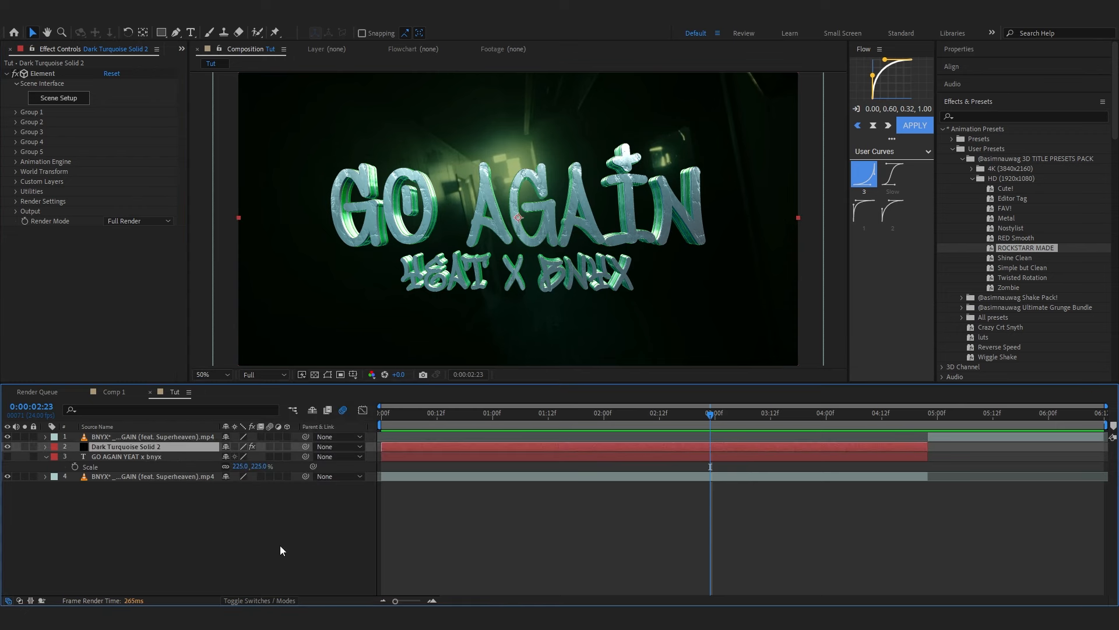
pyautogui.rightClick(277, 545)
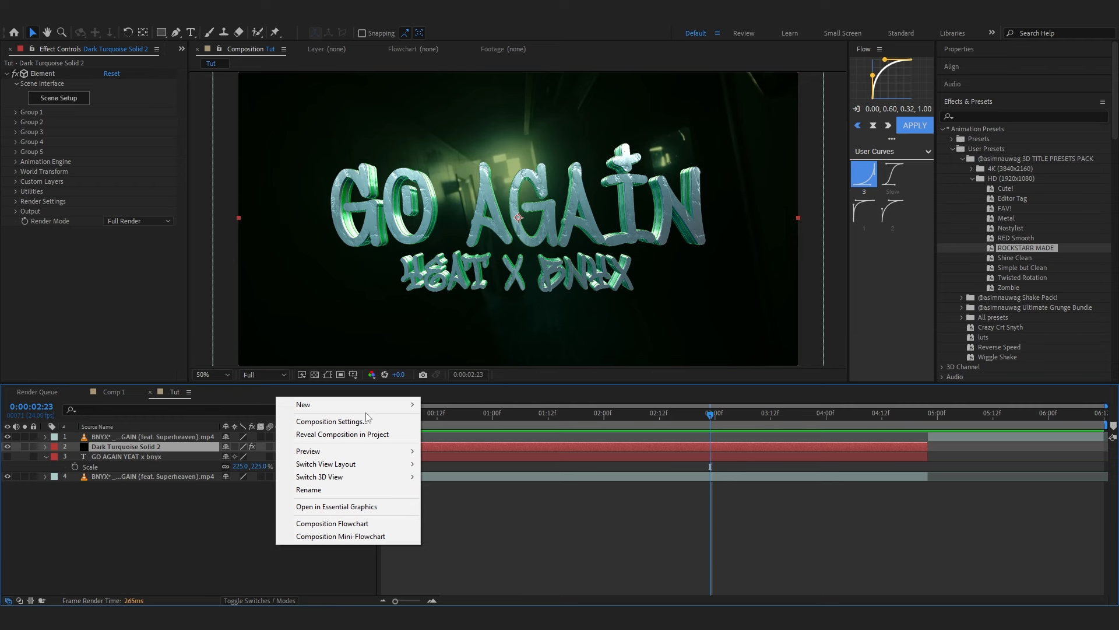
pyautogui.moveTo(415, 406)
pyautogui.click(484, 460)
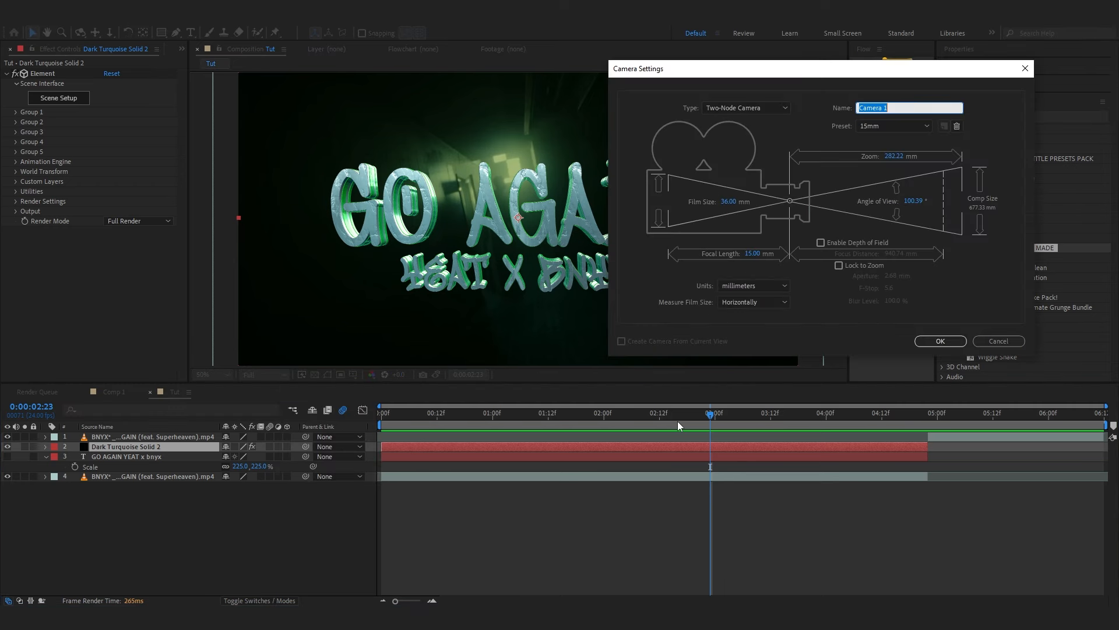
pyautogui.moveTo(742, 74); pyautogui.dragTo(410, 146)
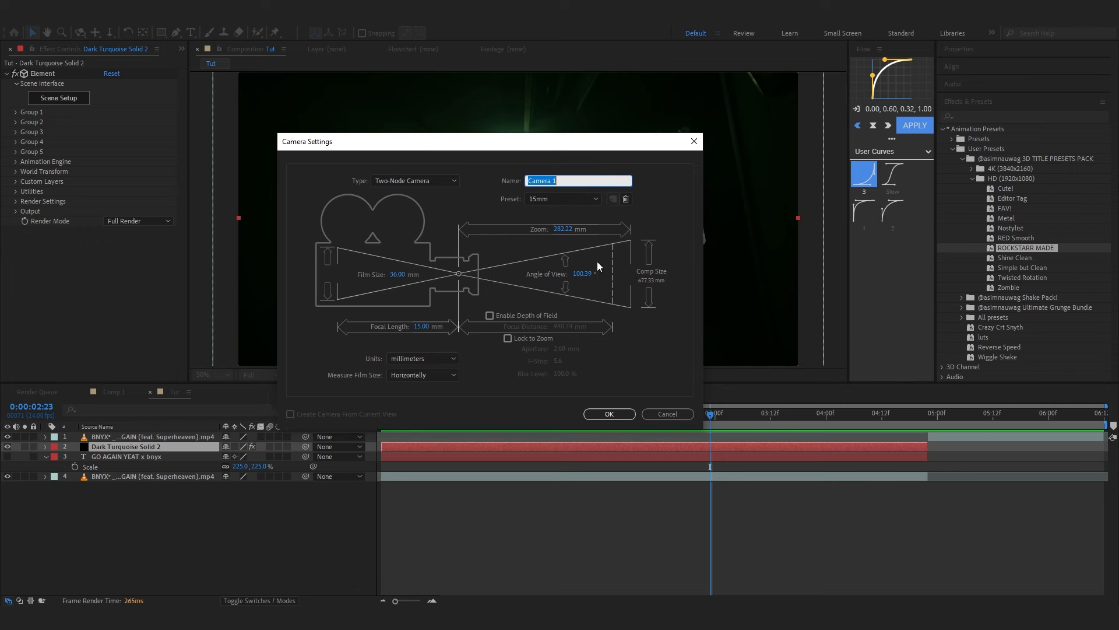
pyautogui.click(541, 199)
pyautogui.click(461, 207)
pyautogui.click(532, 199)
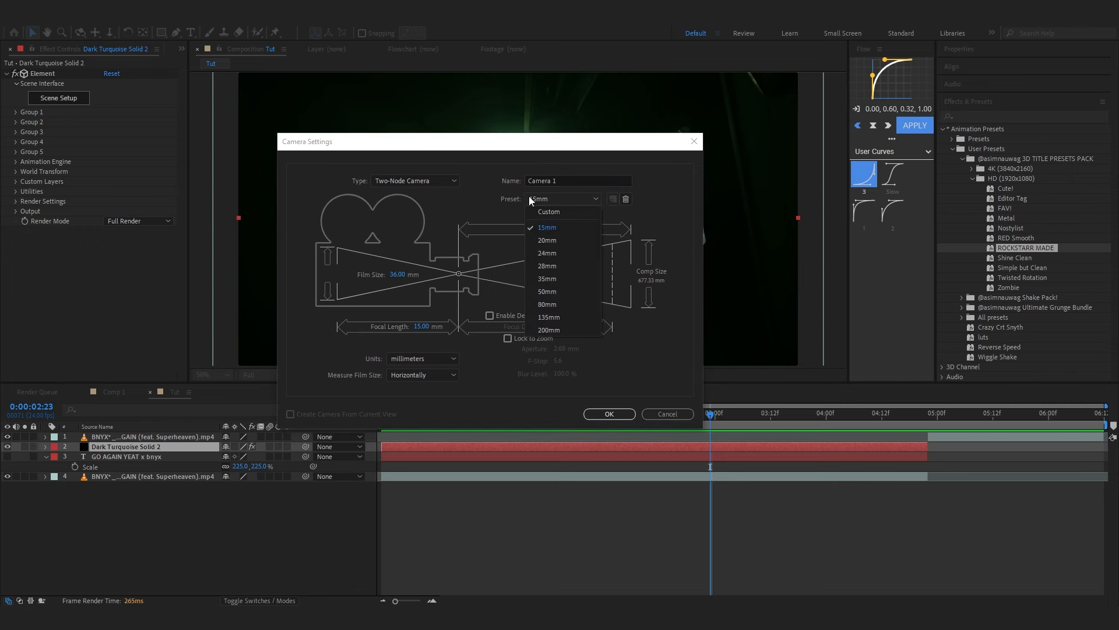
pyautogui.click(546, 228)
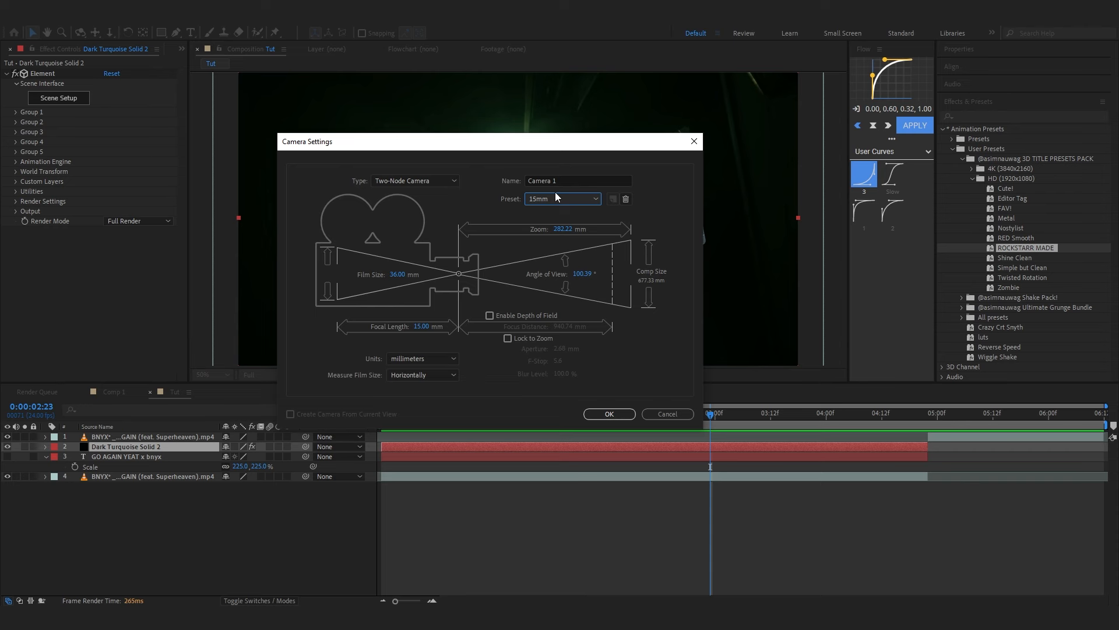
pyautogui.click(605, 413)
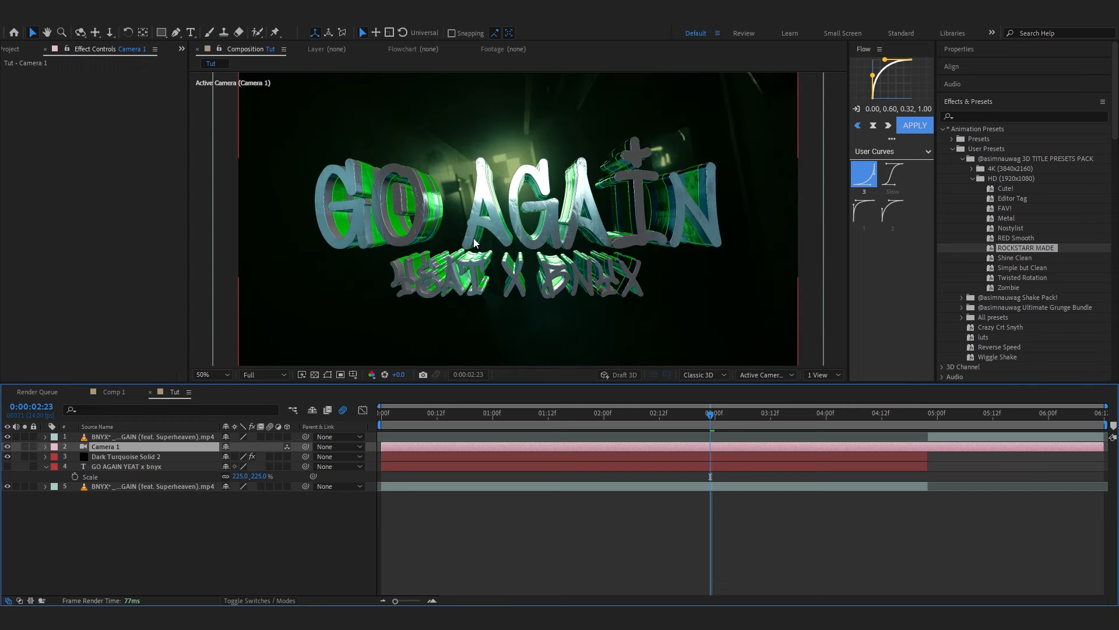
# Step: Inspect the title through the wide-angle camera and switch off Camera 1's visibility to compare it with the default view
pyautogui.scroll(2, 473, 238)
pyautogui.scroll(-2, 484, 245)
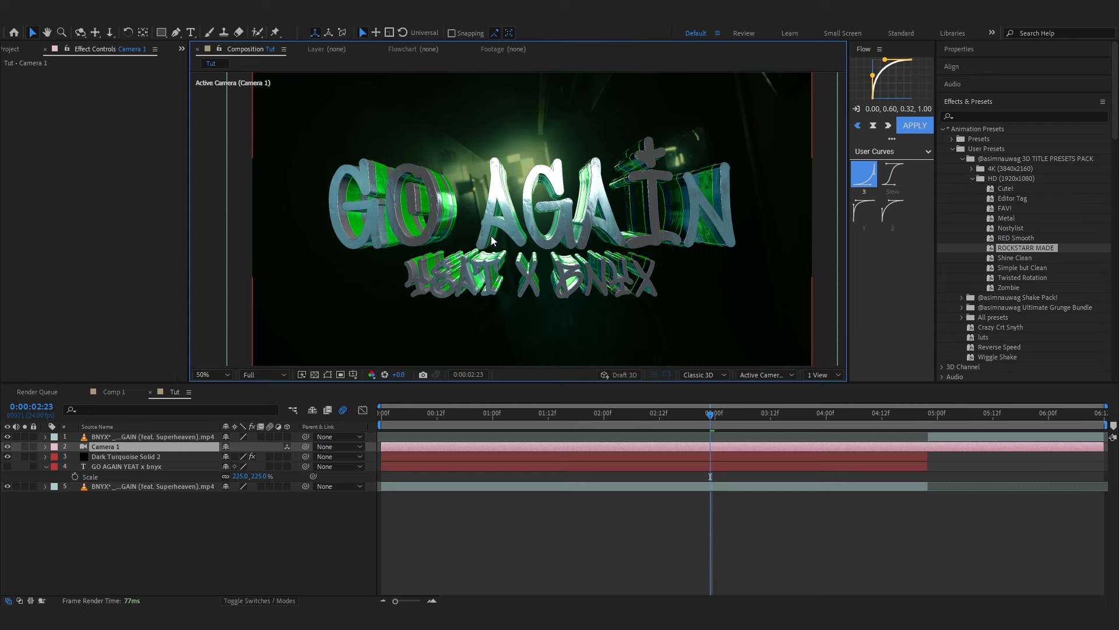
pyautogui.click(7, 447)
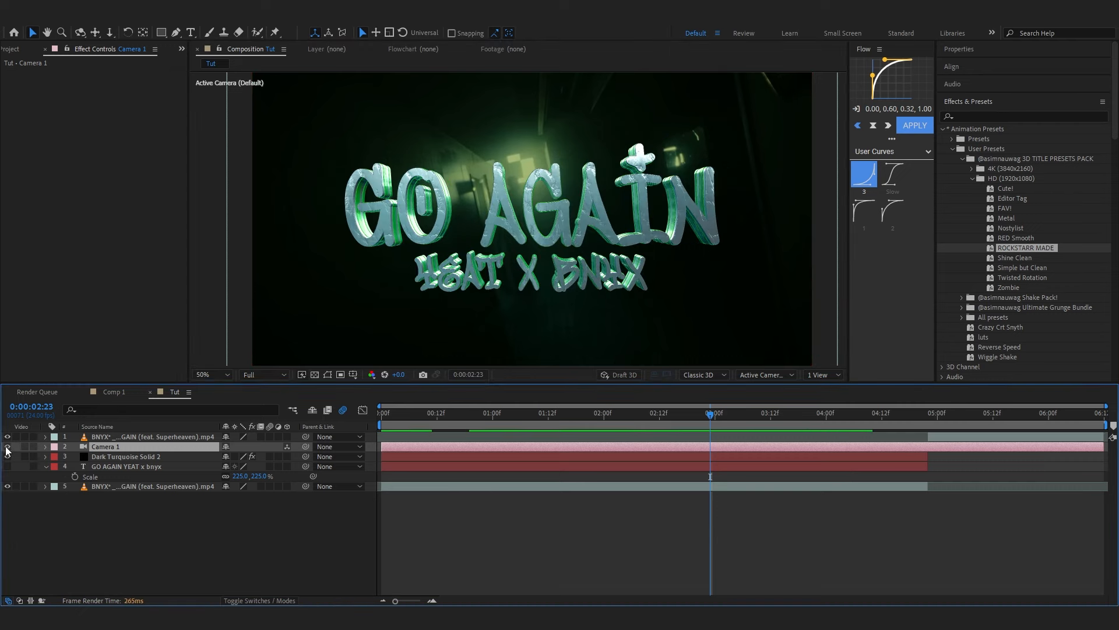
# Step: Switch Camera 1's visibility back on and dolly the camera slightly closer so the title fills more of the frame
pyautogui.click(7, 447)
pyautogui.scroll(-2, 721, 230)
pyautogui.click(721, 229)
pyautogui.scroll(2, 721, 230)
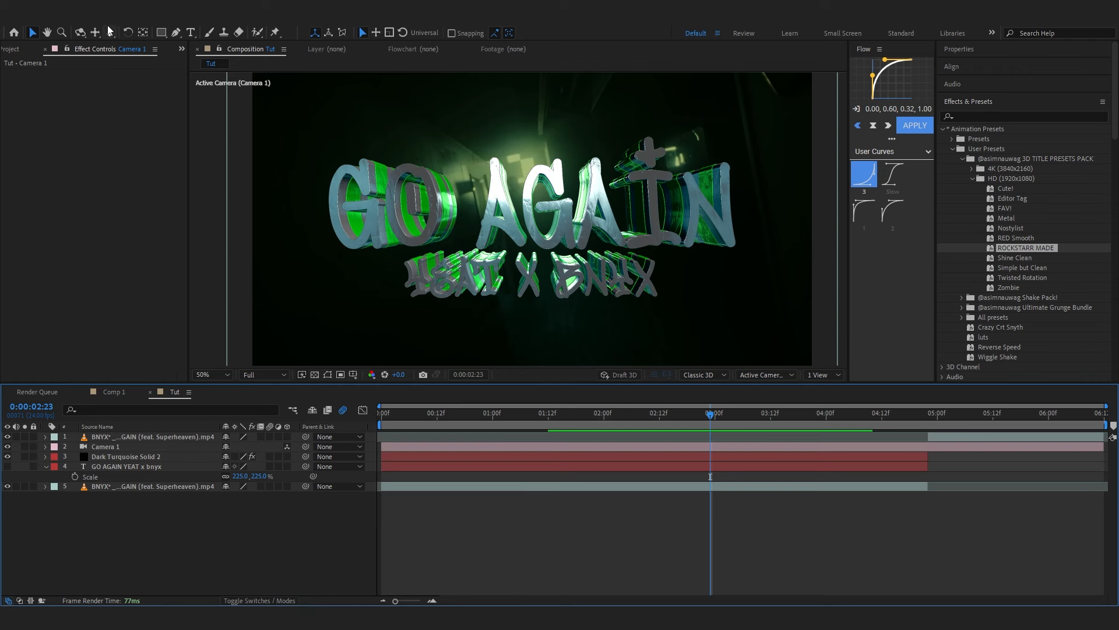
pyautogui.moveTo(510, 280); pyautogui.dragTo(512, 250)
pyautogui.moveTo(512, 251); pyautogui.dragTo(512, 264)
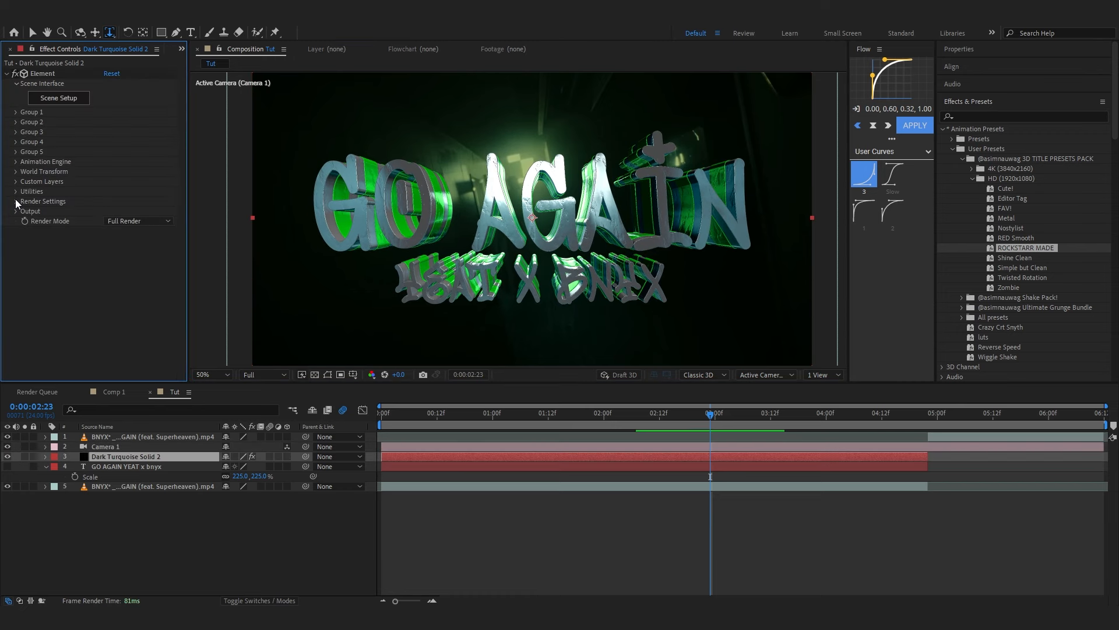
# Step: Add a keyframe to Group 1's Y Rotation in the Element effect at the first frame of the composition
pyautogui.click(16, 112)
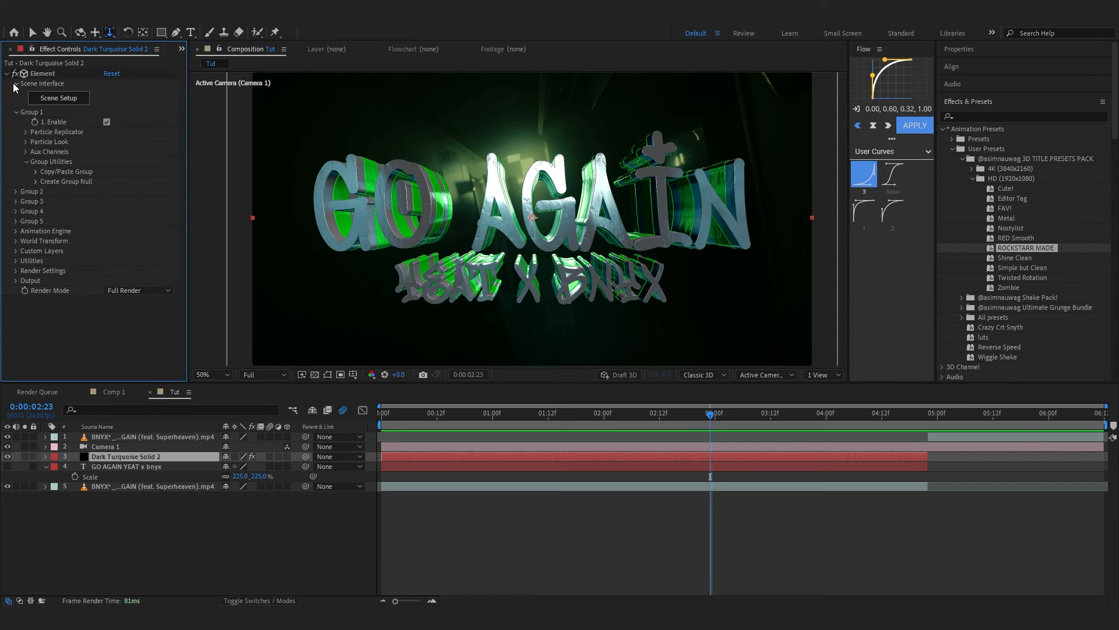
pyautogui.click(382, 415)
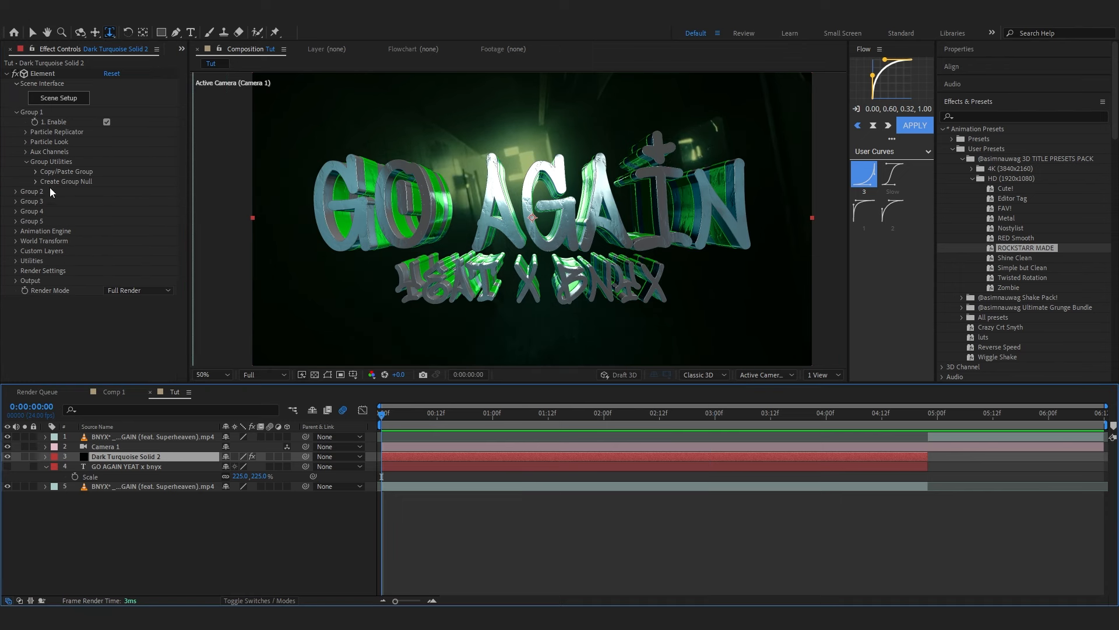
pyautogui.click(22, 135)
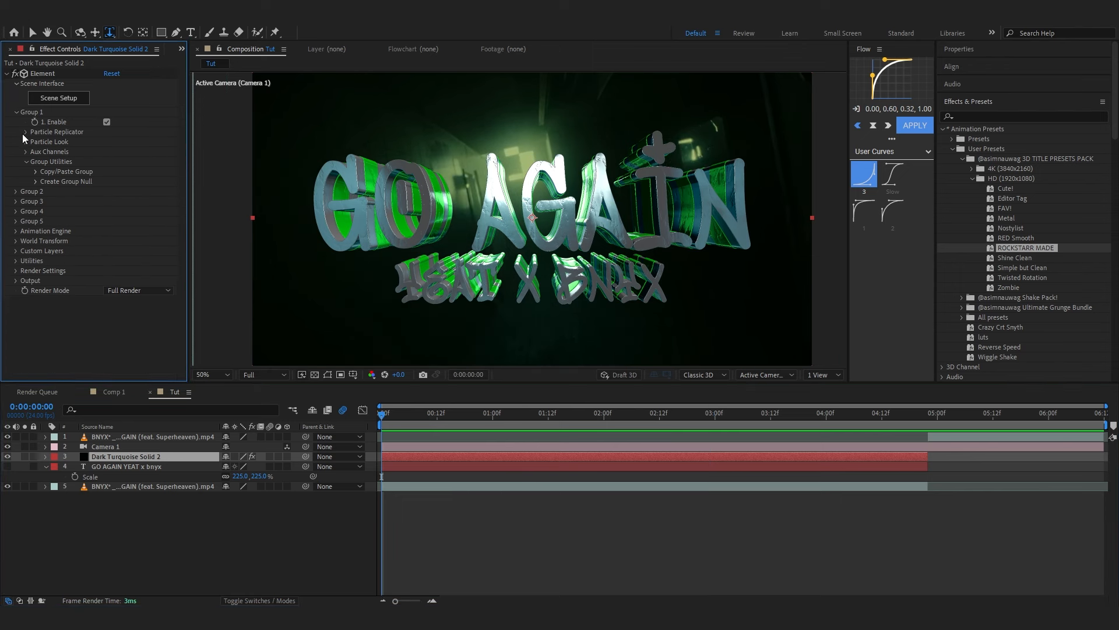
pyautogui.click(35, 181)
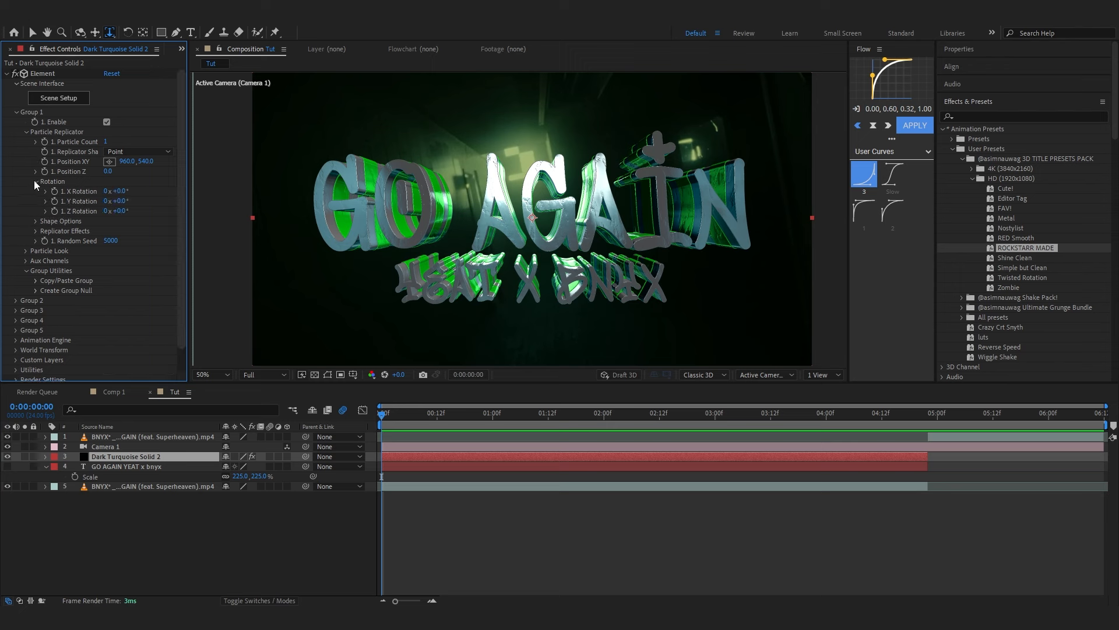
pyautogui.click(54, 202)
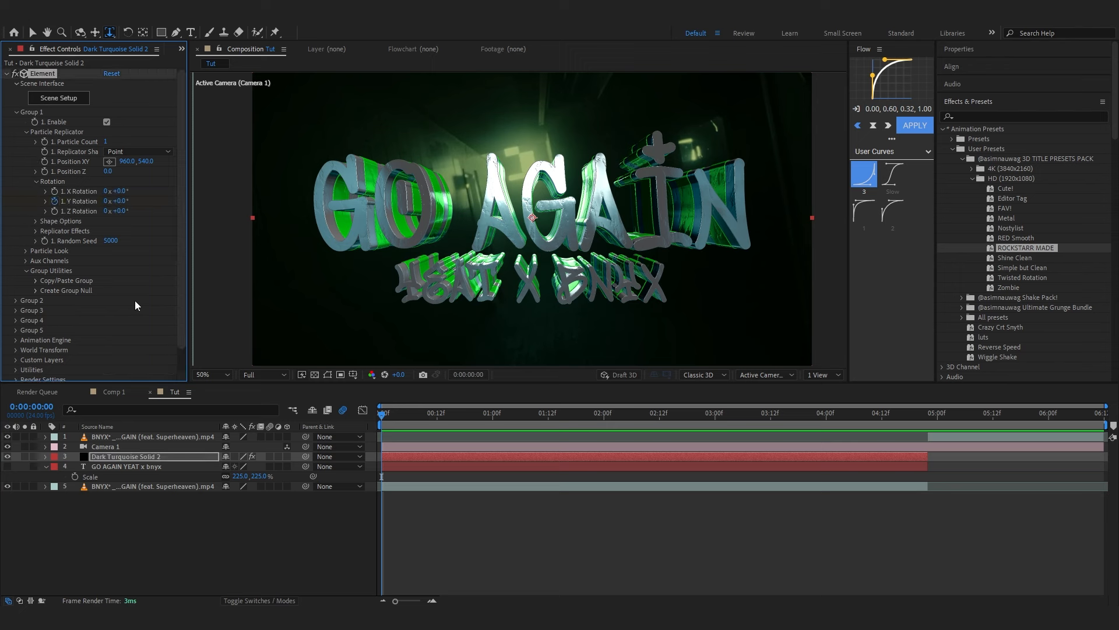
# Step: Move the Y Rotation keyframe to about 3:12 and set Y Rotation to 1 full revolution at the first frame
pyautogui.click(175, 457)
pyautogui.press('u')
pyautogui.moveTo(382, 477); pyautogui.dragTo(771, 476)
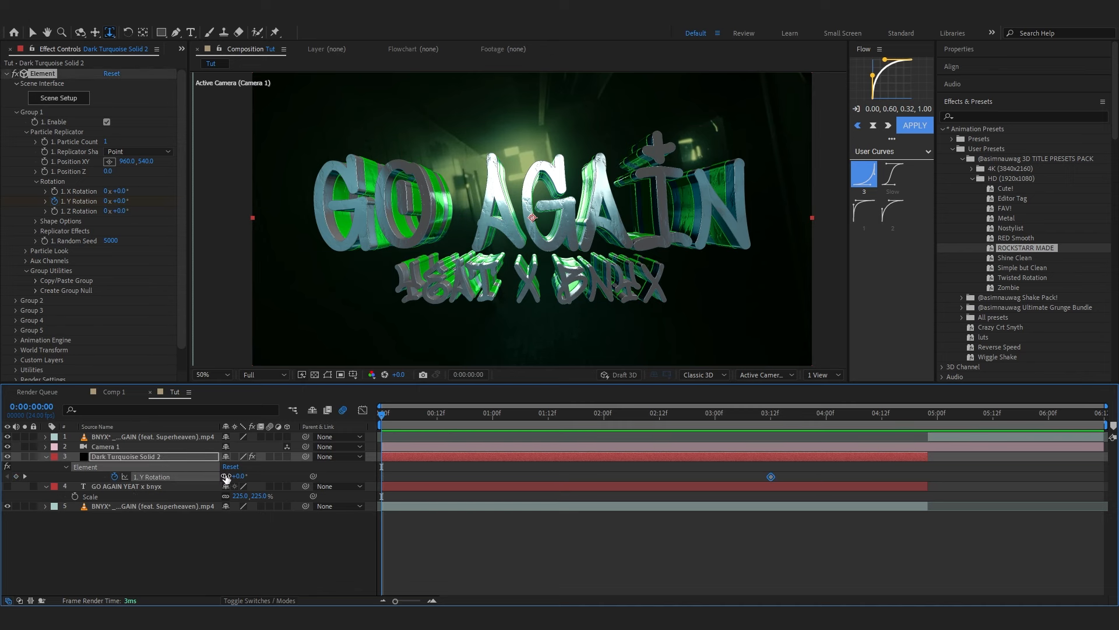
pyautogui.click(227, 478)
pyautogui.click(226, 477)
pyautogui.write('1')
pyautogui.press('Return')
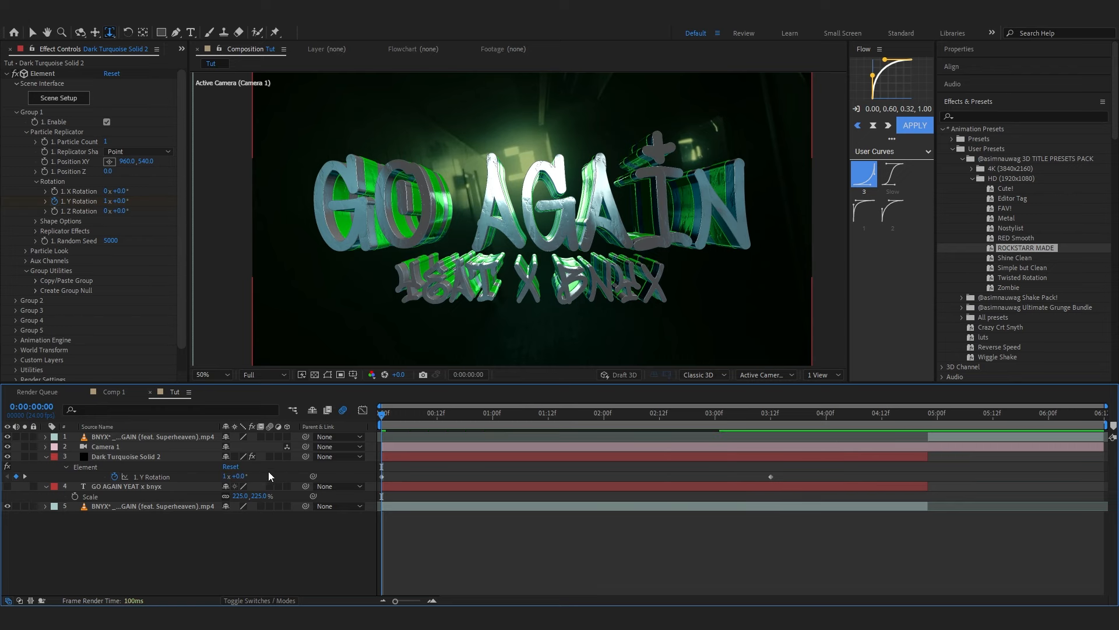
# Step: Apply Easy Ease to both Y Rotation keyframes on the Dark Turquoise Solid 2 layer
pyautogui.moveTo(401, 415); pyautogui.dragTo(260, 449)
pyautogui.click(808, 458)
pyautogui.moveTo(350, 467); pyautogui.dragTo(873, 479)
pyautogui.press('F9')
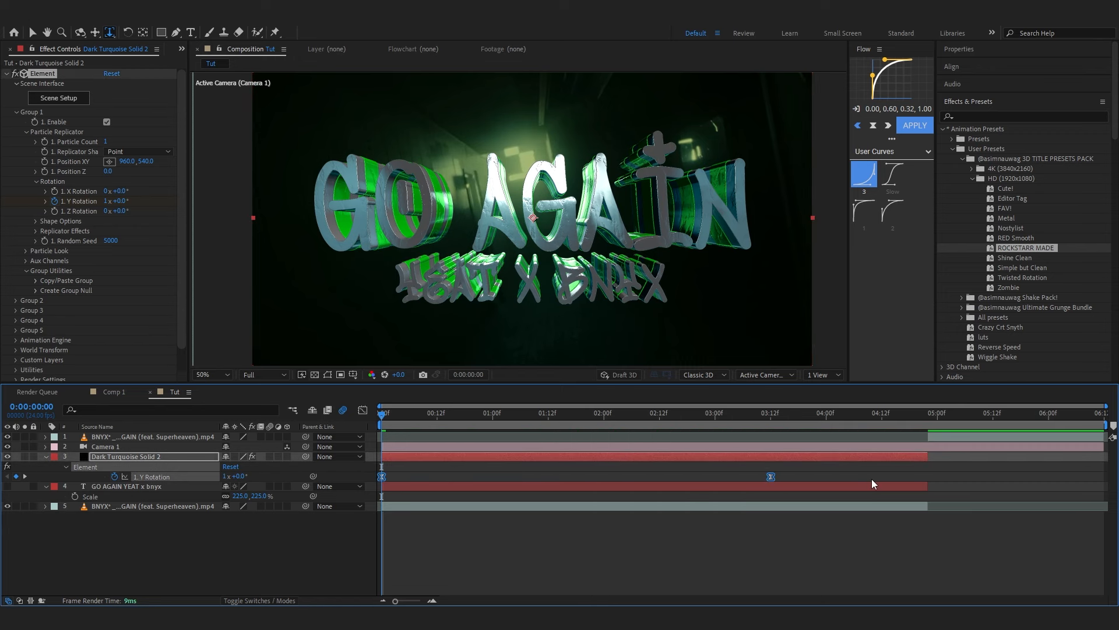
# Step: Reshape the Y Rotation value graph so the spin starts steeply and slows gradually towards the last keyframe
pyautogui.click(362, 410)
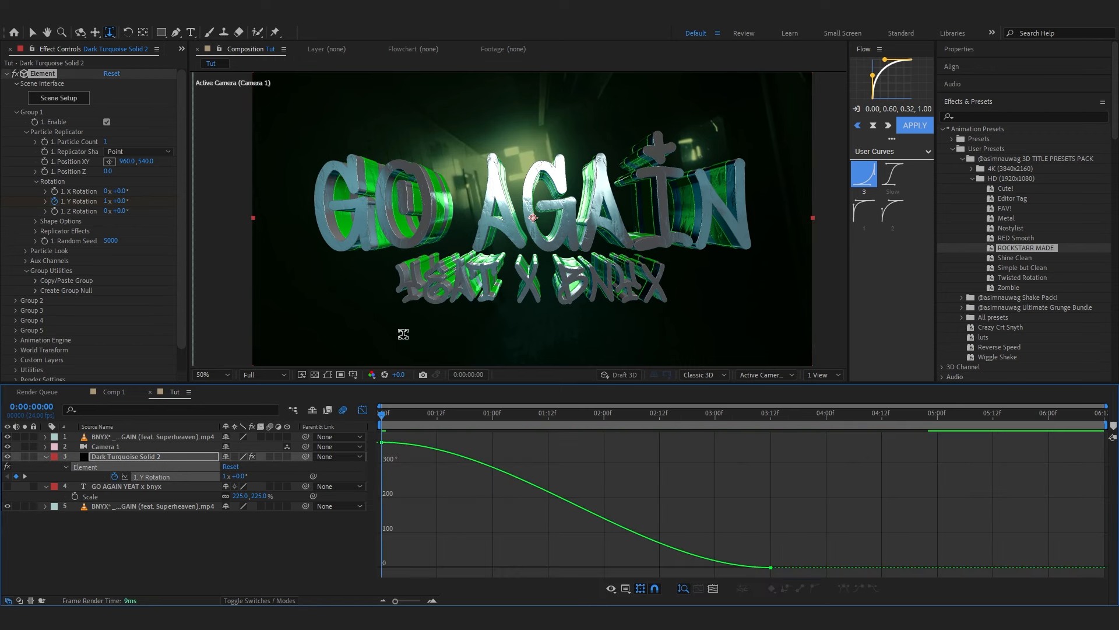
pyautogui.click(626, 588)
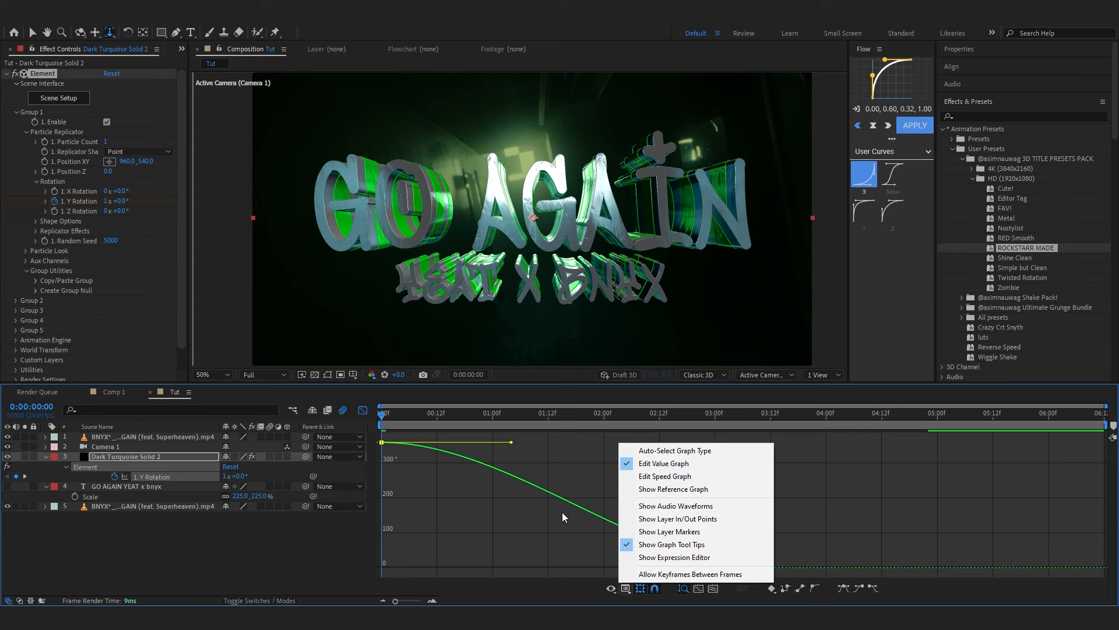
pyautogui.click(513, 455)
pyautogui.moveTo(511, 442); pyautogui.dragTo(282, 514)
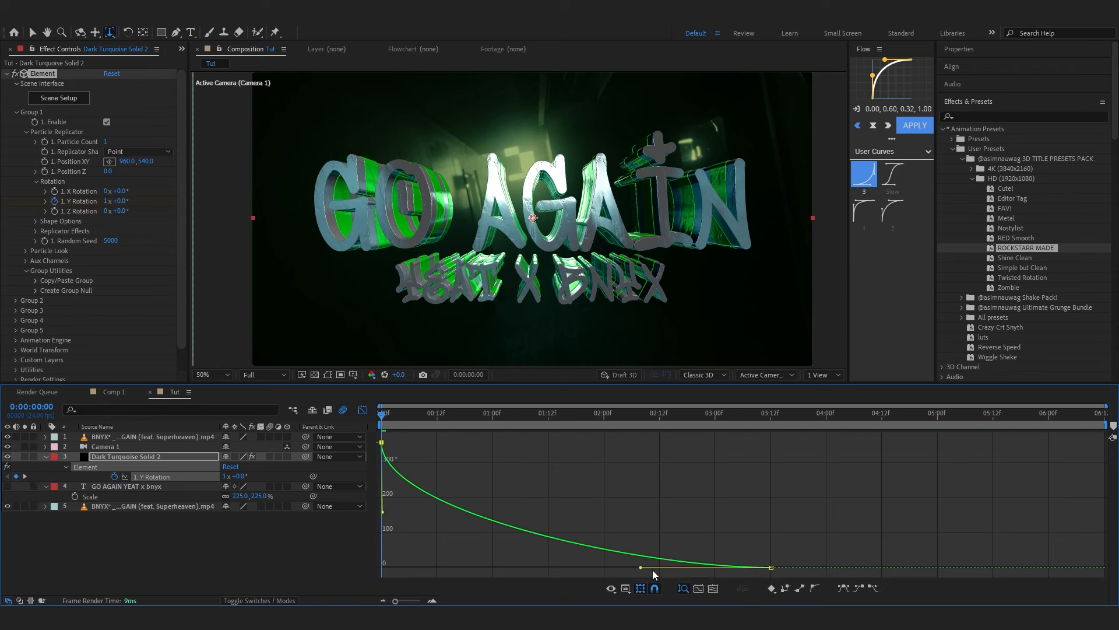
pyautogui.moveTo(642, 567); pyautogui.dragTo(520, 567)
# Step: Preview the spin, lengthen the last Y Rotation keyframe's ease handle back to about 0:12, and preview it again
pyautogui.press('space')
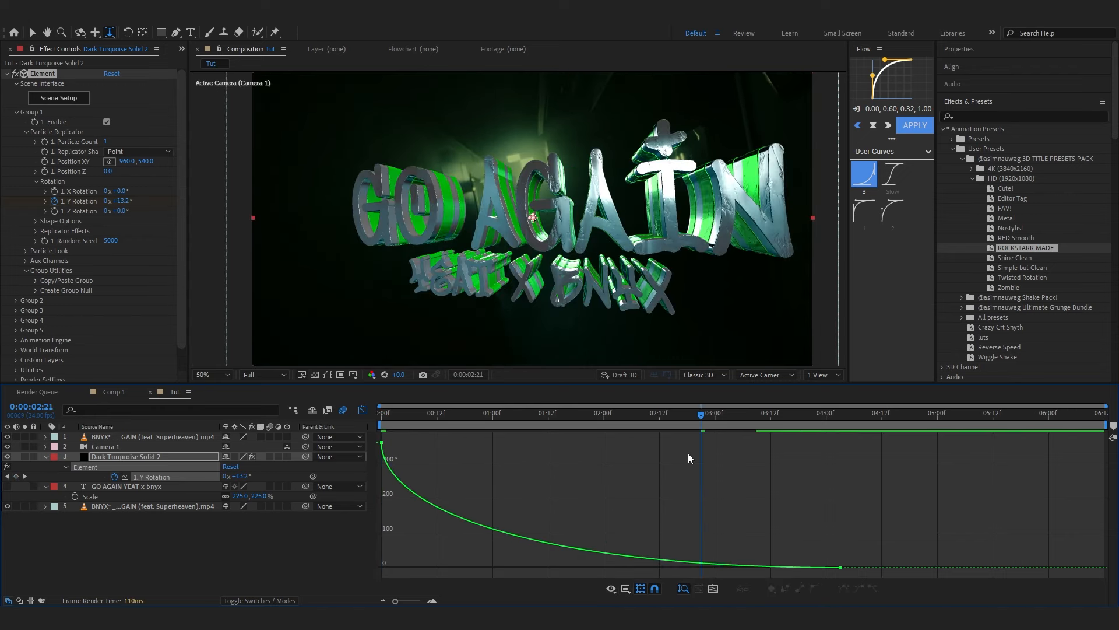
pyautogui.moveTo(846, 483); pyautogui.dragTo(464, 551)
pyautogui.moveTo(545, 567); pyautogui.dragTo(435, 567)
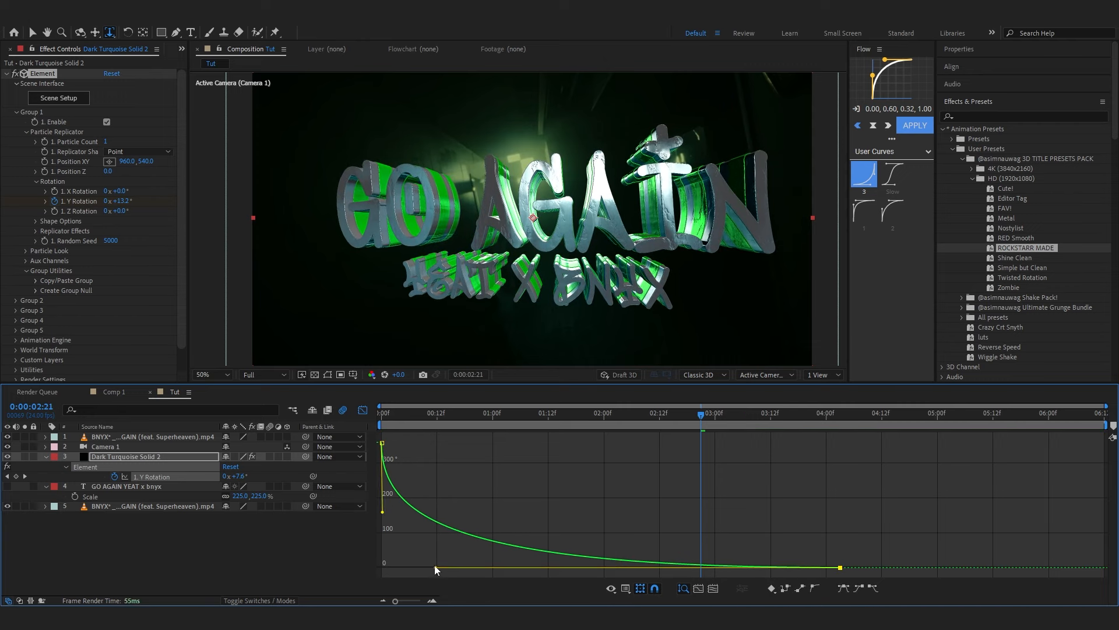
pyautogui.press('space')
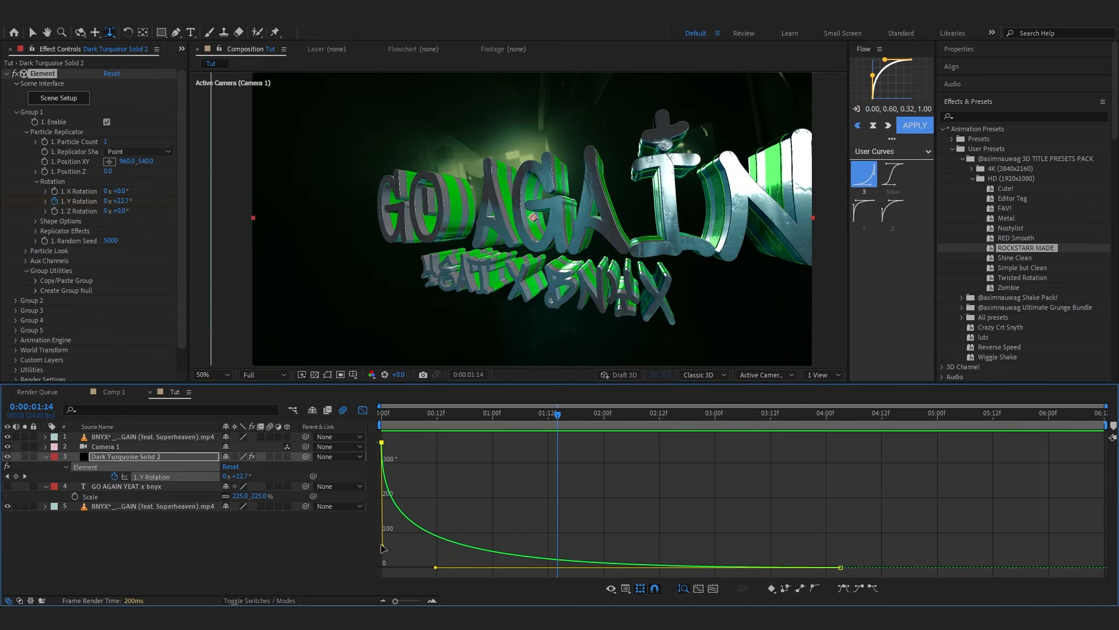
# Step: Try pulling the first Y Rotation keyframe's handle below zero so the title overshoots, preview variations, and undo the last adjustment
pyautogui.moveTo(384, 551)
pyautogui.mouseDown()
pyautogui.moveTo(386, 563)
pyautogui.moveTo(403, 557)
pyautogui.mouseUp()
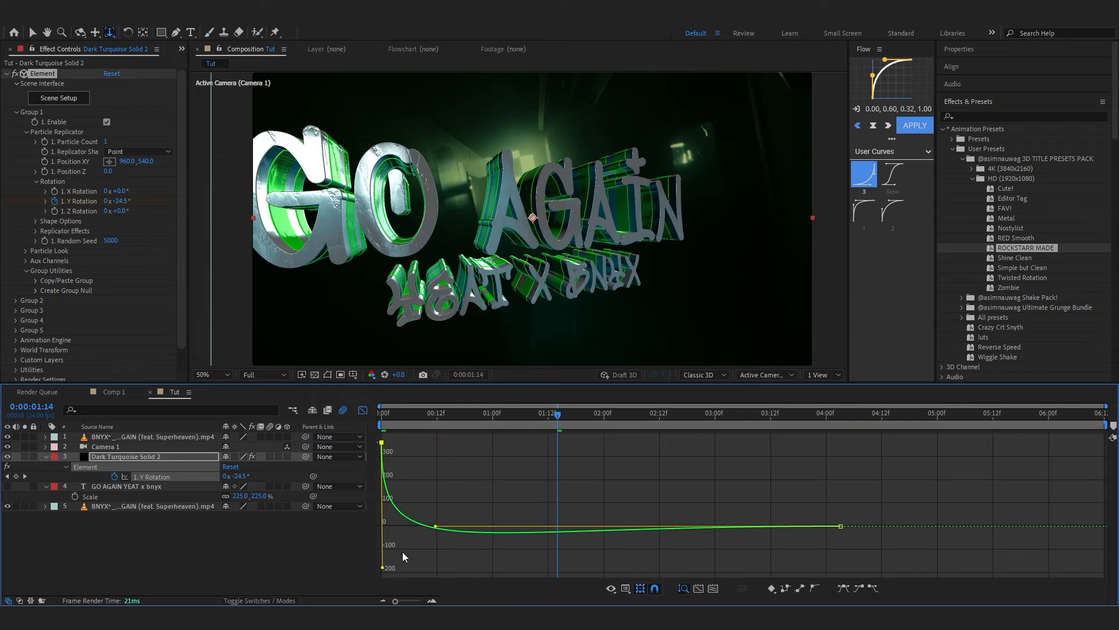
pyautogui.press('space')
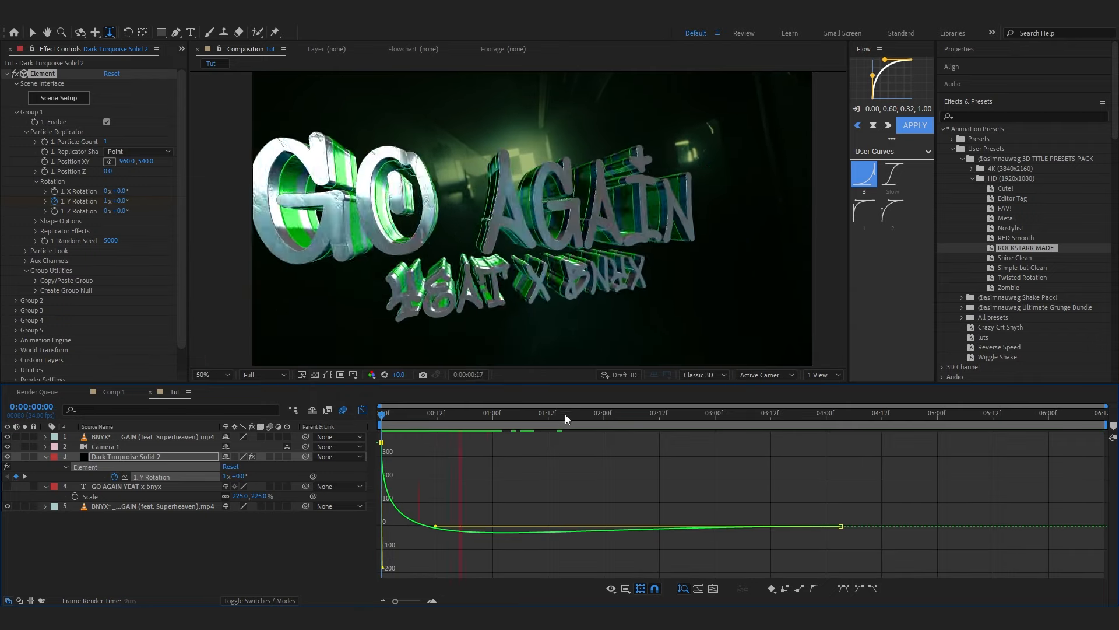
pyautogui.press('space')
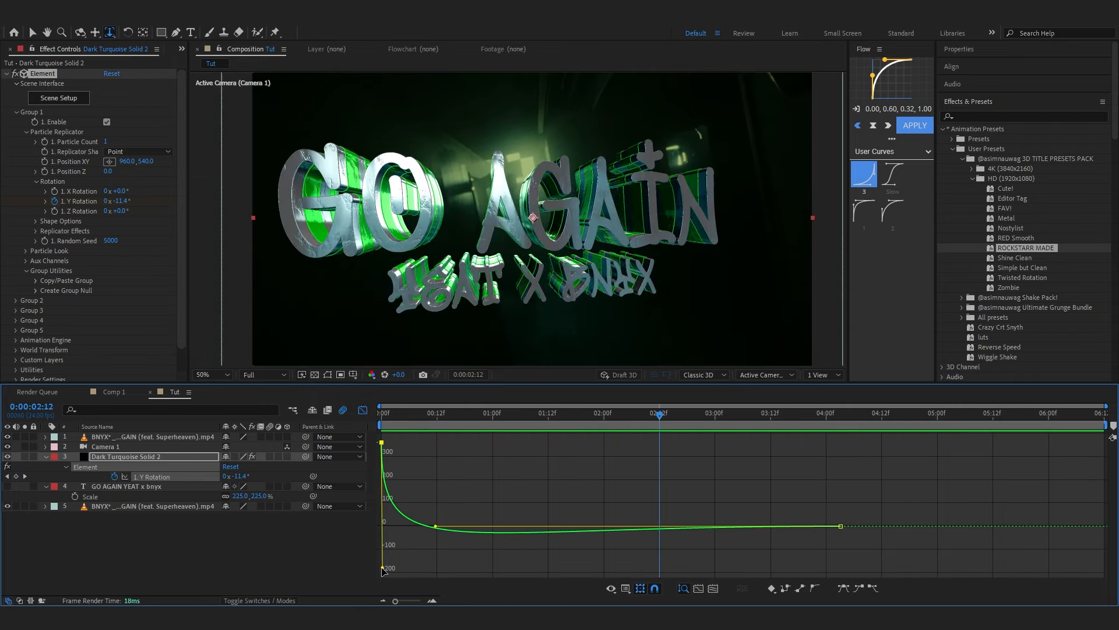
pyautogui.moveTo(382, 568); pyautogui.dragTo(373, 551)
pyautogui.press('Home')
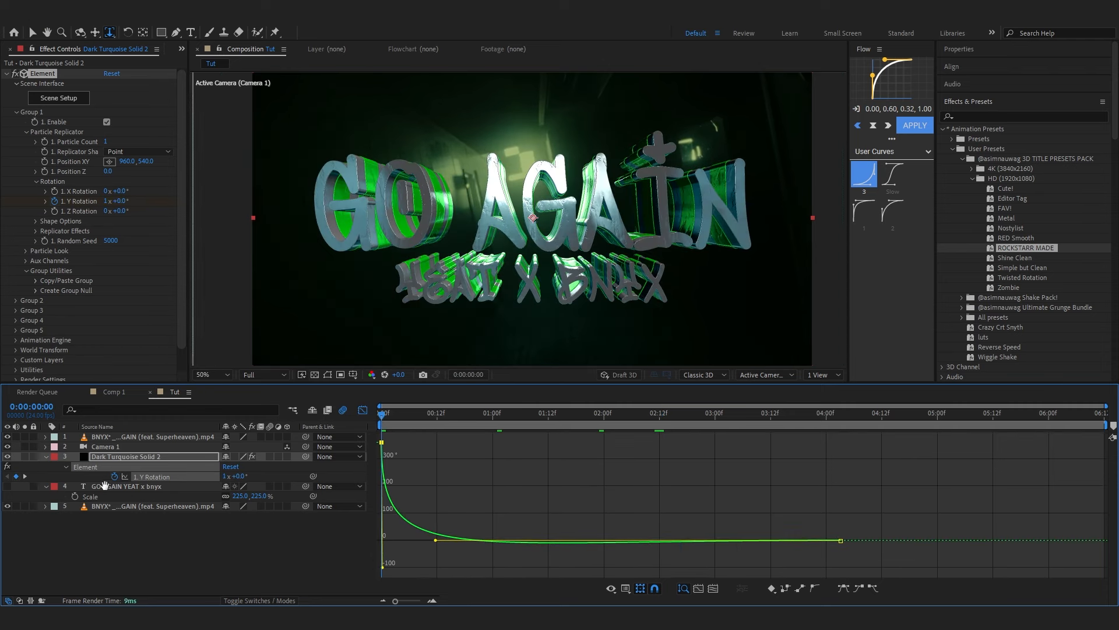
pyautogui.press('space')
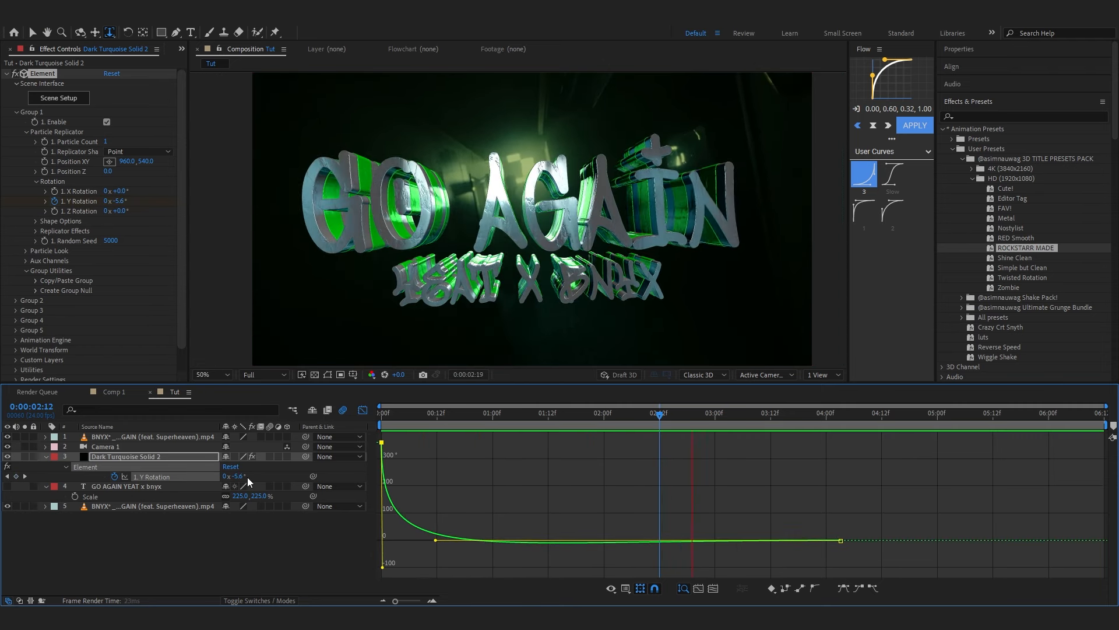
pyautogui.press('space')
pyautogui.press('z')
pyautogui.press('v')
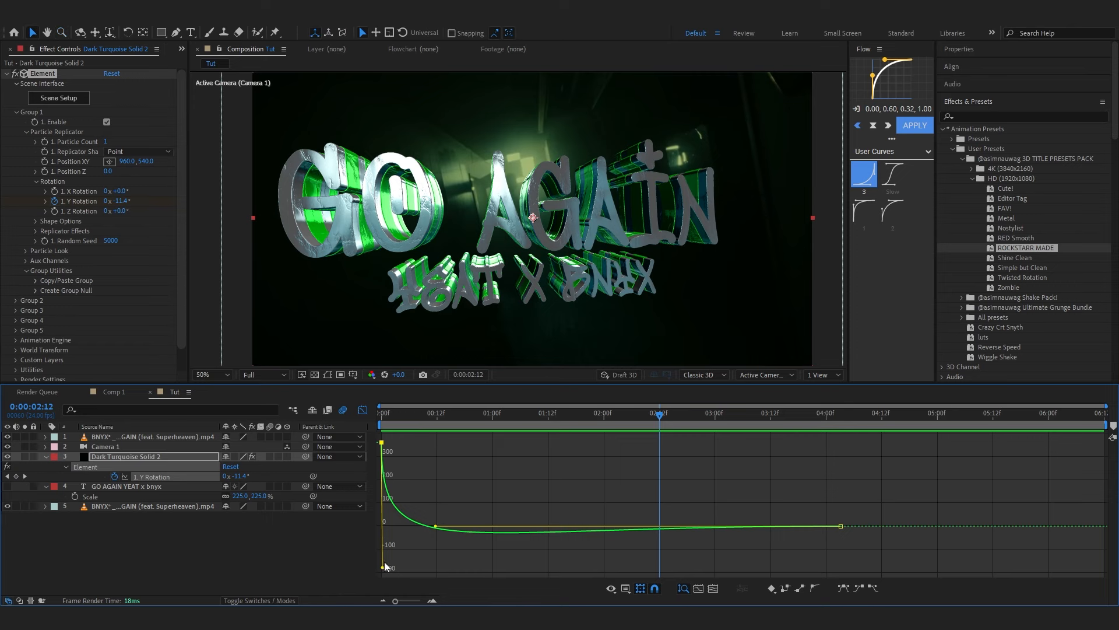
# Step: Raise the first Y Rotation keyframe's handle to about 100 degrees, close the graph editor, and preview the spin from the start
pyautogui.moveTo(383, 568); pyautogui.dragTo(351, 504)
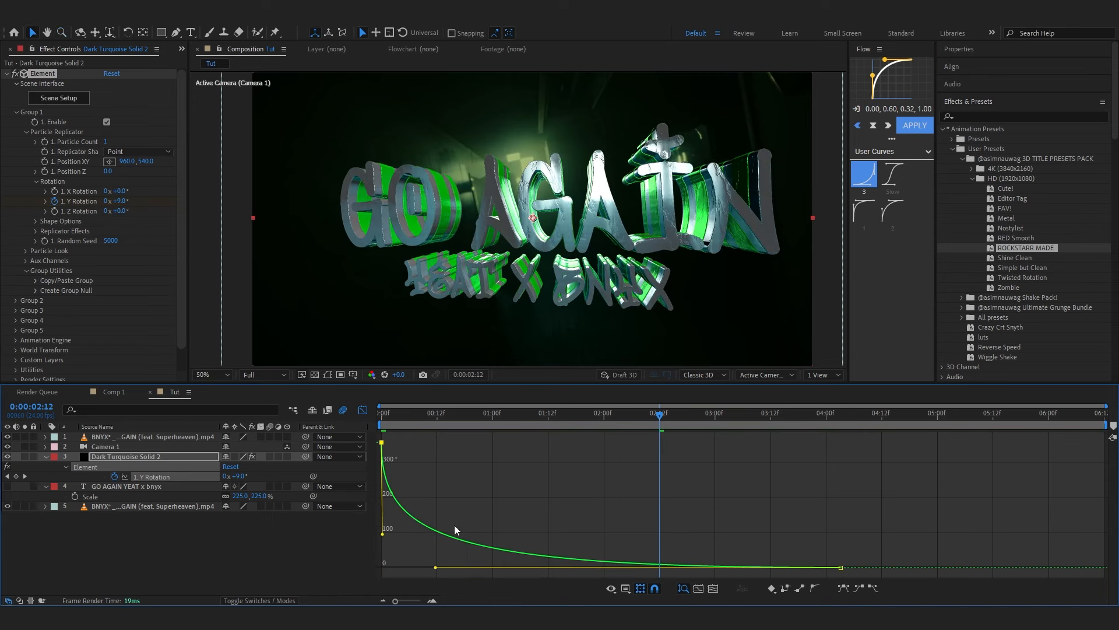
pyautogui.press('Home')
pyautogui.press('h')
pyautogui.hotkey('shift', 'F3')
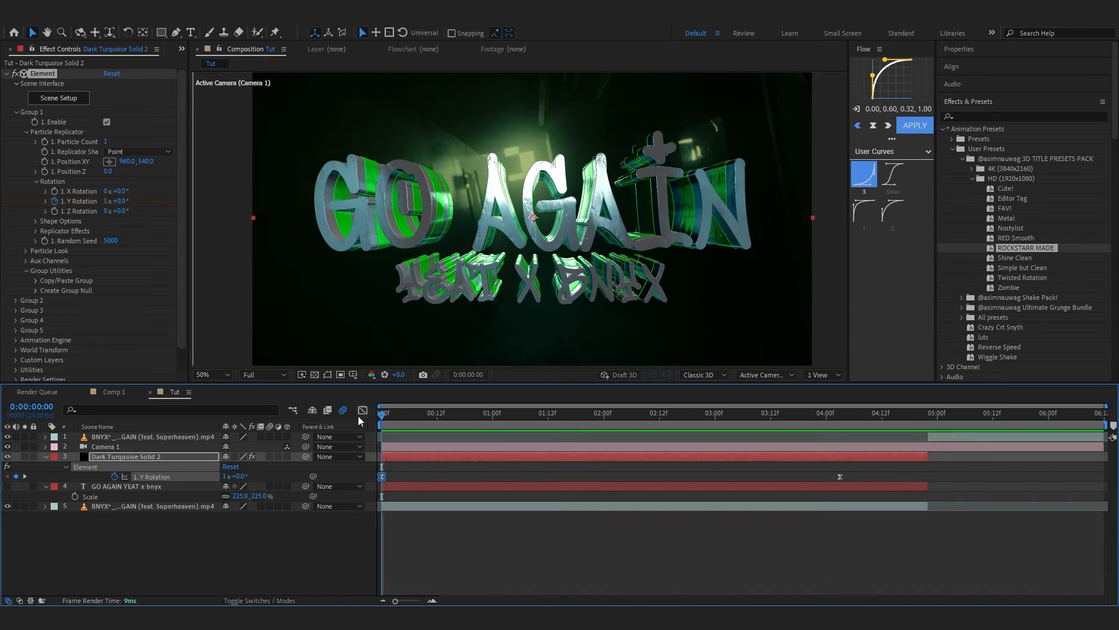
pyautogui.press('v')
pyautogui.press('space')
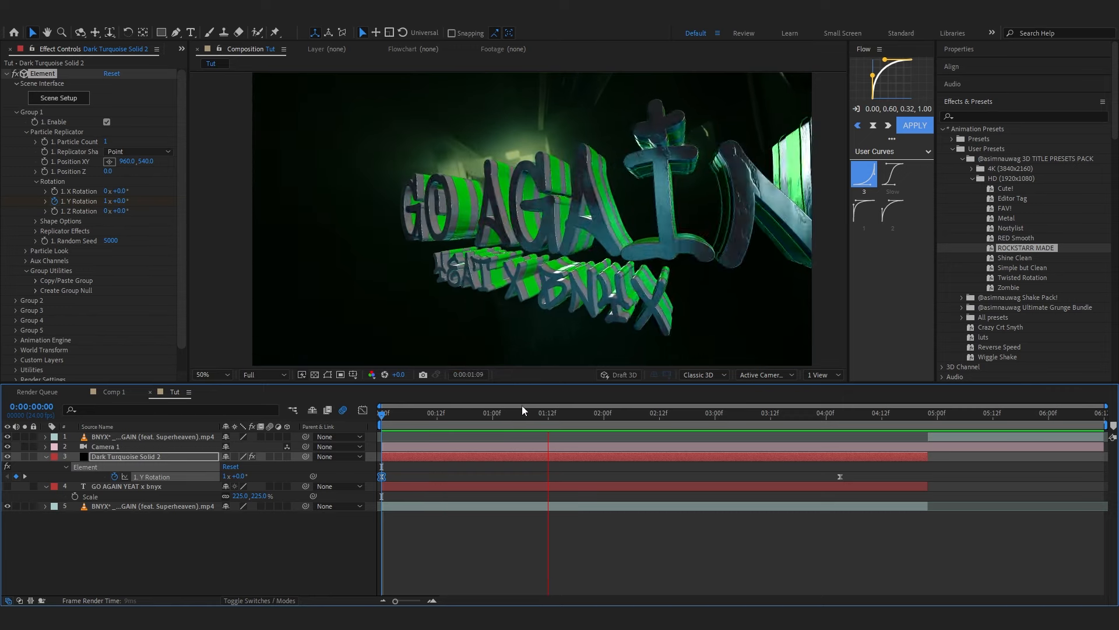
pyautogui.press('space')
# Step: Keyframe Group 1's Particle Size, move that keyframe to about 2:11, and set Particle Size to 0 at the first frame
pyautogui.click(26, 255)
pyautogui.click(25, 251)
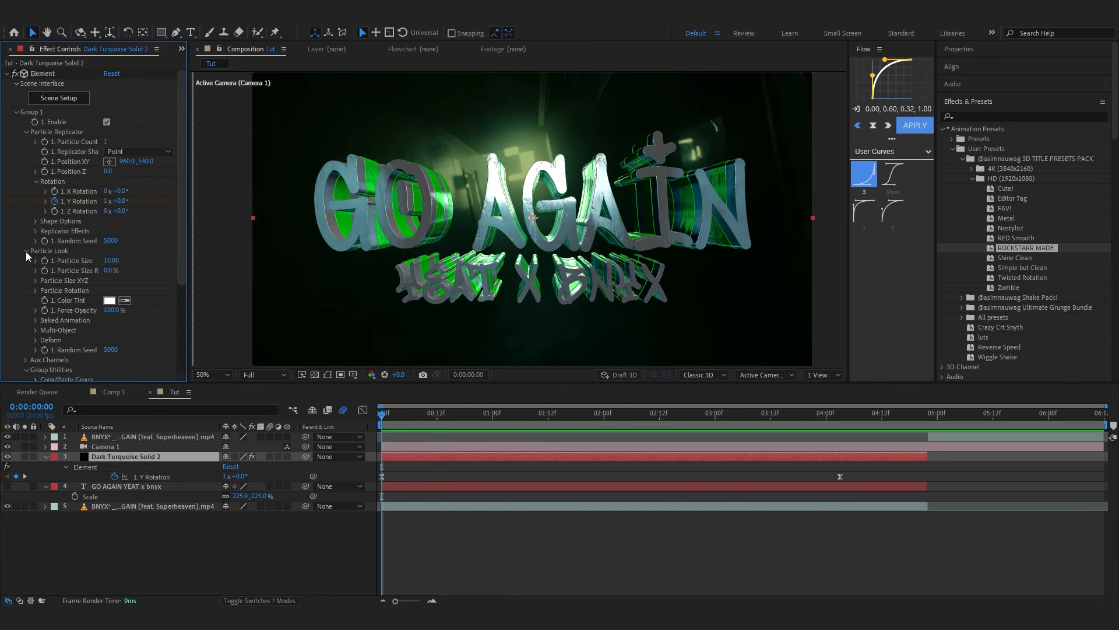
pyautogui.click(42, 261)
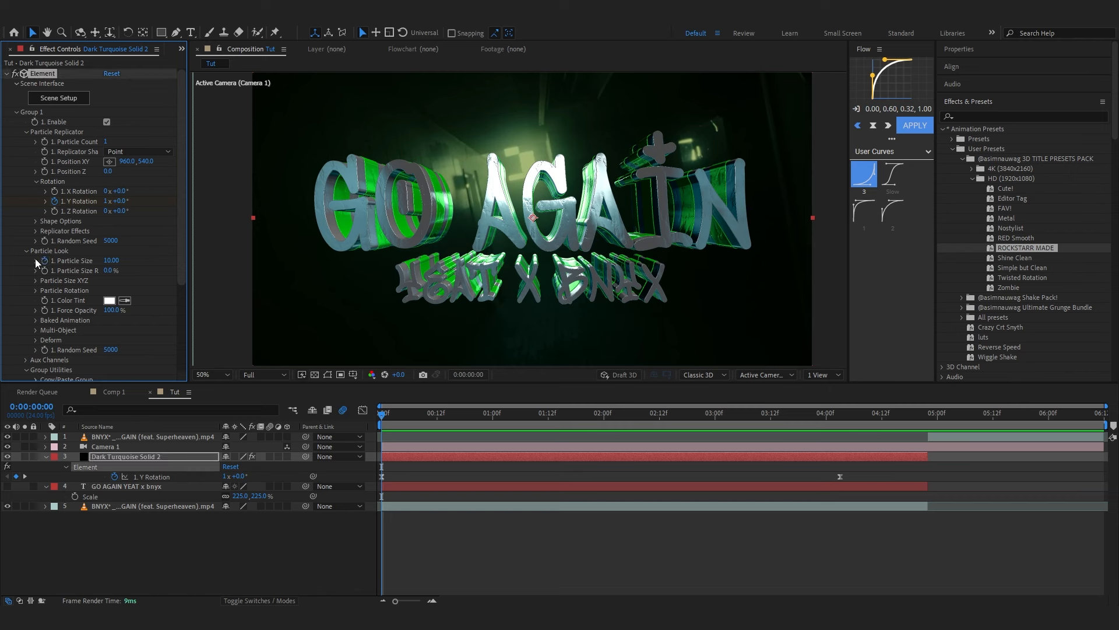
pyautogui.press('u')
pyautogui.moveTo(383, 489); pyautogui.dragTo(656, 487)
pyautogui.click(231, 486)
pyautogui.write('0')
pyautogui.press('Return')
# Step: Apply Easy Ease to the Particle Size keyframes, reshape their curve to grow quickly and settle slowly, and preview the animation
pyautogui.moveTo(671, 482); pyautogui.dragTo(143, 519)
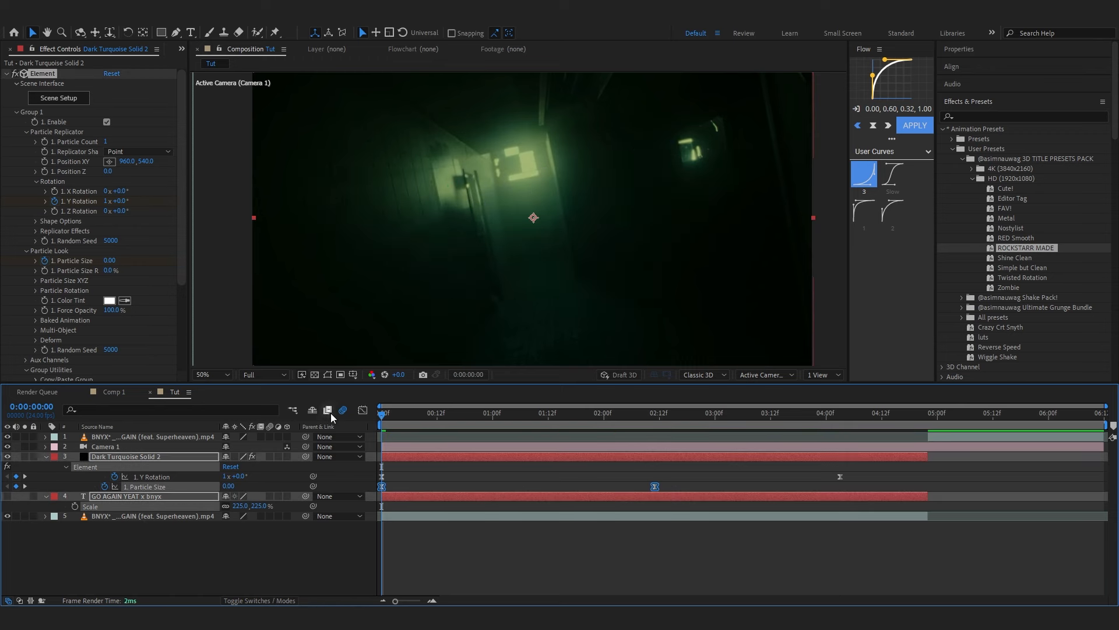
pyautogui.click(151, 487)
pyautogui.click(363, 410)
pyautogui.moveTo(426, 502); pyautogui.dragTo(374, 574)
pyautogui.moveTo(473, 568); pyautogui.dragTo(116, 480)
pyautogui.moveTo(115, 480); pyautogui.dragTo(115, 478)
pyautogui.press('space')
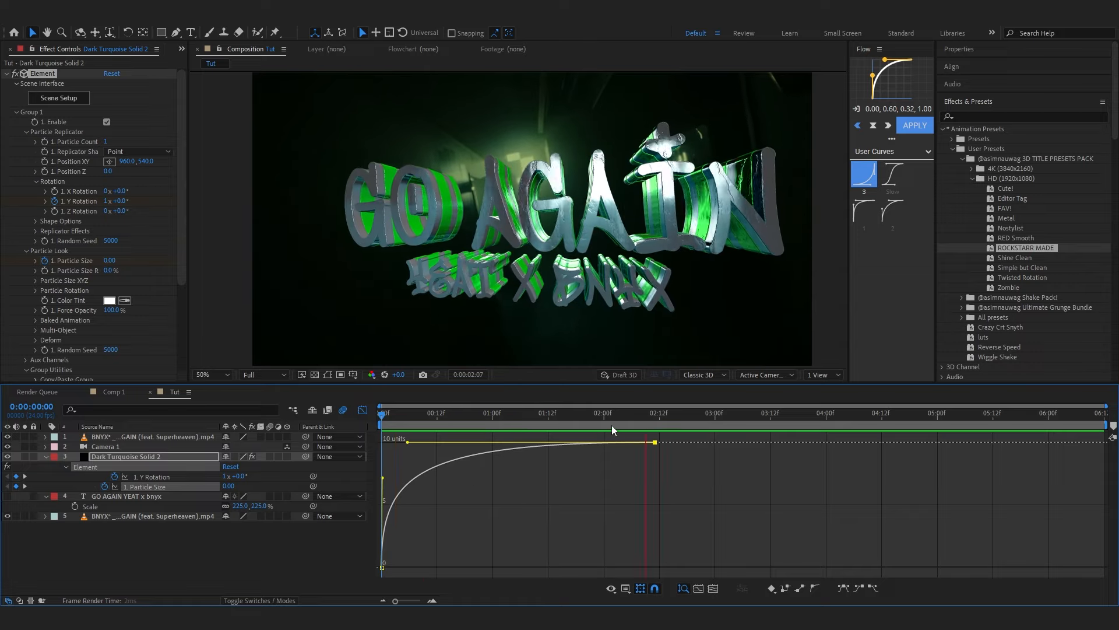
pyautogui.click(362, 410)
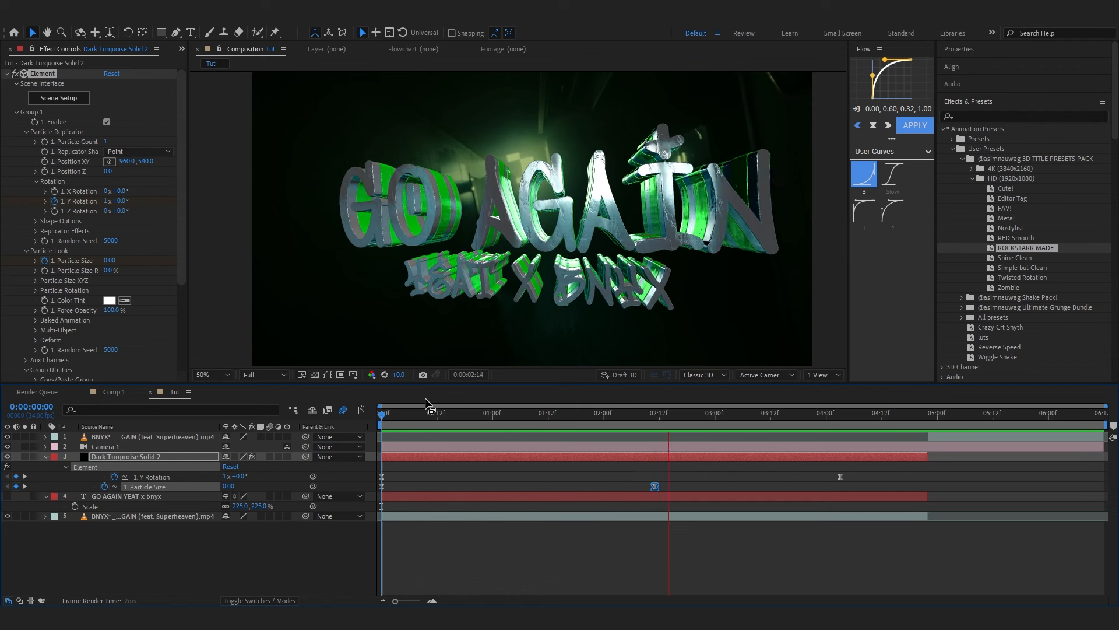
pyautogui.press('space')
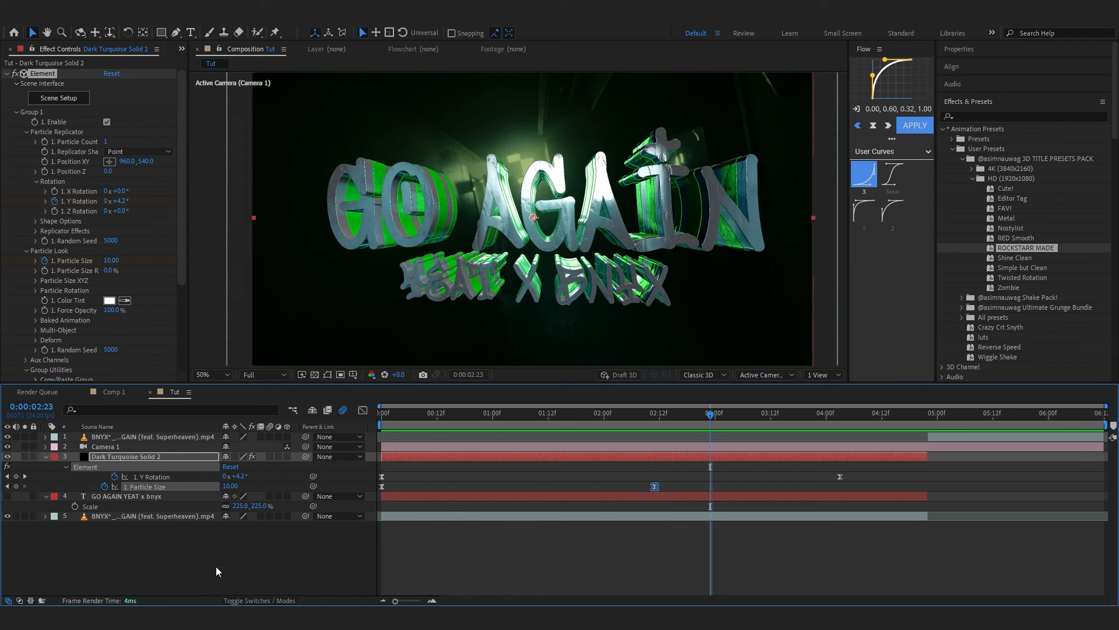
# Step: Enable the Twist deformation in the Deform settings of Group 1's Particle Look
pyautogui.scroll(-2, 24, 251)
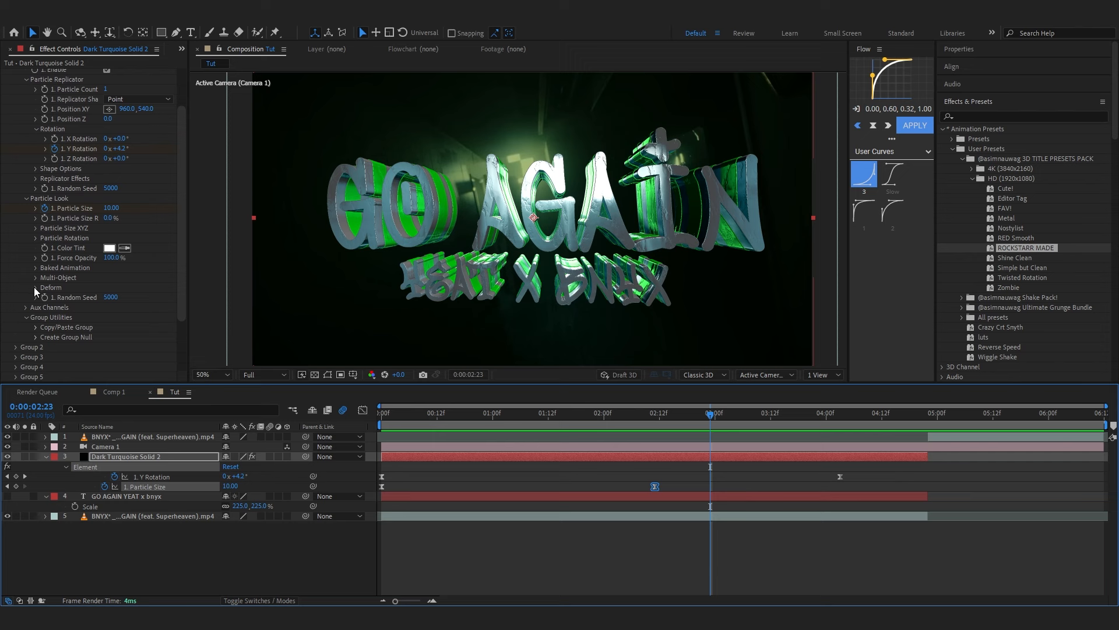
pyautogui.click(36, 287)
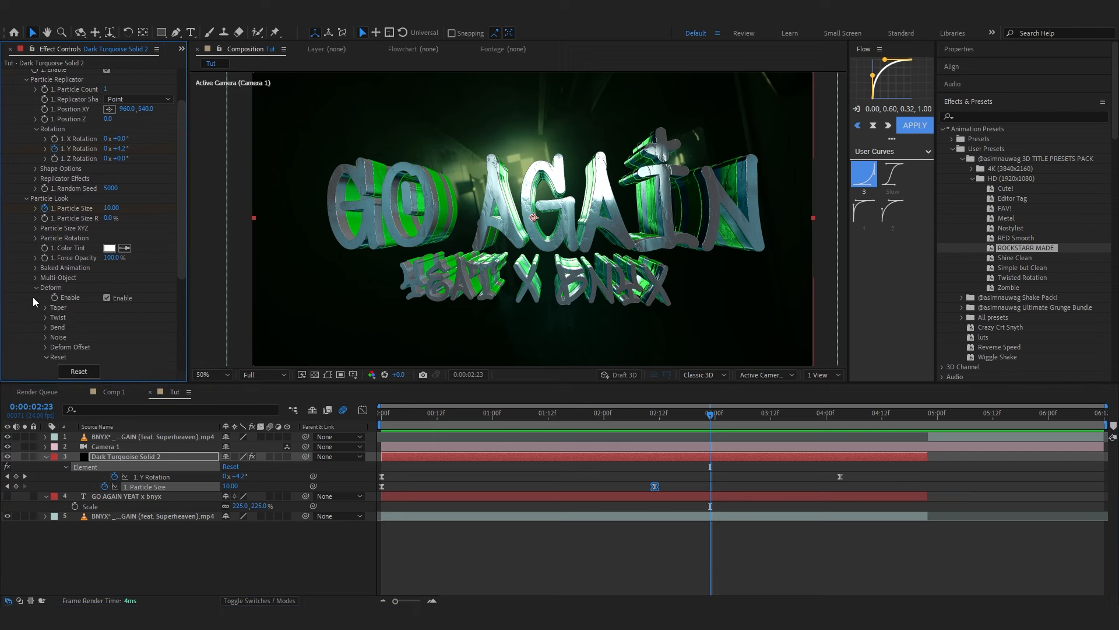
pyautogui.scroll(-3, 32, 296)
pyautogui.click(45, 238)
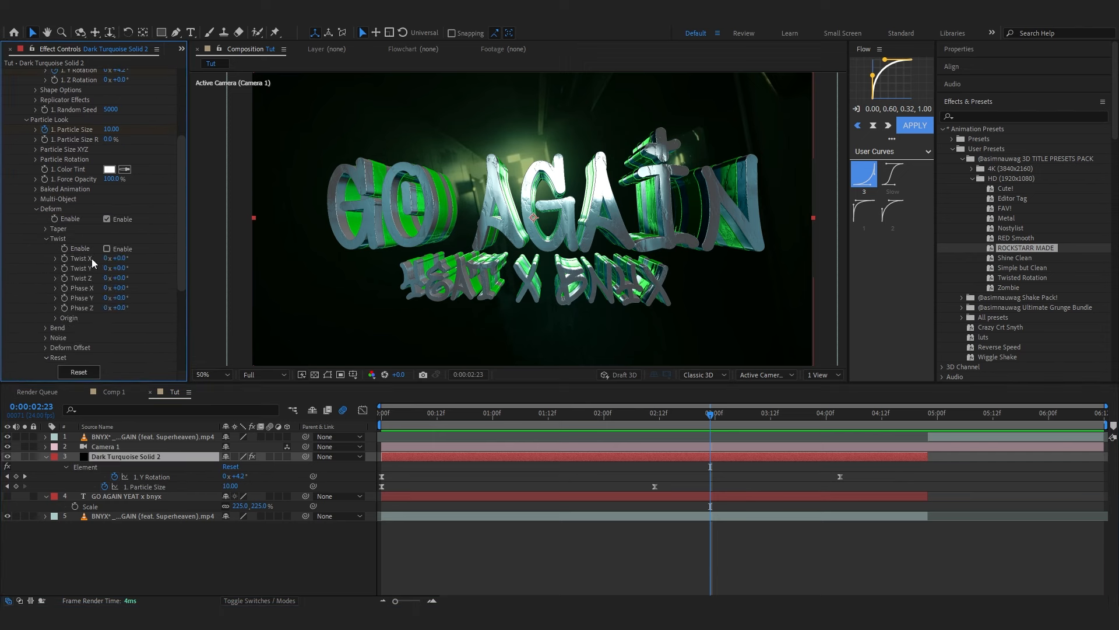
pyautogui.click(106, 249)
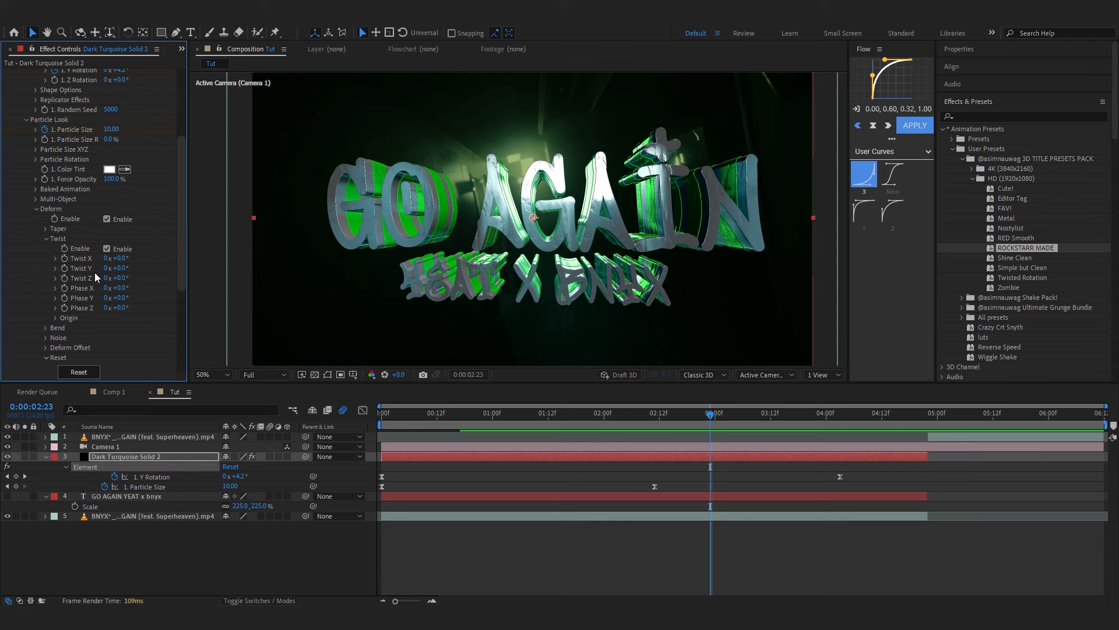
# Step: Keyframe Twist Y, move that keyframe to about 2:13, and set Twist Y to 53° at the first frame
pyautogui.click(66, 268)
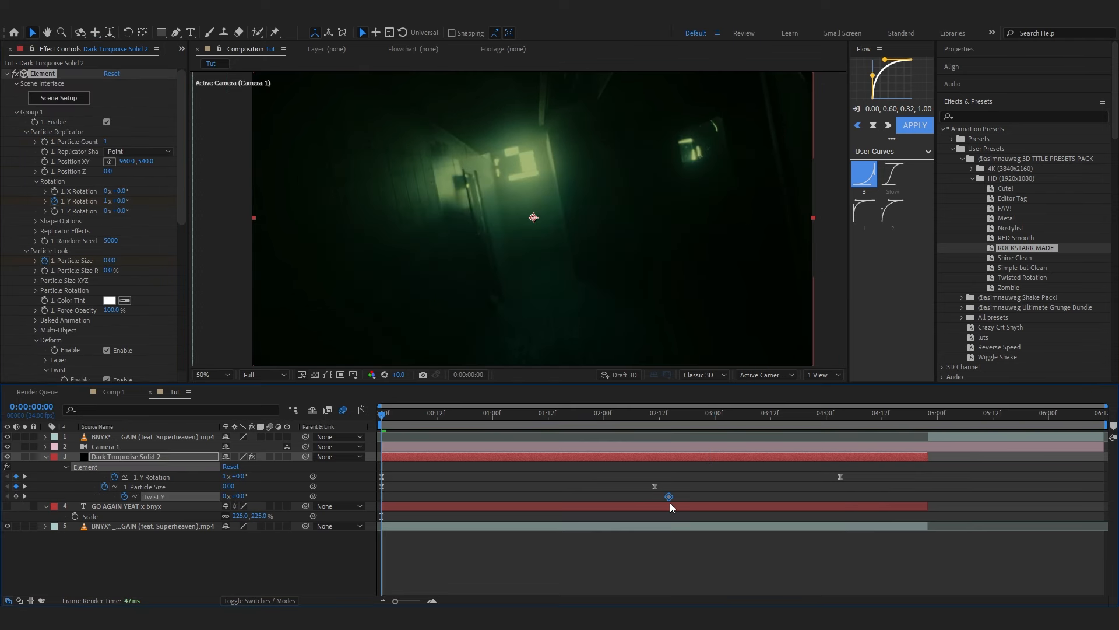
pyautogui.moveTo(670, 502); pyautogui.dragTo(664, 506)
pyautogui.click(240, 496)
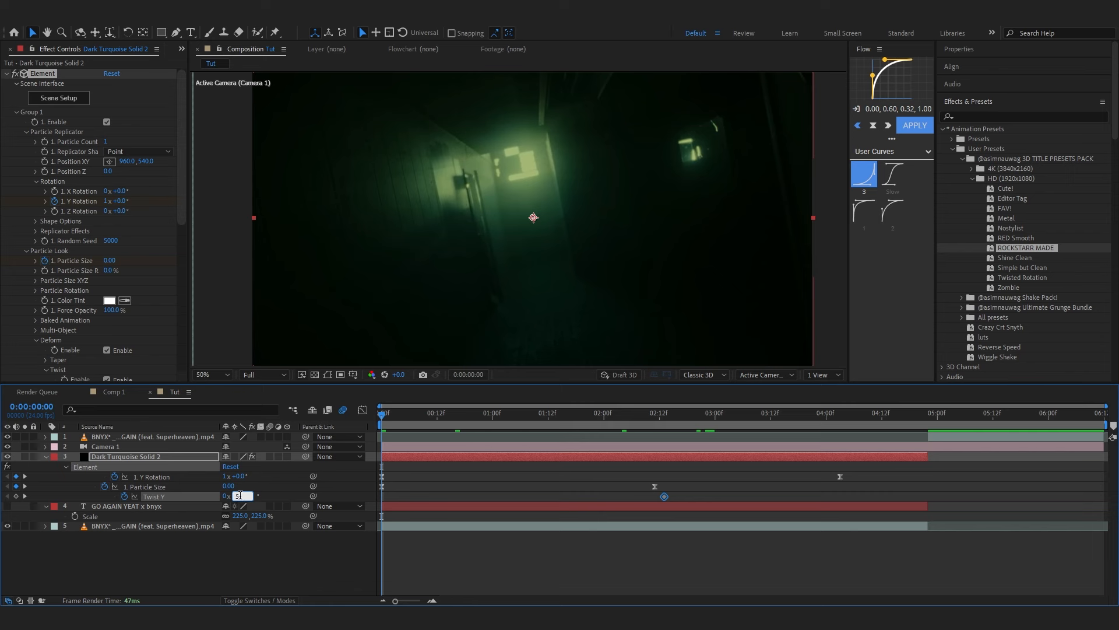
pyautogui.write('53')
# Step: Apply Easy Ease to the Twist Y keyframes, reshape their curve to untwist quickly and settle slowly, and preview the animation
pyautogui.moveTo(721, 493); pyautogui.dragTo(338, 515)
pyautogui.press('F9')
pyautogui.click(362, 410)
pyautogui.moveTo(423, 440); pyautogui.dragTo(376, 505)
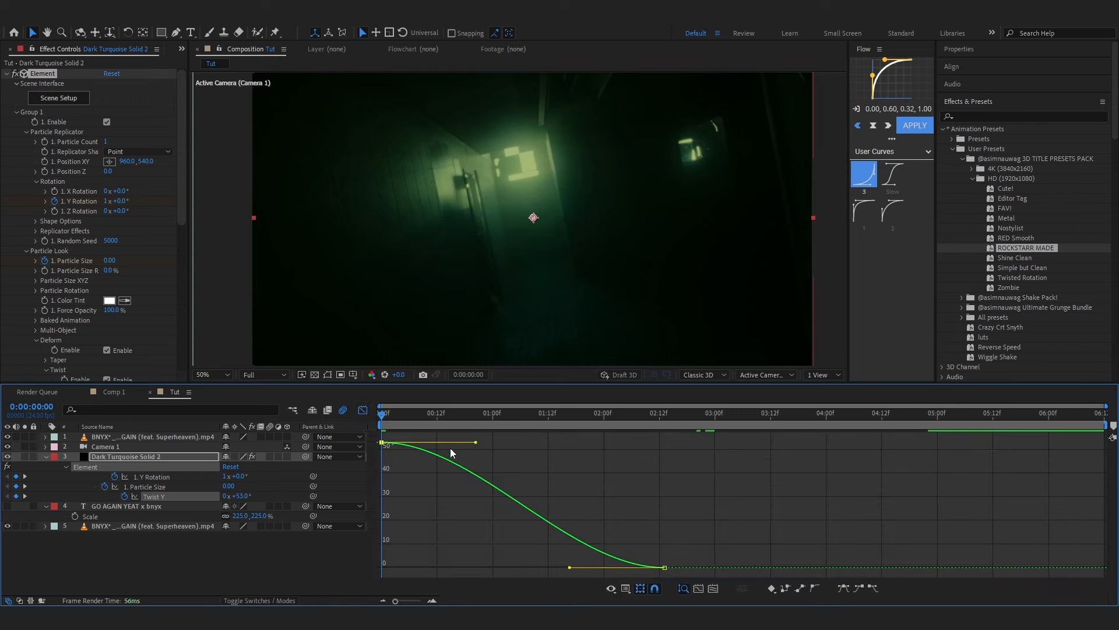
pyautogui.moveTo(478, 441); pyautogui.dragTo(337, 500)
pyautogui.hotkey('shift', 'F3')
pyautogui.press('space')
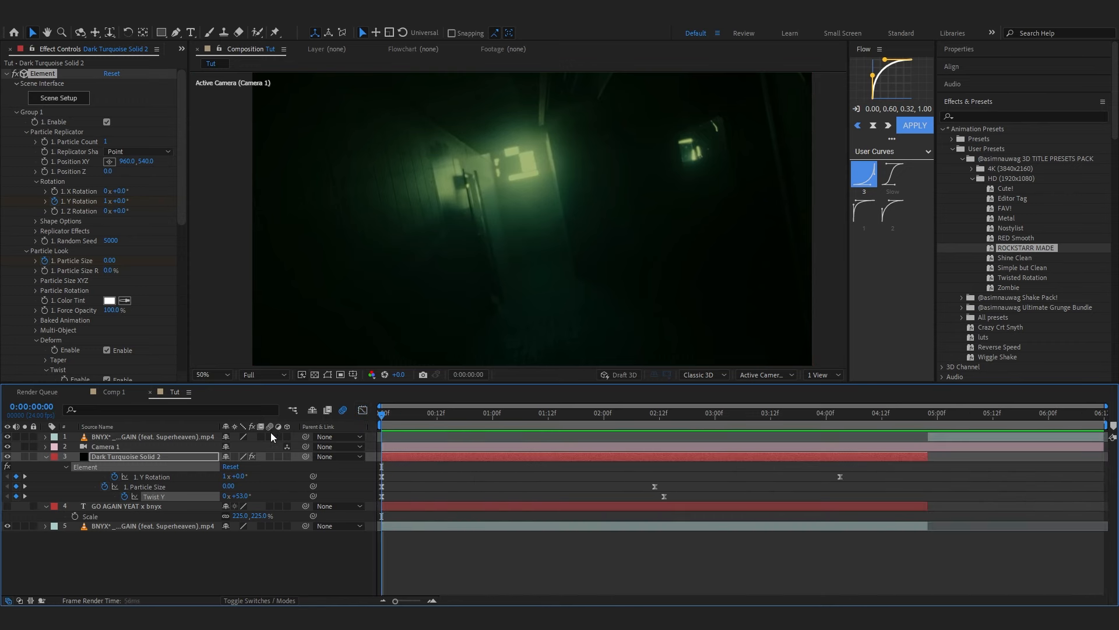
pyautogui.moveTo(534, 435); pyautogui.dragTo(313, 536)
pyautogui.press('space')
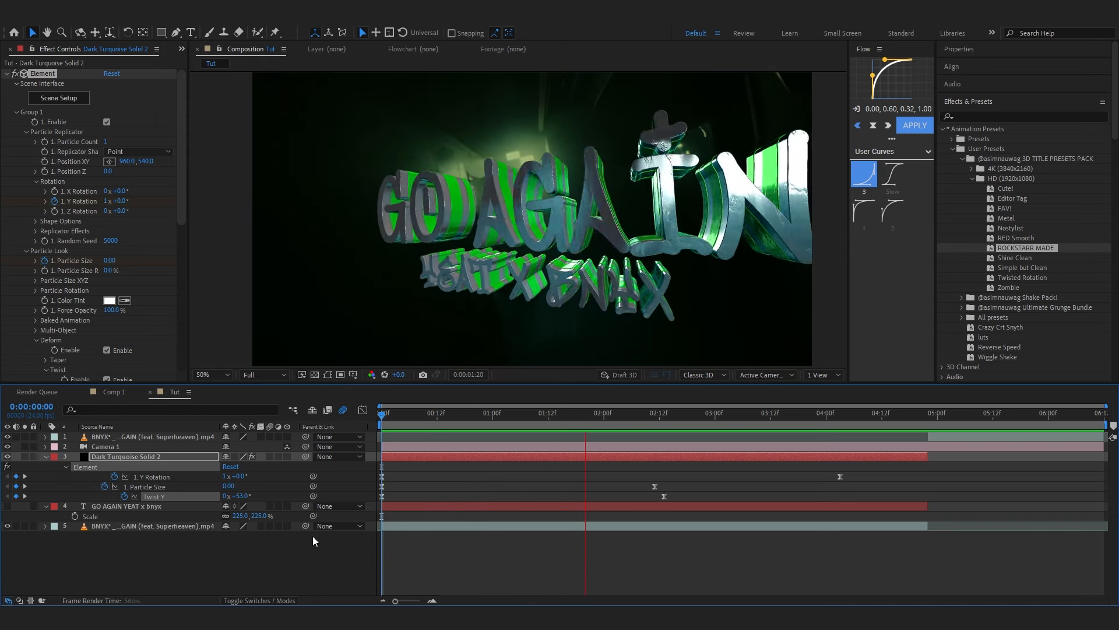
pyautogui.press('space')
# Step: Try dollying the camera back from the title, and undo the camera move
pyautogui.click(110, 32)
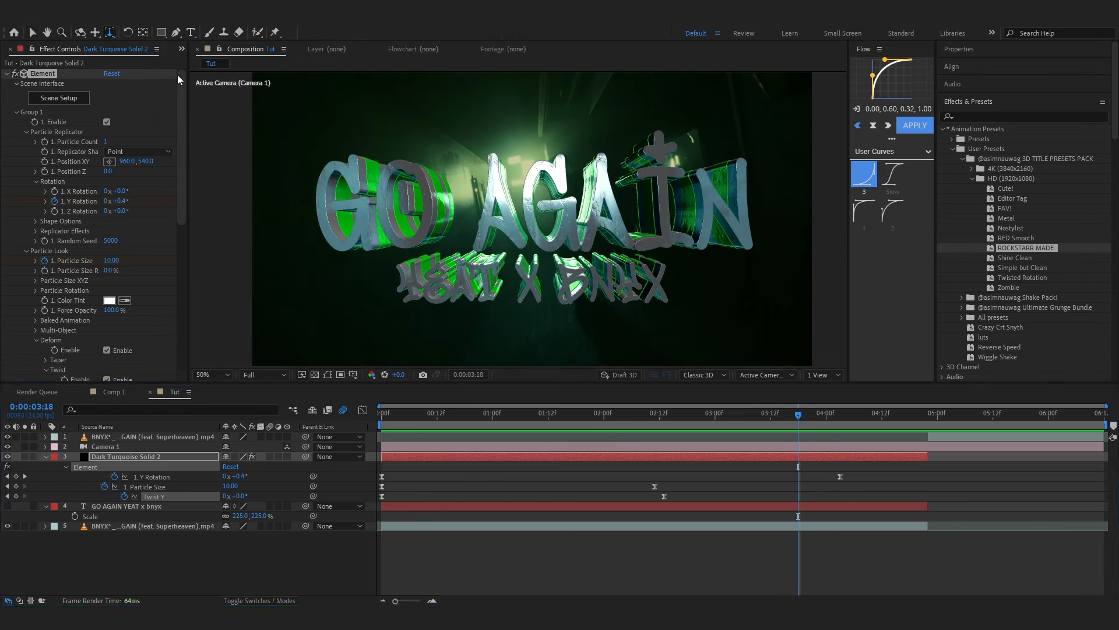
pyautogui.moveTo(472, 206); pyautogui.dragTo(473, 245)
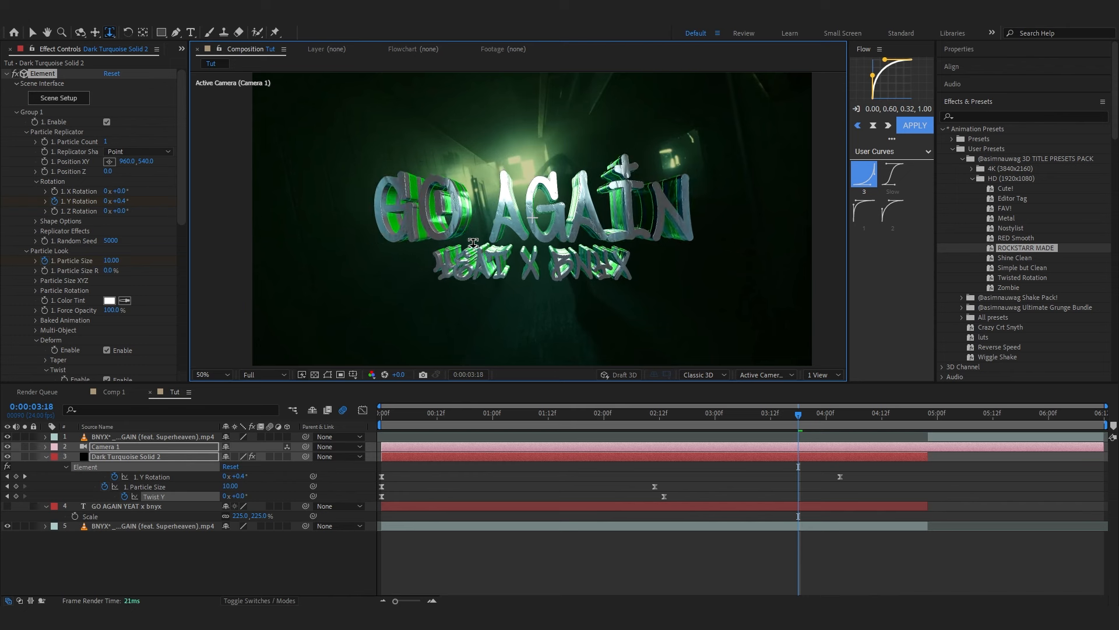
pyautogui.hotkey('ctrl', 'z')
pyautogui.hotkey('ctrl', 'z')
pyautogui.hotkey('ctrl', 'z')
# Step: Go to 2:17 and open Element's Scene Setup for the Dark Turquoise Solid 2 layer
pyautogui.moveTo(777, 415); pyautogui.dragTo(682, 415)
pyautogui.click(513, 456)
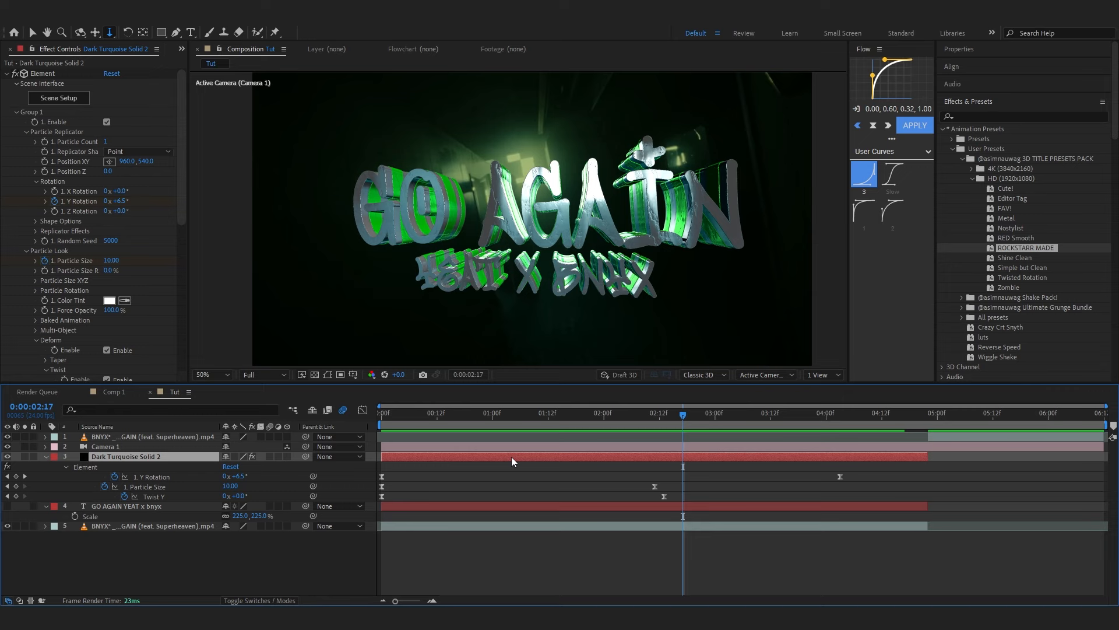
pyautogui.click(48, 110)
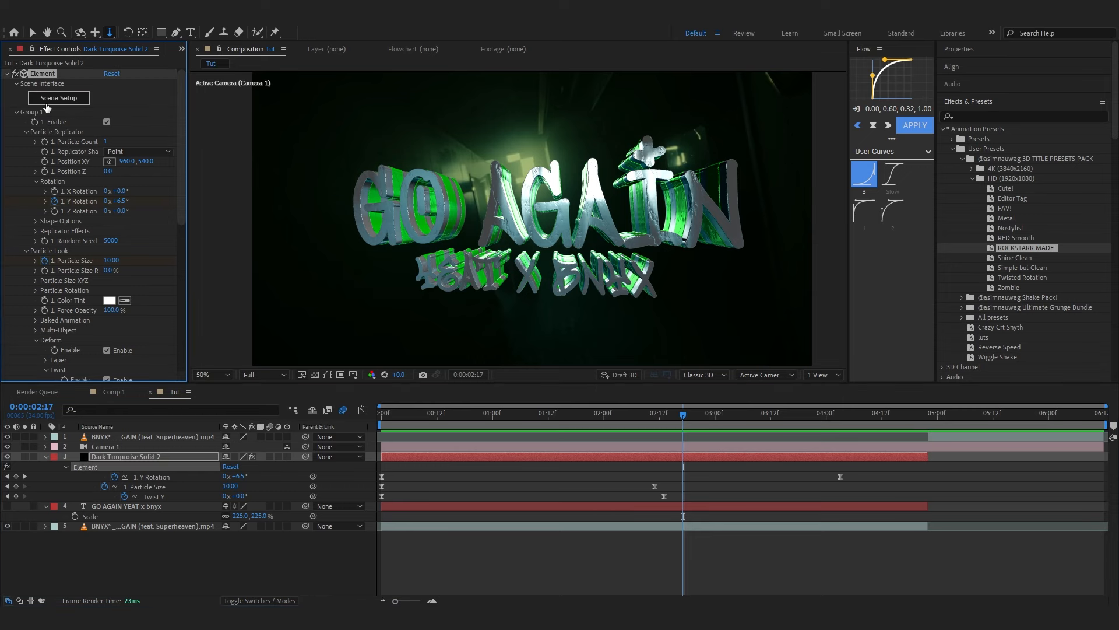
pyautogui.click(47, 103)
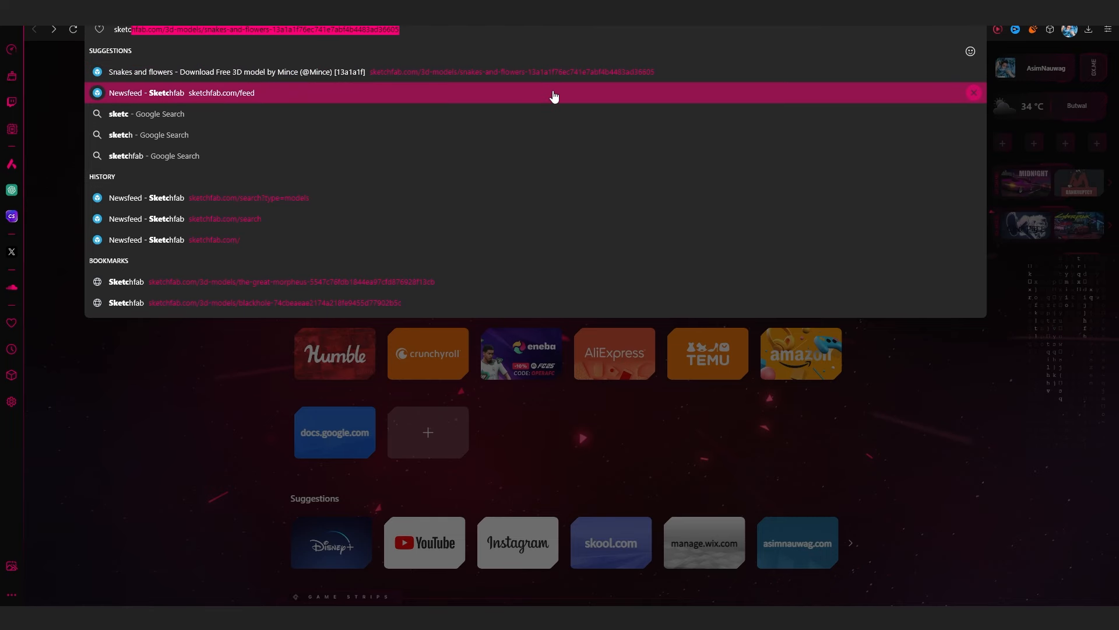
# Step: Switch to the web browser, open the Sketchfab newsfeed, and look over the page
pyautogui.click(554, 94)
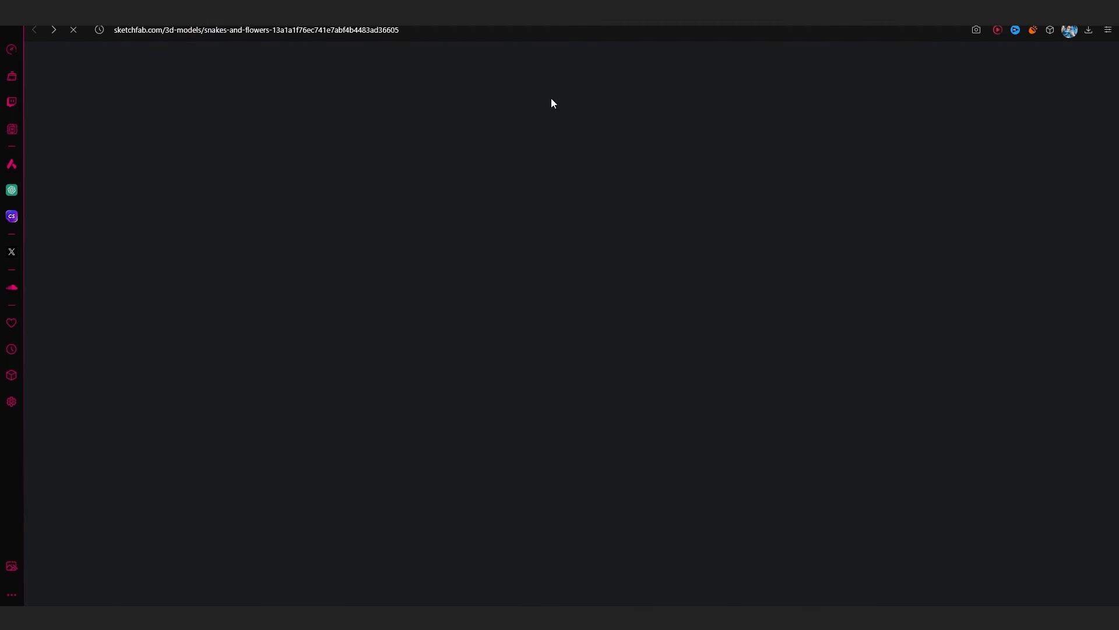
pyautogui.scroll(-1, 507, 321)
pyautogui.scroll(-2, 509, 322)
pyautogui.scroll(6, 771, 335)
pyautogui.scroll(-6, 771, 334)
pyautogui.scroll(6, 766, 364)
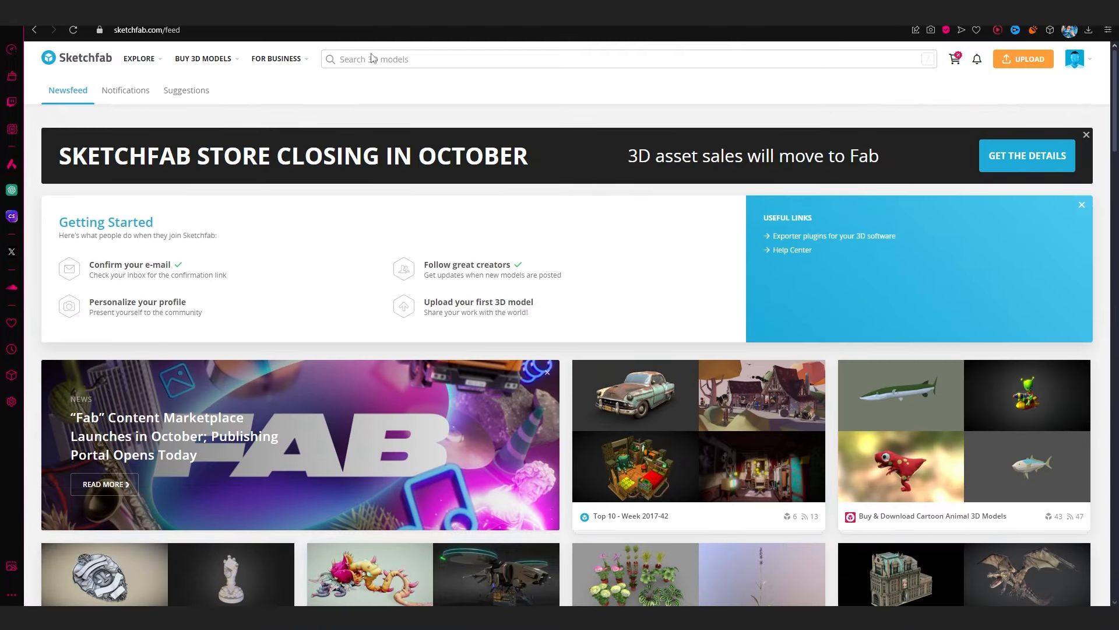
# Step: Search Sketchfab for "gun" and browse the 3D models found
pyautogui.click(380, 59)
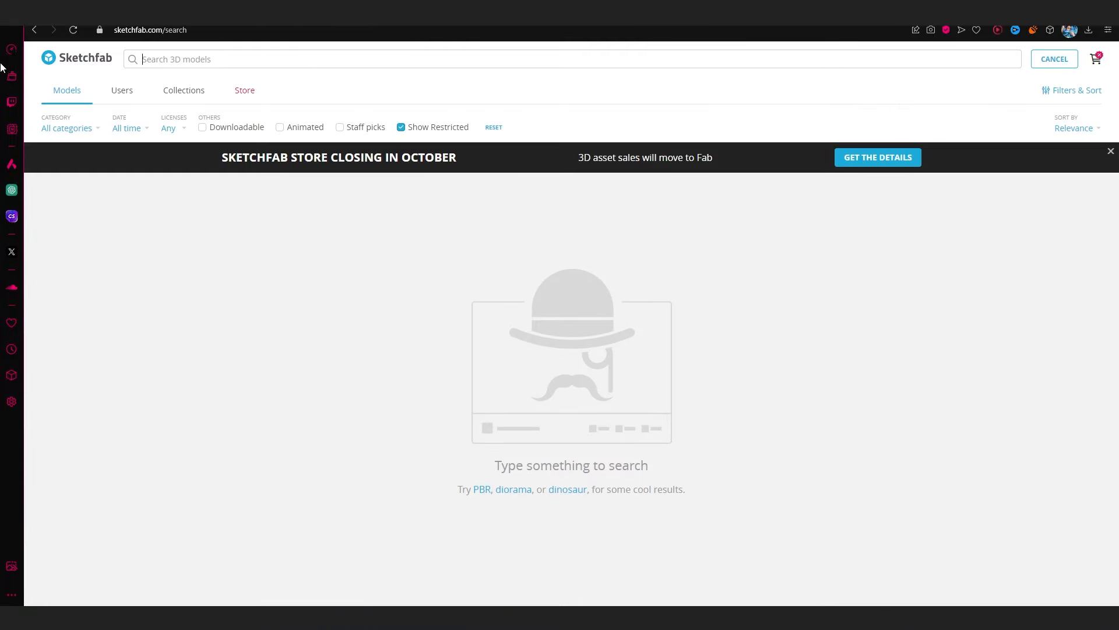
pyautogui.write('gu')
pyautogui.scroll(-5, 617, 332)
pyautogui.scroll(-5, 737, 150)
pyautogui.scroll(3, 738, 151)
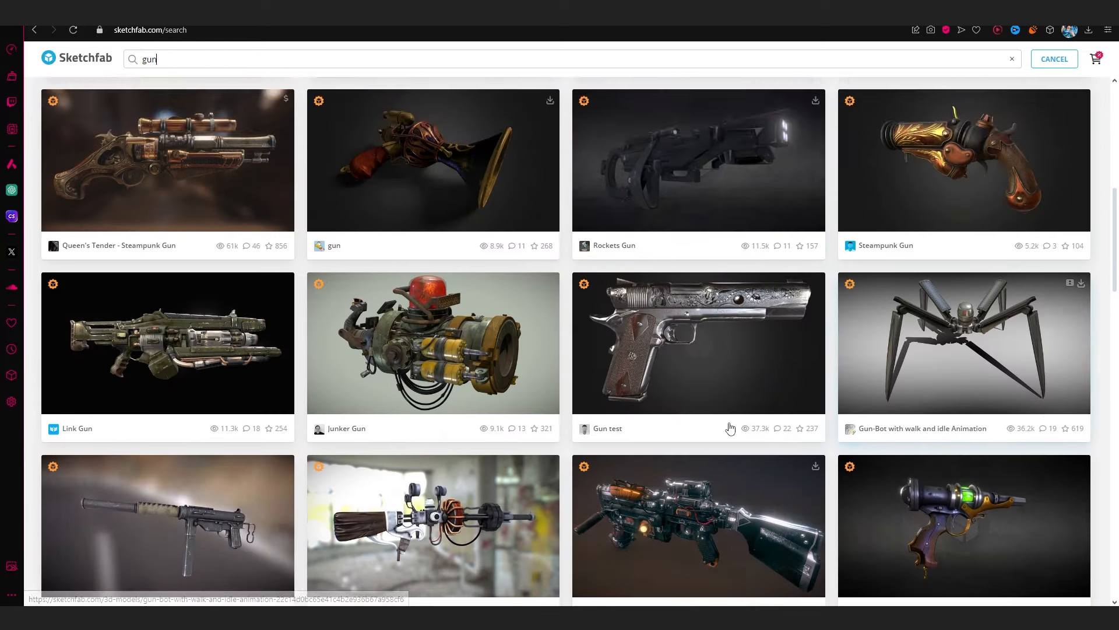
pyautogui.scroll(-10, 997, 380)
pyautogui.scroll(-11, 939, 596)
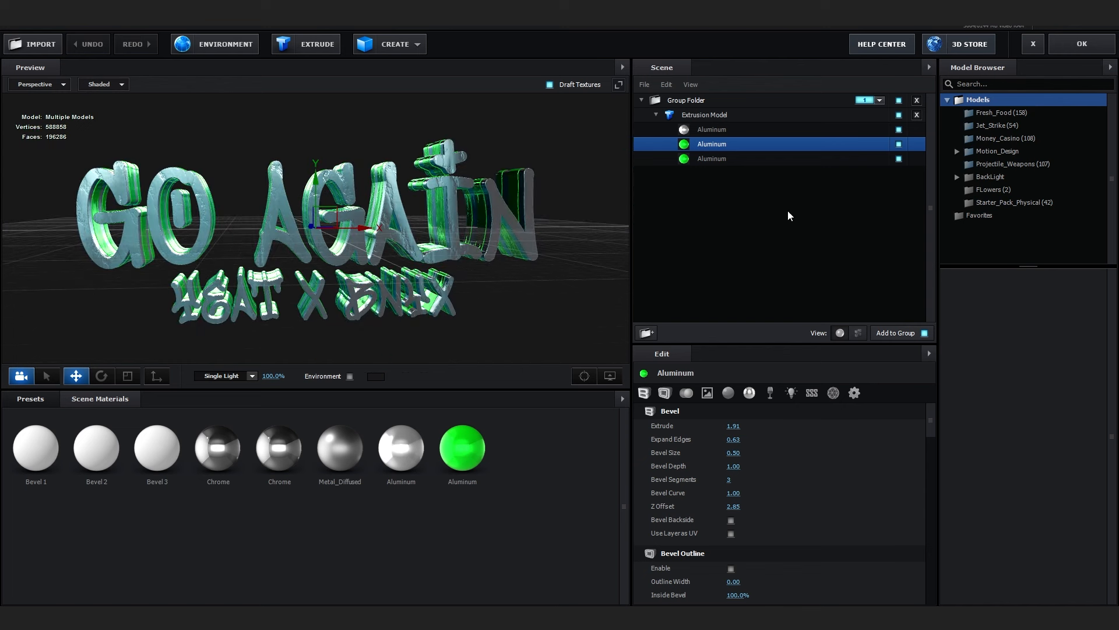
# Step: Back in Element's Scene Setup, add the flash grenade model from the Projectile_Weapons collection to the scene
pyautogui.click(1064, 163)
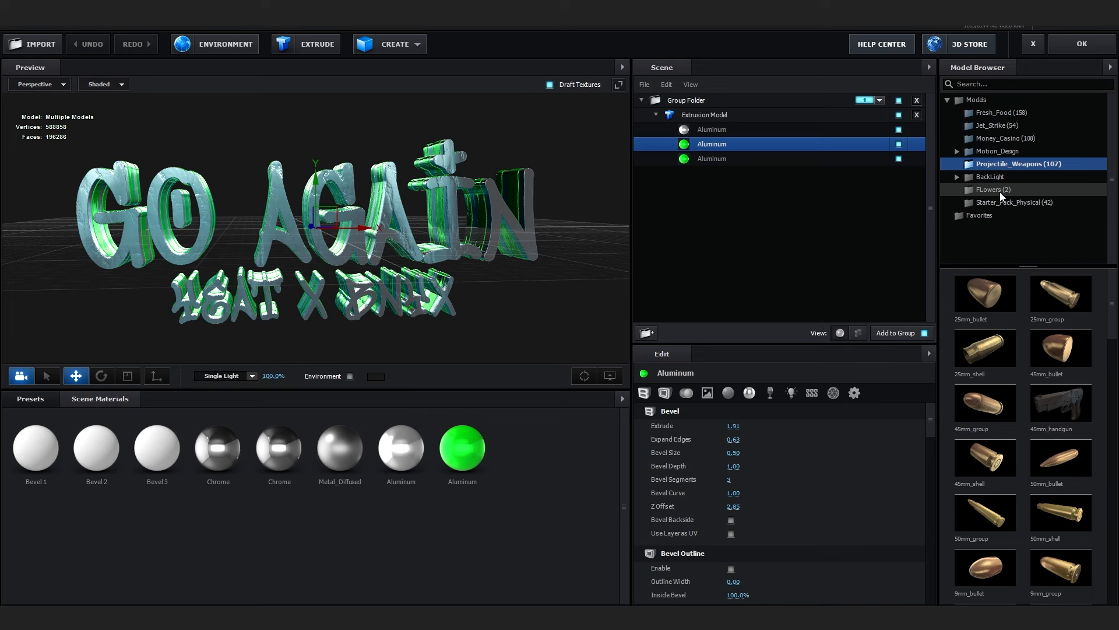
pyautogui.scroll(-5, 1067, 327)
pyautogui.scroll(3, 1067, 327)
pyautogui.scroll(-9, 1066, 315)
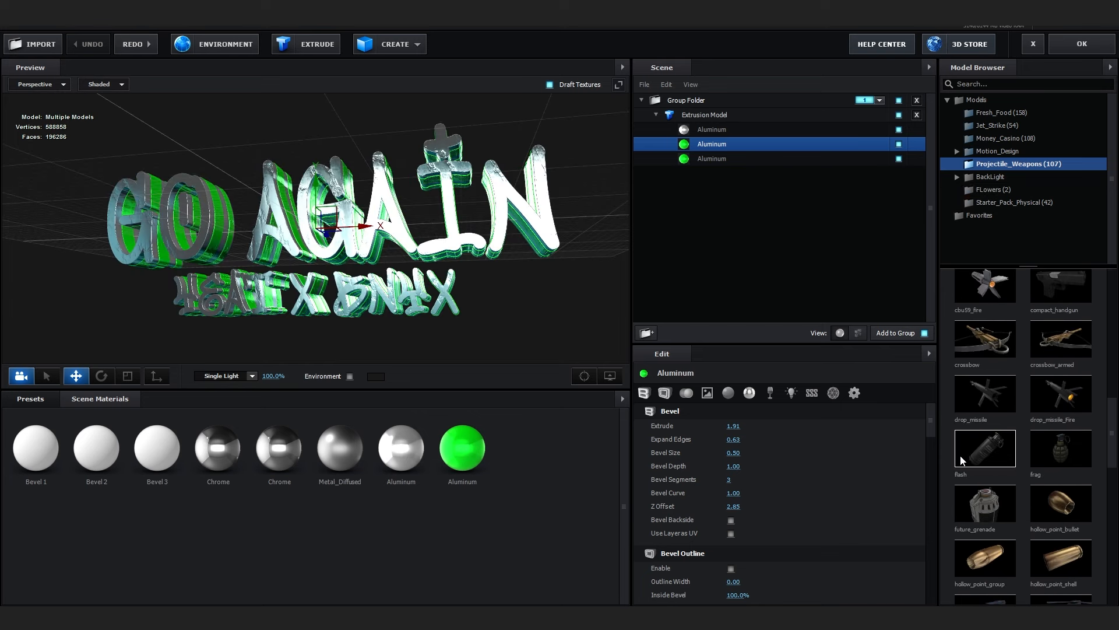
pyautogui.doubleClick(967, 454)
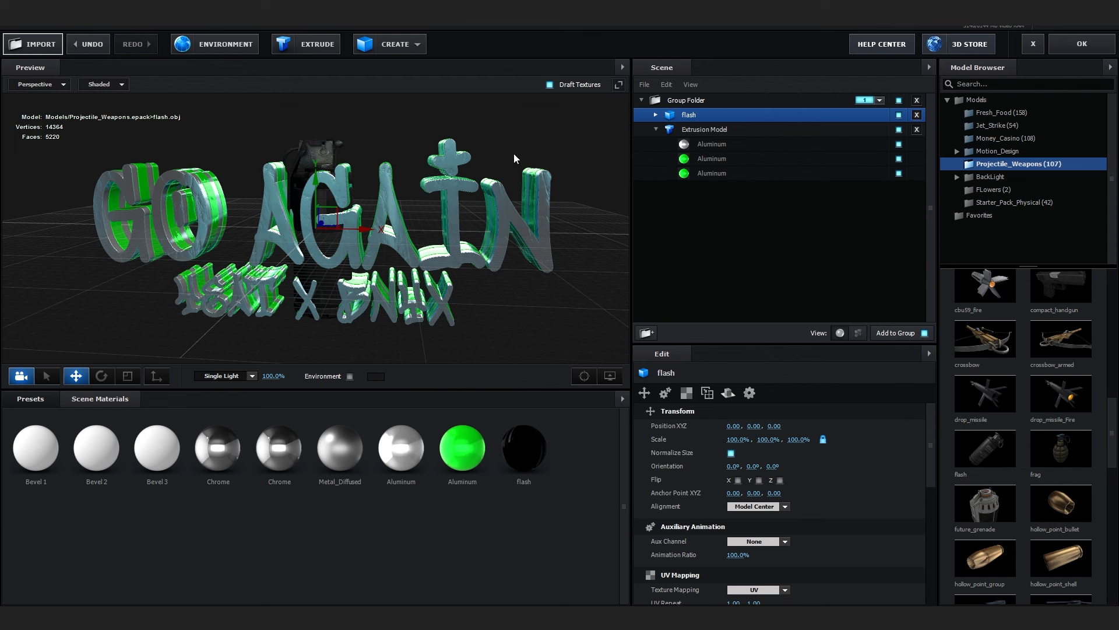
pyautogui.click(32, 44)
pyautogui.click(863, 90)
# Step: Move the flash model out of the title's Group Folder and assign it to group 2
pyautogui.moveTo(680, 120); pyautogui.dragTo(716, 300)
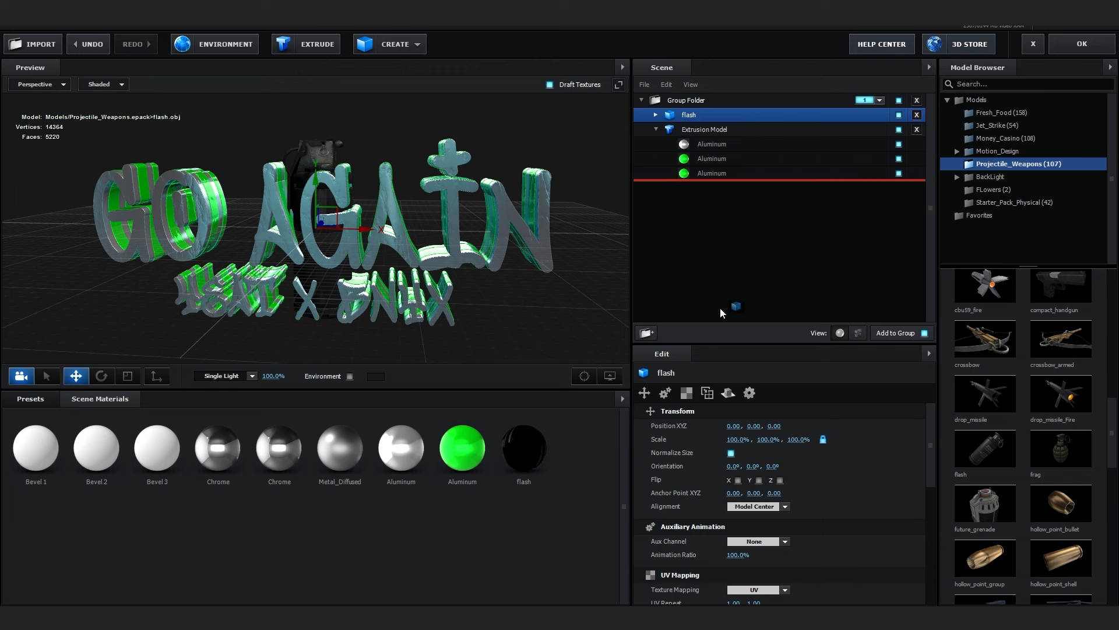
pyautogui.moveTo(795, 314); pyautogui.dragTo(795, 313)
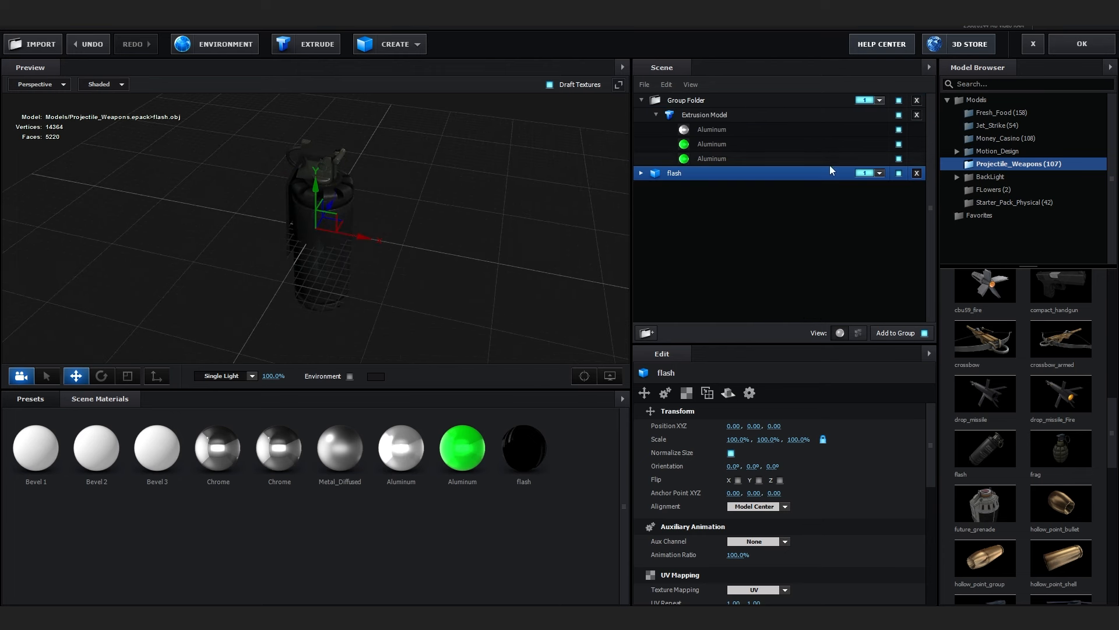
pyautogui.click(861, 176)
pyautogui.click(884, 190)
# Step: Expand the flash model and, in its first material, set the specular texture to 96% and the normal bump to 29%
pyautogui.scroll(3, 490, 286)
pyautogui.moveTo(490, 285); pyautogui.dragTo(554, 332)
pyautogui.scroll(-3, 560, 331)
pyautogui.scroll(-5, 790, 503)
pyautogui.scroll(5, 790, 500)
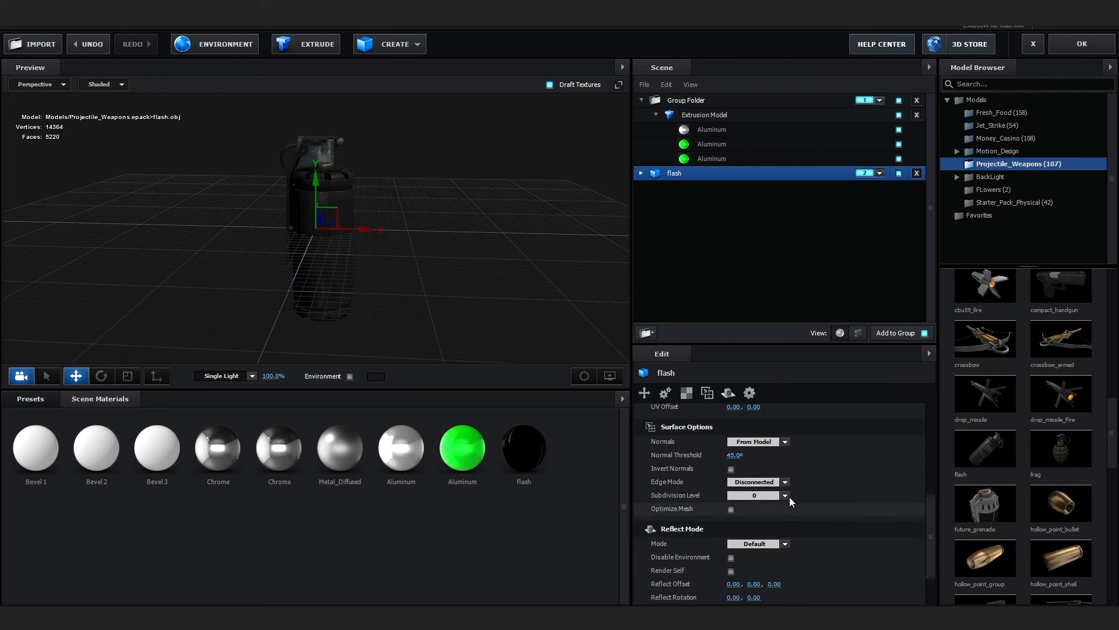
pyautogui.click(641, 174)
pyautogui.click(693, 187)
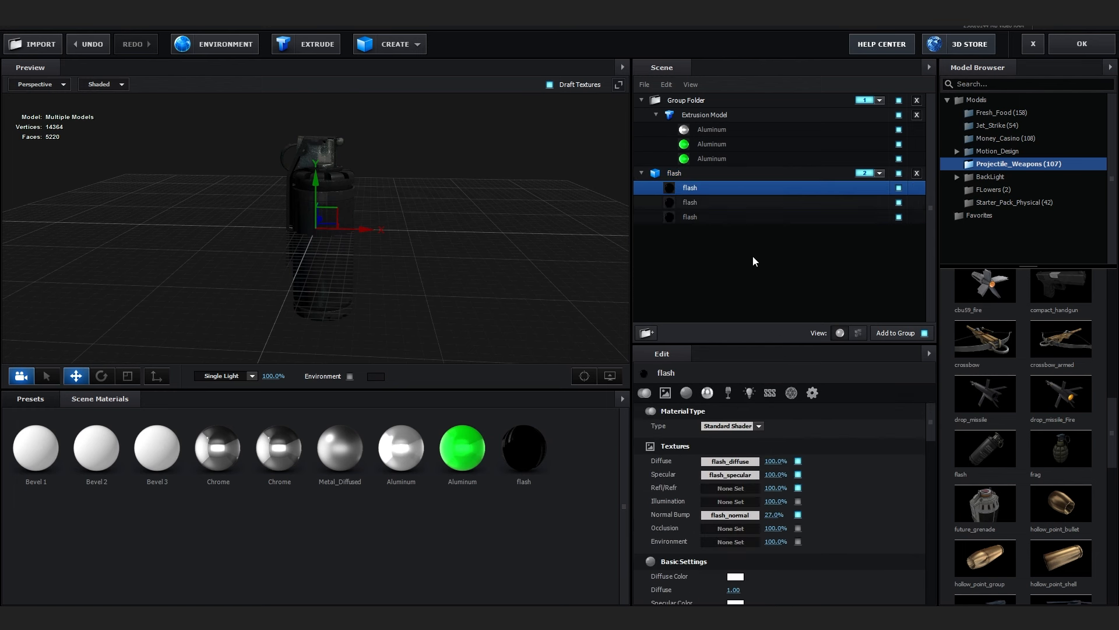
pyautogui.scroll(-1, 769, 434)
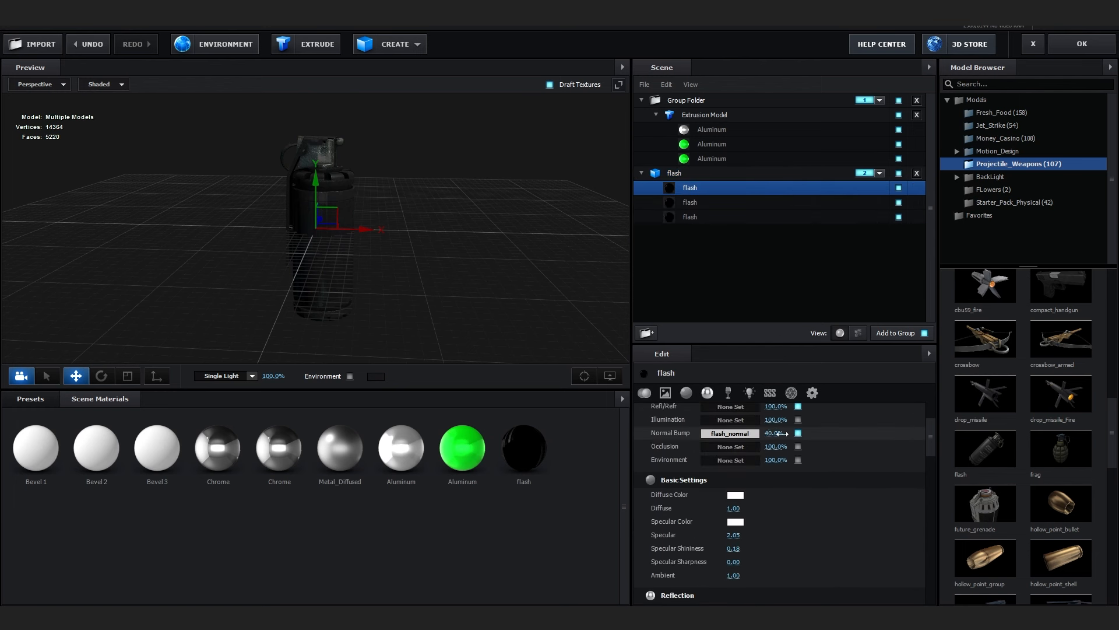
pyautogui.scroll(2, 775, 433)
pyautogui.moveTo(776, 475)
pyautogui.mouseDown()
pyautogui.moveTo(810, 474)
pyautogui.moveTo(782, 476)
pyautogui.mouseUp()
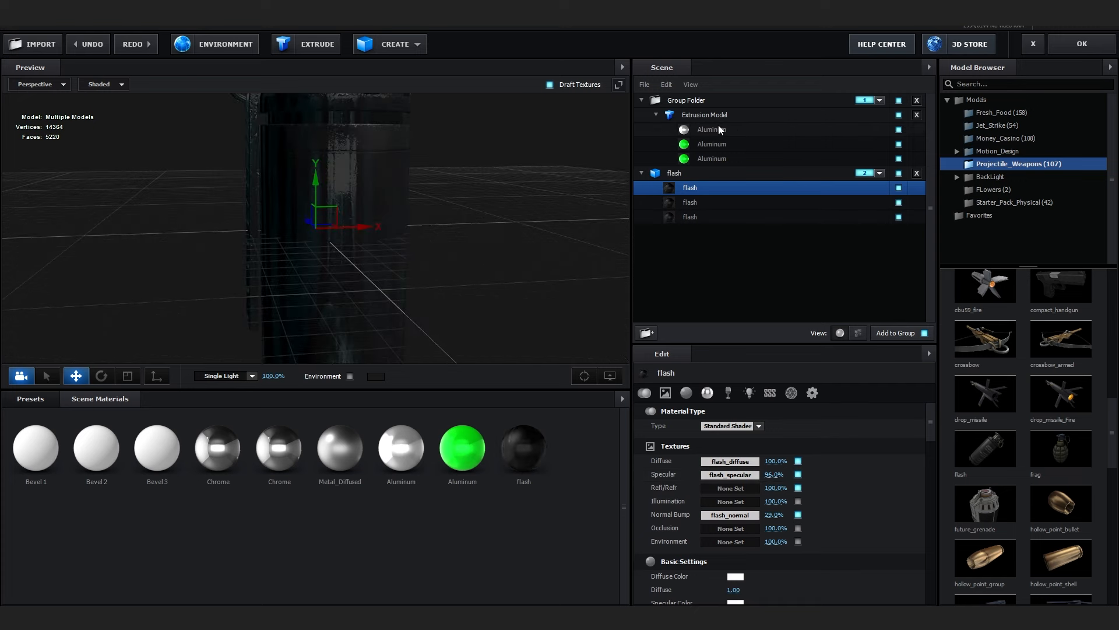
# Step: Give the title's first Aluminum material illumination with Intensity 137%, Fresnel 1.00 and Fresnel Bias about 1.21
pyautogui.click(720, 128)
pyautogui.scroll(-10, 717, 460)
pyautogui.scroll(3, 717, 460)
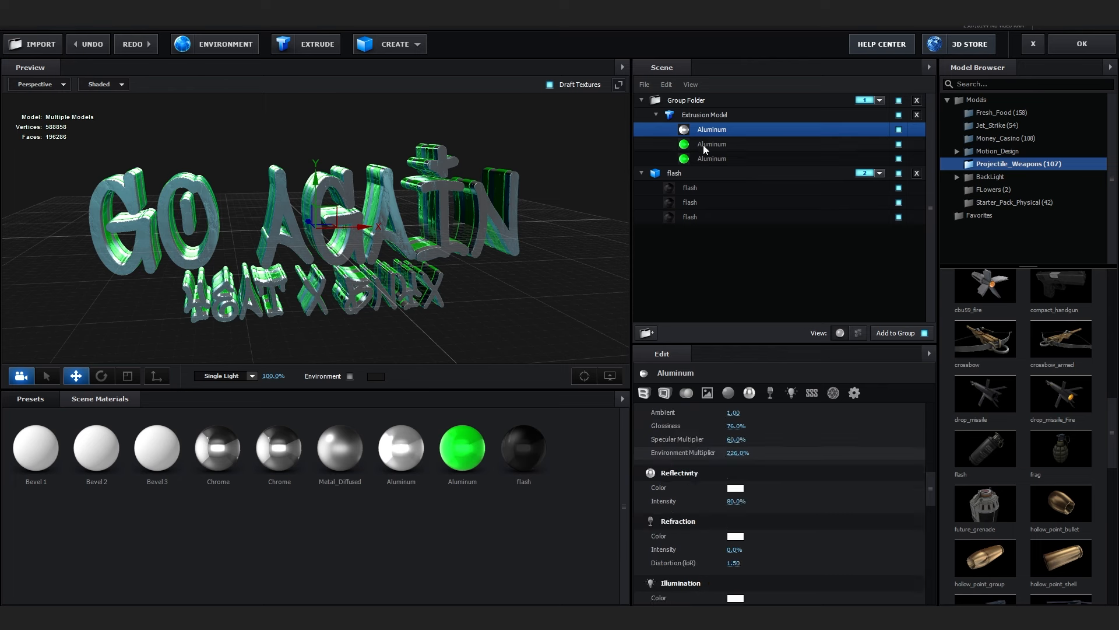
pyautogui.scroll(3, 677, 537)
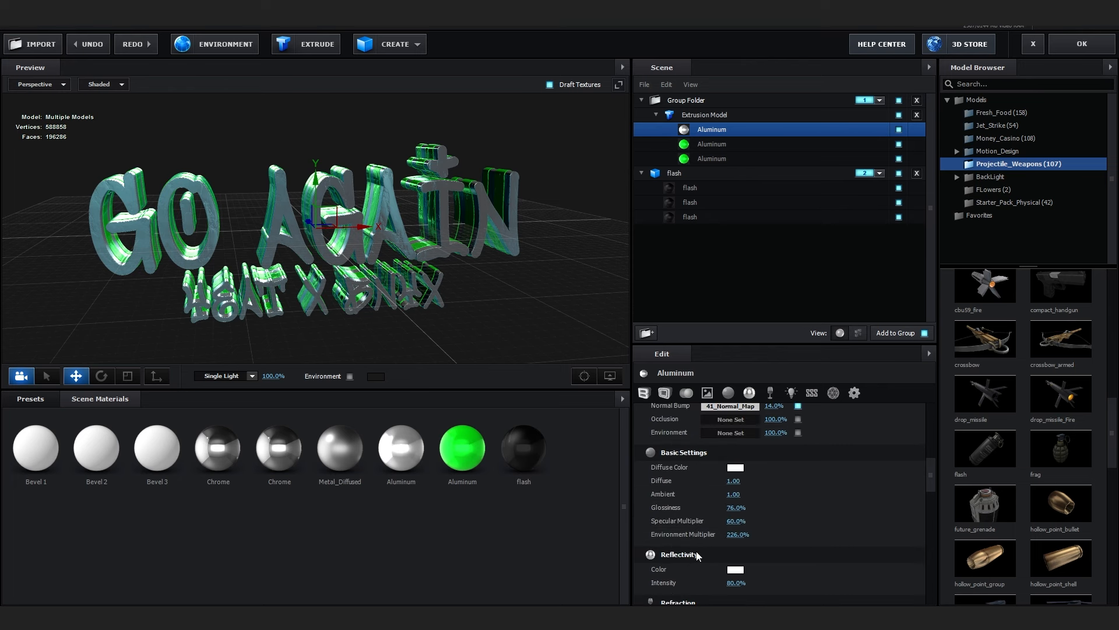
pyautogui.scroll(-4, 677, 537)
pyautogui.scroll(-3, 675, 538)
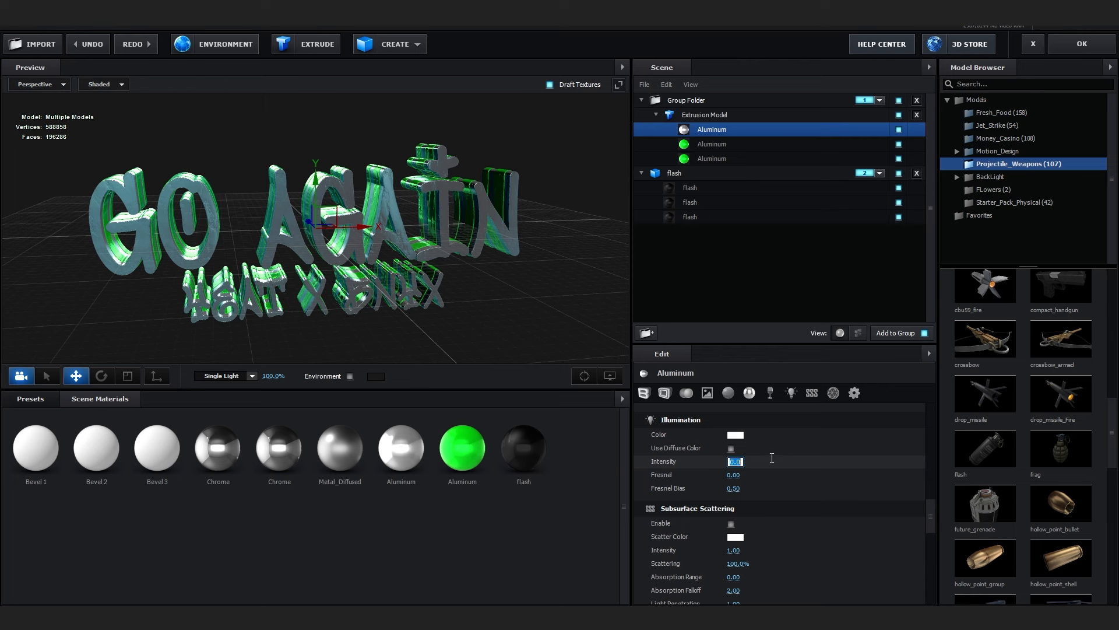
pyautogui.moveTo(735, 461); pyautogui.dragTo(900, 428)
pyautogui.moveTo(820, 448); pyautogui.dragTo(794, 454)
pyautogui.moveTo(734, 475); pyautogui.dragTo(921, 471)
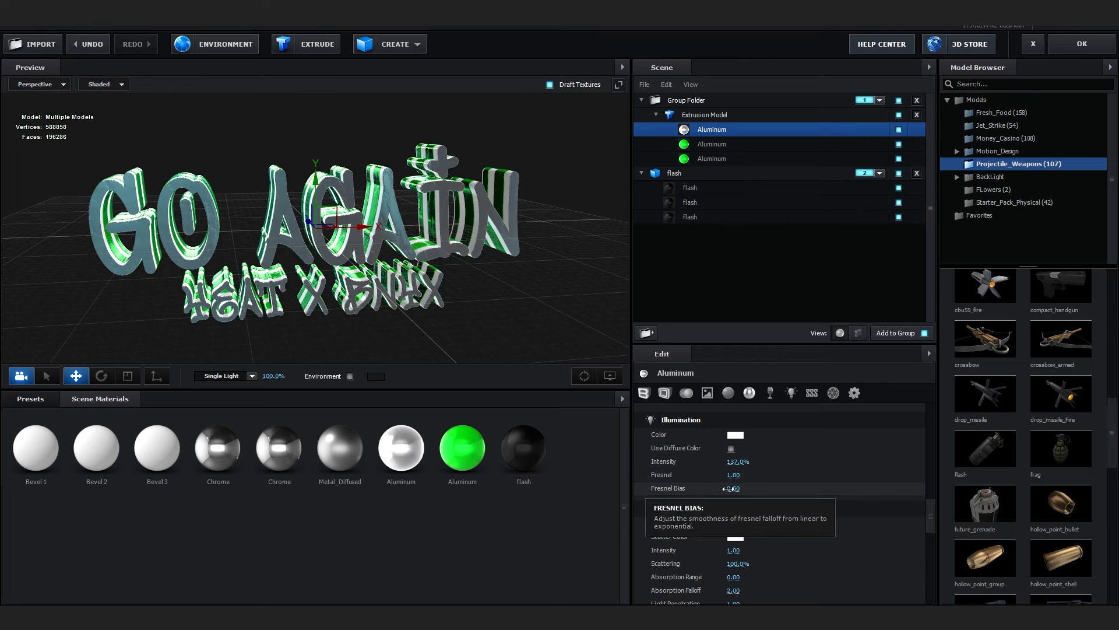
pyautogui.moveTo(735, 489); pyautogui.dragTo(777, 490)
# Step: Change the first Aluminum material's illumination color to bright green and raise its illumination Intensity to 208%
pyautogui.scroll(5, 182, 280)
pyautogui.moveTo(182, 280)
pyautogui.mouseDown()
pyautogui.moveTo(159, 263)
pyautogui.moveTo(169, 263)
pyautogui.mouseUp()
pyautogui.click(736, 435)
pyautogui.click(794, 470)
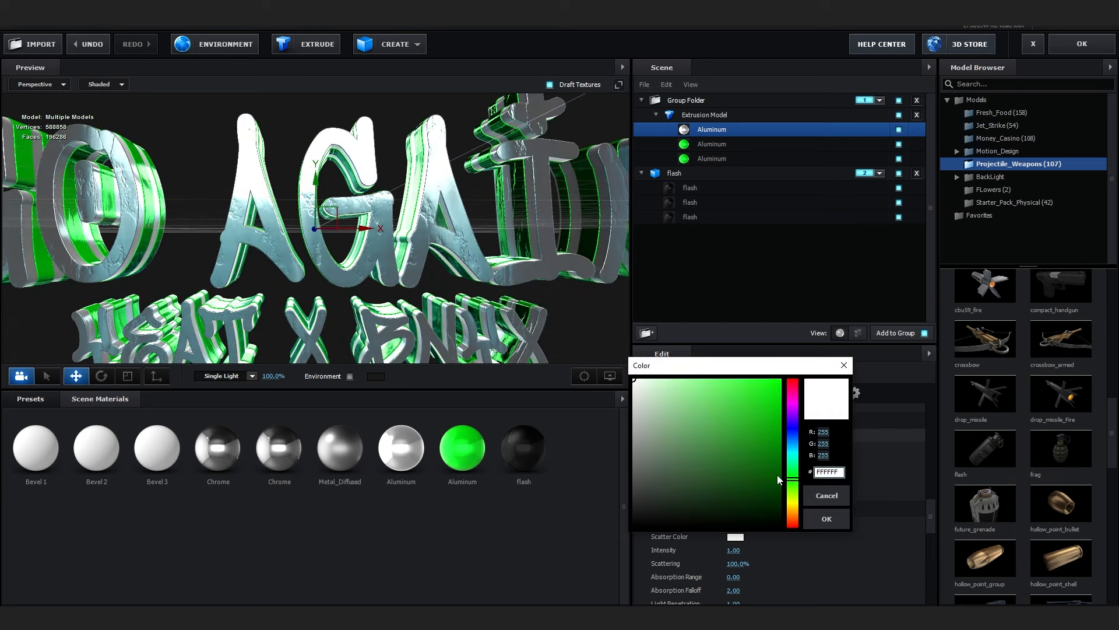
pyautogui.click(826, 518)
pyautogui.scroll(-5, 475, 275)
pyautogui.moveTo(476, 275)
pyautogui.mouseDown()
pyautogui.moveTo(460, 282)
pyautogui.moveTo(487, 268)
pyautogui.moveTo(474, 272)
pyautogui.mouseUp()
pyautogui.scroll(4, 470, 276)
pyautogui.moveTo(738, 461); pyautogui.dragTo(772, 453)
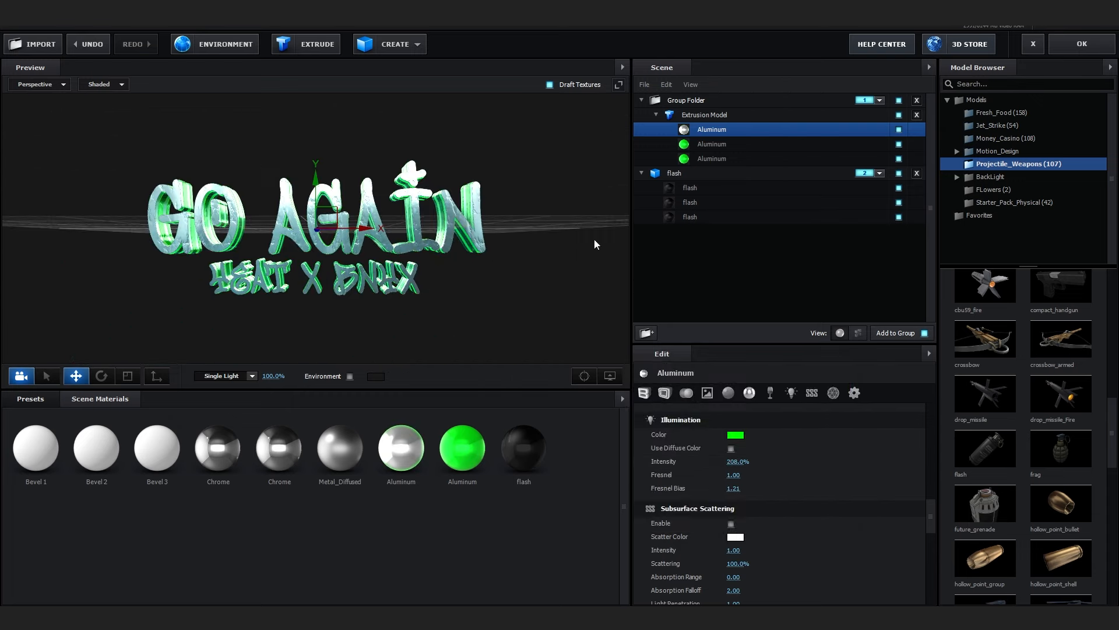
# Step: Give the first flash material green 00FF23 illumination with Intensity 45%, Fresnel 1.00 and Fresnel Bias 2.38, and apply the scene setup
pyautogui.click(738, 193)
pyautogui.scroll(5, 483, 266)
pyautogui.moveTo(483, 266)
pyautogui.mouseDown()
pyautogui.moveTo(454, 287)
pyautogui.moveTo(488, 273)
pyautogui.mouseUp()
pyautogui.scroll(-5, 752, 478)
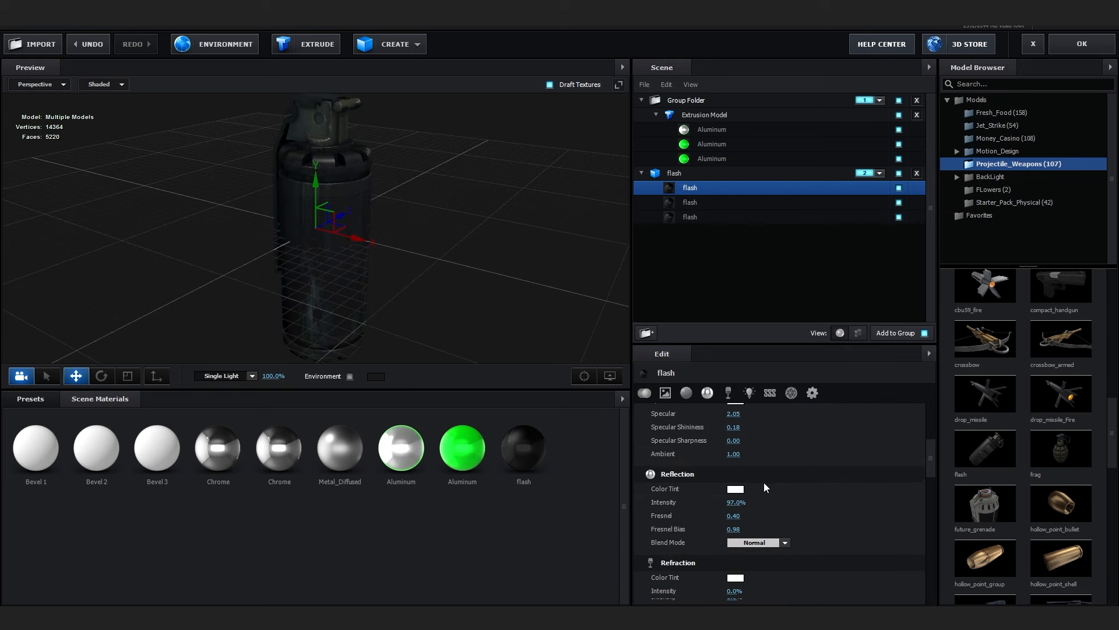
pyautogui.scroll(-5, 741, 490)
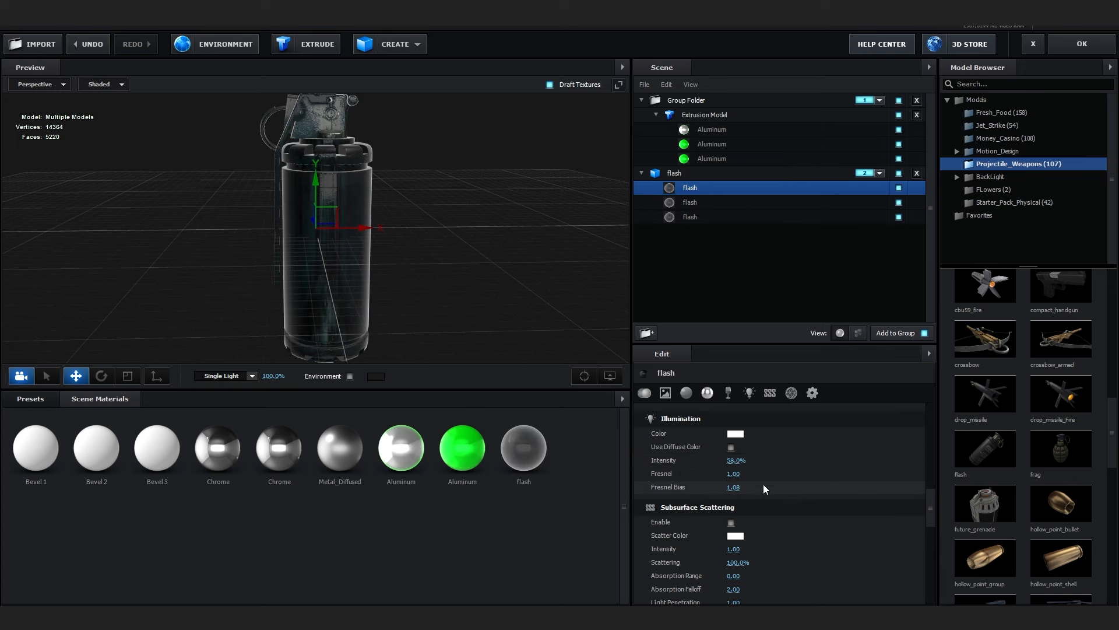
pyautogui.click(735, 433)
pyautogui.click(772, 473)
pyautogui.click(793, 474)
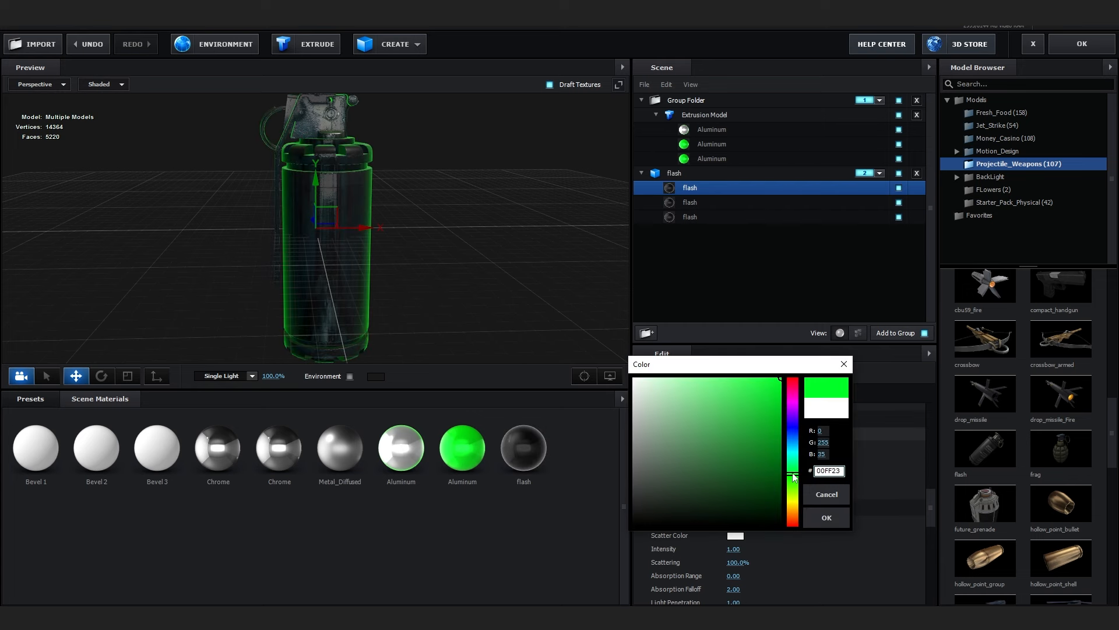
pyautogui.press('Return')
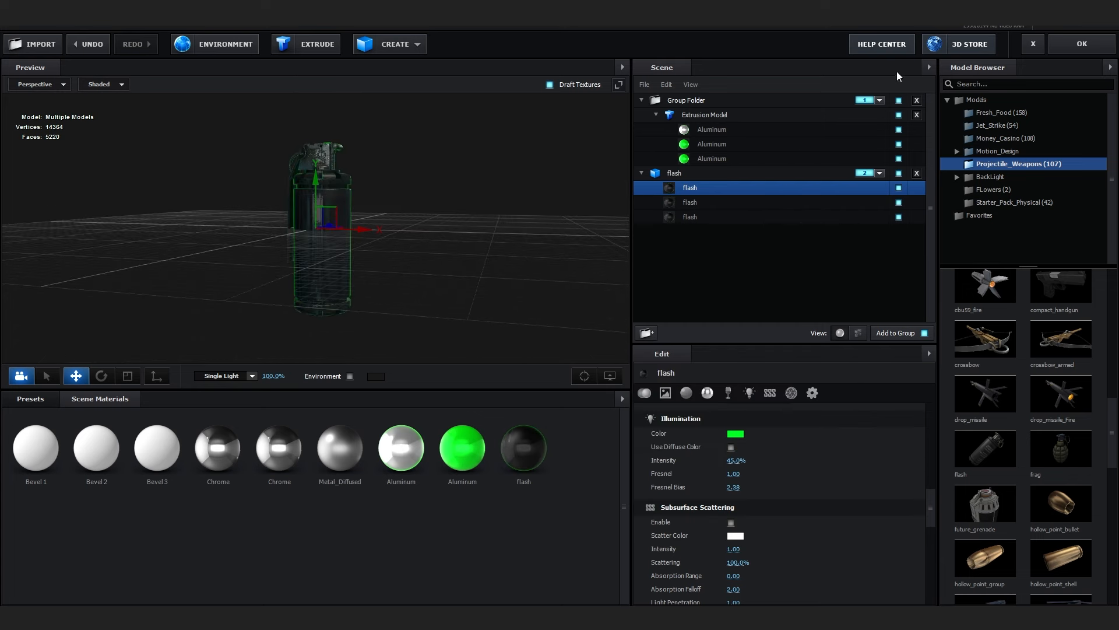
pyautogui.click(1077, 50)
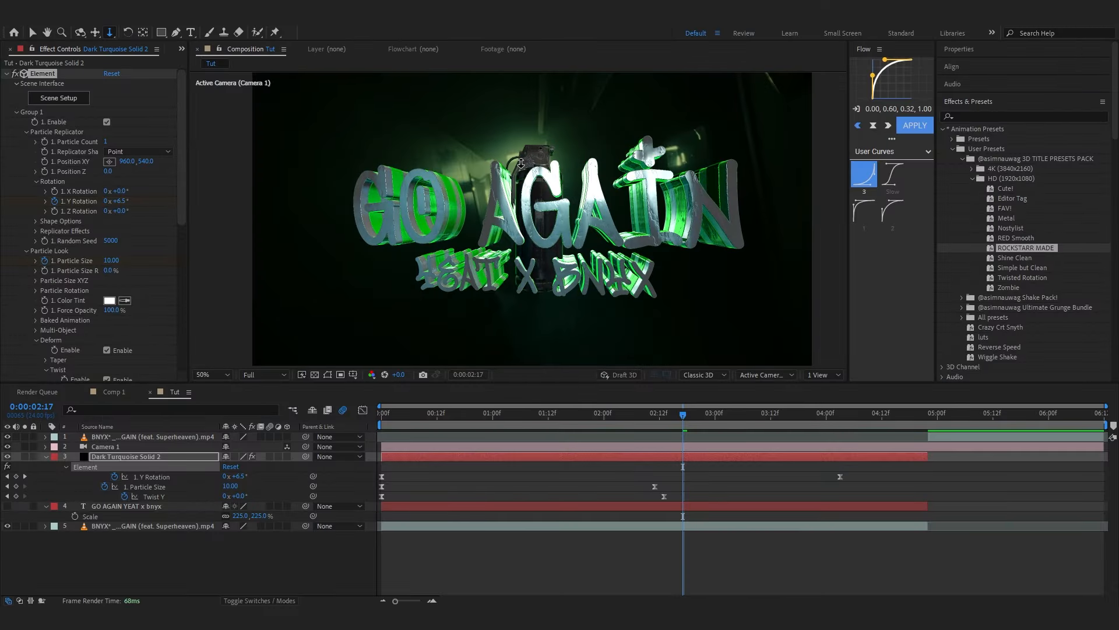
# Step: In Element's Group 2 Particle Replicator, set the Particle Count to 2 and the Replicator Shape to Sphere
pyautogui.click(16, 113)
pyautogui.click(16, 123)
pyautogui.click(26, 142)
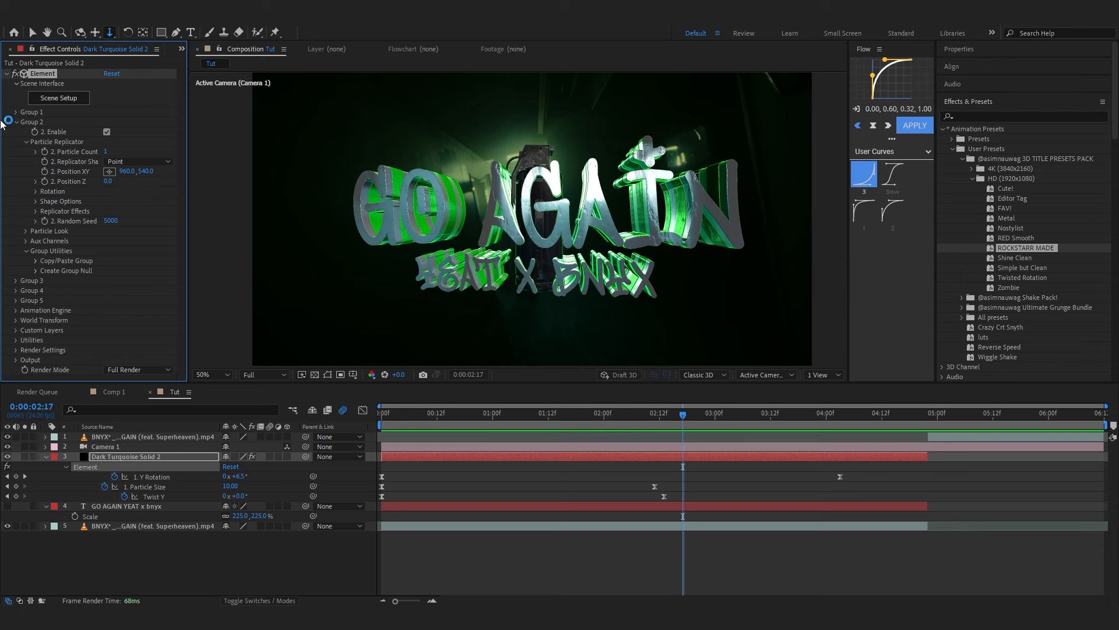
pyautogui.click(106, 152)
pyautogui.write('2')
pyautogui.press('Return')
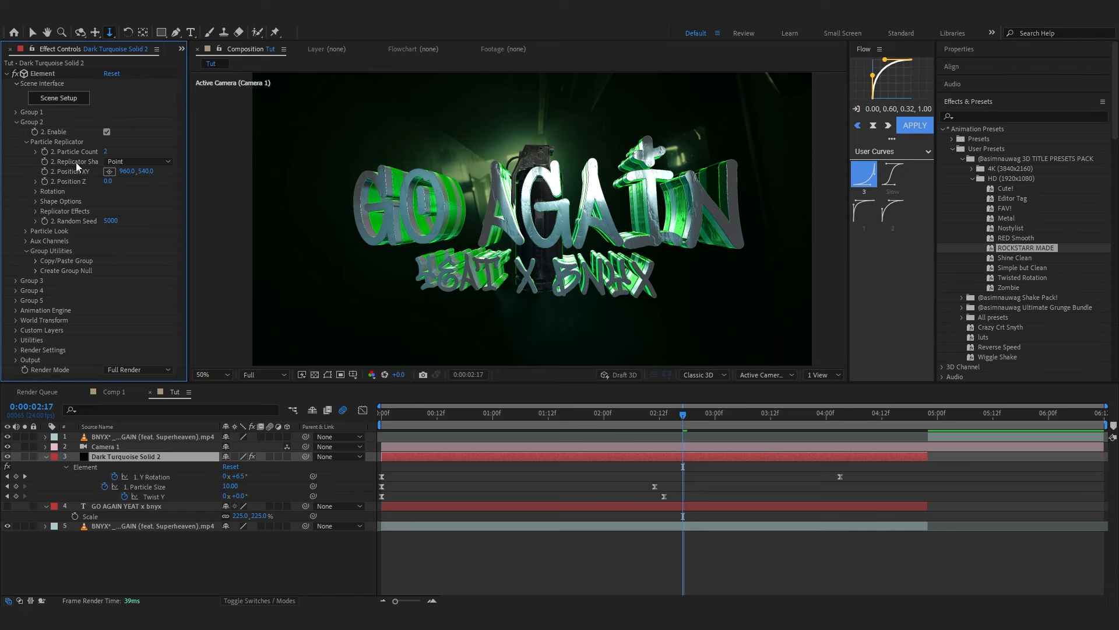
pyautogui.click(114, 163)
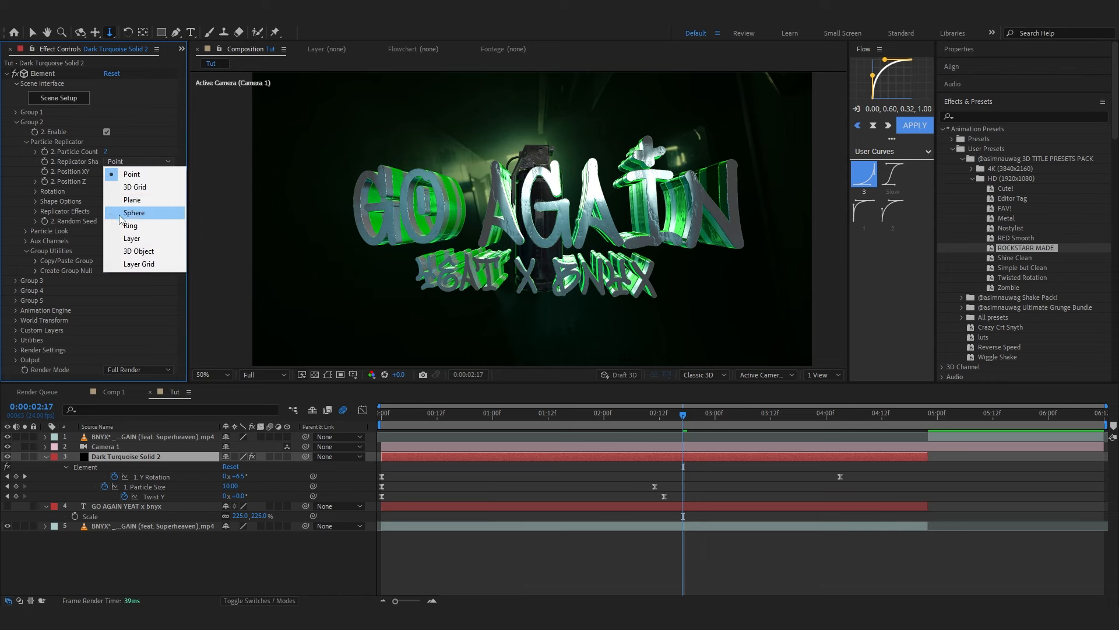
pyautogui.click(134, 213)
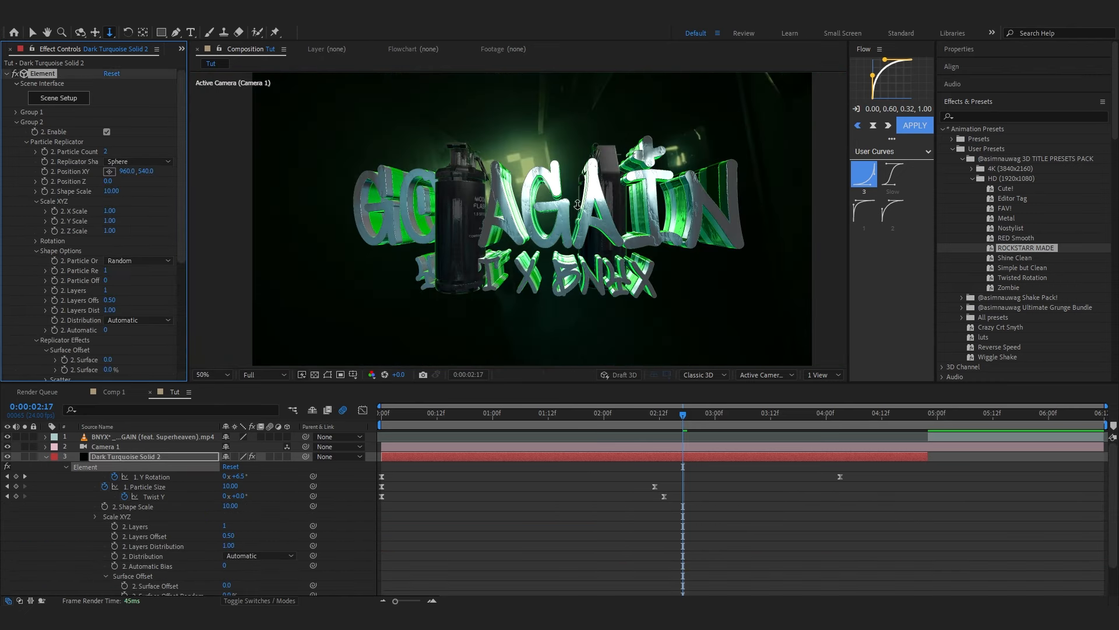
# Step: Set Group 2's Shape Scale to 29.20, Position X to 972, X Rotation to 15°, Y Rotation to 2° and Particle Size to 9.40
pyautogui.moveTo(110, 191); pyautogui.dragTo(229, 191)
pyautogui.click(37, 241)
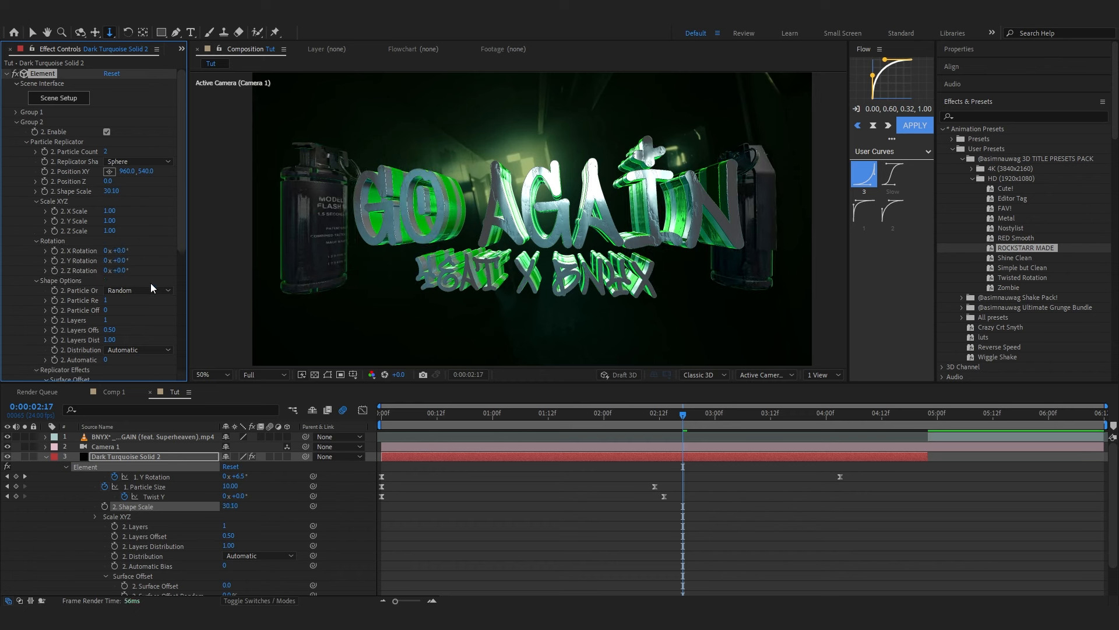
pyautogui.moveTo(122, 260)
pyautogui.mouseDown()
pyautogui.moveTo(341, 244)
pyautogui.moveTo(119, 260)
pyautogui.mouseUp()
pyautogui.scroll(-3, 25, 341)
pyautogui.click(26, 334)
pyautogui.scroll(-2, 35, 327)
pyautogui.scroll(5, 105, 286)
pyautogui.moveTo(125, 250); pyautogui.dragTo(135, 249)
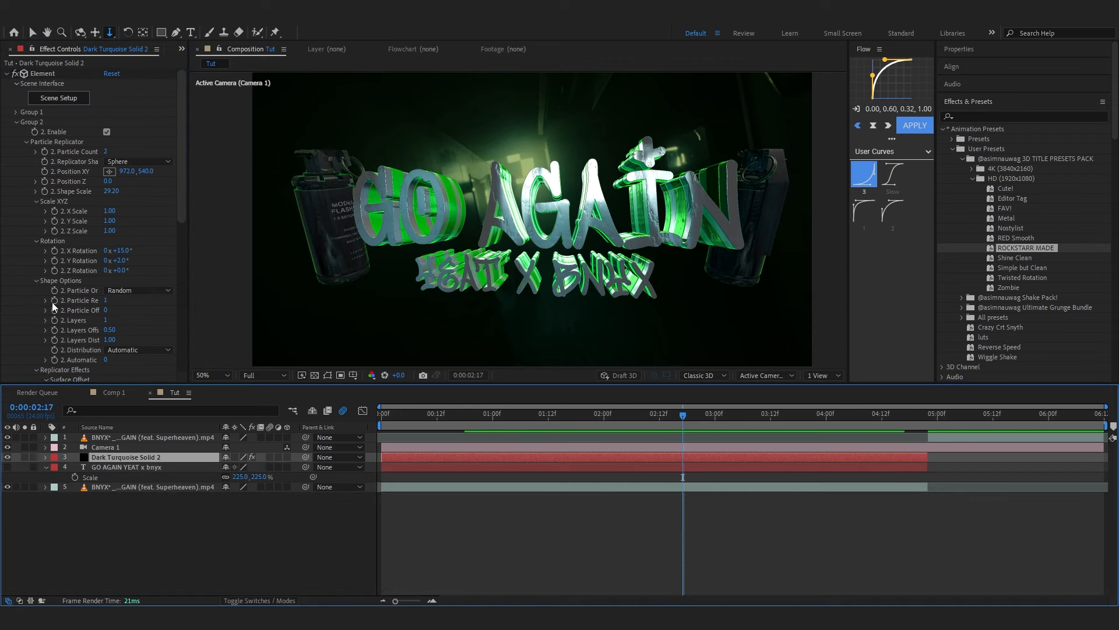
# Step: Keyframe Group 2's Shape Scale from 0 at the start to 29.20 at 0:00:02:17 and preview the animation
pyautogui.click(44, 216)
pyautogui.click(44, 191)
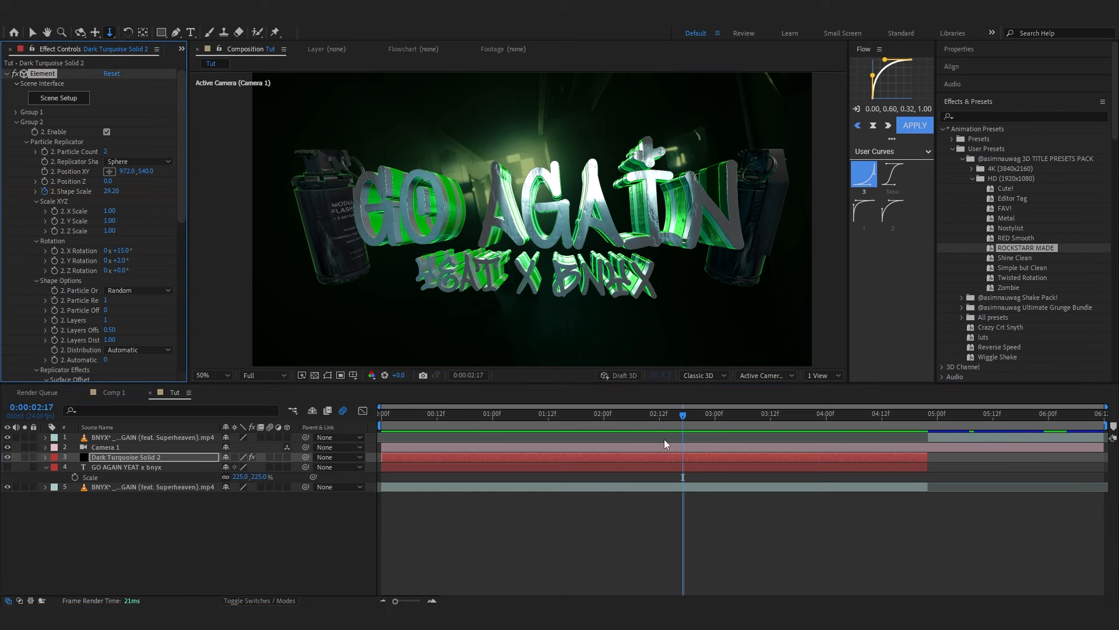
pyautogui.press('u')
pyautogui.press('Home')
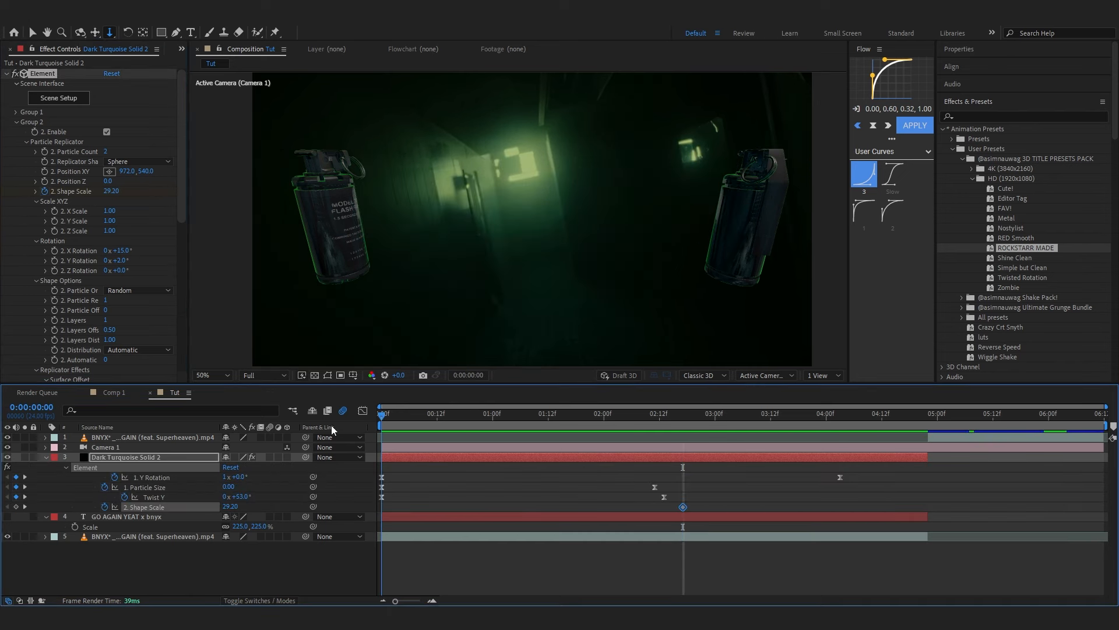
pyautogui.click(226, 506)
pyautogui.write('0')
pyautogui.press('Return')
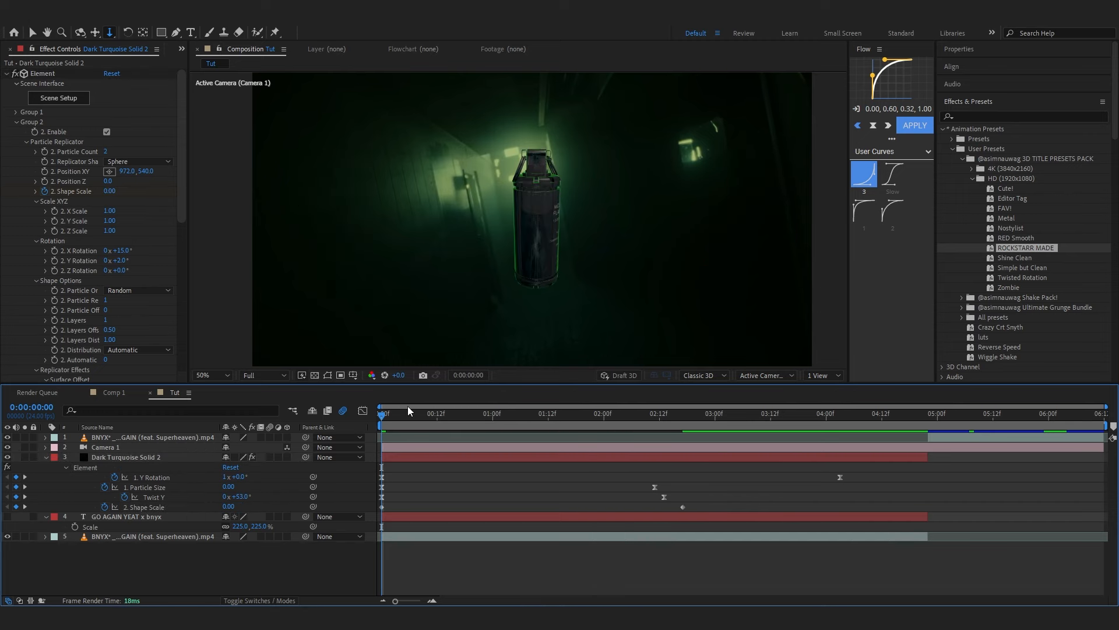
pyautogui.press('space')
pyautogui.press('space')
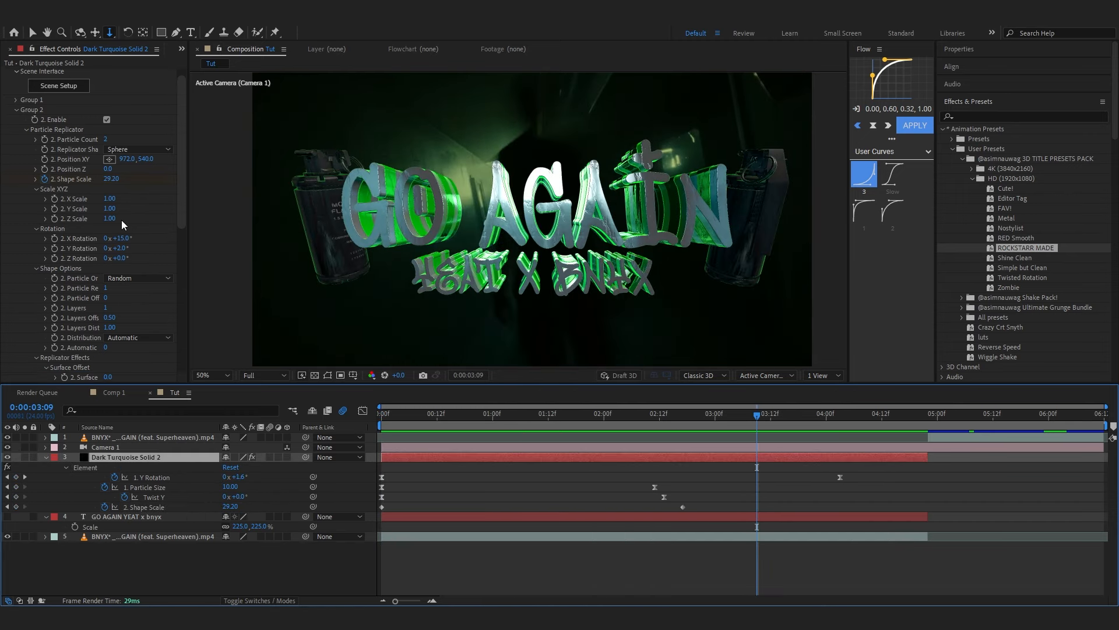
# Step: Keyframe Group 2's Particle Size from 0 at the start to 9.40 at about 0:00:02:16
pyautogui.scroll(-2, 121, 220)
pyautogui.scroll(-3, 56, 302)
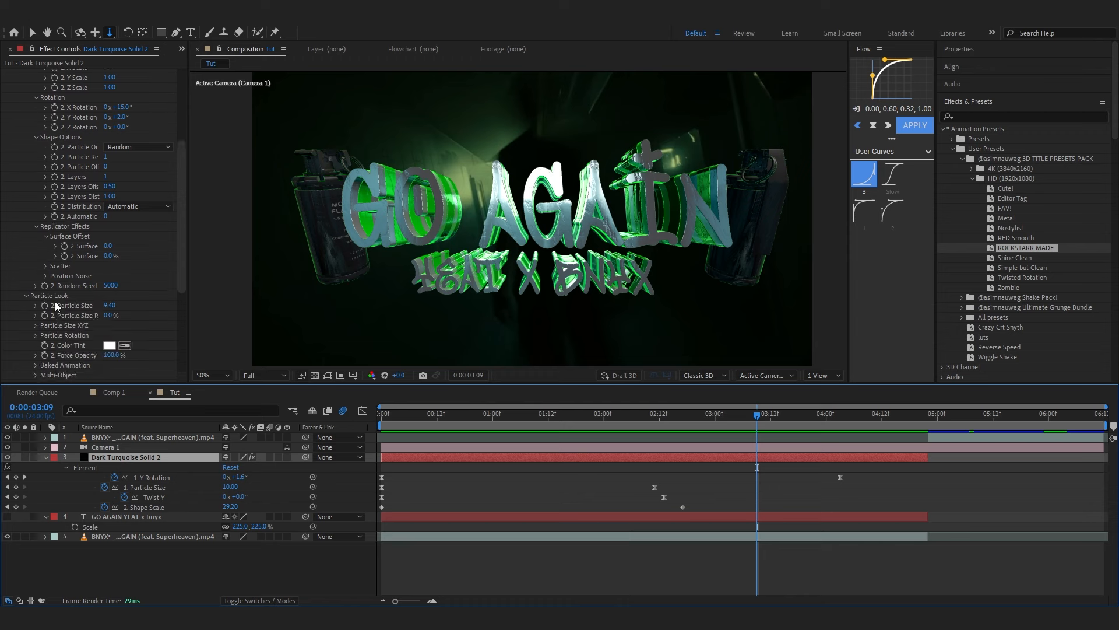
pyautogui.scroll(-3, 64, 295)
pyautogui.click(45, 253)
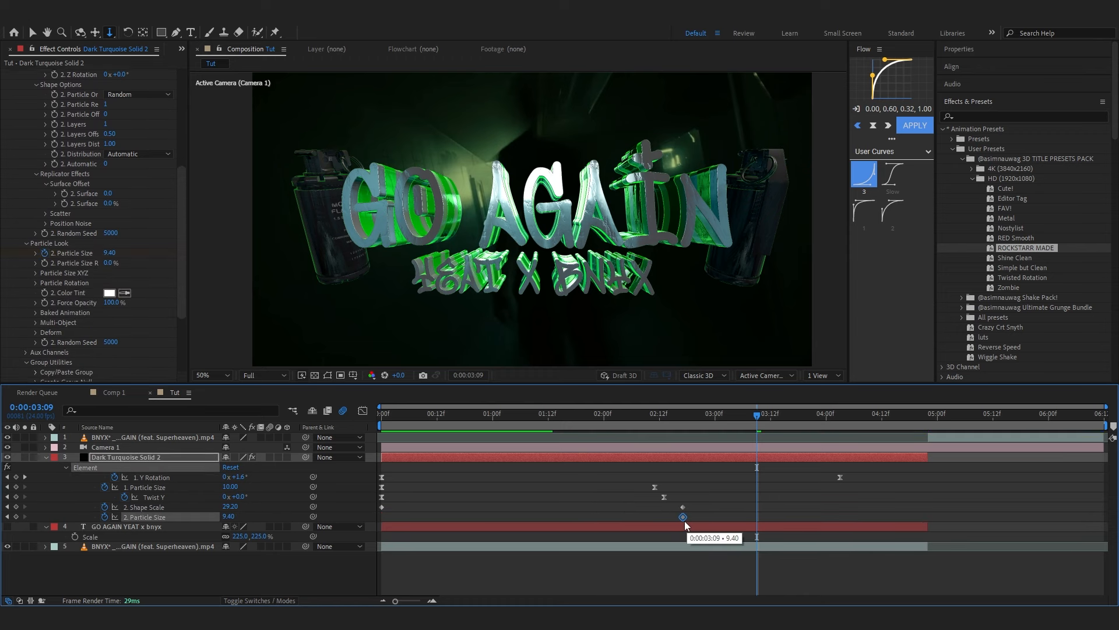
pyautogui.moveTo(684, 518); pyautogui.dragTo(679, 518)
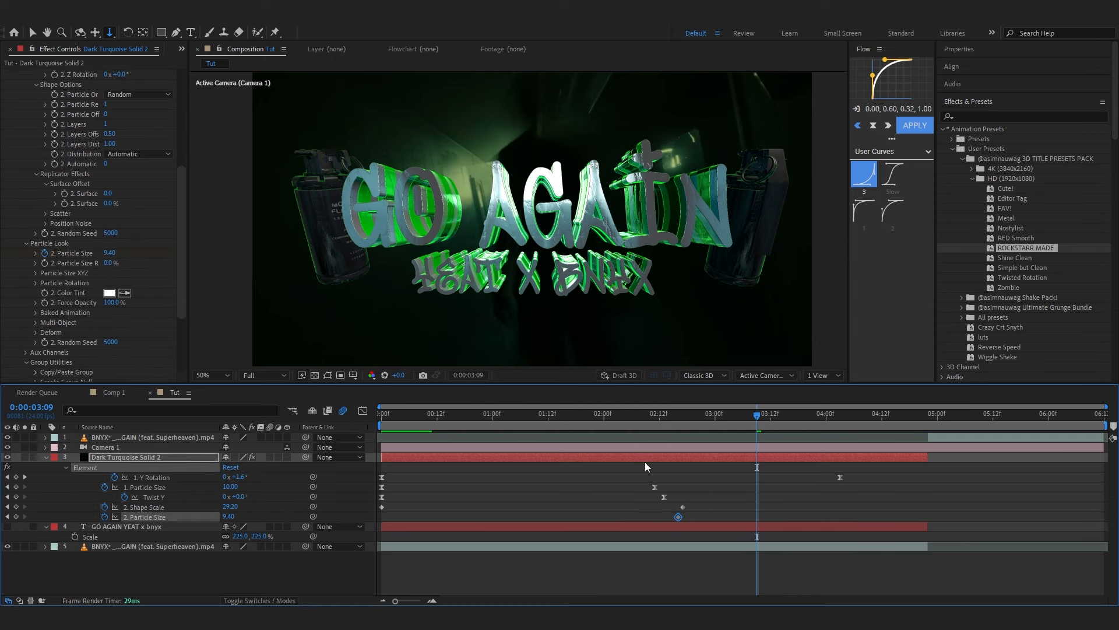
pyautogui.moveTo(619, 416); pyautogui.dragTo(376, 455)
pyautogui.click(229, 517)
pyautogui.write('0')
pyautogui.click(446, 578)
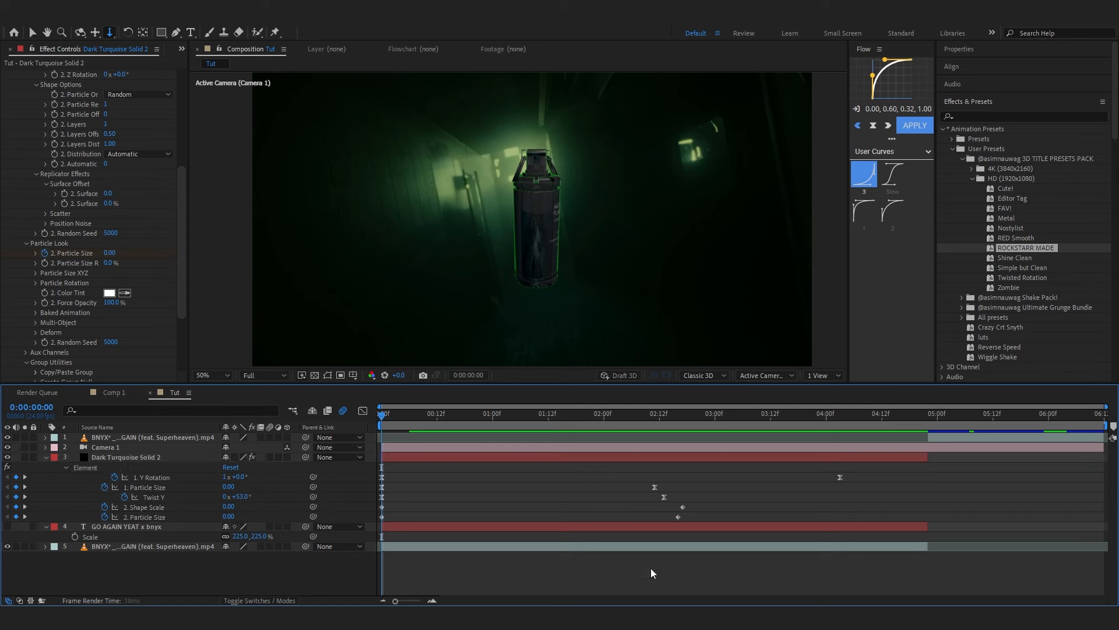
# Step: Ease the Group 2 Shape Scale and Particle Size keyframes and shape their curves to start fast and settle slowly
pyautogui.moveTo(707, 517); pyautogui.dragTo(331, 537)
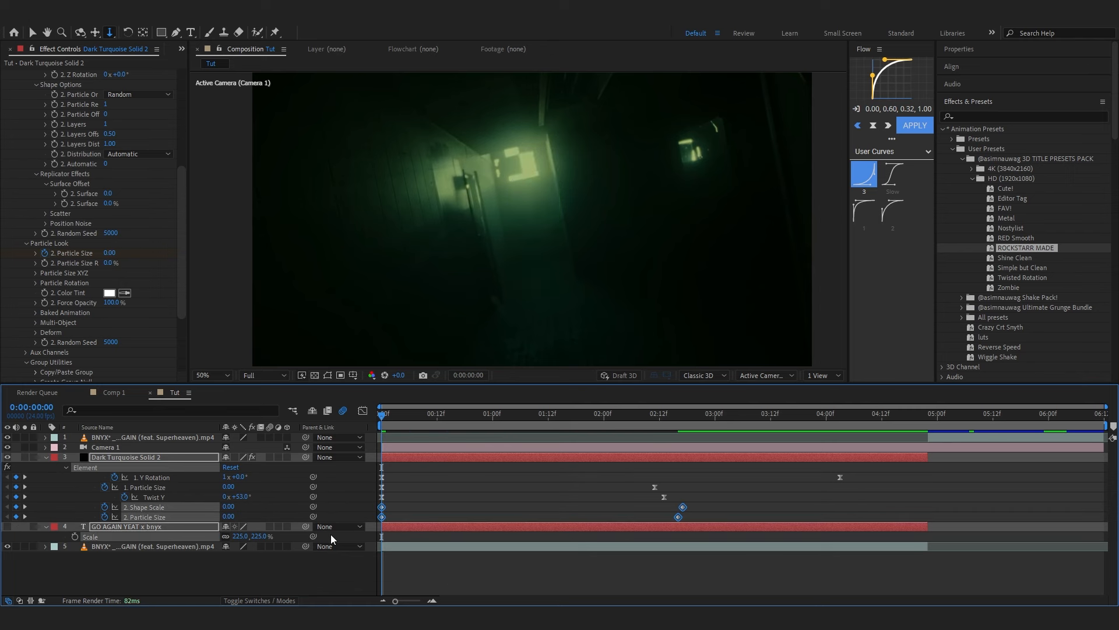
pyautogui.moveTo(709, 504); pyautogui.dragTo(571, 512)
pyautogui.click(363, 411)
pyautogui.moveTo(481, 566); pyautogui.dragTo(280, 504)
pyautogui.moveTo(572, 452); pyautogui.dragTo(378, 499)
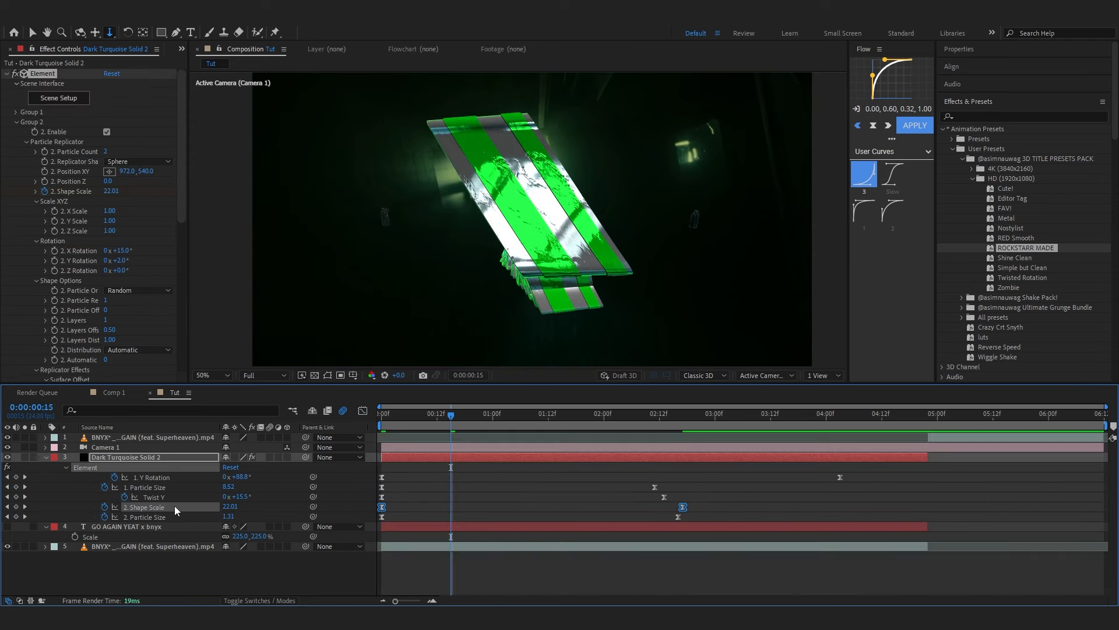
pyautogui.click(172, 517)
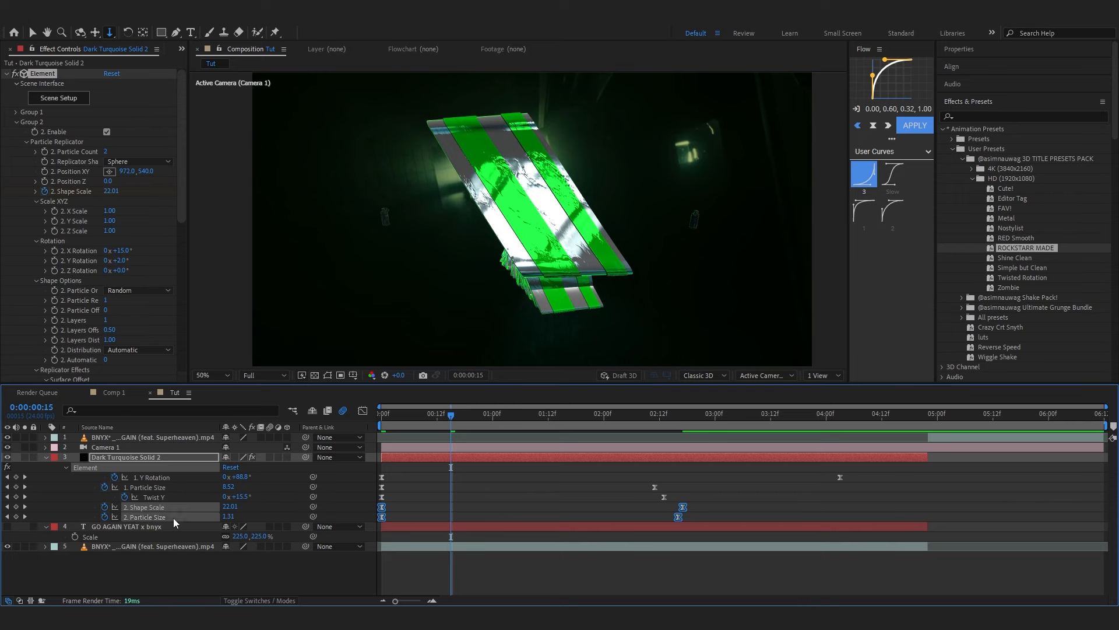
pyautogui.click(362, 410)
pyautogui.moveTo(405, 552); pyautogui.dragTo(345, 599)
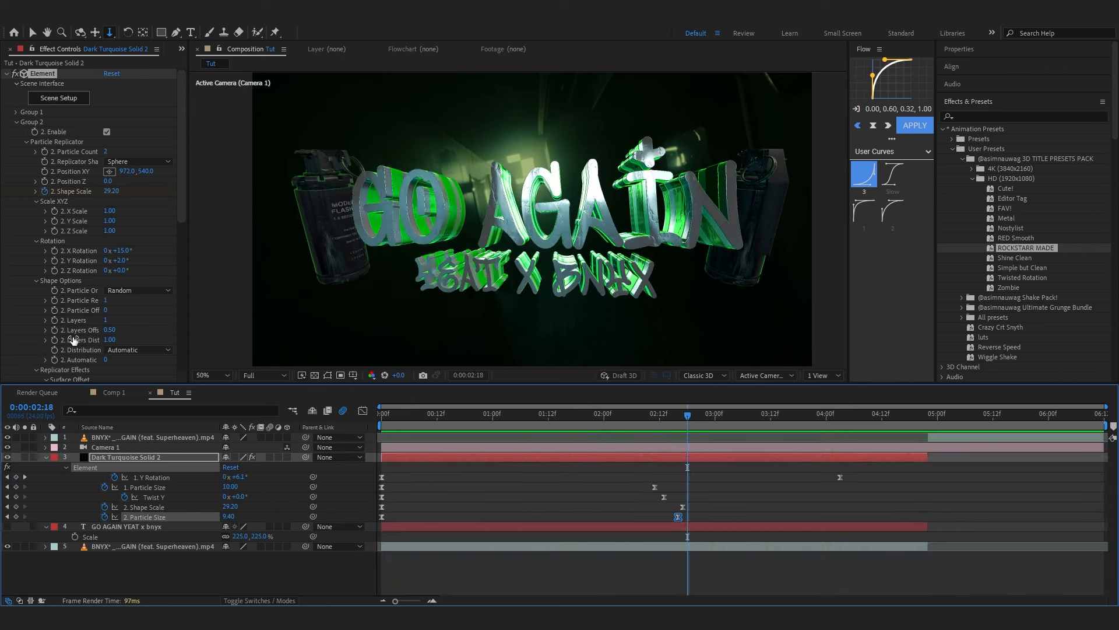
# Step: Keyframe Group 2's particle X Rotation from 201° at the start to 0° at 0:00:02:18, with an eased curve that starts fast
pyautogui.scroll(-10, 8, 203)
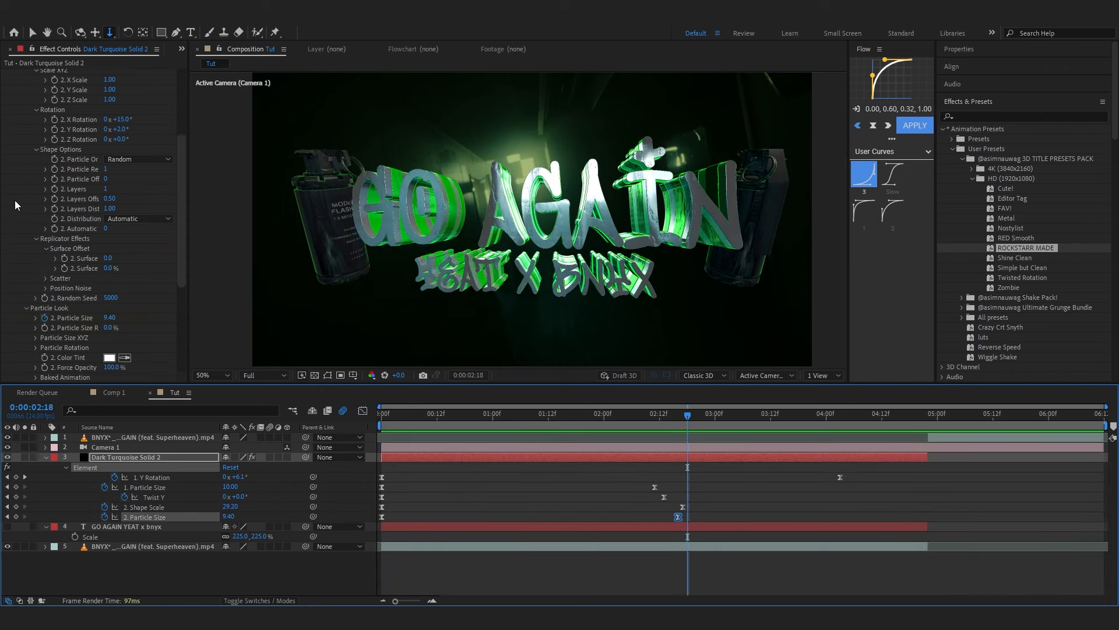
pyautogui.scroll(1, 25, 236)
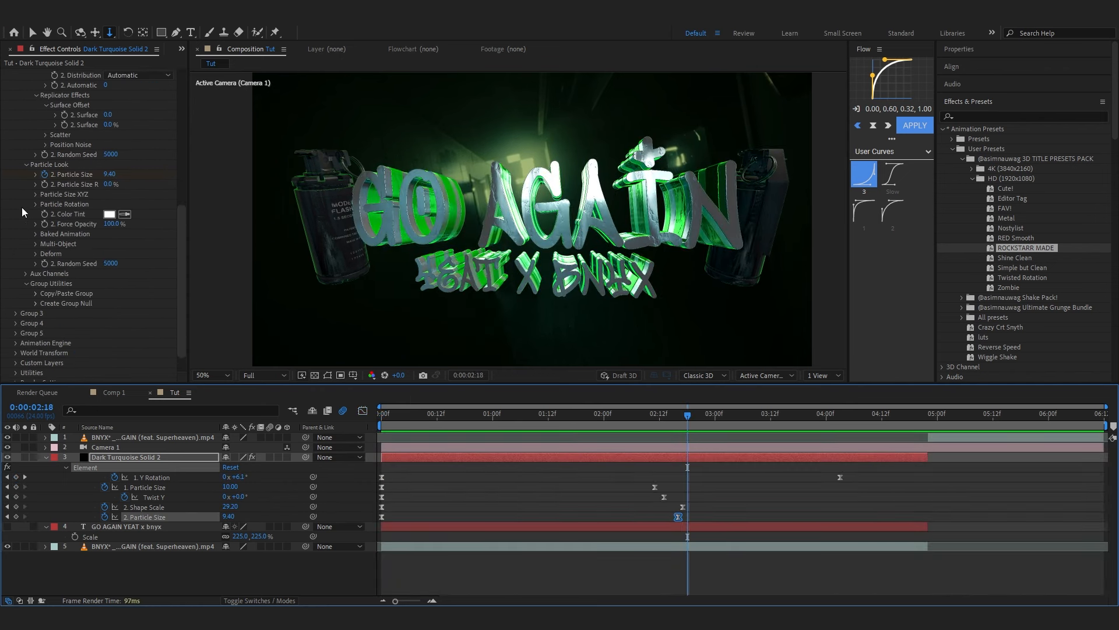
pyautogui.click(35, 204)
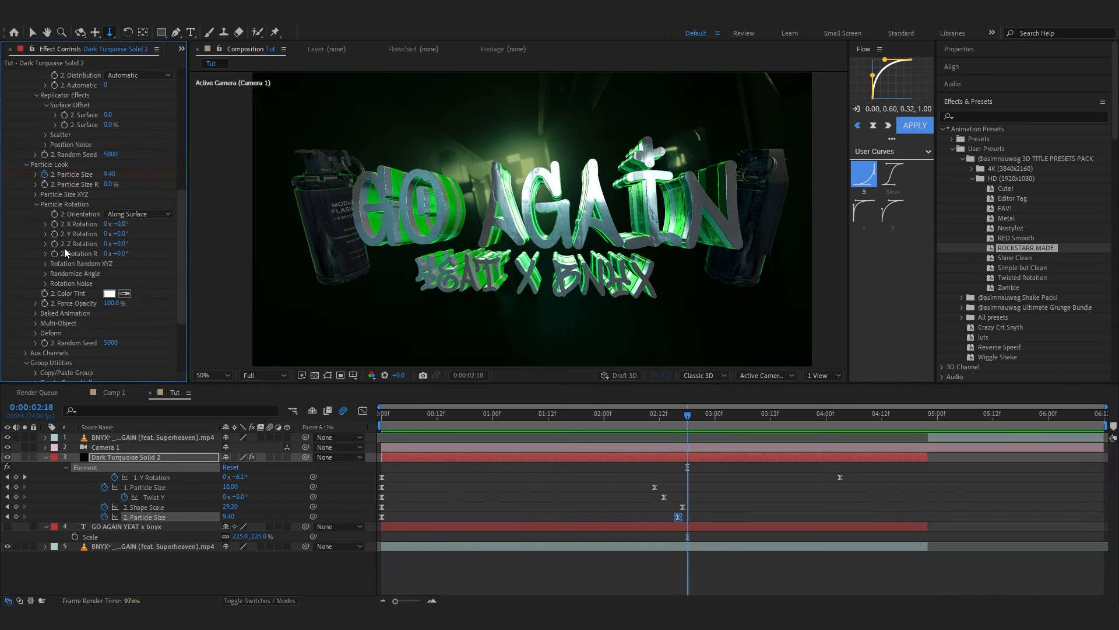
pyautogui.click(55, 224)
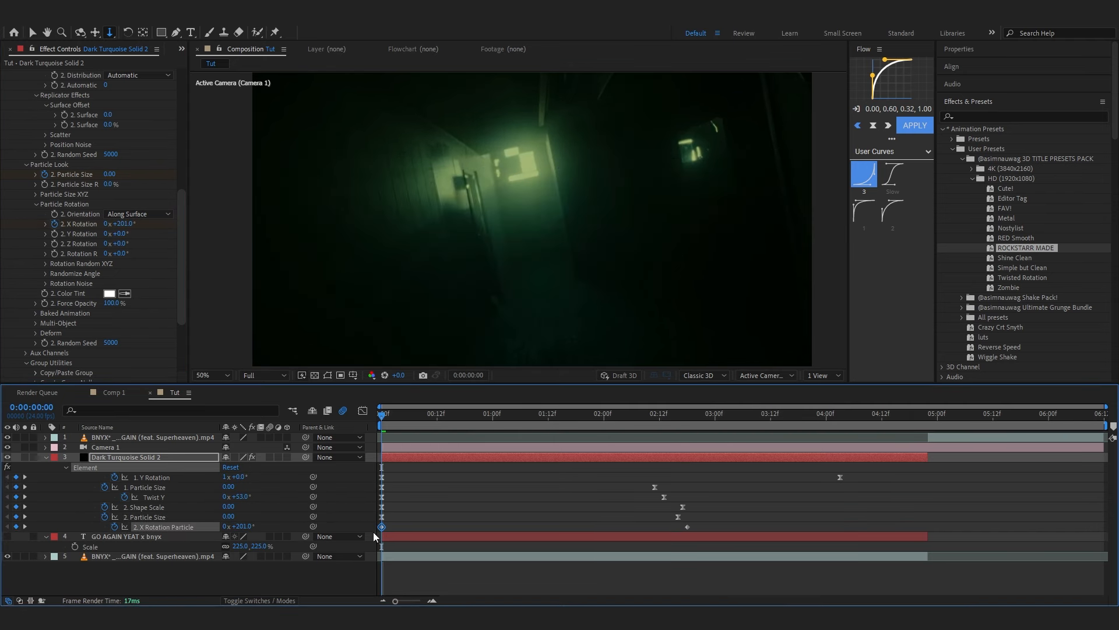
pyautogui.moveTo(373, 534); pyautogui.dragTo(715, 524)
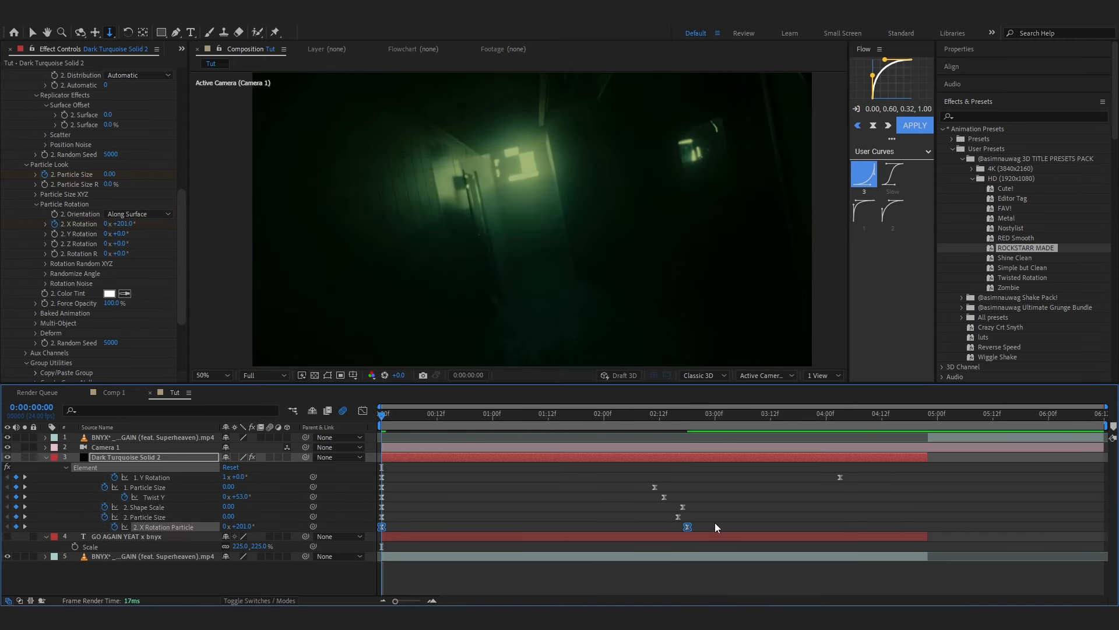
pyautogui.click(363, 410)
pyautogui.moveTo(732, 575); pyautogui.dragTo(375, 433)
pyautogui.moveTo(484, 444); pyautogui.dragTo(201, 554)
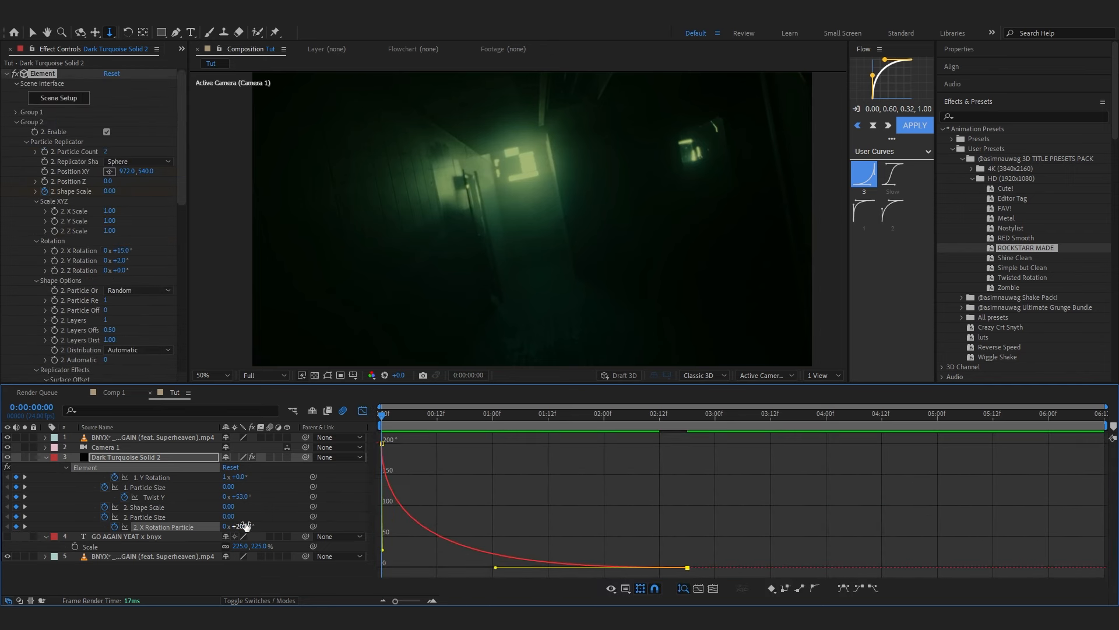
# Step: Set the starting value of Group 2's particle X Rotation to -90° and preview the animation
pyautogui.moveTo(245, 526); pyautogui.dragTo(238, 526)
pyautogui.click(242, 526)
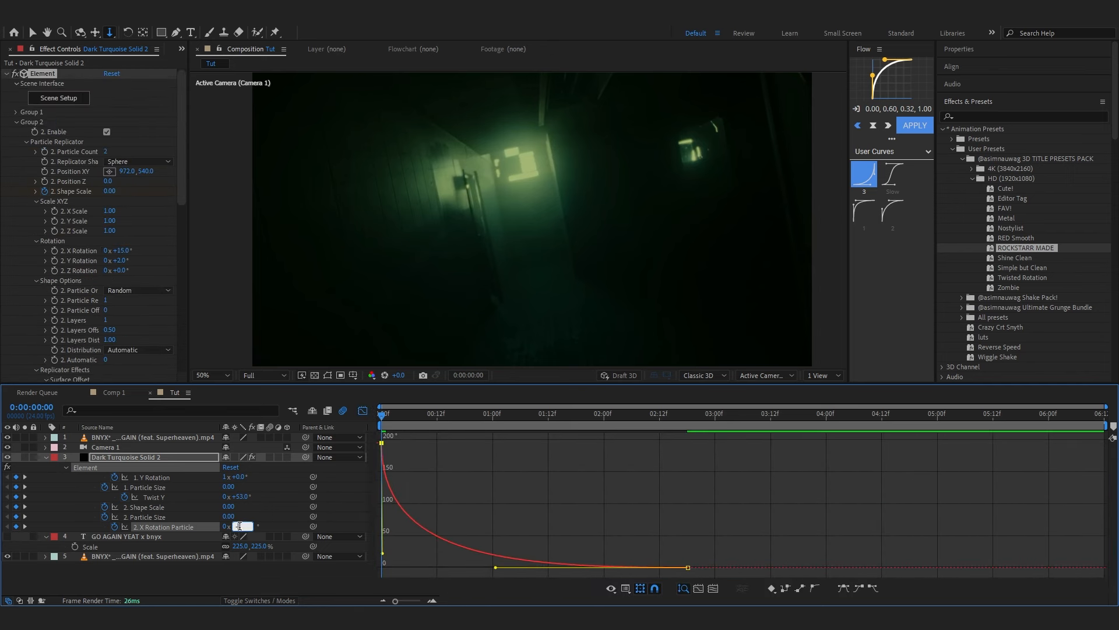
pyautogui.write('-90')
pyautogui.press('Return')
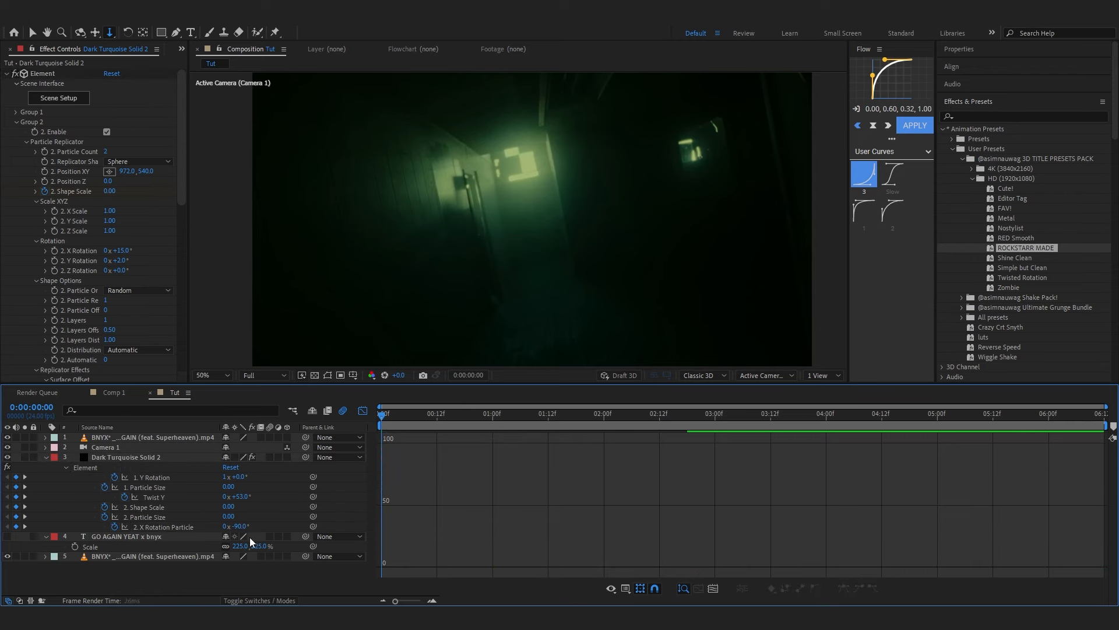
pyautogui.press('space')
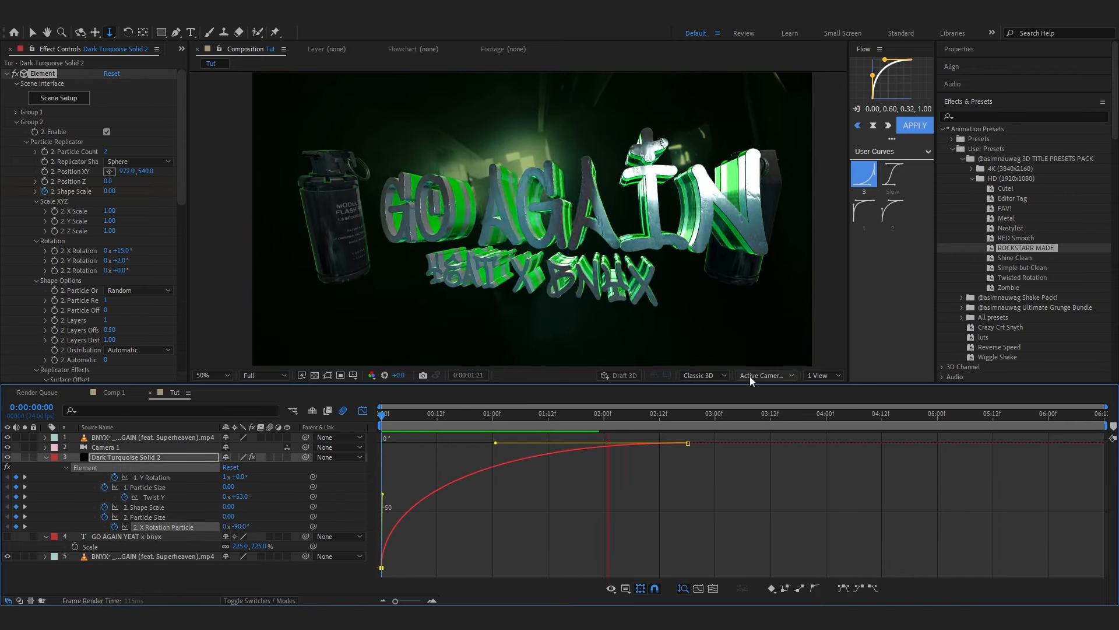
pyautogui.press('space')
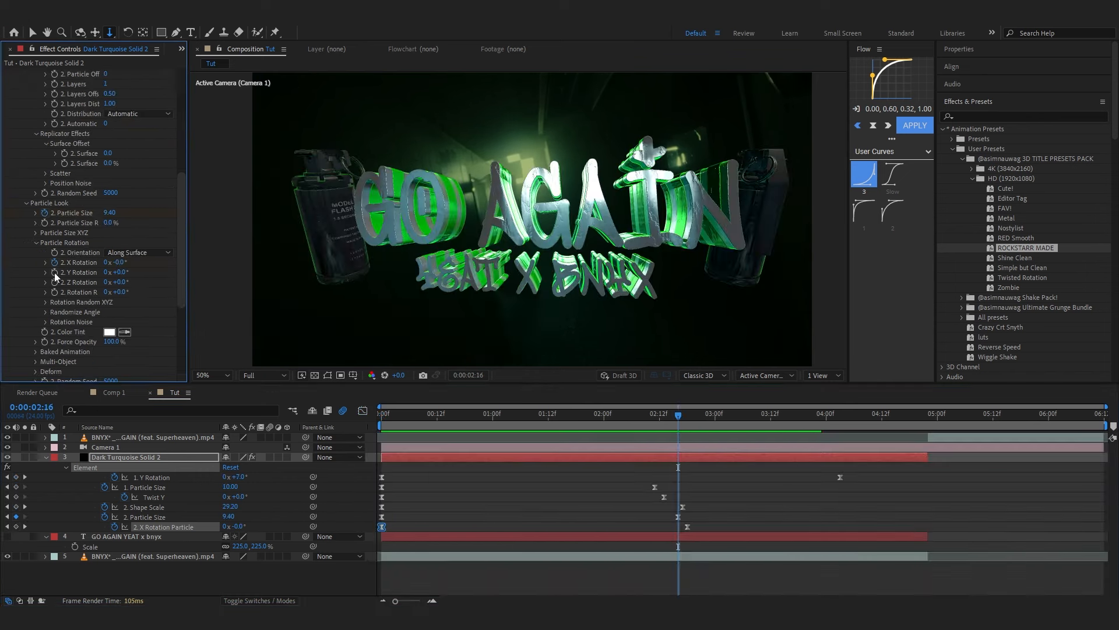
# Step: Keyframe Group 2's particle Y Rotation from one full turn at the start to 0° at 0:00:02:16
pyautogui.click(54, 272)
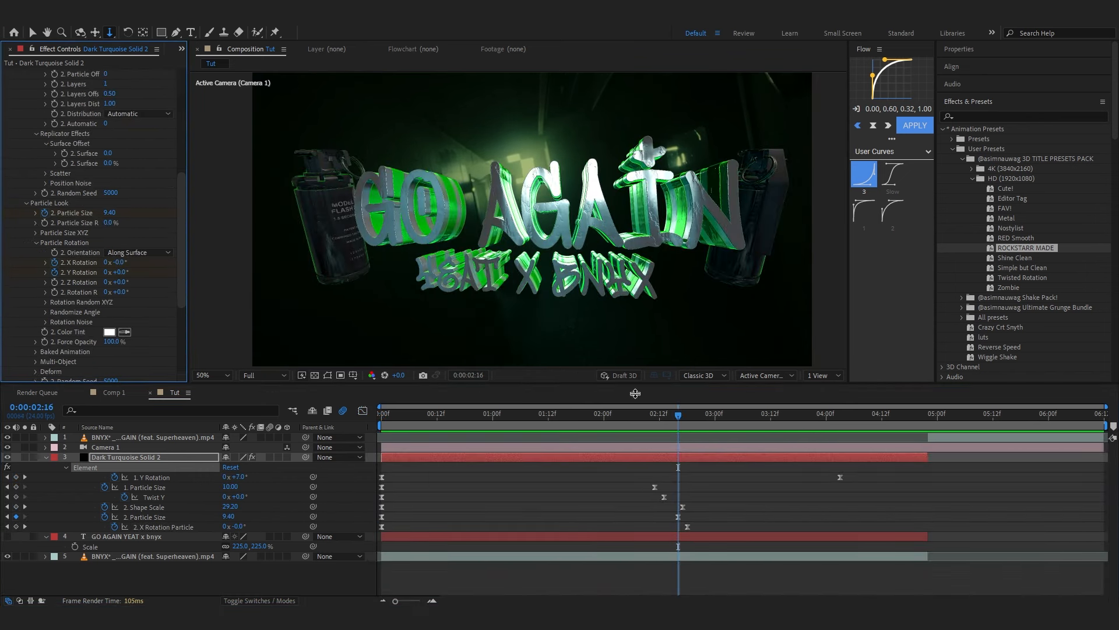
pyautogui.press('u')
pyautogui.press('u')
pyautogui.moveTo(678, 416); pyautogui.dragTo(379, 421)
pyautogui.click(225, 537)
pyautogui.write('1')
pyautogui.press('Return')
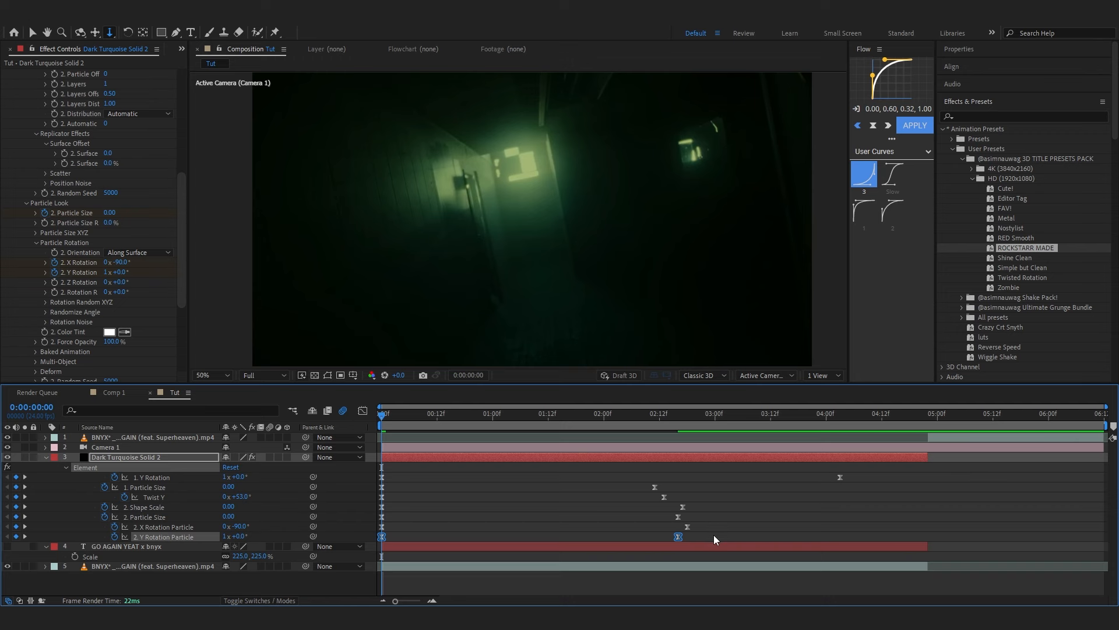
# Step: Shape the curve of Group 2's particle Y Rotation to start fast and slow down toward its end
pyautogui.click(363, 411)
pyautogui.moveTo(421, 442); pyautogui.dragTo(295, 463)
pyautogui.moveTo(480, 444); pyautogui.dragTo(390, 475)
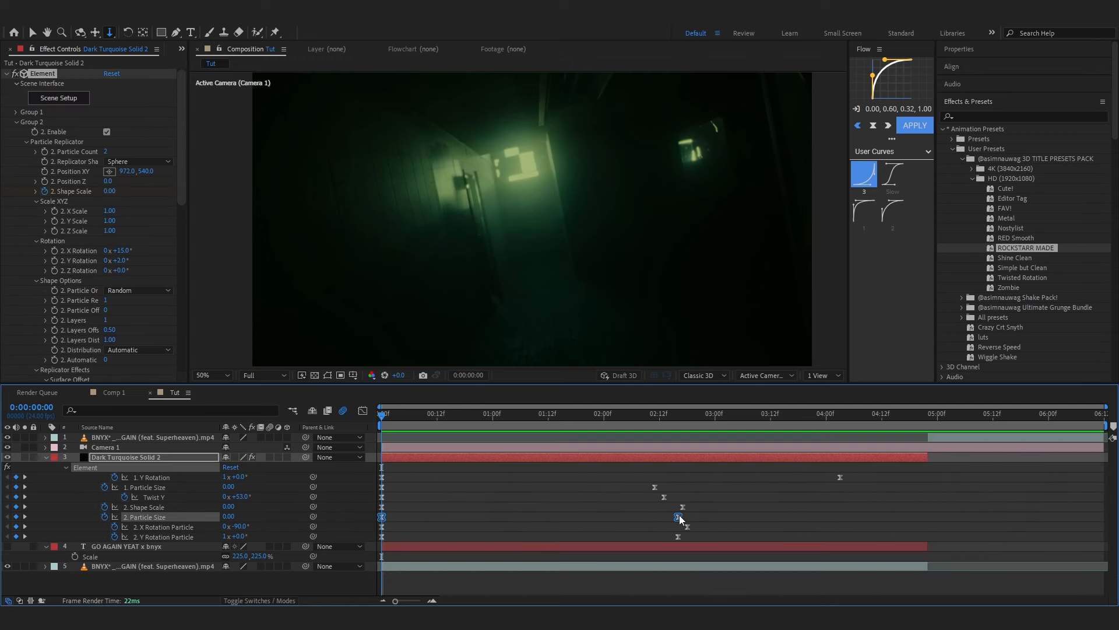
# Step: Move the end keyframes of Group 2 Particle Size to about 1:15, Shape Scale to 2:12, Group 1 Particle Size to 2:15 and Twist Y to 2:17
pyautogui.moveTo(680, 519); pyautogui.dragTo(564, 518)
pyautogui.press('space')
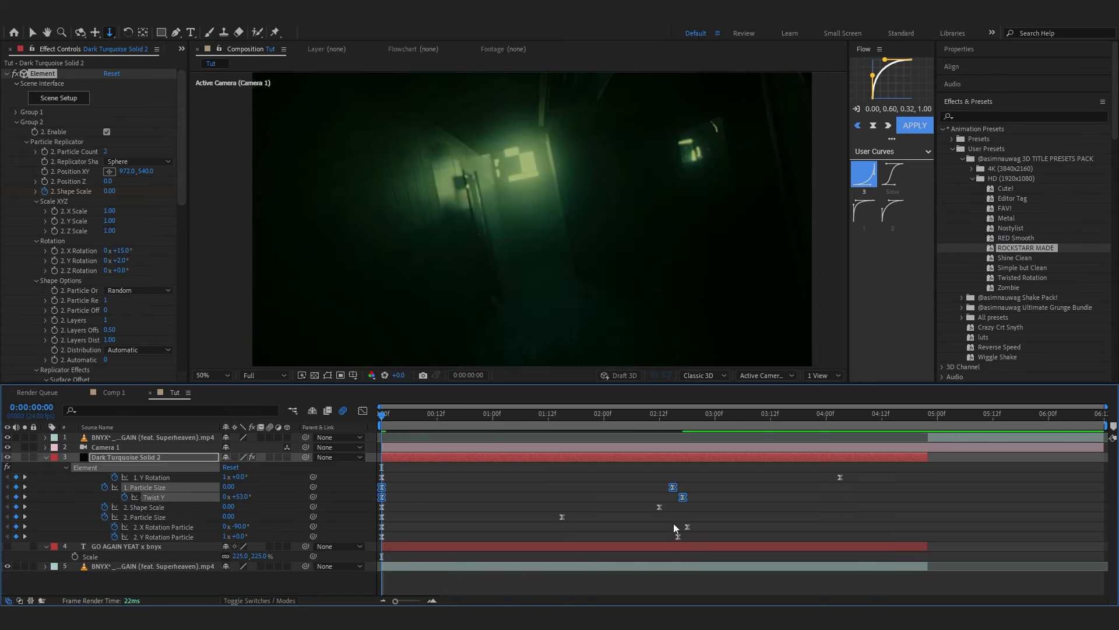
pyautogui.press('space')
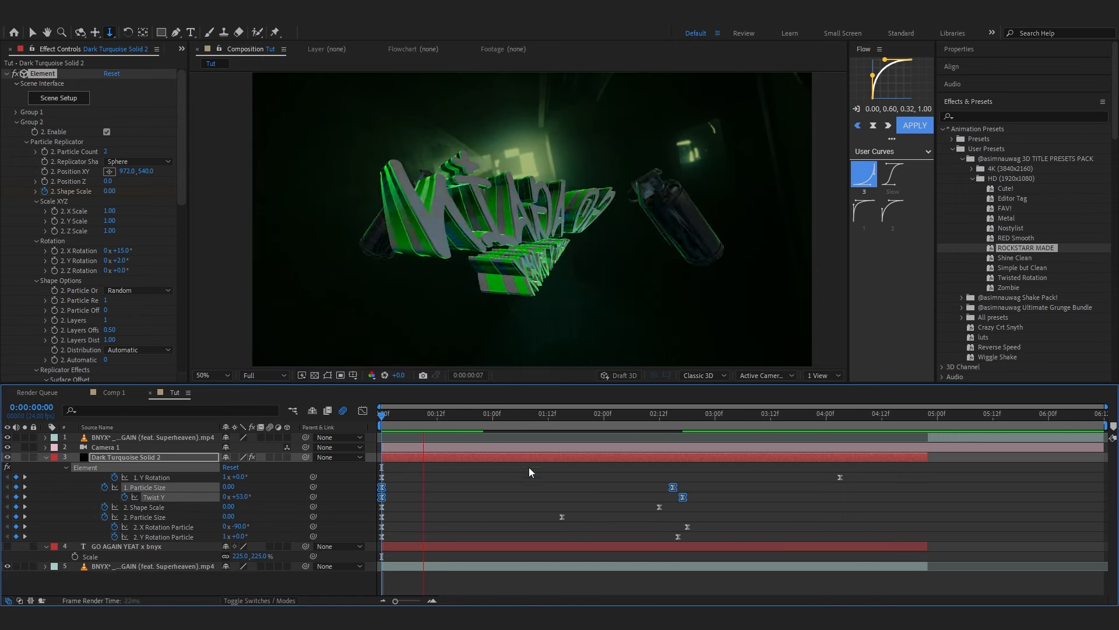
# Step: Start animating Camera 1's Point of Interest and Position with starting keyframes at about 0:00:02:04
pyautogui.click(631, 418)
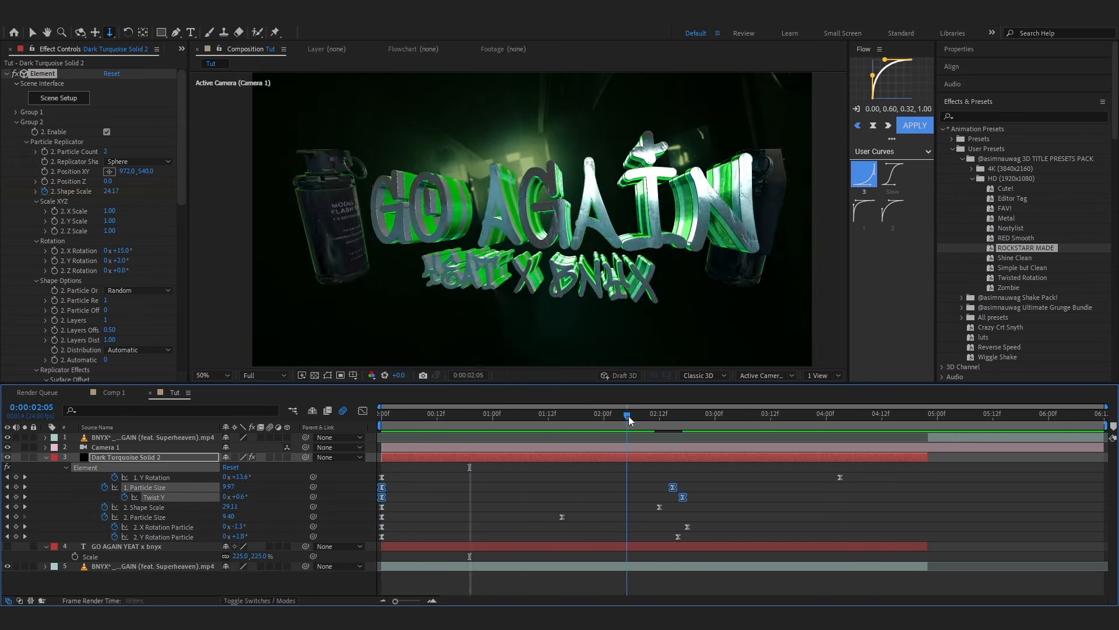
pyautogui.click(148, 448)
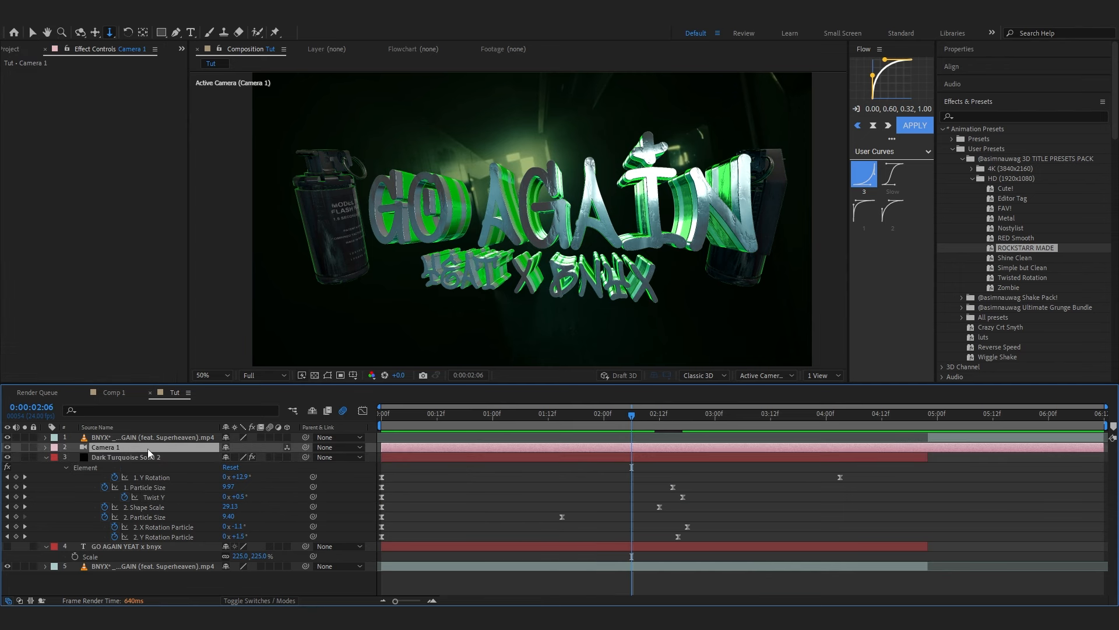
pyautogui.click(45, 448)
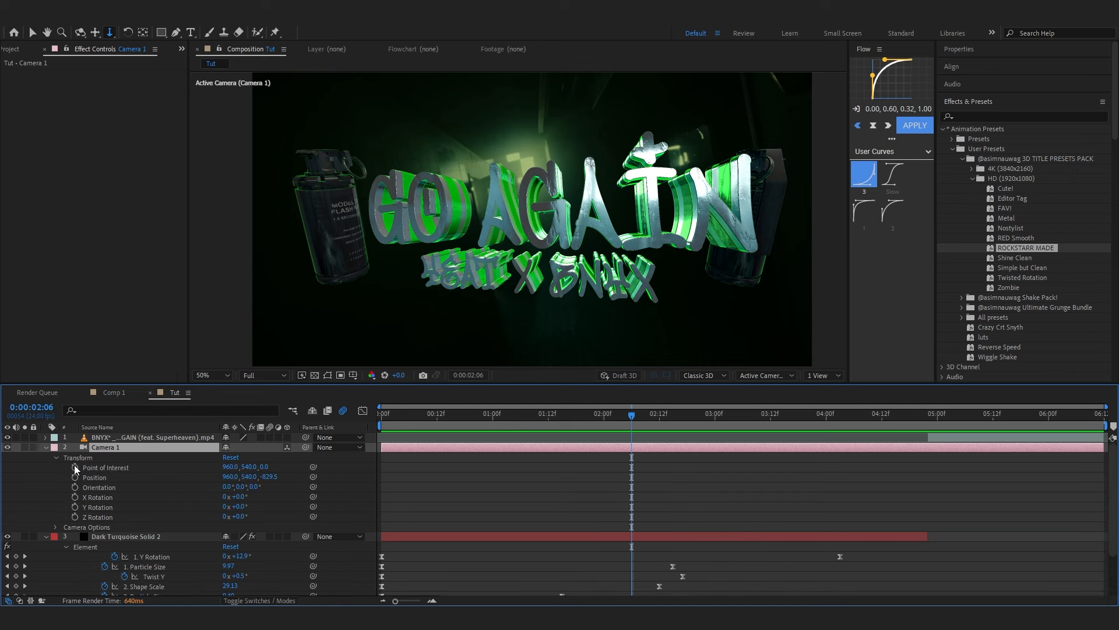
pyautogui.click(75, 467)
pyautogui.click(75, 477)
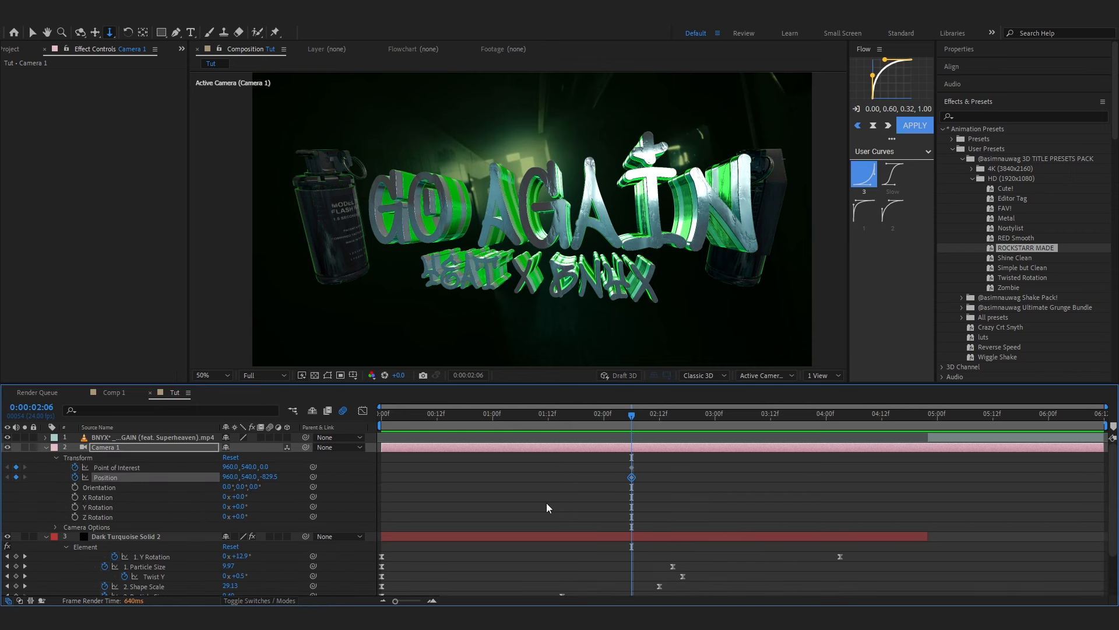
pyautogui.keyDown('shift'); pyautogui.click(631, 467); pyautogui.keyUp('shift')
pyautogui.moveTo(632, 478); pyautogui.dragTo(622, 479)
# Step: Dolly the camera in close to the title near the layer's end, placing its end keyframes at about 0:00:04:22
pyautogui.moveTo(690, 418); pyautogui.dragTo(925, 464)
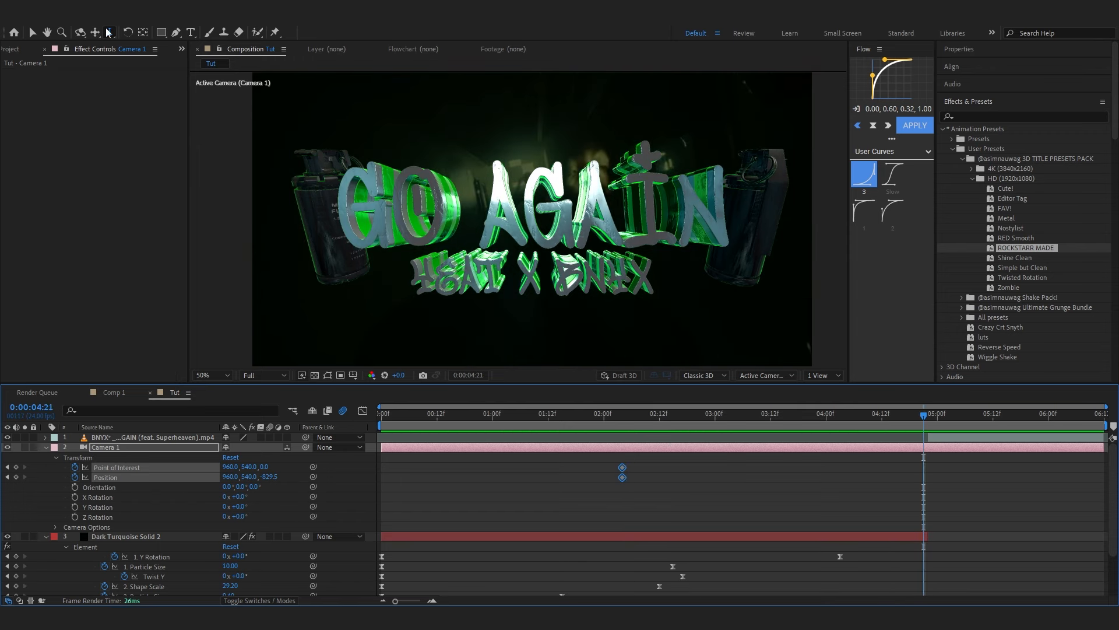
pyautogui.click(109, 34)
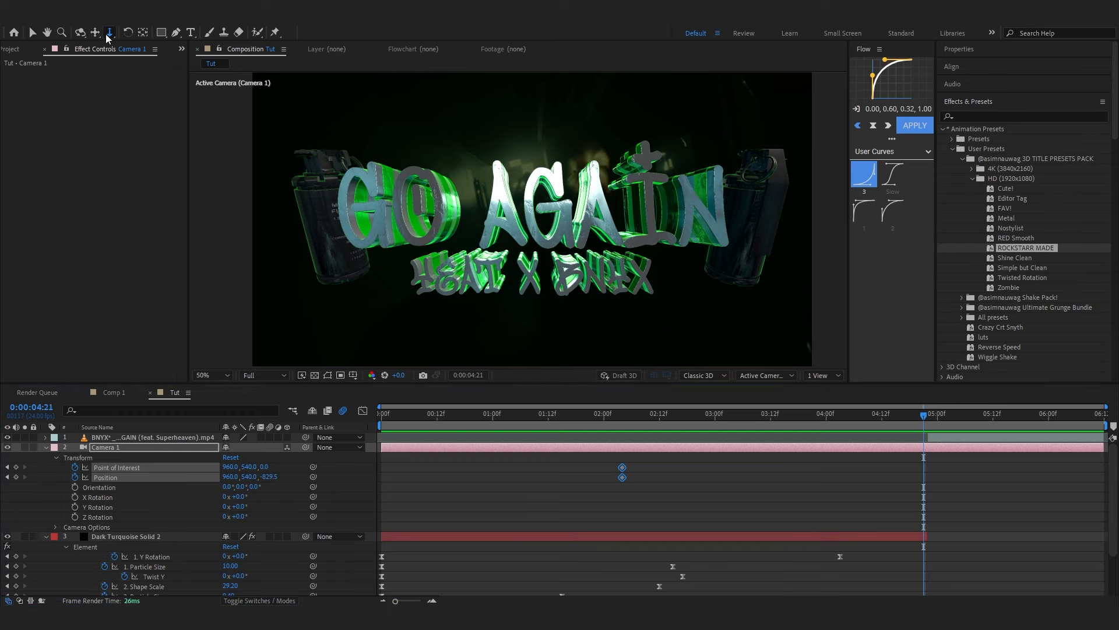
pyautogui.moveTo(535, 209); pyautogui.dragTo(572, 86)
pyautogui.moveTo(924, 477); pyautogui.dragTo(929, 477)
# Step: Easy-ease the camera's Point of Interest and Position keyframes and shape their speed curves to start slowly and accelerate toward the end
pyautogui.moveTo(923, 415); pyautogui.dragTo(734, 527)
pyautogui.moveTo(959, 465); pyautogui.dragTo(394, 523)
pyautogui.press('F9')
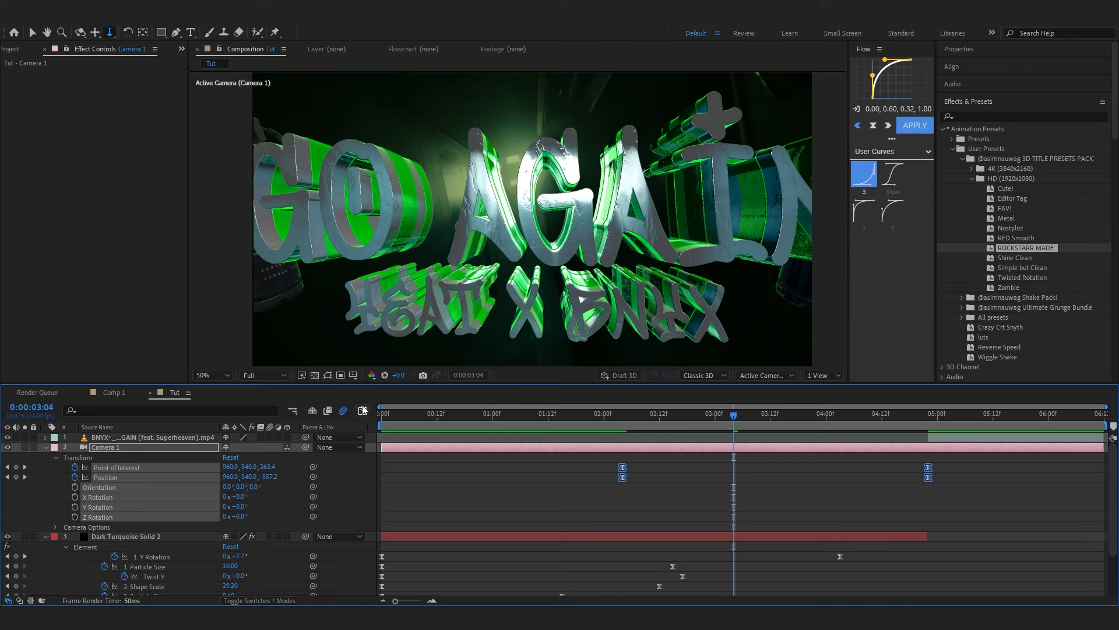
pyautogui.hotkey('shift', 'F3')
pyautogui.click(625, 589)
pyautogui.click(665, 476)
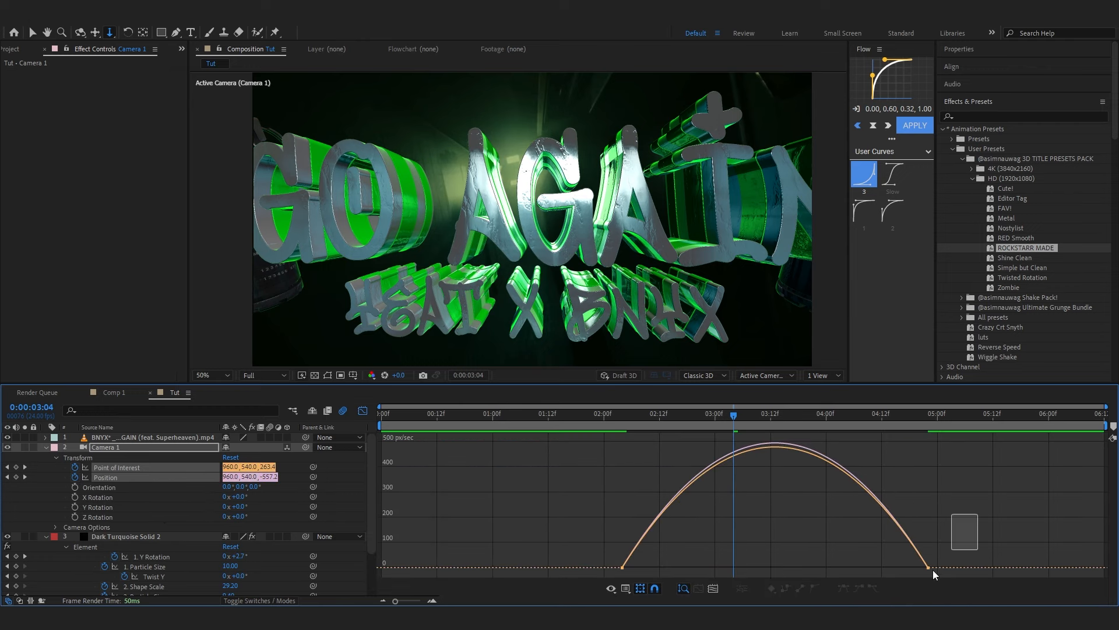
pyautogui.moveTo(877, 563); pyautogui.dragTo(969, 562)
pyautogui.moveTo(814, 547); pyautogui.dragTo(548, 587)
pyautogui.moveTo(673, 563); pyautogui.dragTo(828, 565)
pyautogui.press('space')
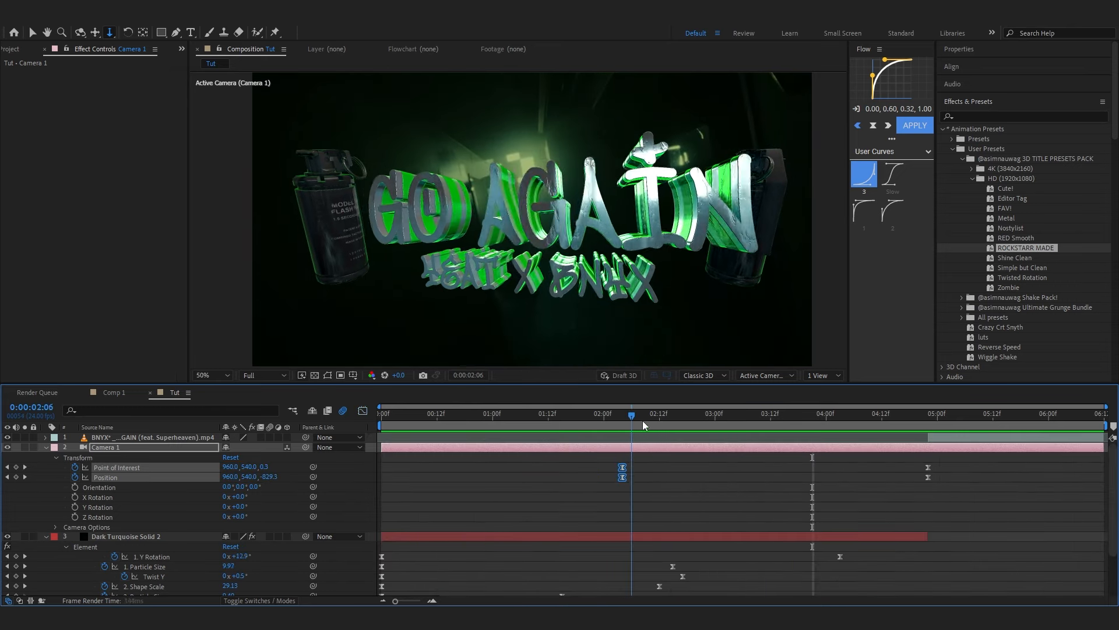
# Step: Add the expression wiggle(1,2) to Camera 1's Orientation and preview the animation from the start
pyautogui.moveTo(642, 419); pyautogui.dragTo(650, 419)
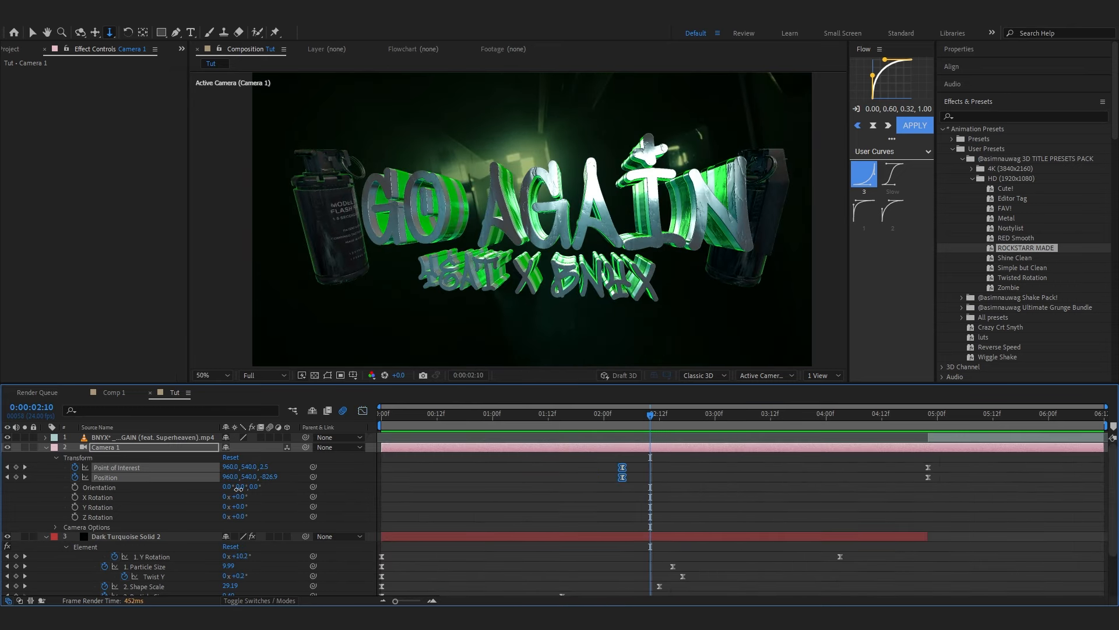
pyautogui.moveTo(241, 487); pyautogui.dragTo(250, 493)
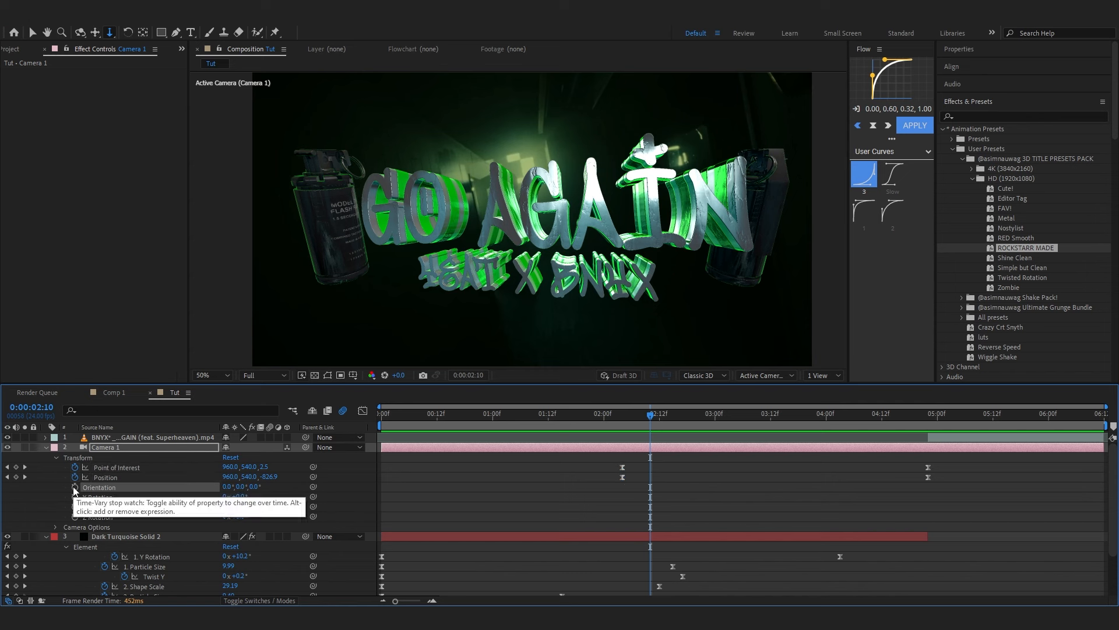
pyautogui.keyDown('alt'); pyautogui.click(74, 487); pyautogui.keyUp('alt')
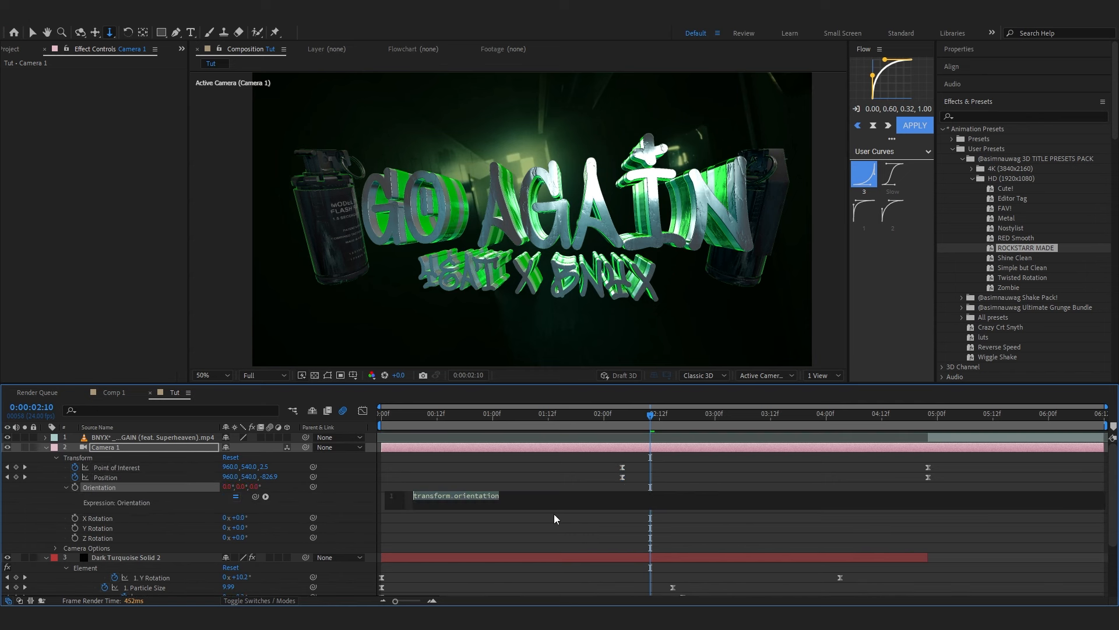
pyautogui.write('w')
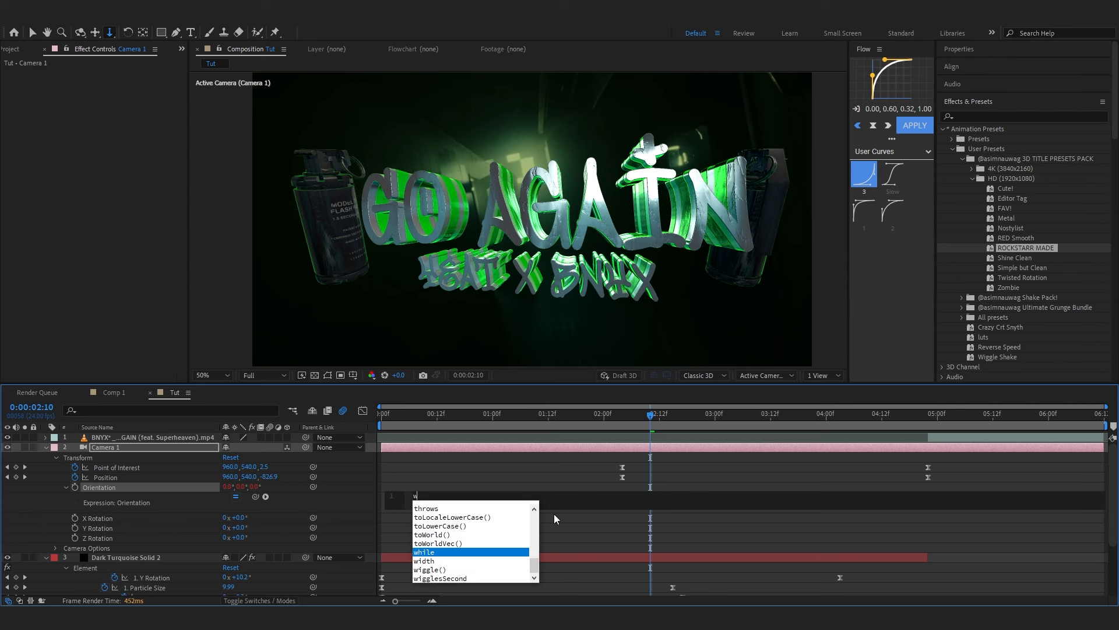
pyautogui.write('iggle()')
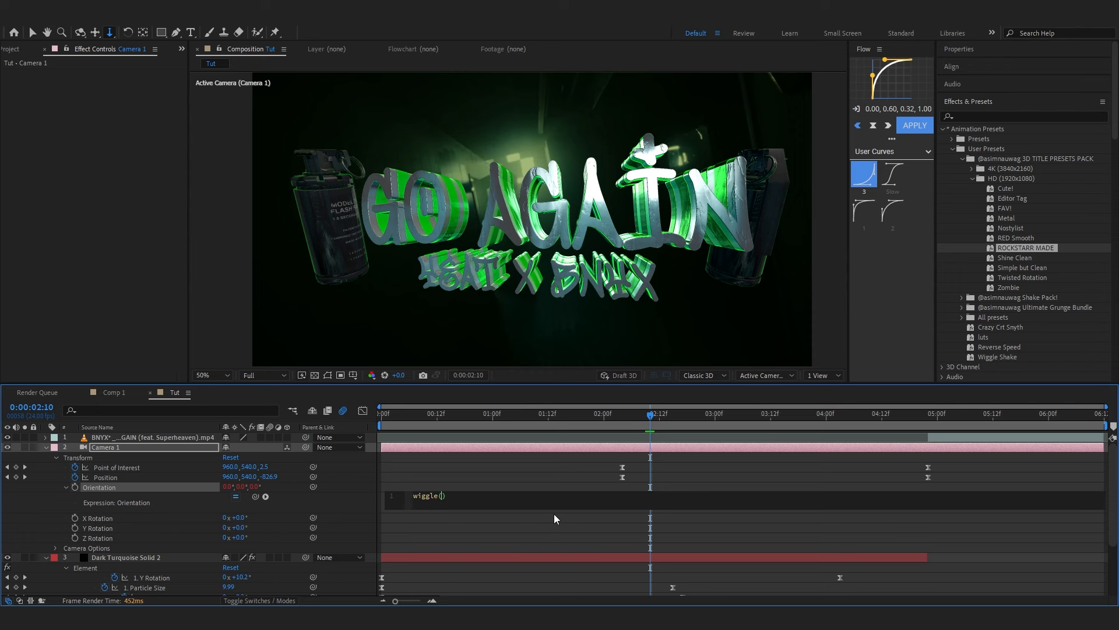
pyautogui.write('1,2')
pyautogui.click(589, 417)
pyautogui.moveTo(580, 417); pyautogui.dragTo(382, 415)
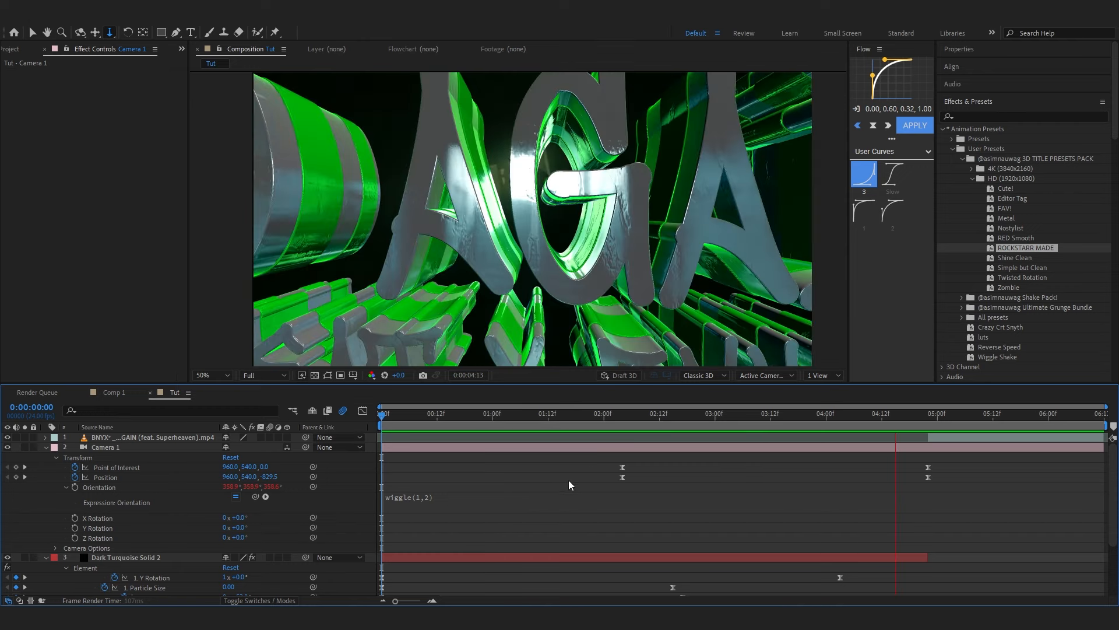
# Step: Change the camera's Orientation expression to wiggle(1,1) and preview the animation again
pyautogui.press('space')
pyautogui.click(436, 499)
pyautogui.click(456, 497)
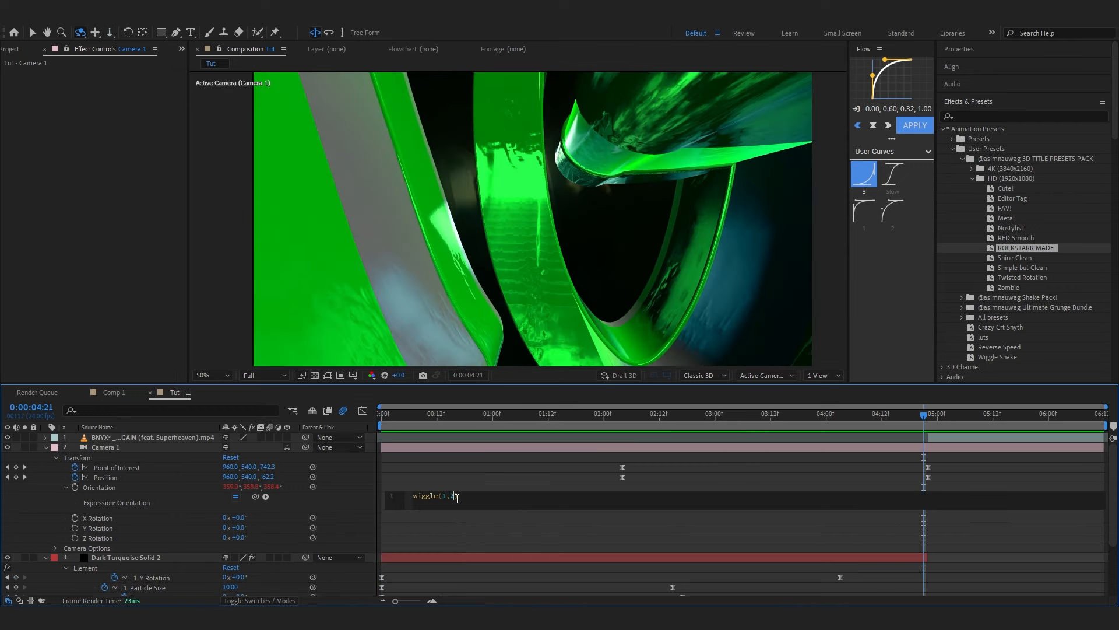
pyautogui.click(492, 543)
pyautogui.moveTo(771, 417); pyautogui.dragTo(212, 457)
pyautogui.press('space')
pyautogui.press('space')
pyautogui.press('space')
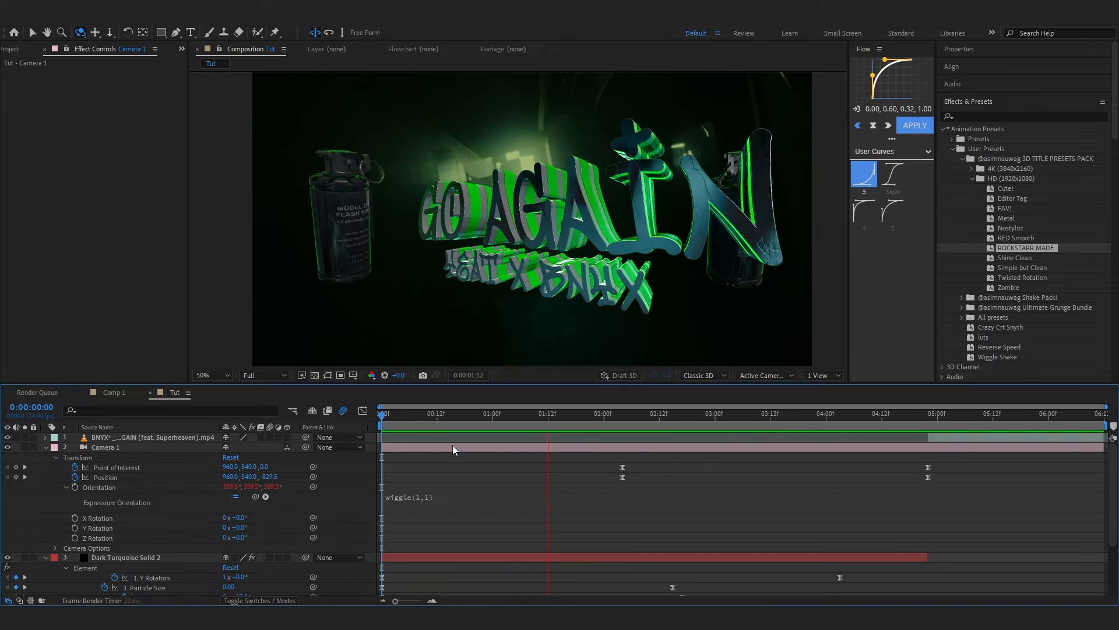
pyautogui.click(771, 414)
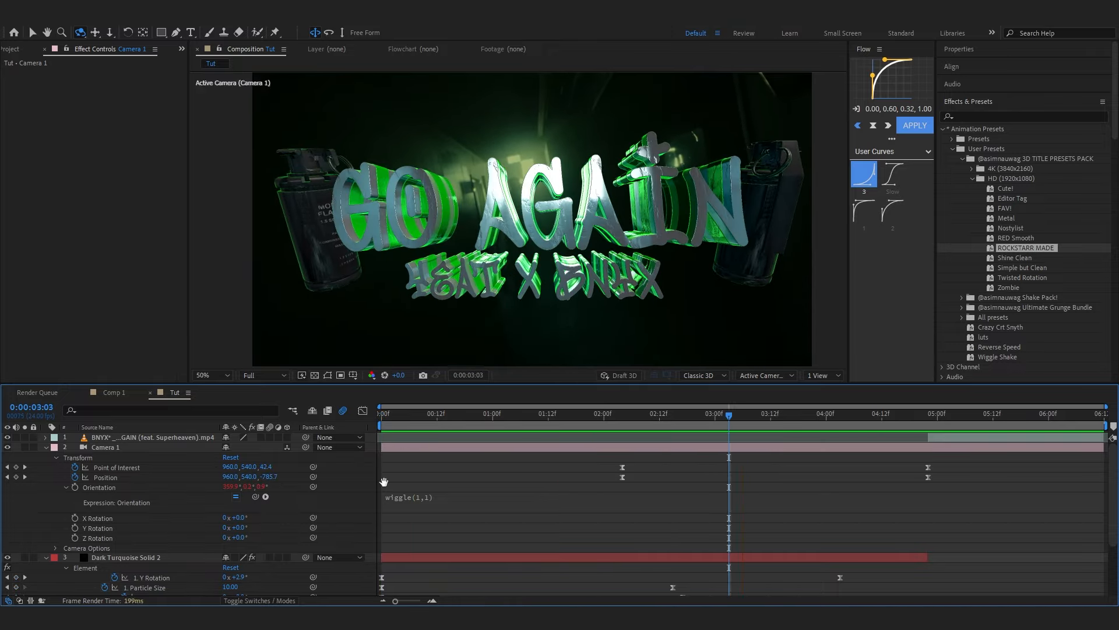
pyautogui.moveTo(786, 419); pyautogui.dragTo(612, 470)
# Step: Collapse all layer properties and set Element's Add Lighting option on Dark Turquoise Solid 2 to Cinema
pyautogui.hotkey('ctrl', 'a')
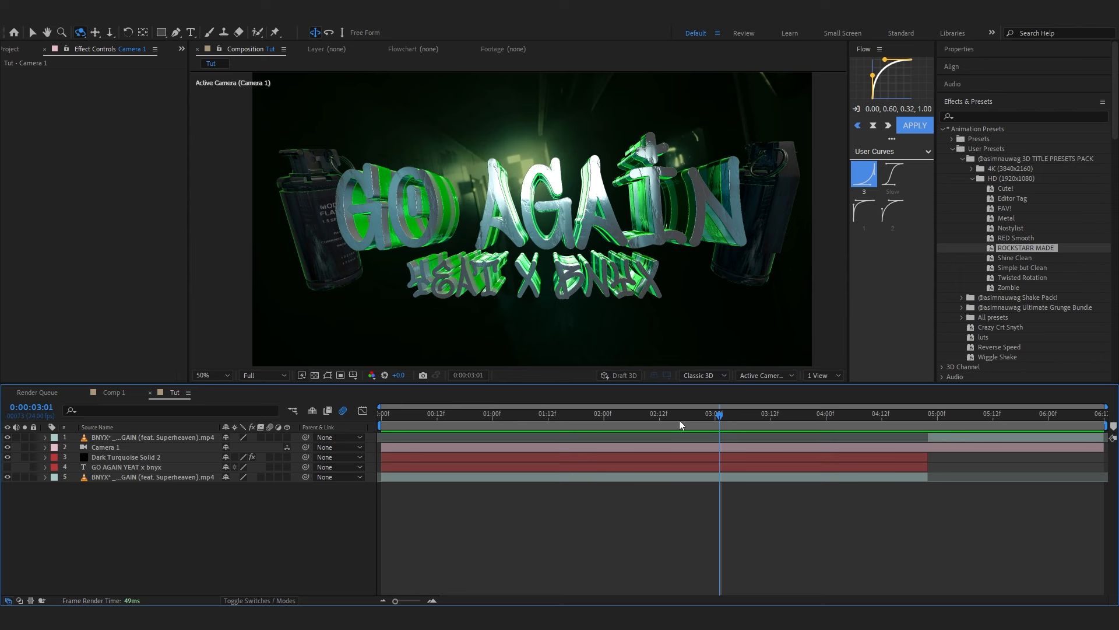
pyautogui.click(670, 457)
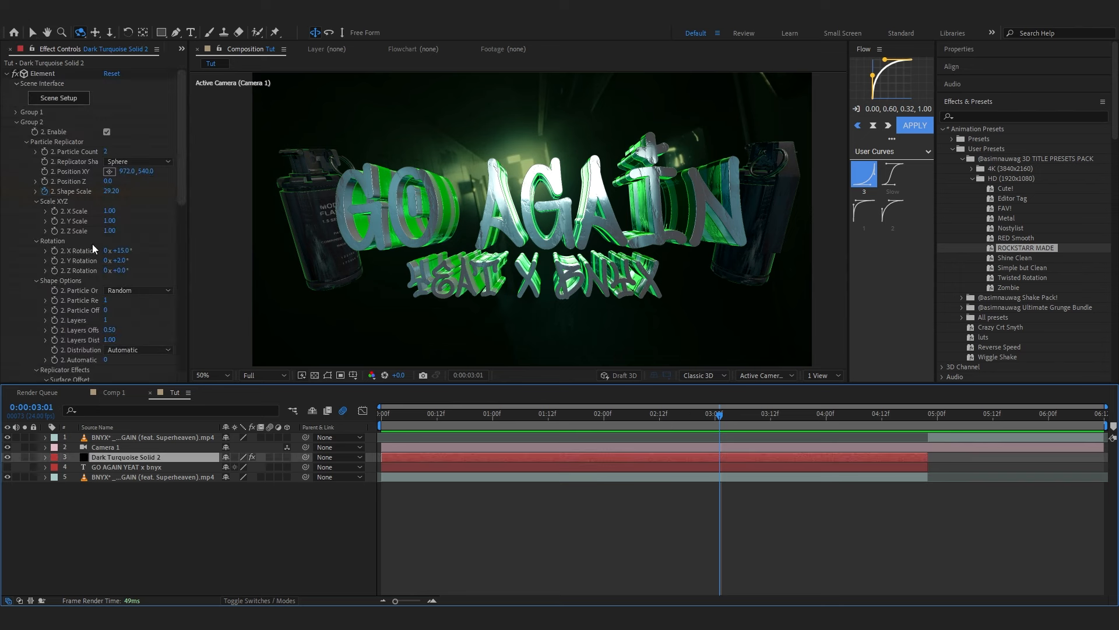
pyautogui.click(16, 124)
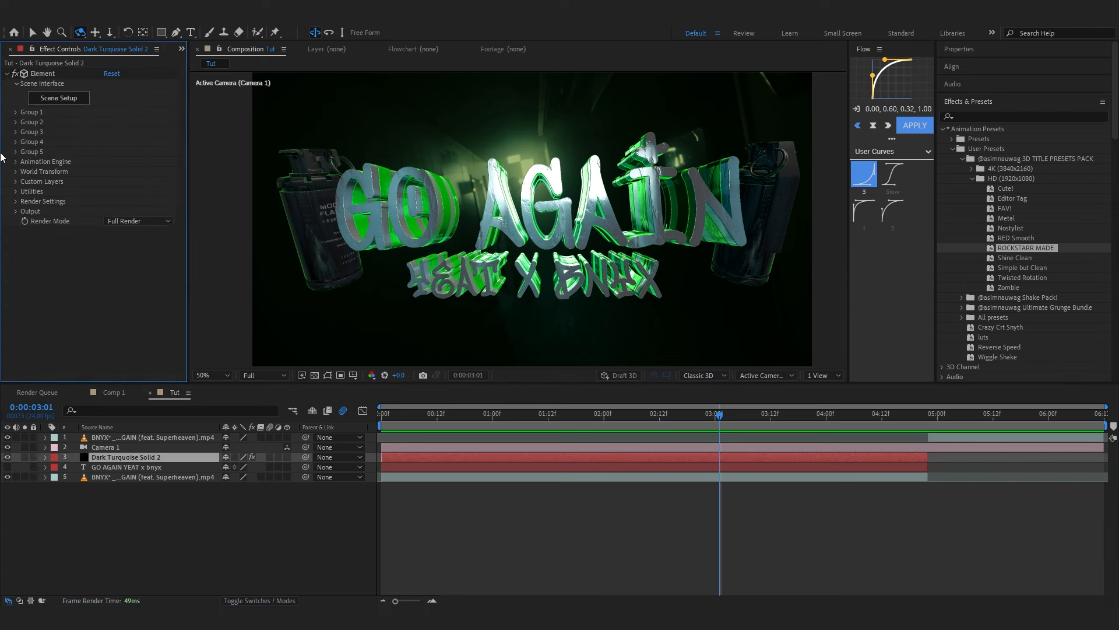
pyautogui.click(16, 201)
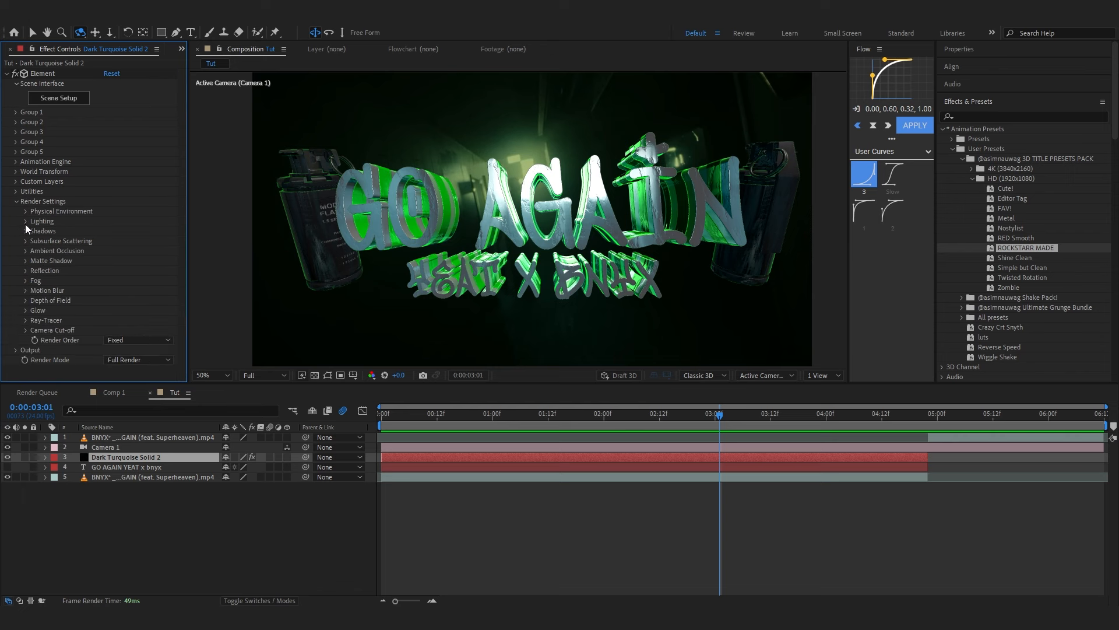
pyautogui.click(25, 222)
pyautogui.click(143, 251)
pyautogui.click(137, 392)
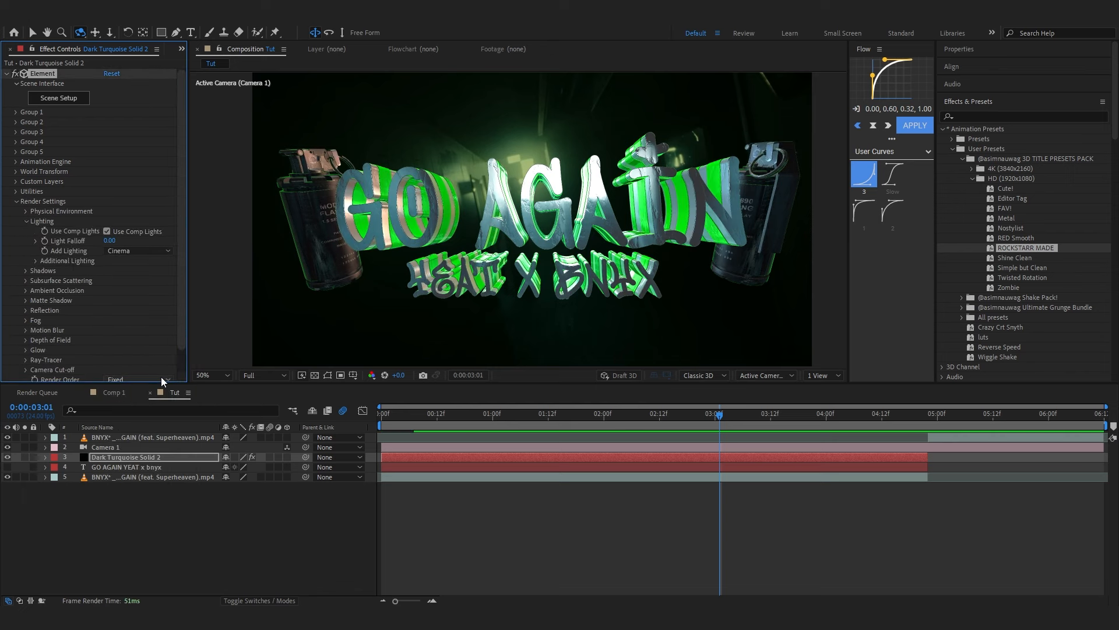
# Step: Rotate Element's physical environment to X 8°, Y -20° and Z 90°
pyautogui.click(32, 32)
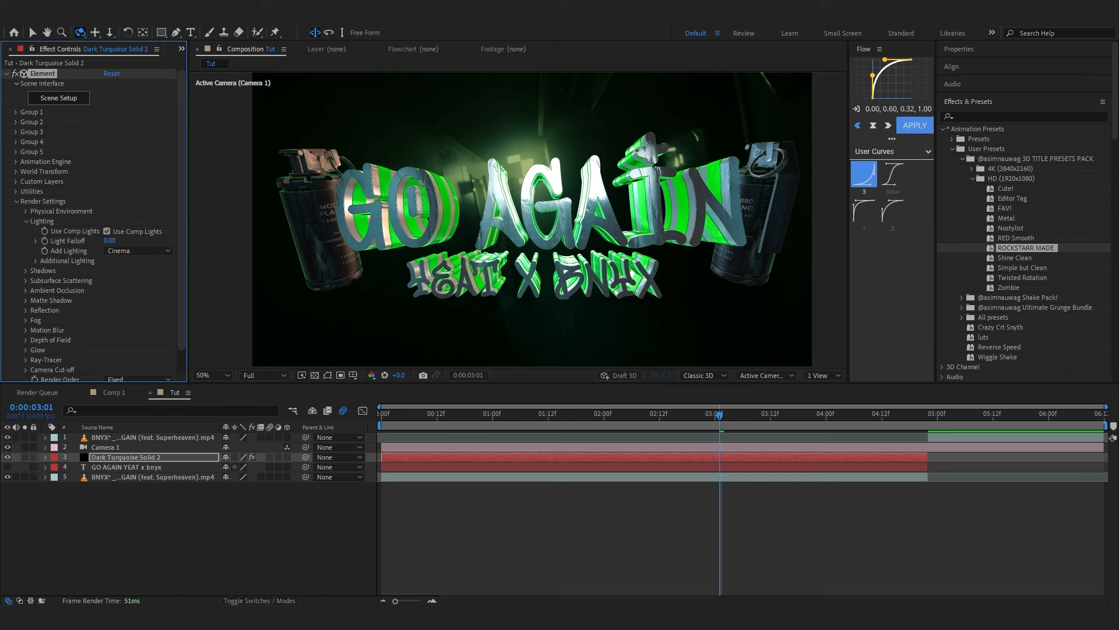
pyautogui.click(25, 211)
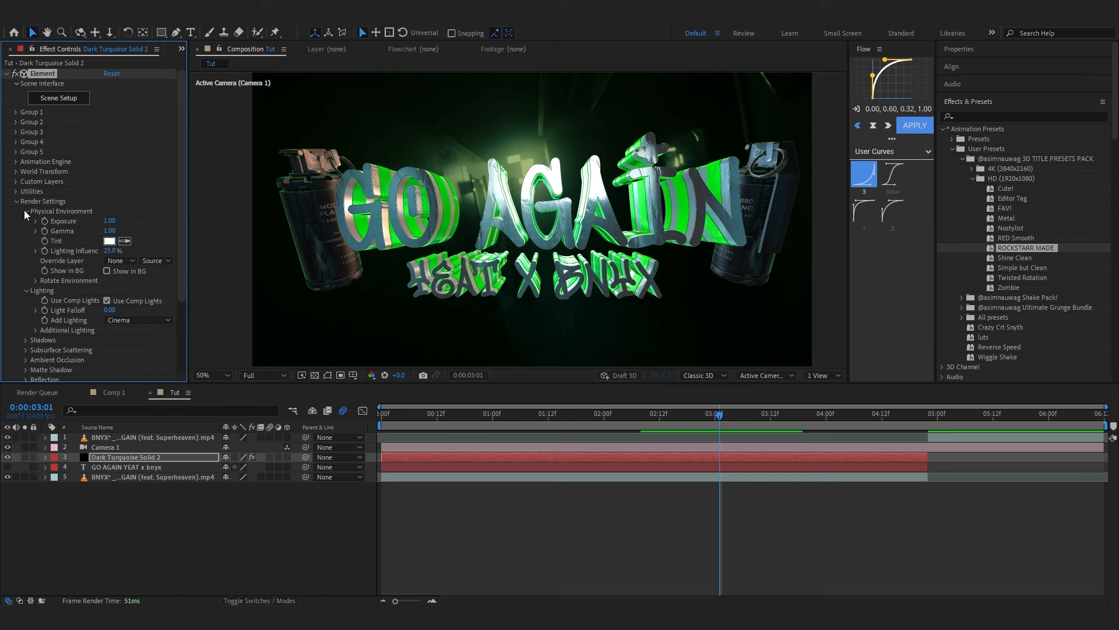
pyautogui.click(36, 280)
pyautogui.moveTo(119, 290); pyautogui.dragTo(111, 315)
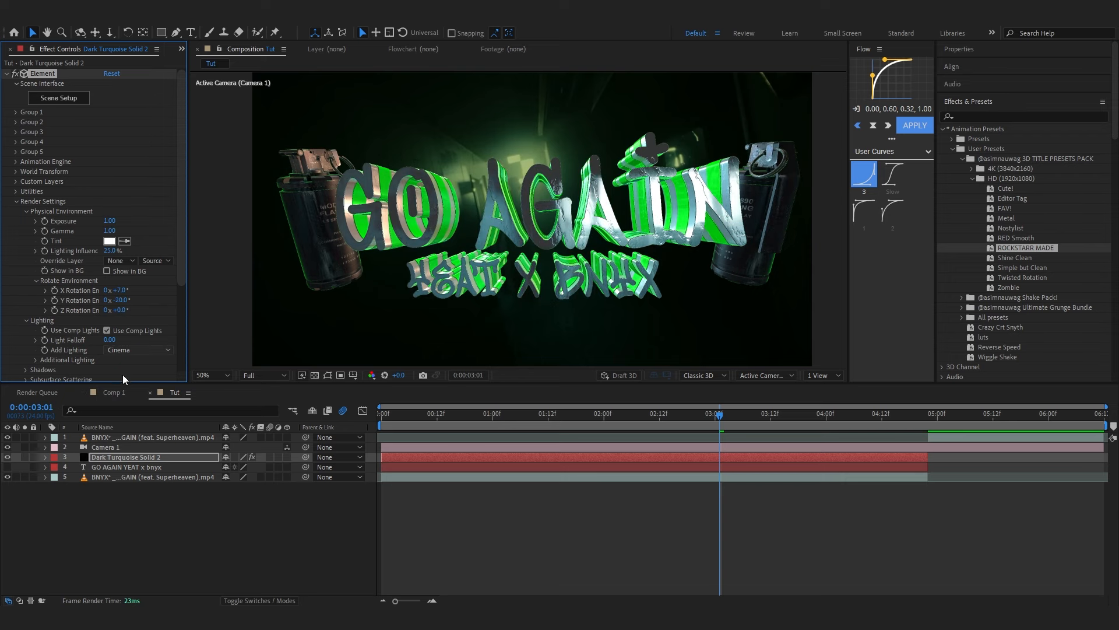
pyautogui.click(118, 393)
pyautogui.click(174, 393)
pyautogui.moveTo(124, 290); pyautogui.dragTo(126, 290)
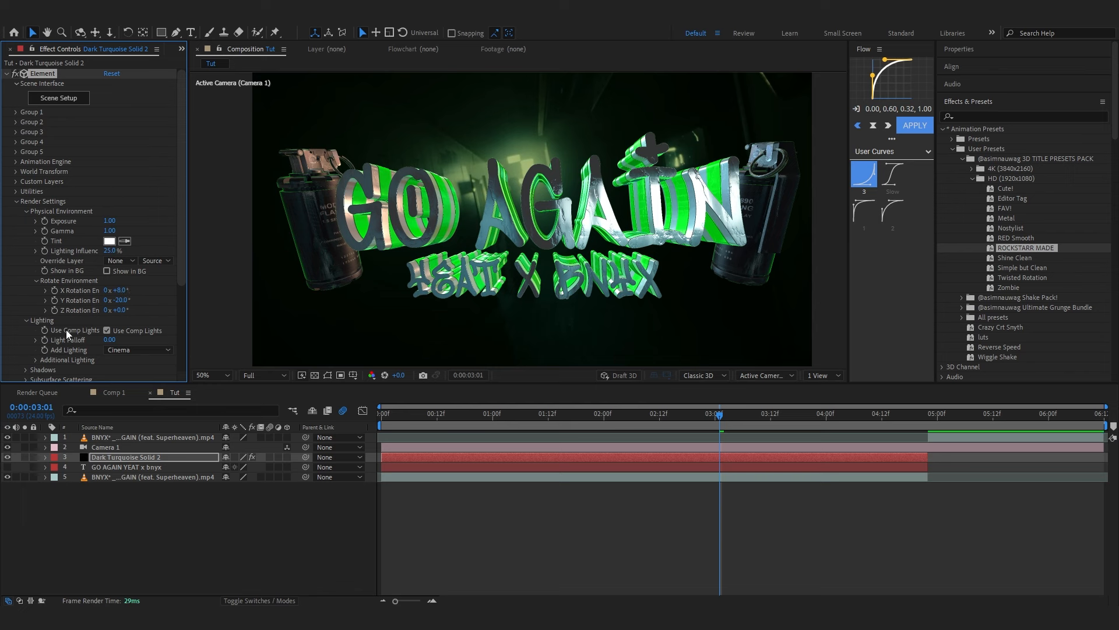
pyautogui.moveTo(122, 309)
pyautogui.mouseDown()
pyautogui.moveTo(179, 316)
pyautogui.moveTo(126, 310)
pyautogui.mouseUp()
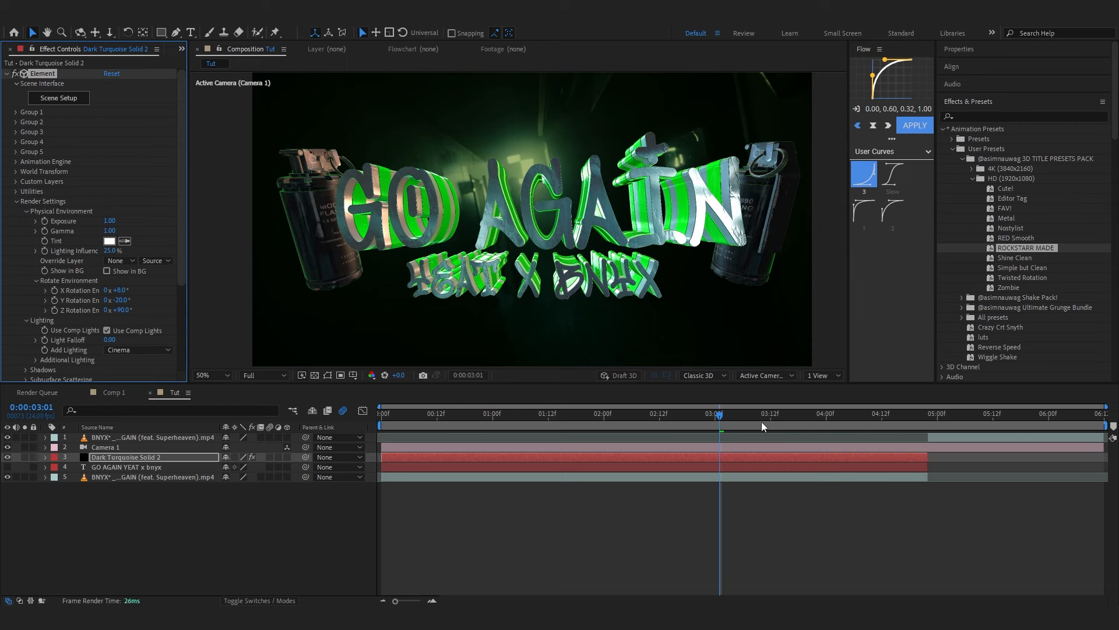
# Step: Enable Element's ambient occlusion in SSAO mode with intensity 22.9, distribution 5.1 and gamma 5.61
pyautogui.moveTo(702, 420); pyautogui.dragTo(692, 446)
pyautogui.scroll(-5, 5, 255)
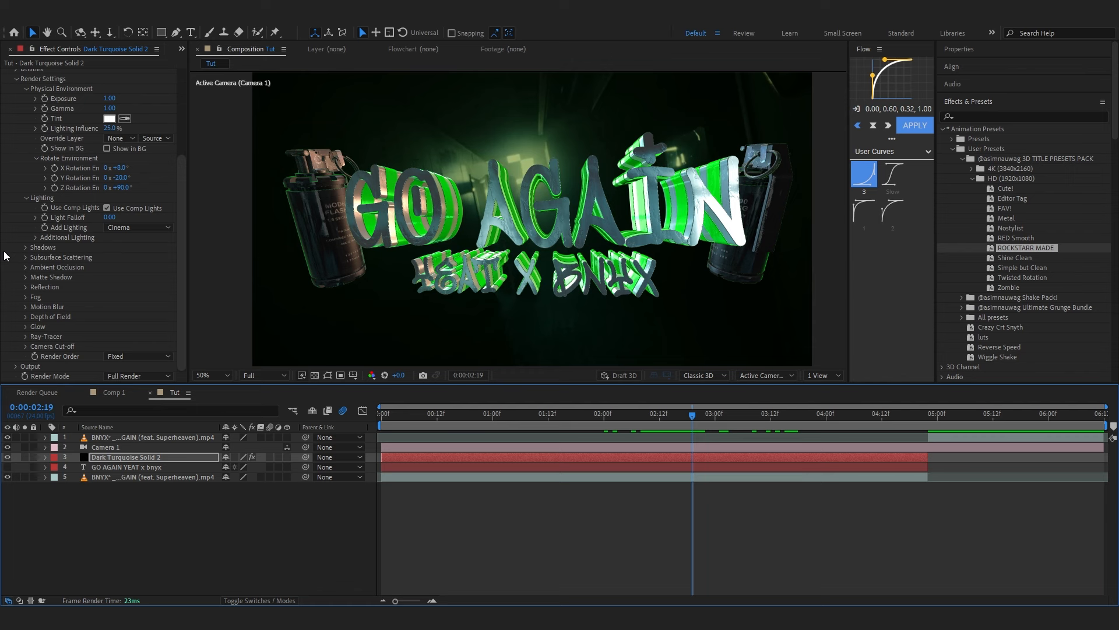
pyautogui.click(25, 267)
pyautogui.scroll(-3, 26, 257)
pyautogui.click(107, 163)
pyautogui.moveTo(108, 223); pyautogui.dragTo(218, 232)
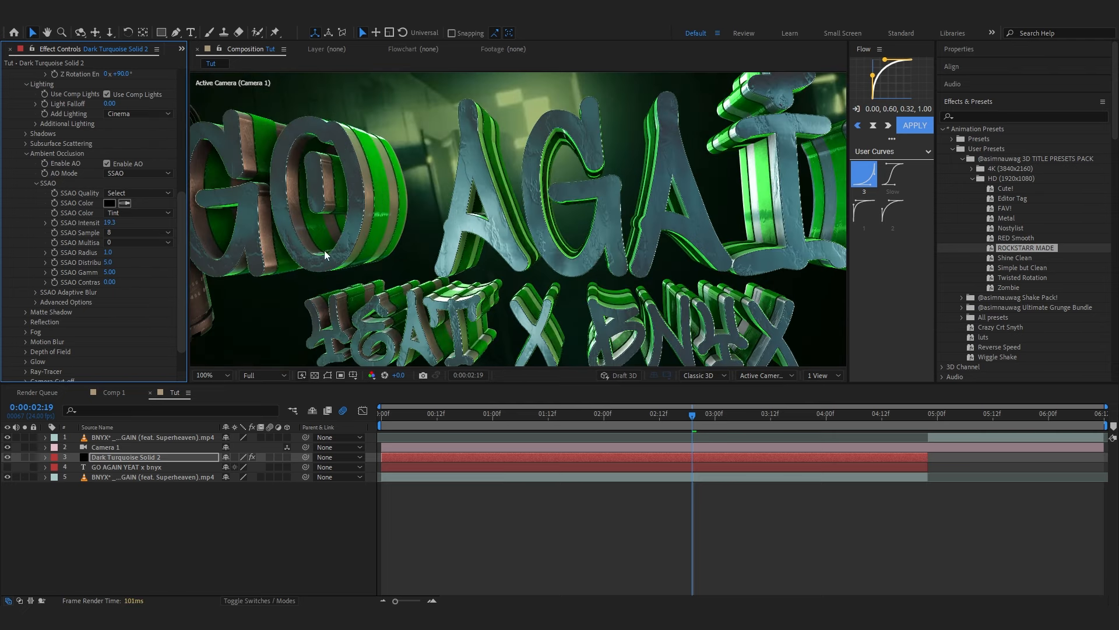
pyautogui.scroll(-1, 111, 266)
pyautogui.moveTo(108, 236); pyautogui.dragTo(146, 243)
pyautogui.scroll(1, 107, 161)
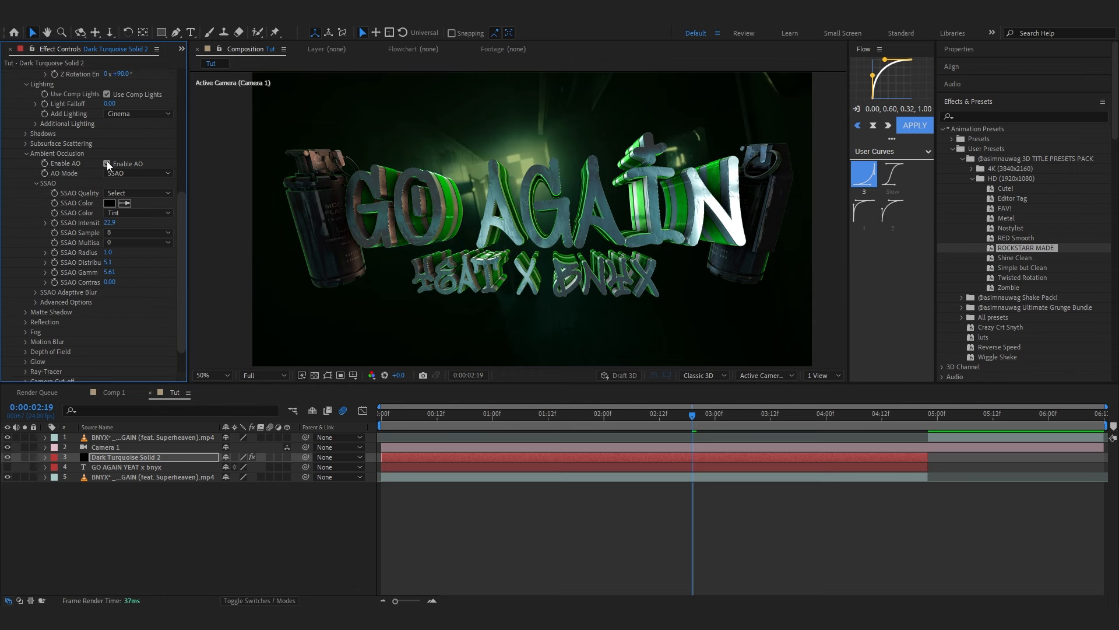
# Step: Toggle the ambient occlusion off and on repeatedly to compare its effect on the title
pyautogui.click(106, 164)
pyautogui.click(106, 164)
pyautogui.click(106, 164)
pyautogui.click(107, 164)
pyautogui.click(107, 164)
pyautogui.click(107, 164)
pyautogui.click(107, 164)
pyautogui.click(107, 164)
pyautogui.click(107, 164)
pyautogui.click(107, 163)
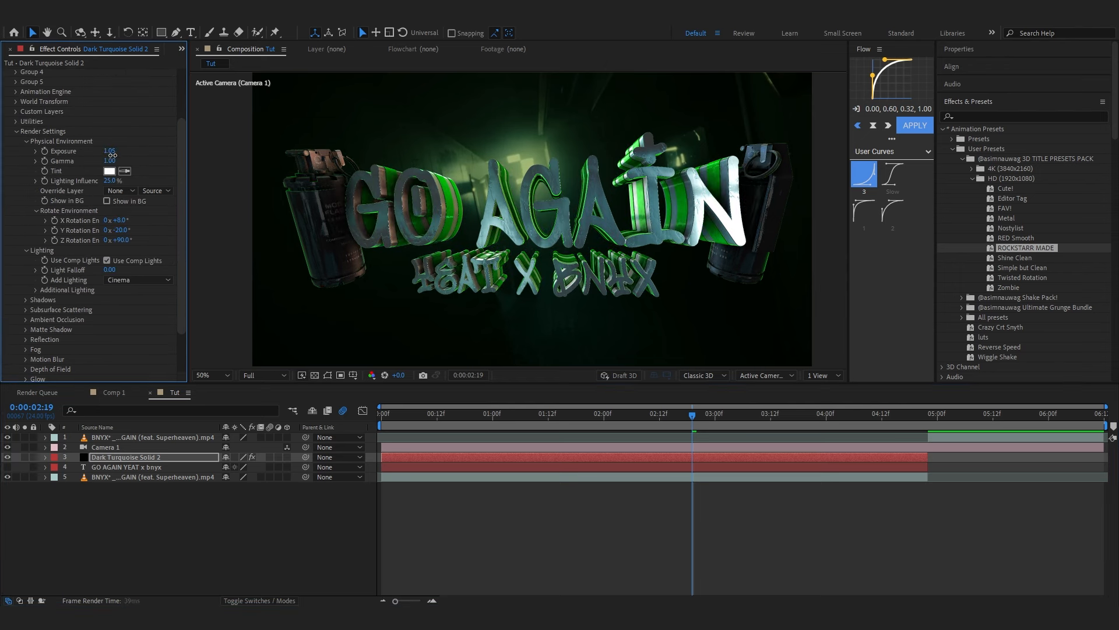
# Step: Set the physical environment's exposure to 1.21, gamma to 1.40 and rotation to X 2°, Y 0° and Z -2°
pyautogui.moveTo(112, 158)
pyautogui.mouseDown()
pyautogui.moveTo(147, 158)
pyautogui.moveTo(125, 161)
pyautogui.mouseUp()
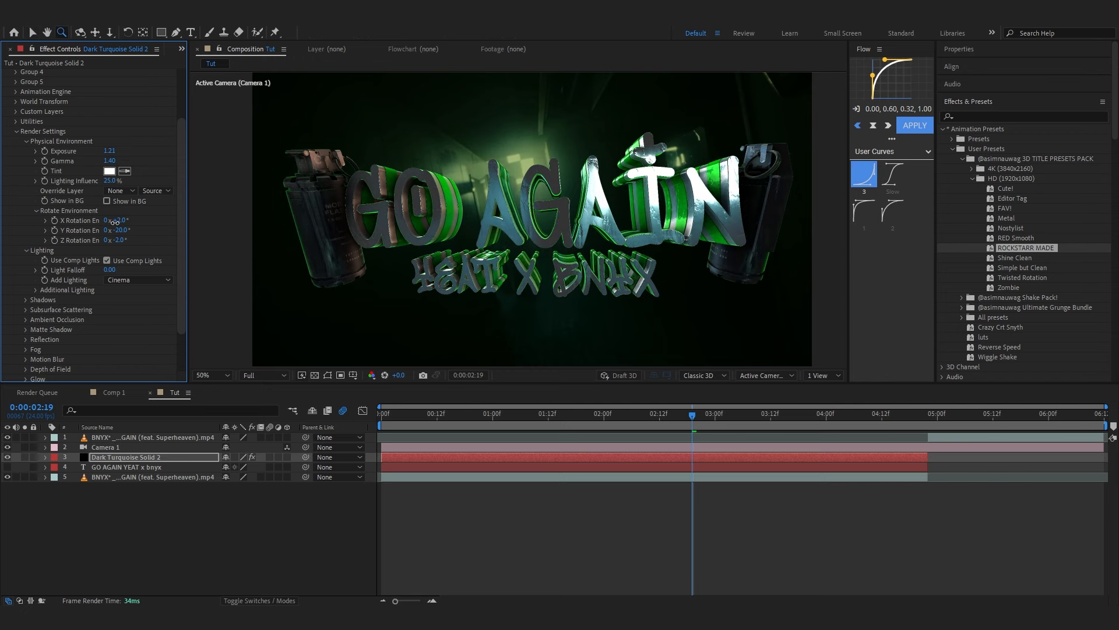
pyautogui.moveTo(135, 233); pyautogui.dragTo(135, 233)
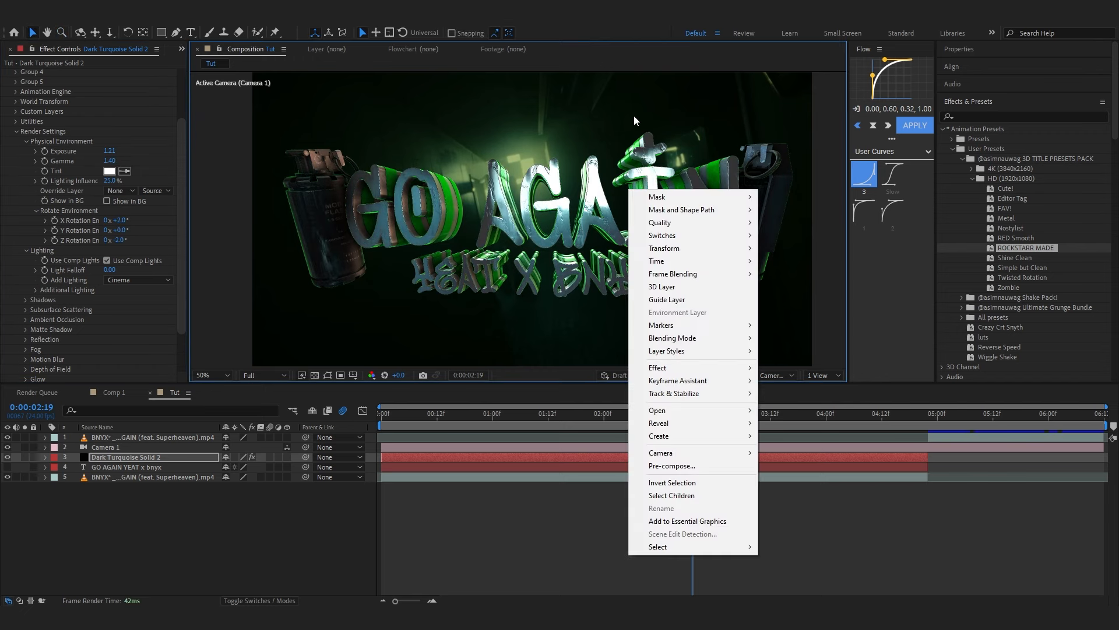
pyautogui.click(635, 118)
pyautogui.scroll(-3, 167, 220)
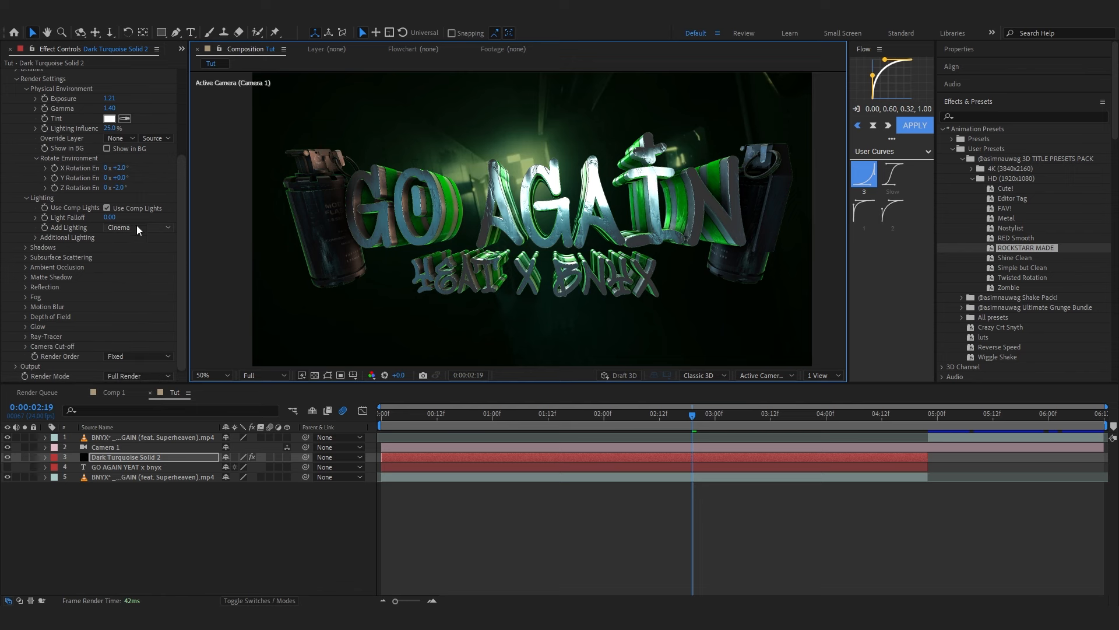
# Step: Apply Optical Glow to the title's solid layer with amount 6, size 116 and highlights only at 47%
pyautogui.hotkey('ctrl', 'space')
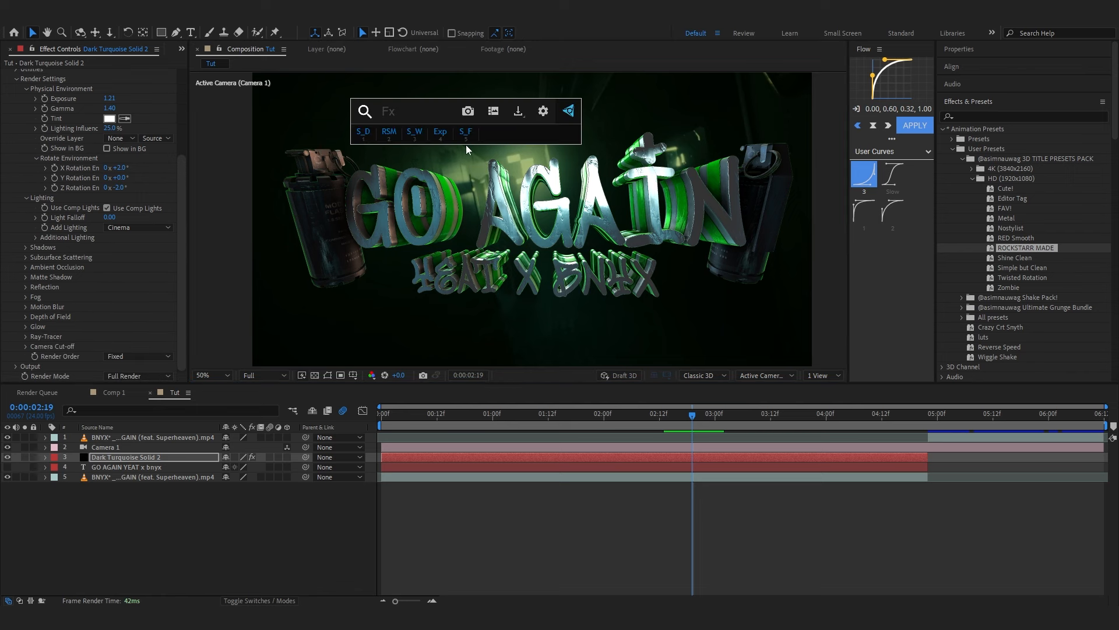
pyautogui.write('opt')
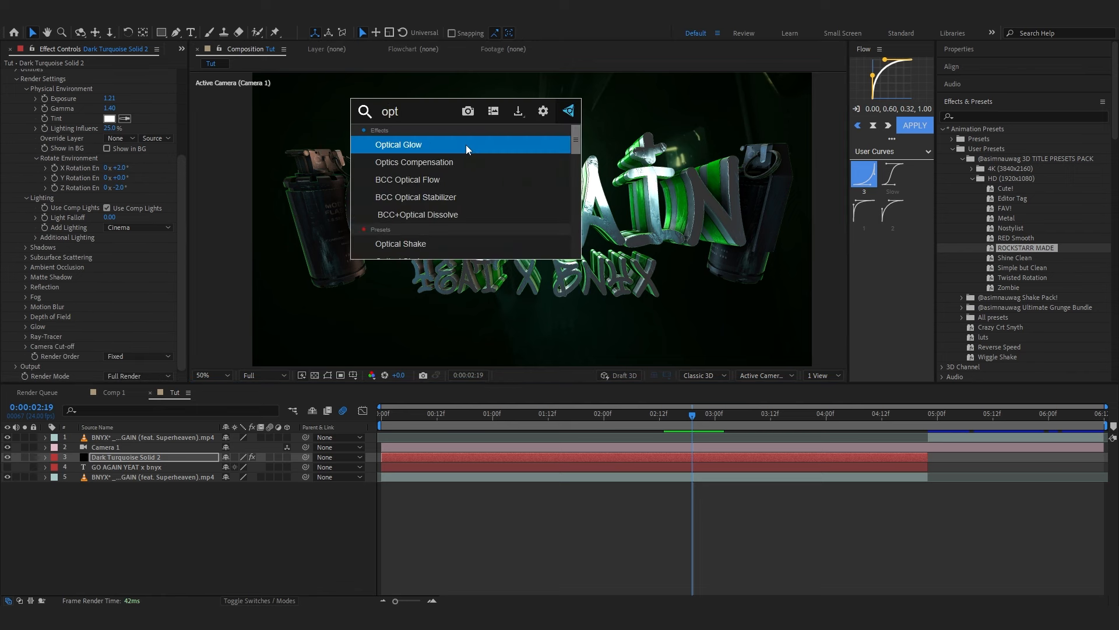
pyautogui.press('Return')
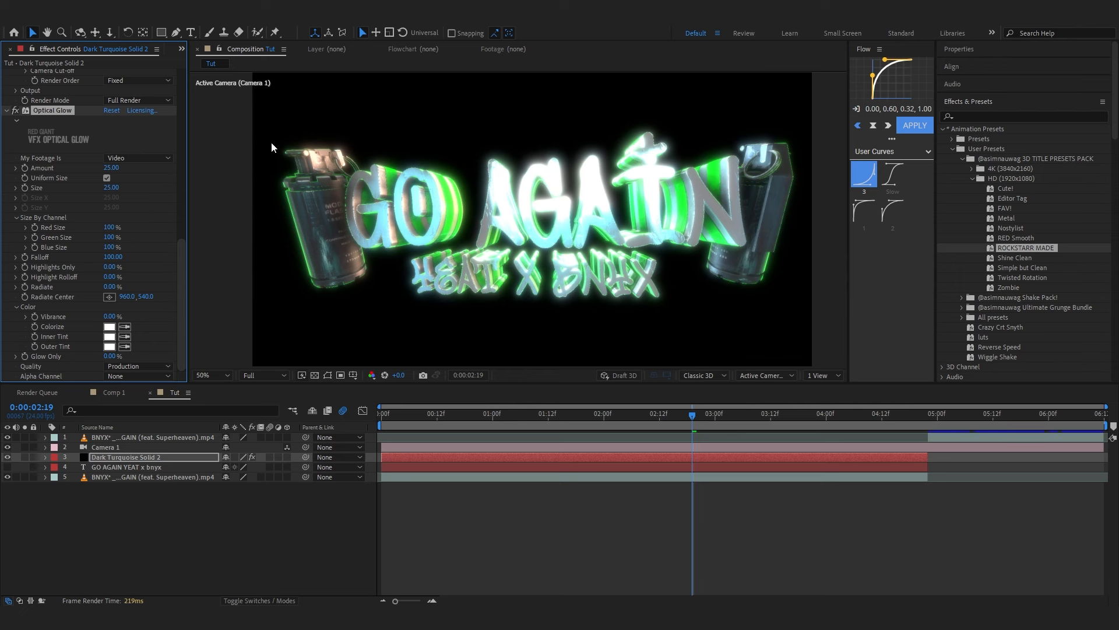
pyautogui.scroll(5, 114, 169)
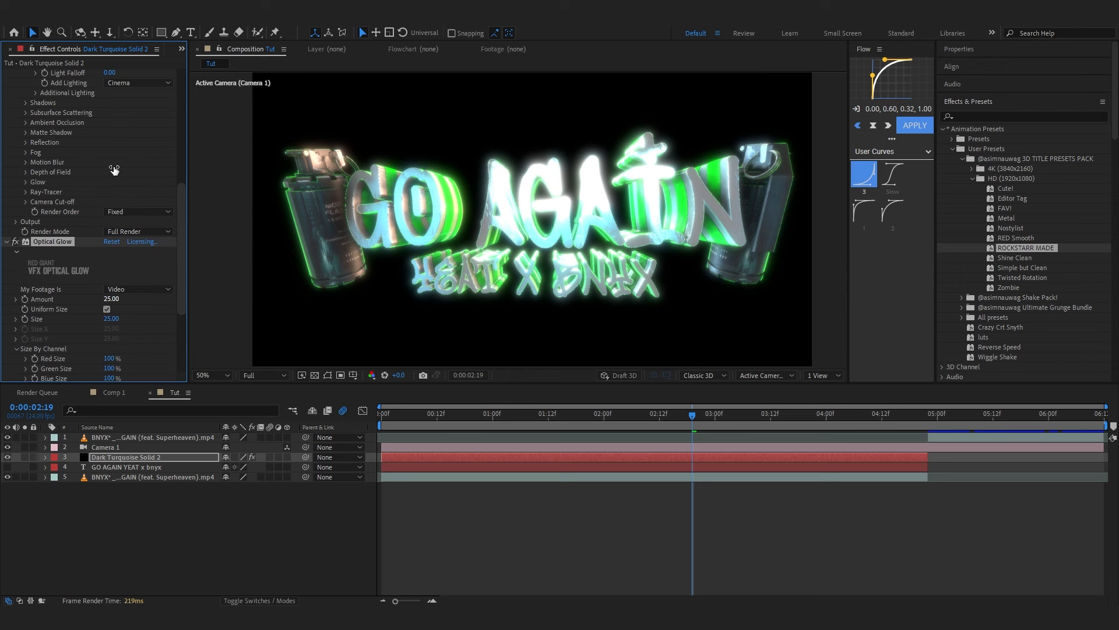
pyautogui.scroll(-5, 114, 169)
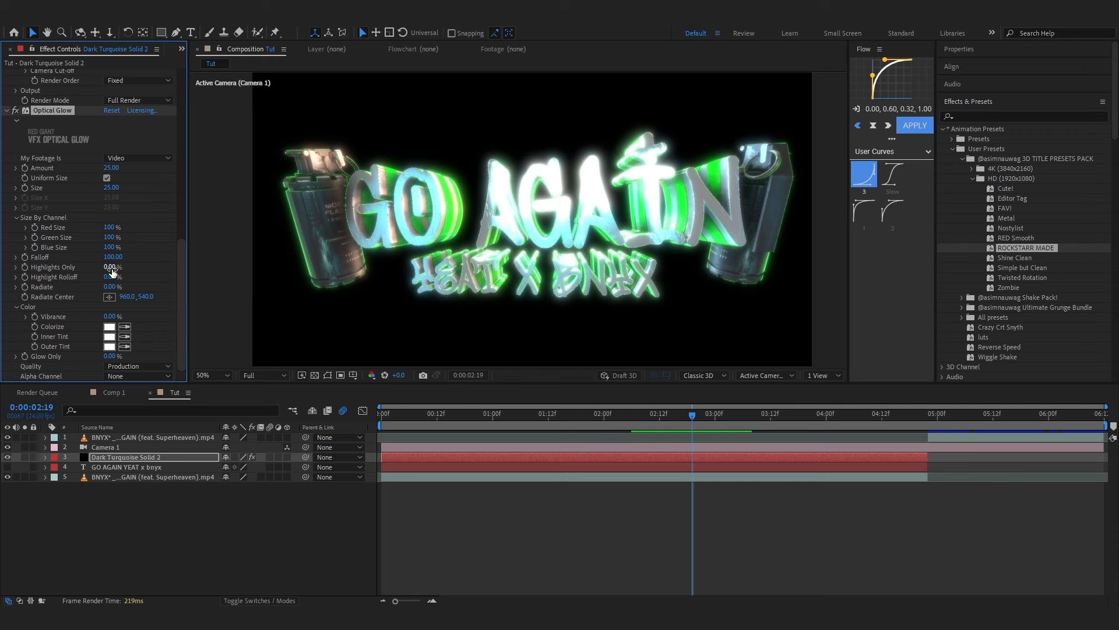
pyautogui.moveTo(114, 269); pyautogui.dragTo(146, 276)
pyautogui.moveTo(112, 187); pyautogui.dragTo(169, 193)
pyautogui.moveTo(108, 168); pyautogui.dragTo(90, 193)
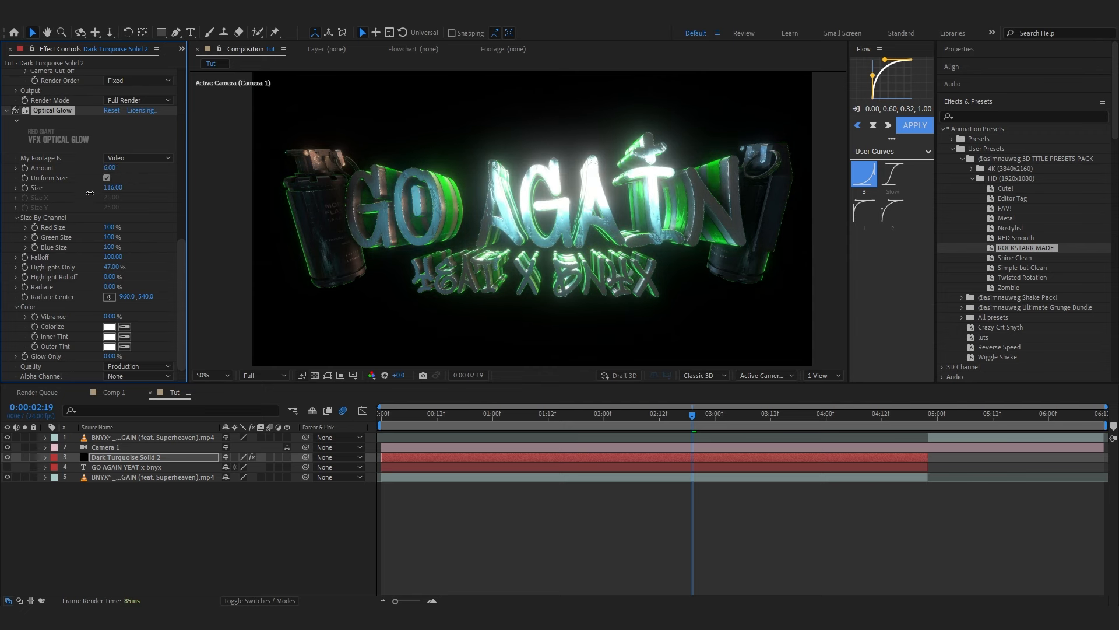
# Step: Change the Optical Glow's outer tint to a bright green
pyautogui.click(106, 350)
pyautogui.moveTo(835, 360); pyautogui.dragTo(818, 217)
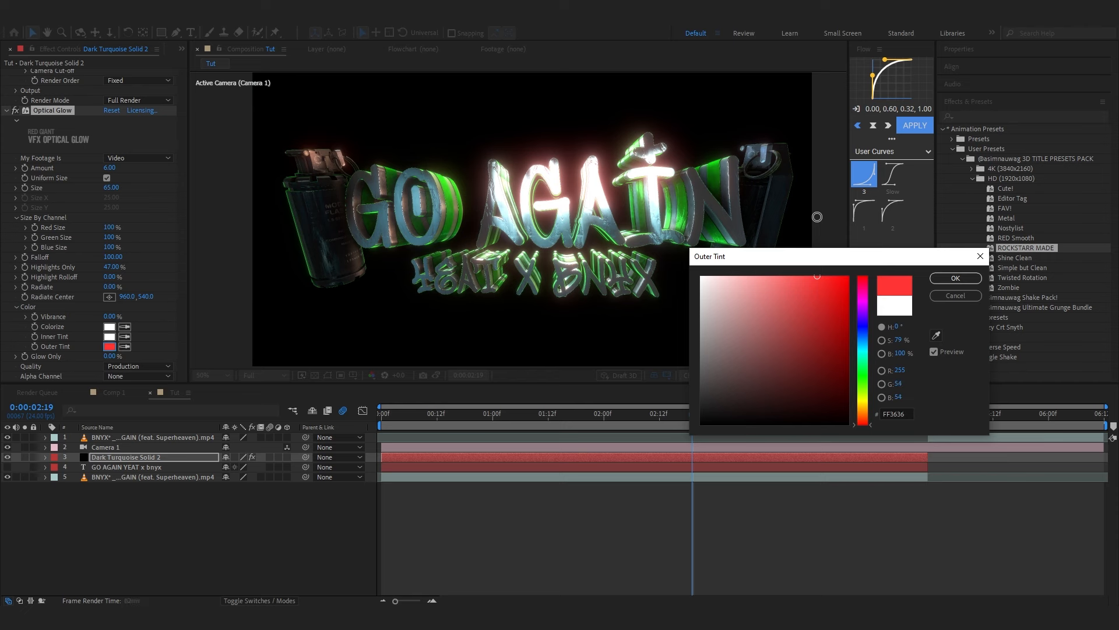
pyautogui.moveTo(863, 423); pyautogui.dragTo(863, 369)
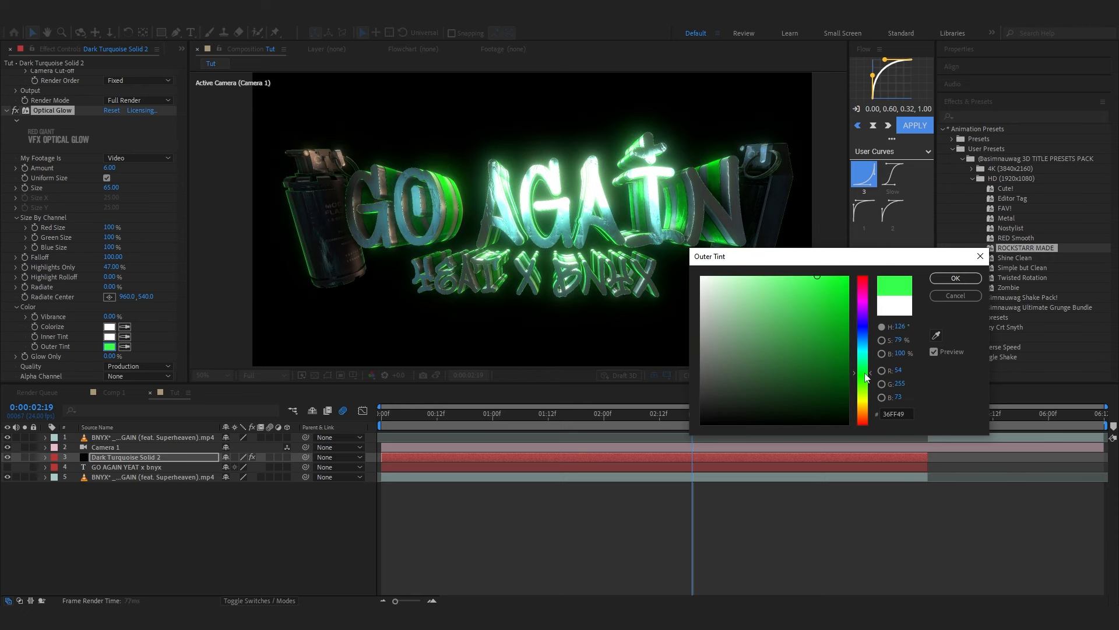
pyautogui.click(940, 279)
# Step: Set the Optical Glow's amount to 5, size to 214, highlights only to 42% and alpha channel to Extend (Unmult)
pyautogui.click(109, 168)
pyautogui.write('5')
pyautogui.click(67, 219)
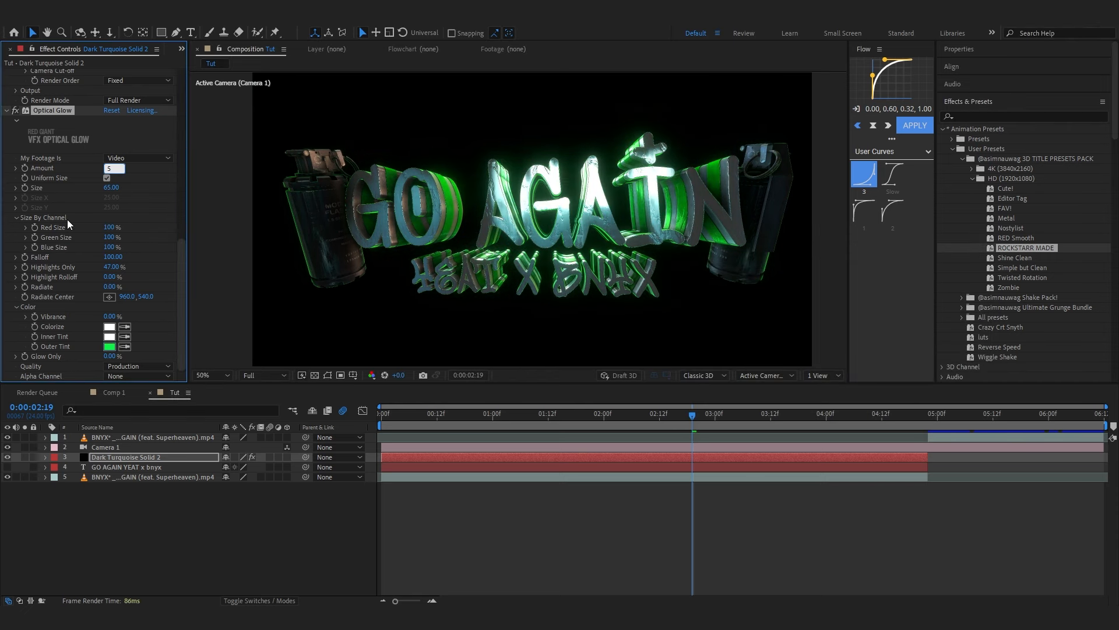
pyautogui.moveTo(109, 188); pyautogui.dragTo(130, 187)
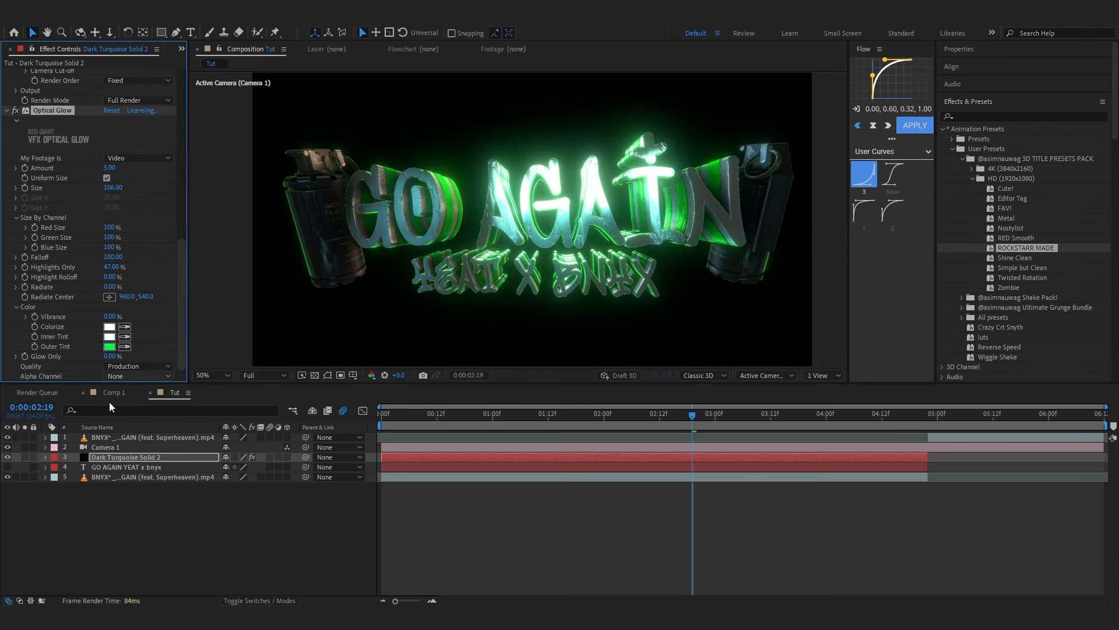
pyautogui.click(115, 392)
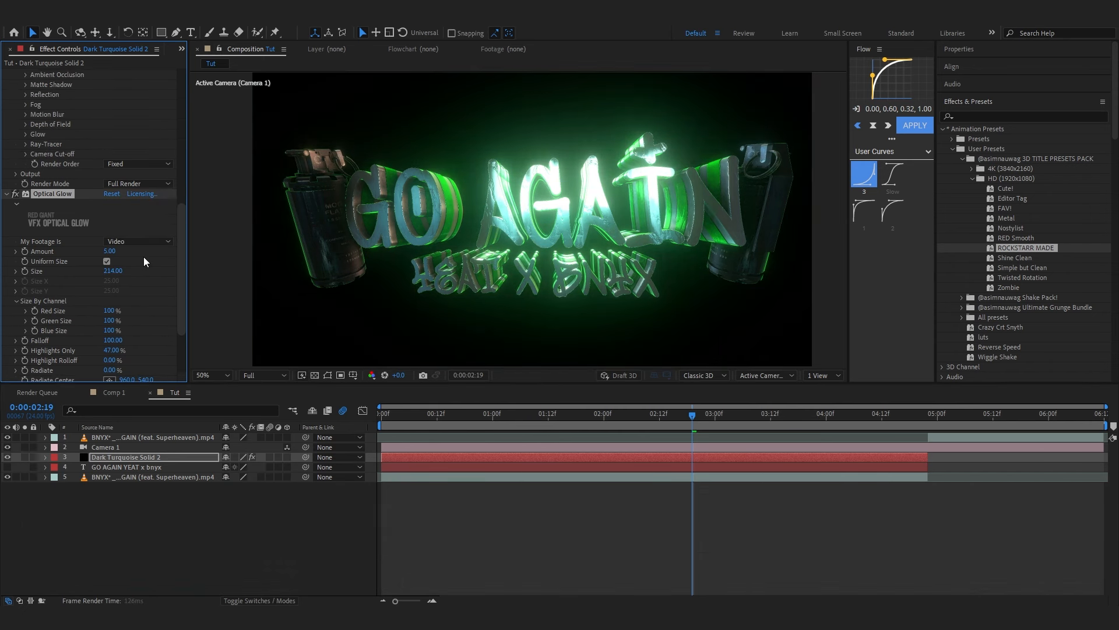
pyautogui.scroll(-3, 59, 276)
pyautogui.moveTo(53, 253); pyautogui.dragTo(49, 253)
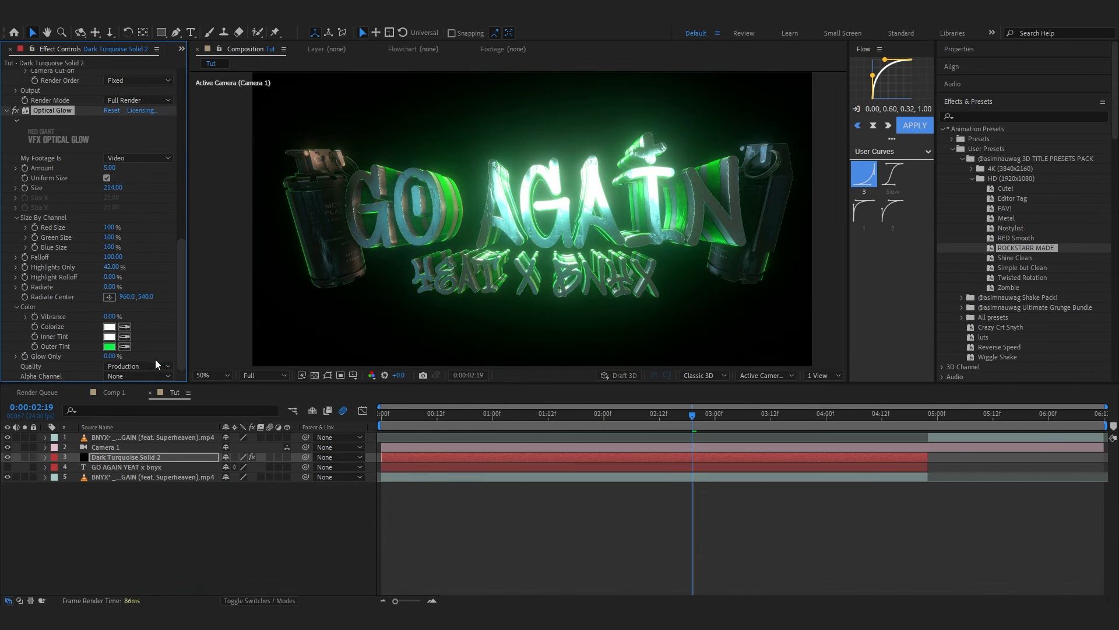
pyautogui.click(137, 377)
pyautogui.click(149, 414)
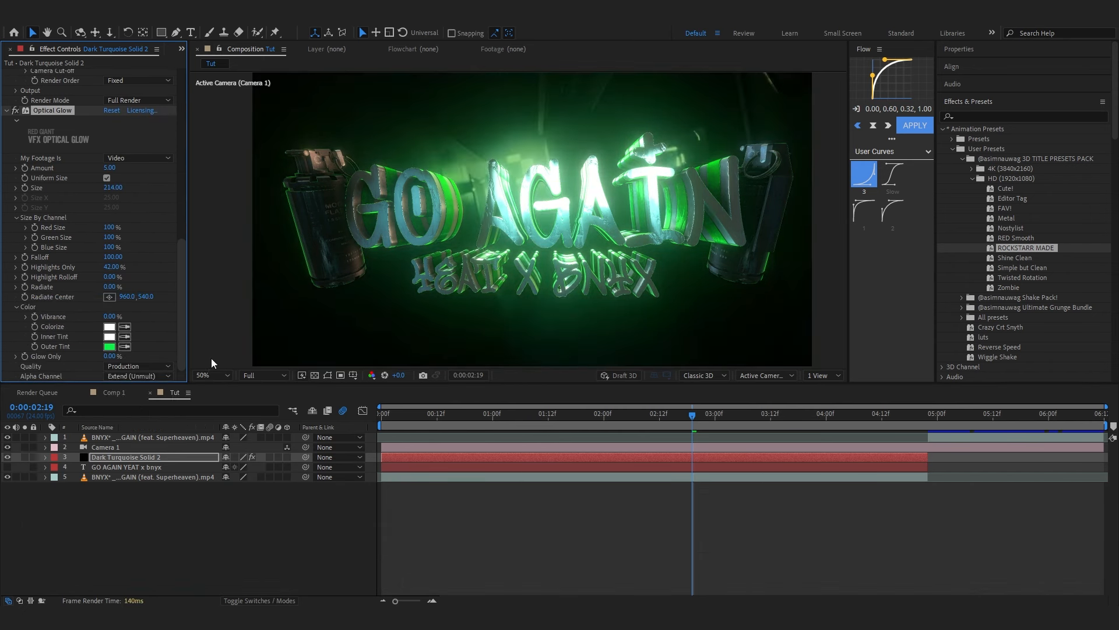
# Step: Toggle Optical Glow off and on to compare the title with and without it
pyautogui.scroll(-2, 401, 281)
pyautogui.scroll(2, 401, 279)
pyautogui.click(14, 111)
pyautogui.click(15, 111)
pyautogui.click(15, 112)
pyautogui.click(16, 112)
pyautogui.click(15, 112)
# Step: Rotate Element's physical environment to X -10°, Y 37° and Z 7°
pyautogui.scroll(10, 58, 158)
pyautogui.moveTo(123, 215); pyautogui.dragTo(106, 222)
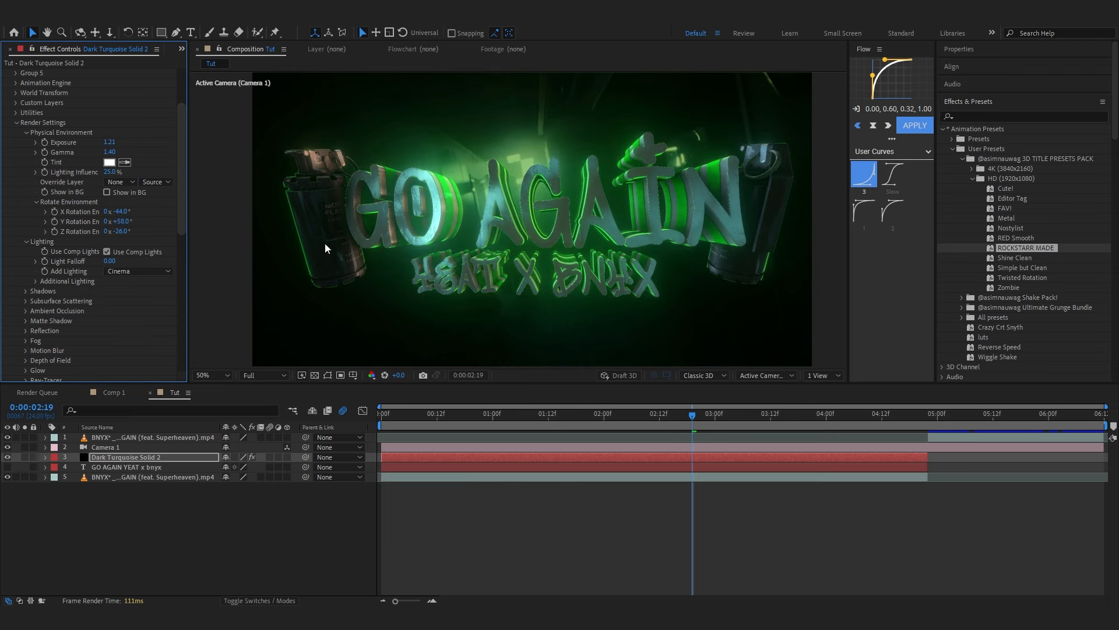
pyautogui.scroll(-4, 106, 230)
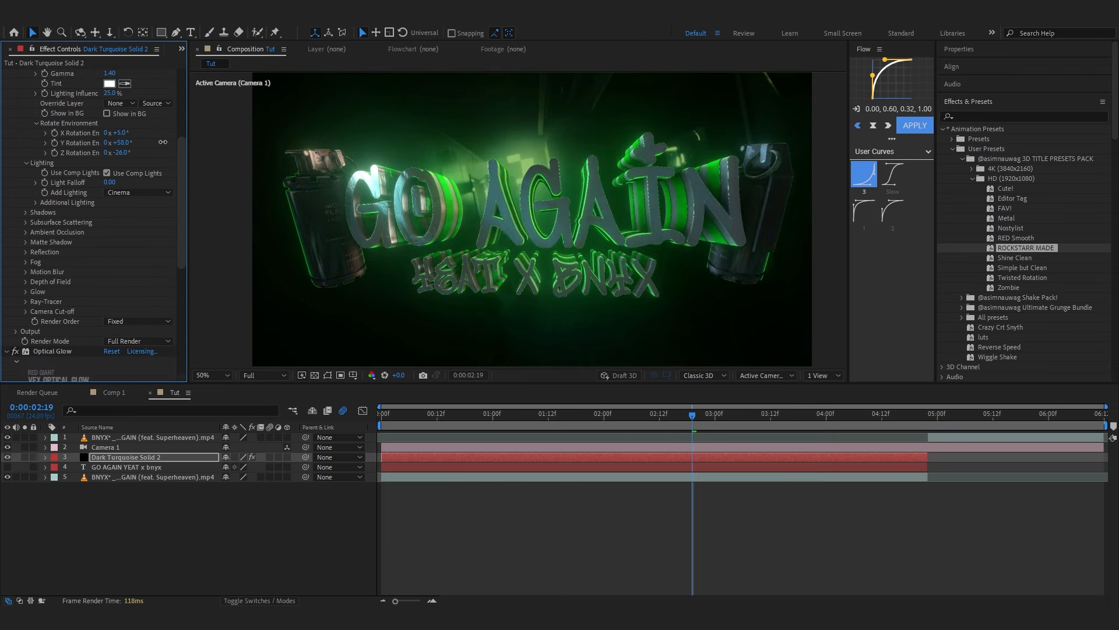
pyautogui.moveTo(163, 142); pyautogui.dragTo(79, 152)
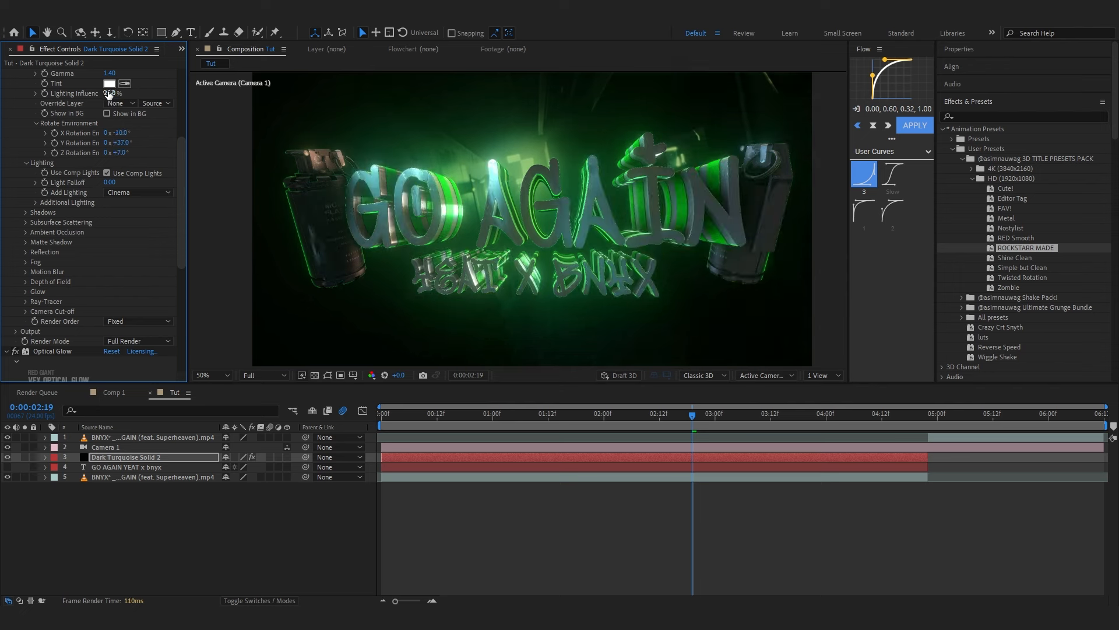
# Step: Tint Element's physical environment a very pale green
pyautogui.scroll(3, 88, 106)
pyautogui.click(111, 172)
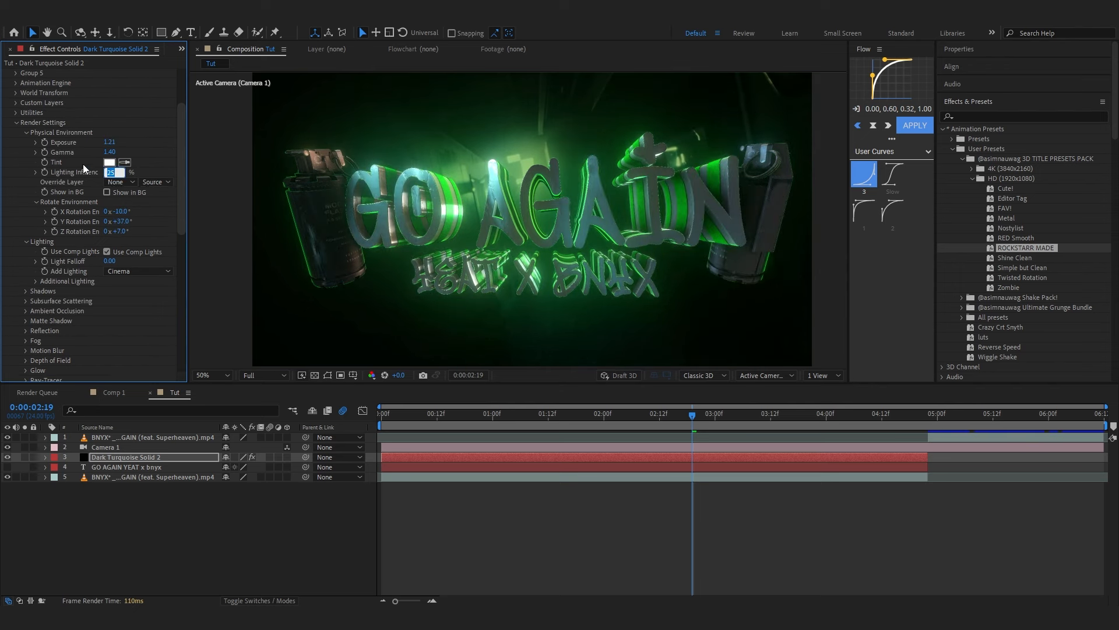
pyautogui.click(109, 162)
pyautogui.click(754, 276)
pyautogui.click(863, 376)
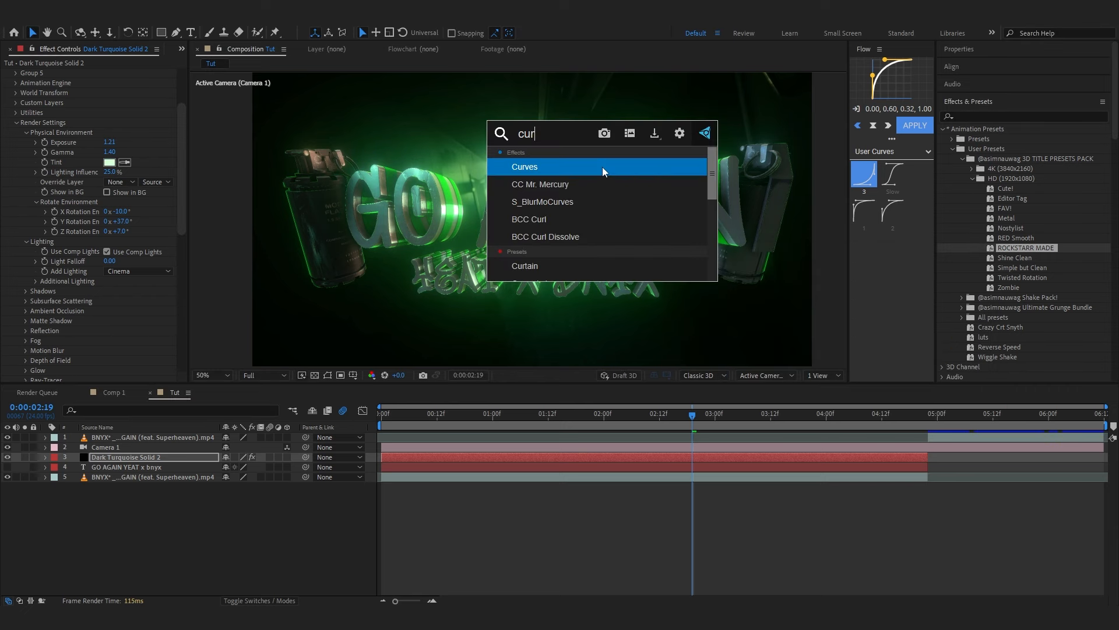
# Step: Apply Curves to the title's solid layer and shape the RGB curve with slightly darker shadows and adjusted highlights
pyautogui.click(603, 167)
pyautogui.moveTo(61, 306); pyautogui.dragTo(64, 308)
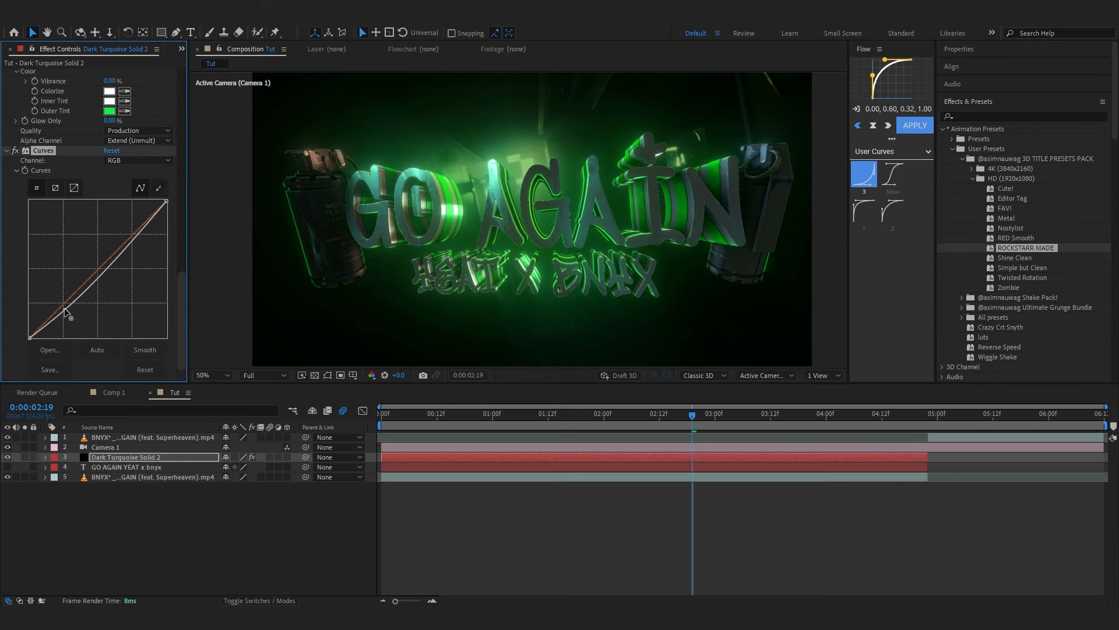
pyautogui.moveTo(127, 239); pyautogui.dragTo(122, 235)
pyautogui.moveTo(64, 307); pyautogui.dragTo(69, 304)
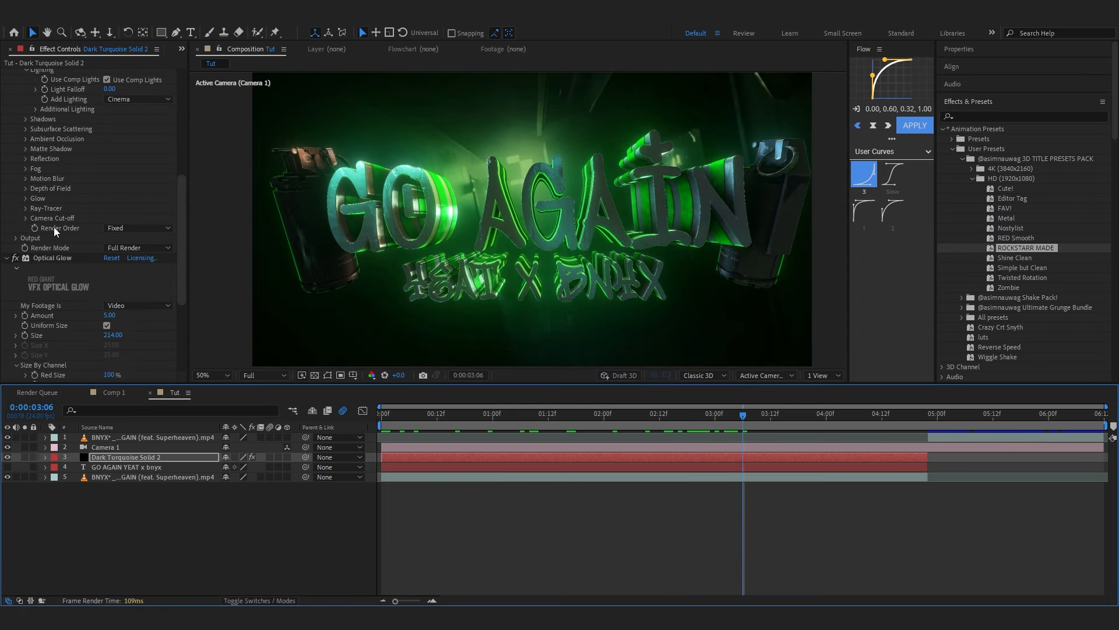
# Step: Switch Element's motion blur from the comp settings to On
pyautogui.scroll(6, 77, 184)
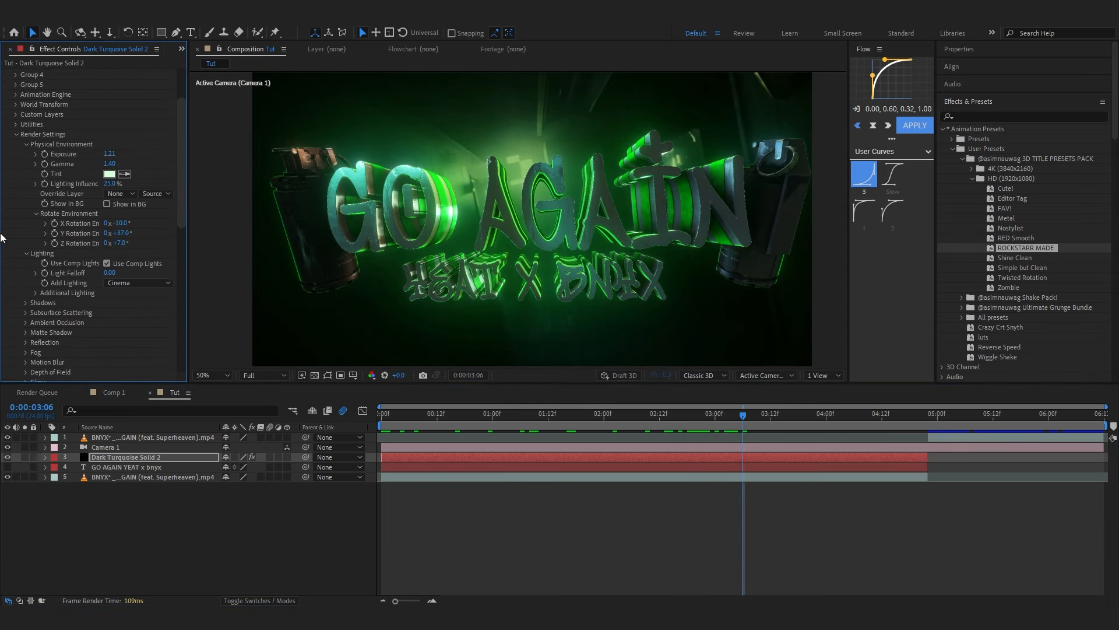
pyautogui.click(27, 145)
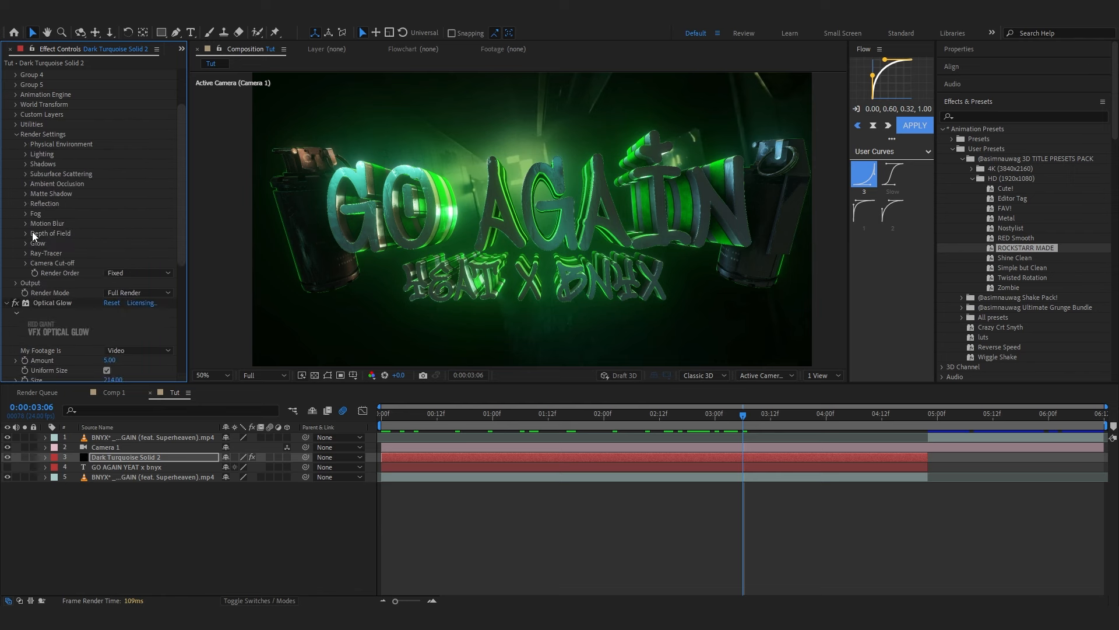
pyautogui.click(25, 223)
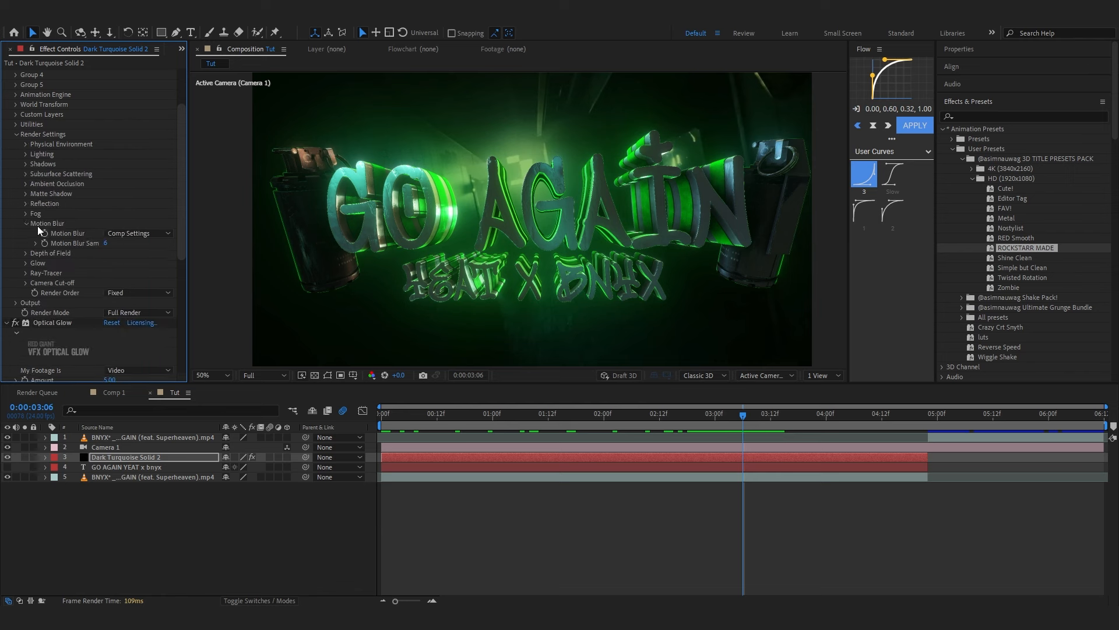
pyautogui.click(112, 235)
pyautogui.click(111, 257)
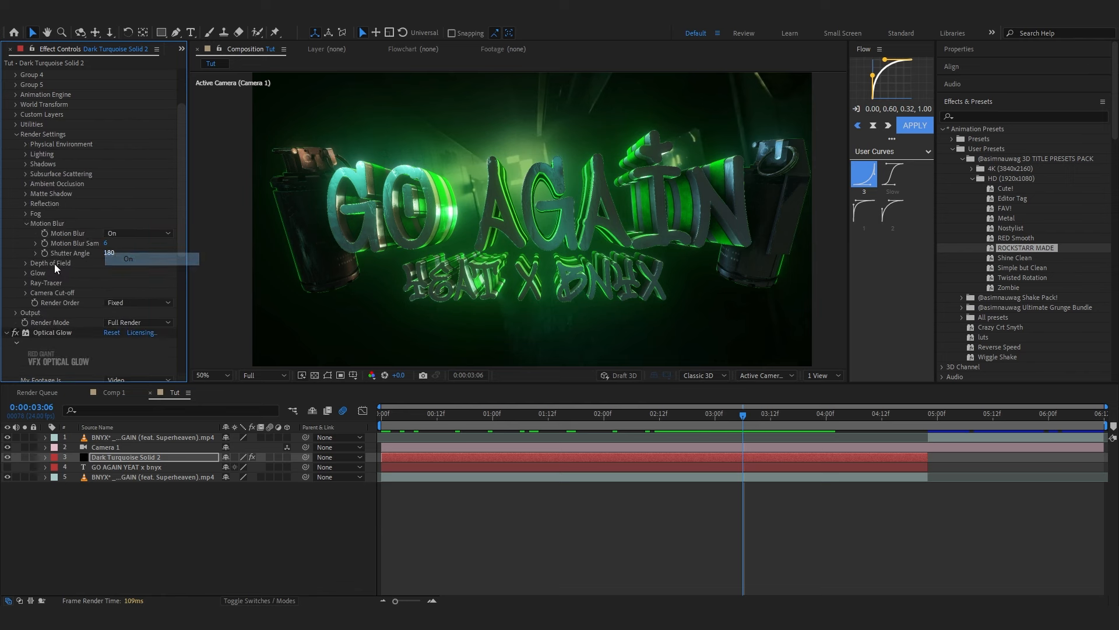
# Step: Apply RSMB to the title's solid layer and place it directly below Element in the effect order
pyautogui.scroll(-1, 32, 308)
pyautogui.scroll(4, 31, 303)
pyautogui.click(5, 74)
pyautogui.click(5, 83)
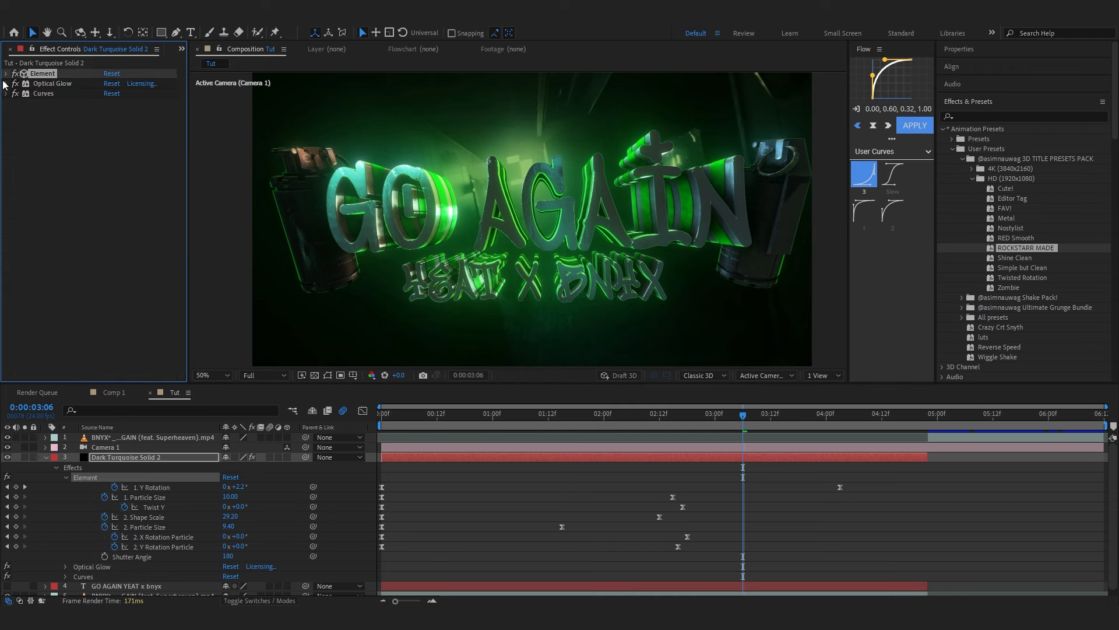
pyautogui.click(15, 125)
pyautogui.hotkey('ctrl', 'space')
pyautogui.write('rsmb')
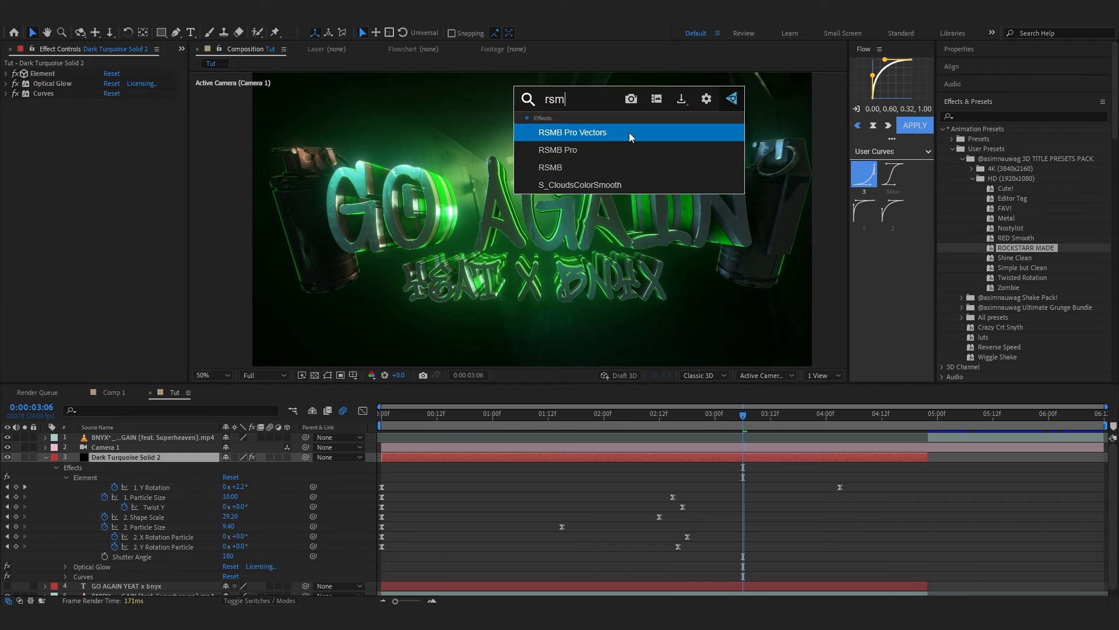
pyautogui.click(615, 165)
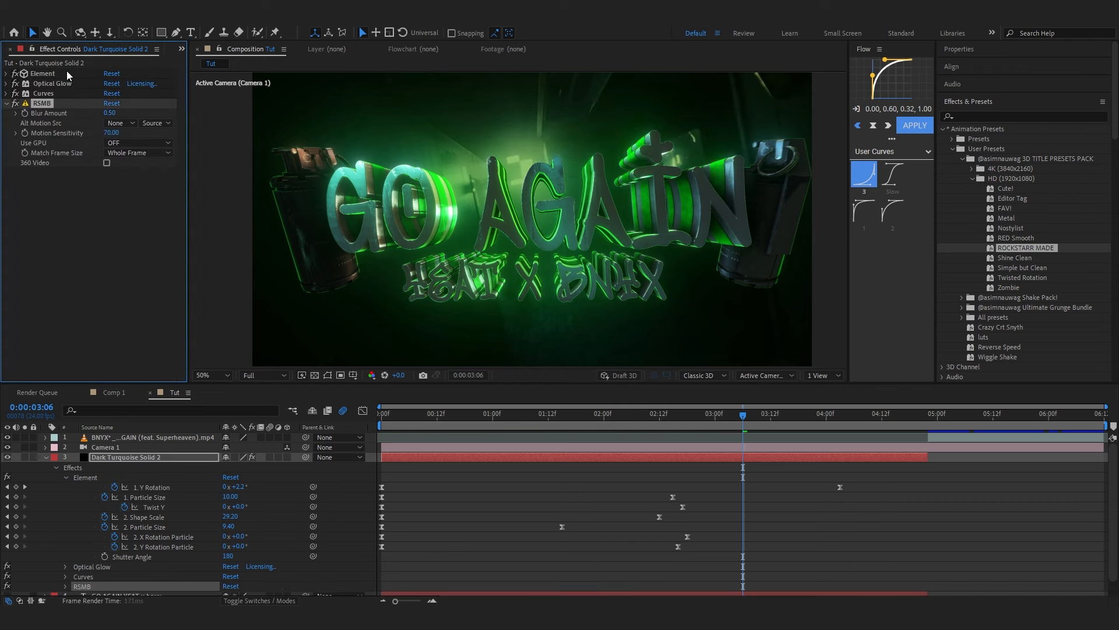
pyautogui.click(42, 104)
pyautogui.moveTo(42, 105); pyautogui.dragTo(66, 84)
# Step: Apply Fast Box Blur to the background video clip, animate its blur radius up from 0, and lower the clip's opacity
pyautogui.hotkey('ctrl', 'space')
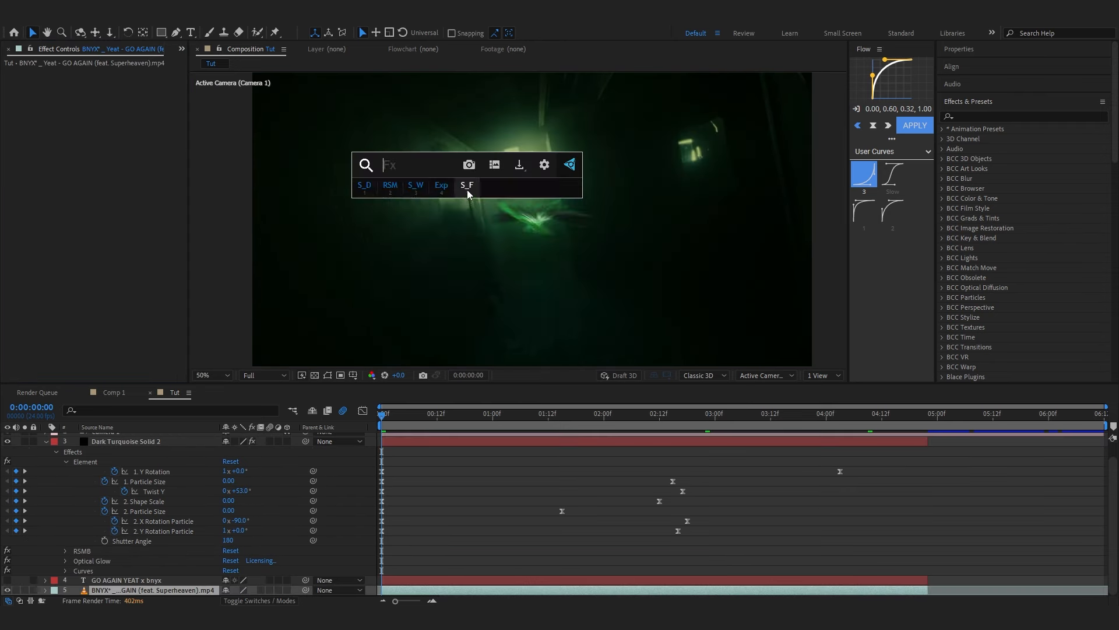
pyautogui.write('fas')
pyautogui.click(426, 218)
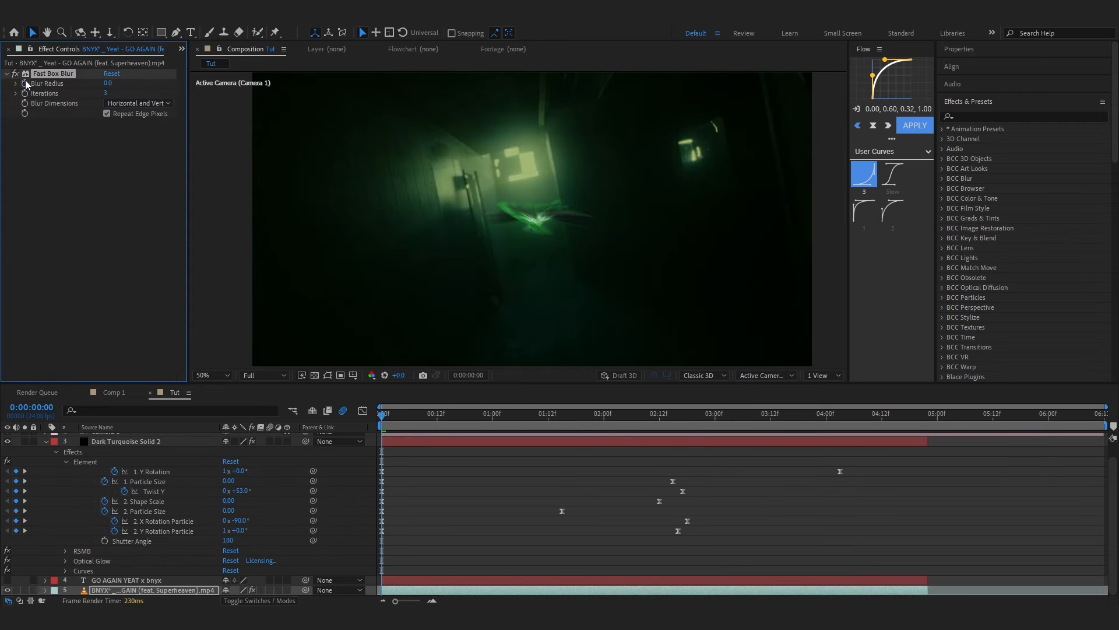
pyautogui.press('u')
pyautogui.click(539, 413)
pyautogui.moveTo(225, 580); pyautogui.dragTo(227, 582)
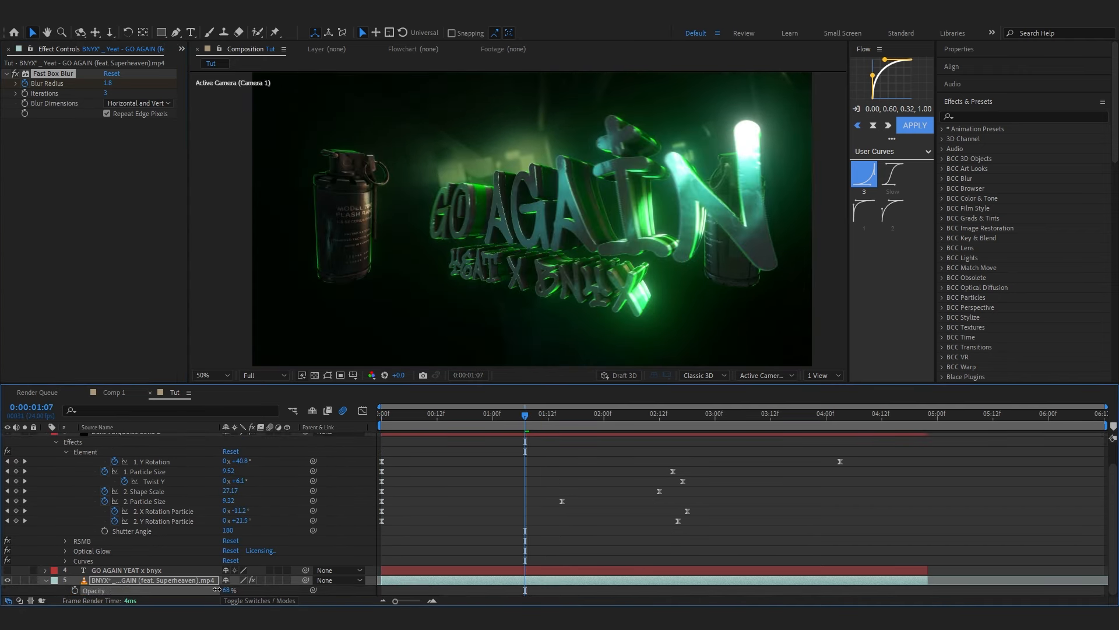
pyautogui.click(222, 590)
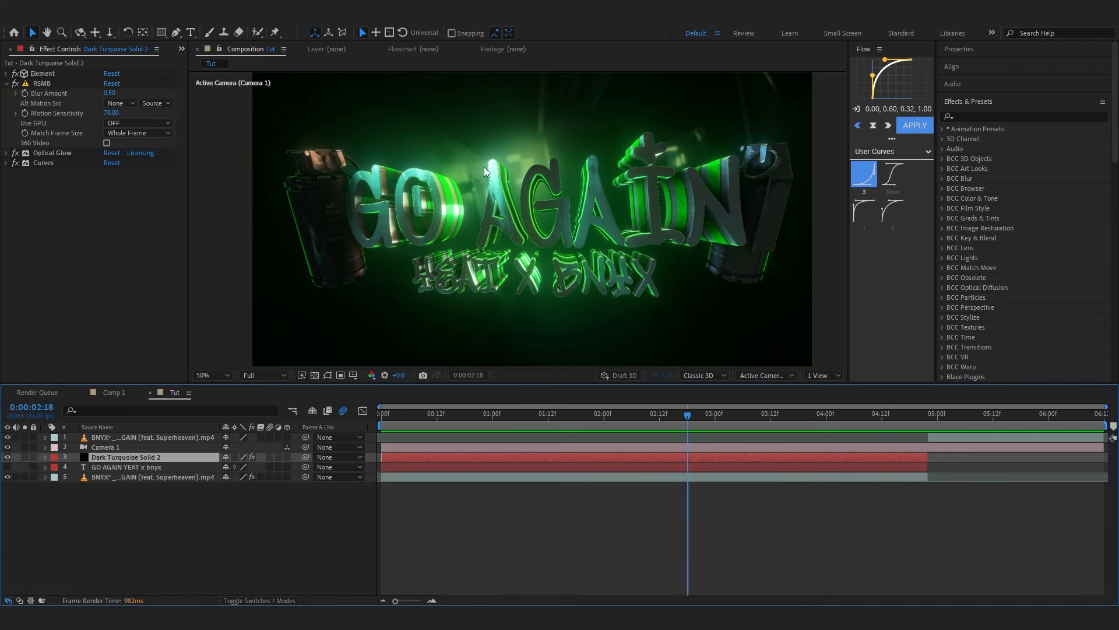
# Step: Apply uni.Heatwave to the title's solid layer with heat intensity 20 and blur amount 6, placing it above Curves
pyautogui.hotkey('ctrl', 'space')
pyautogui.write('heat')
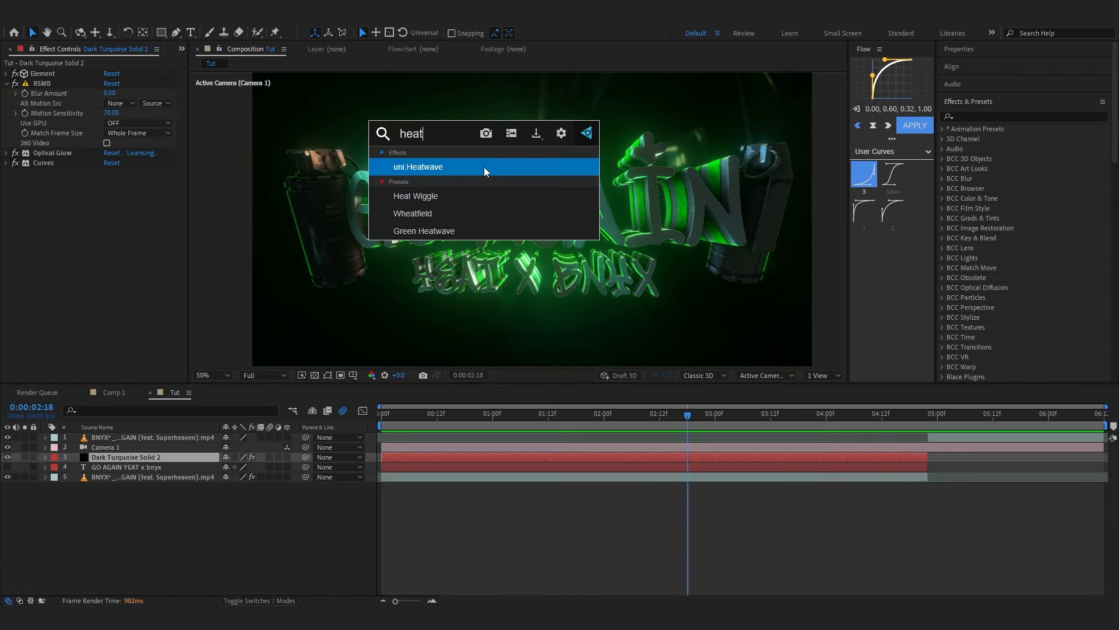
pyautogui.press('Return')
pyautogui.click(108, 273)
pyautogui.write('20')
pyautogui.click(112, 312)
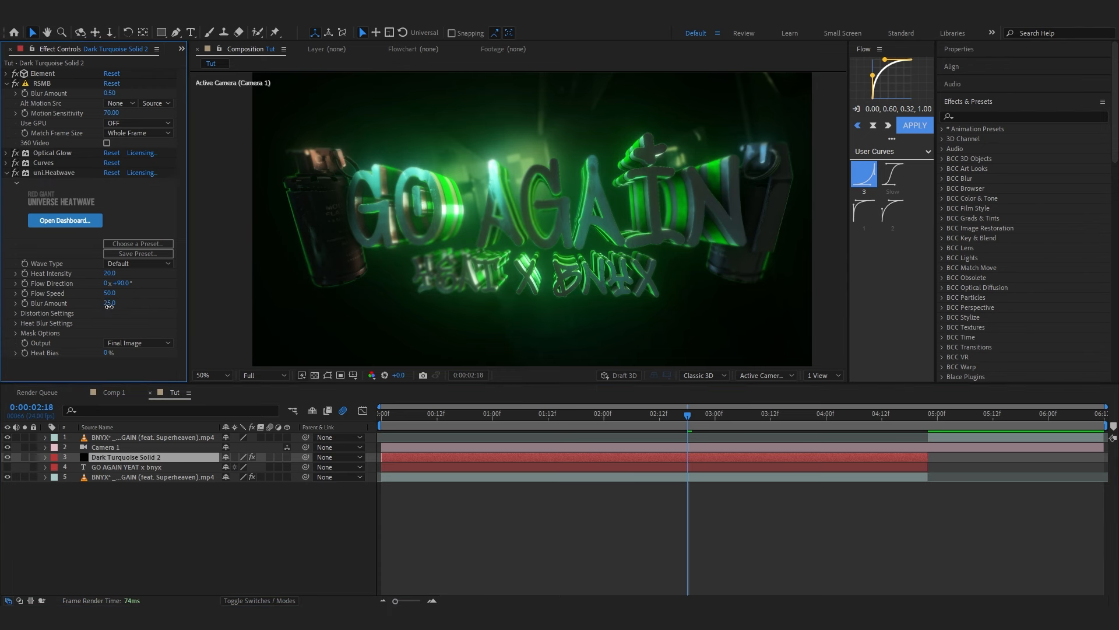
pyautogui.write('6')
pyautogui.moveTo(58, 172); pyautogui.dragTo(60, 159)
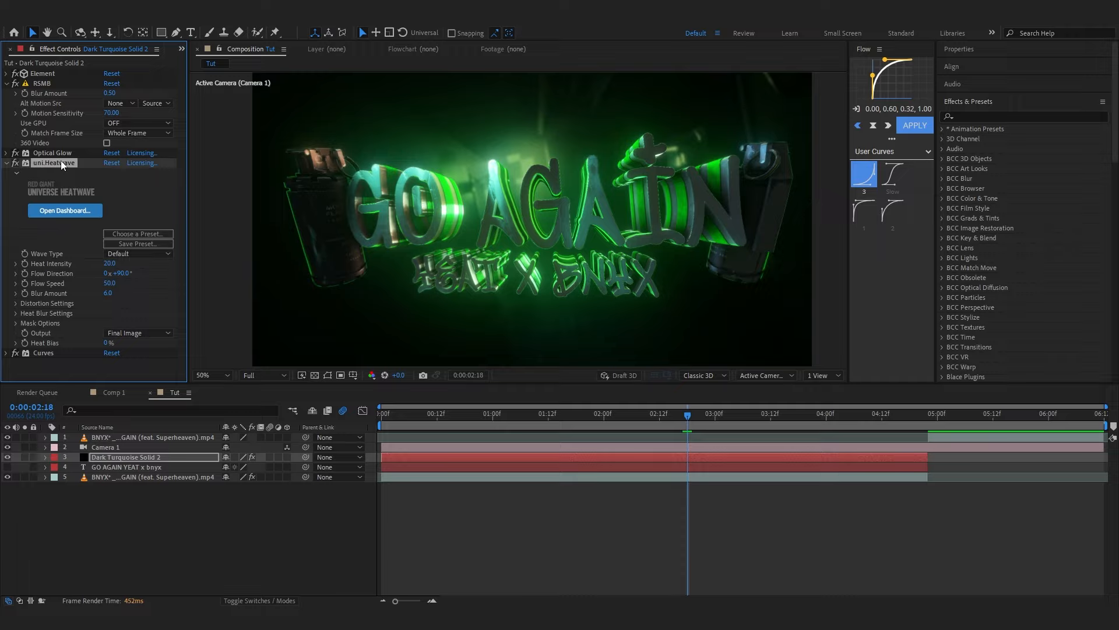